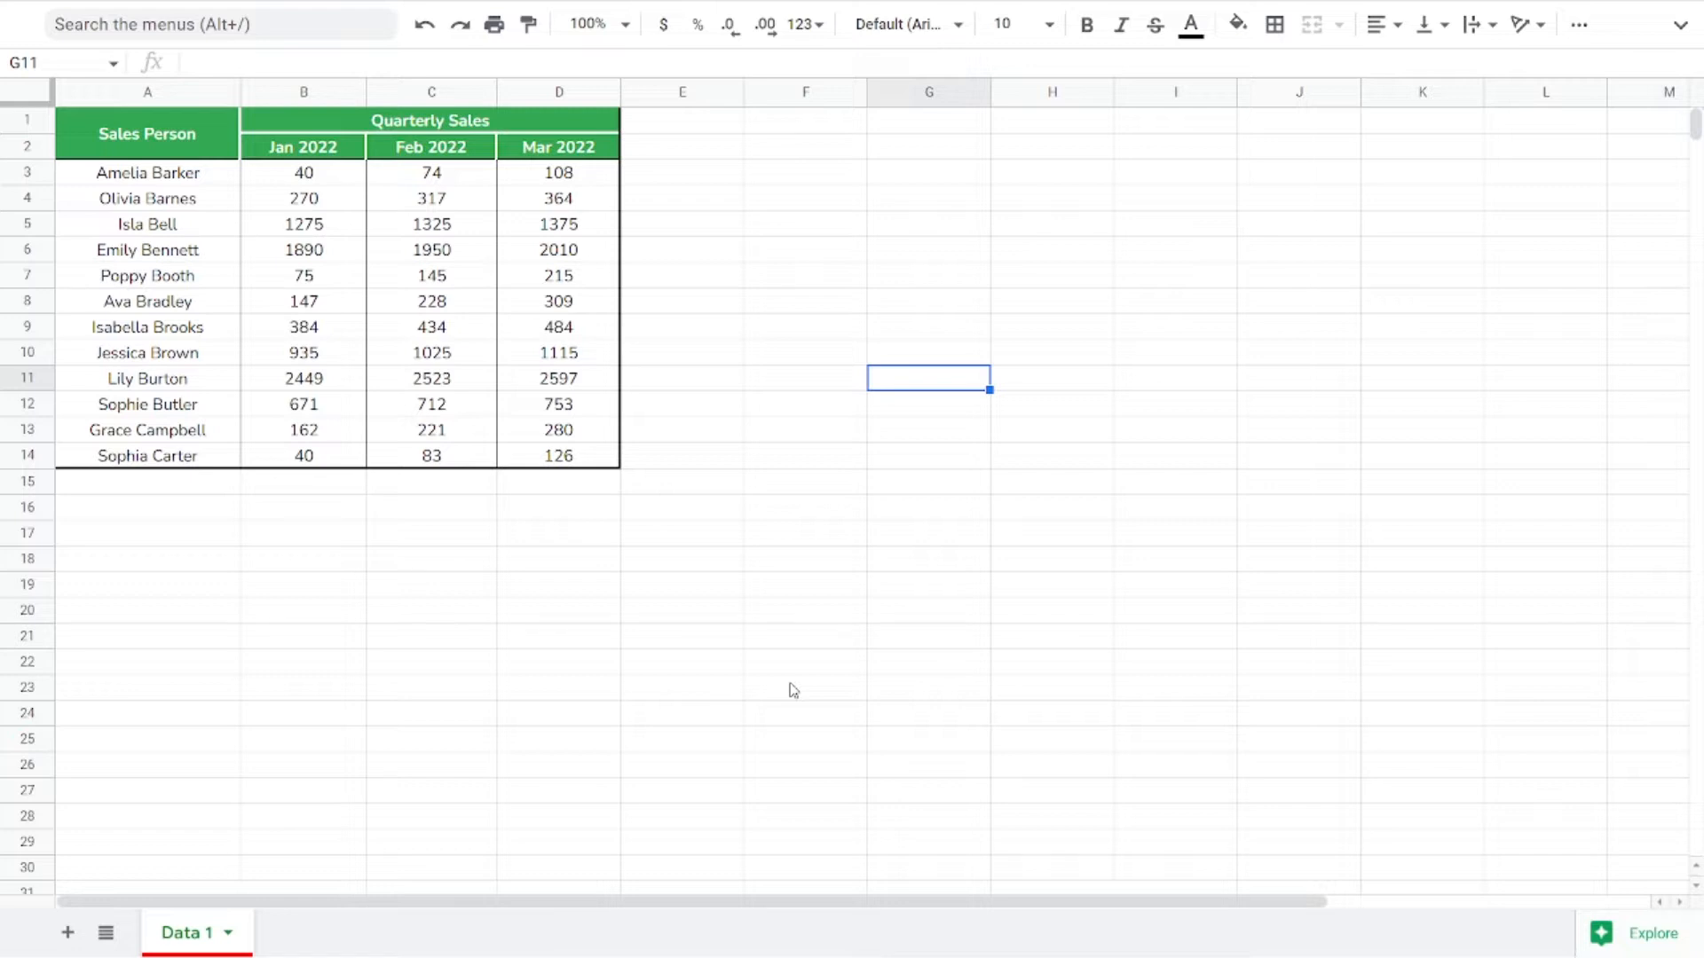
click(431, 301)
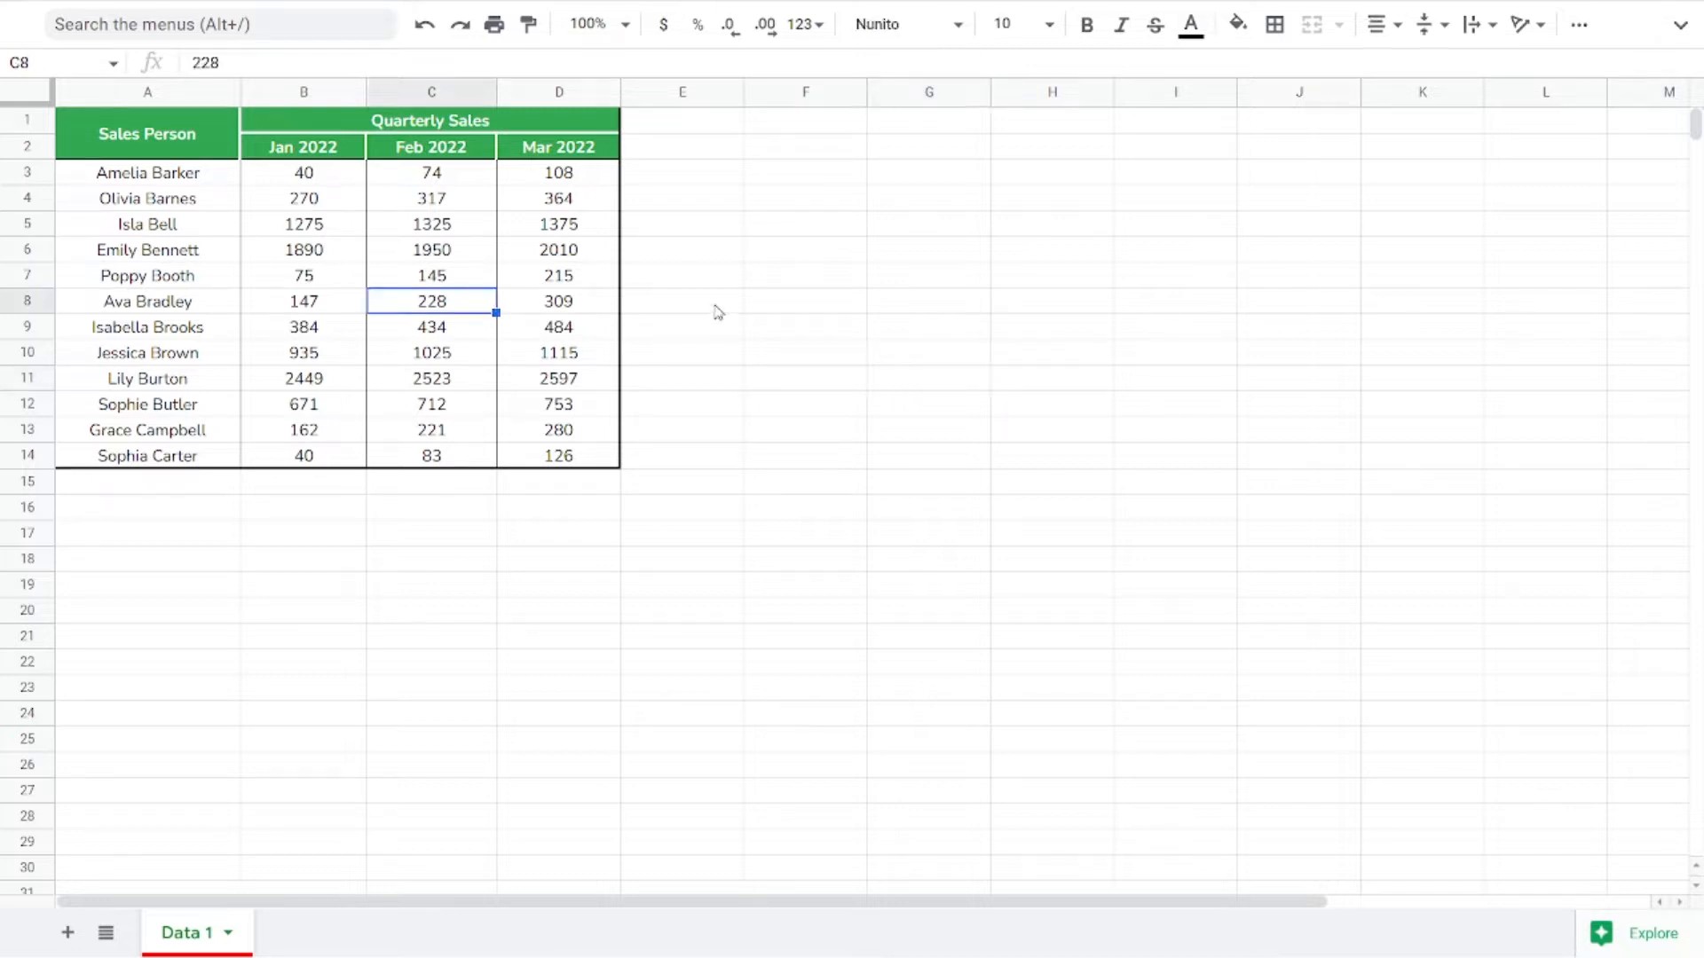
click(715, 311)
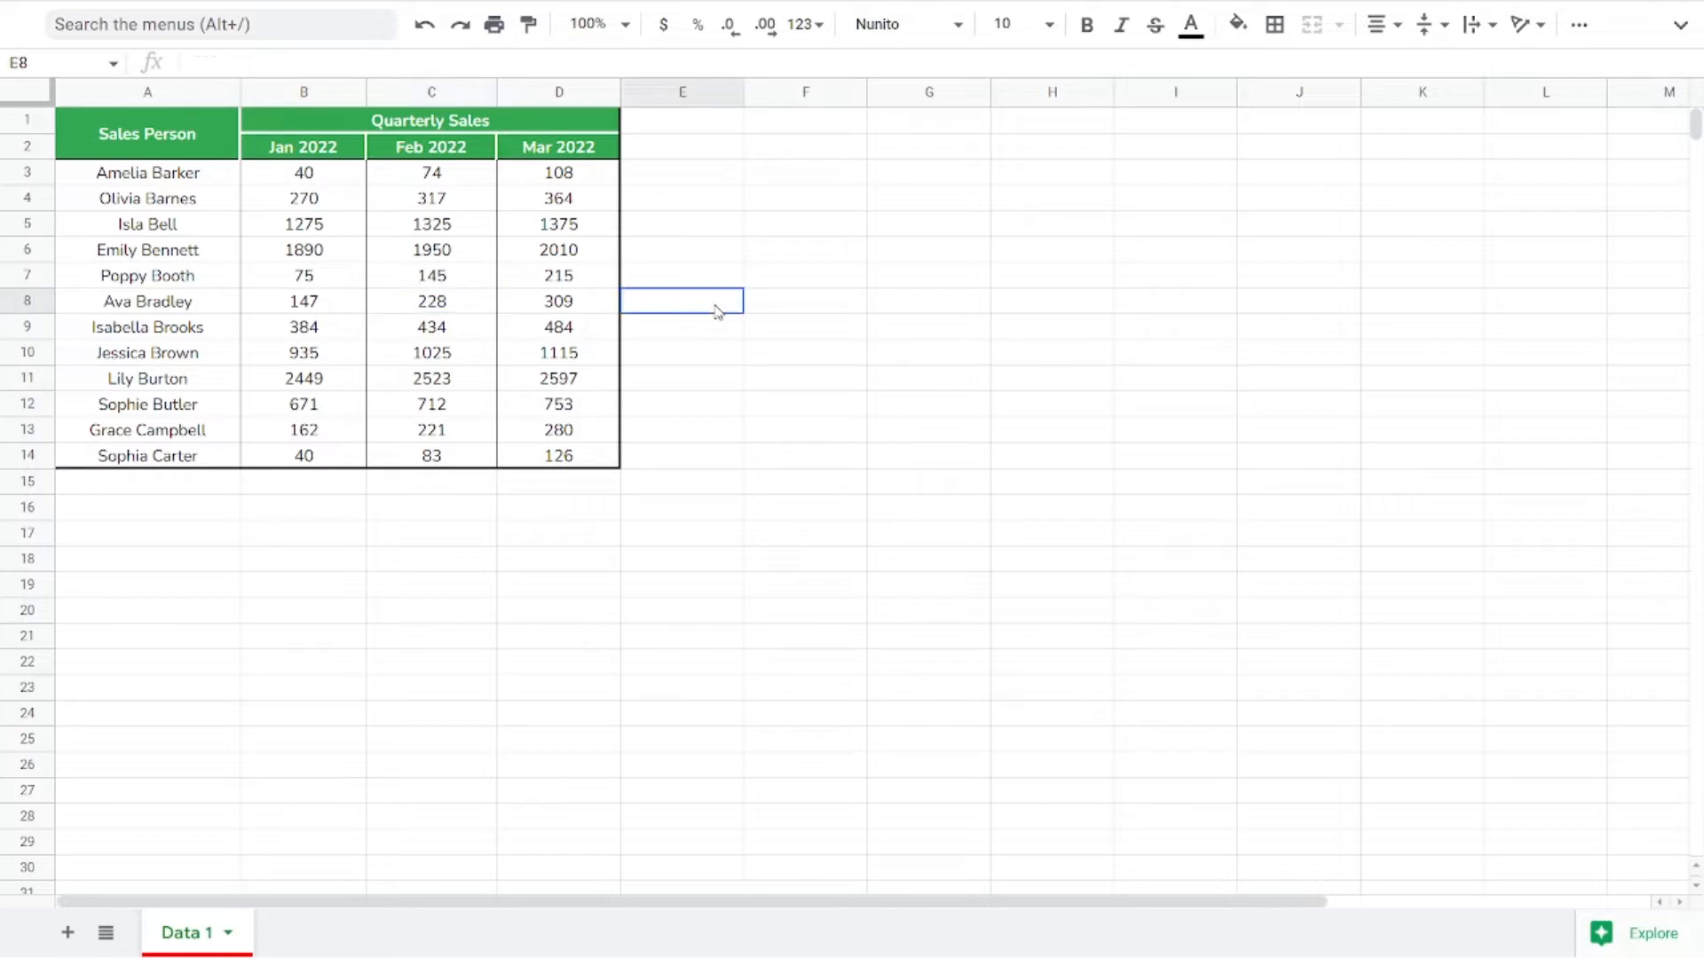
click(716, 181)
click(816, 184)
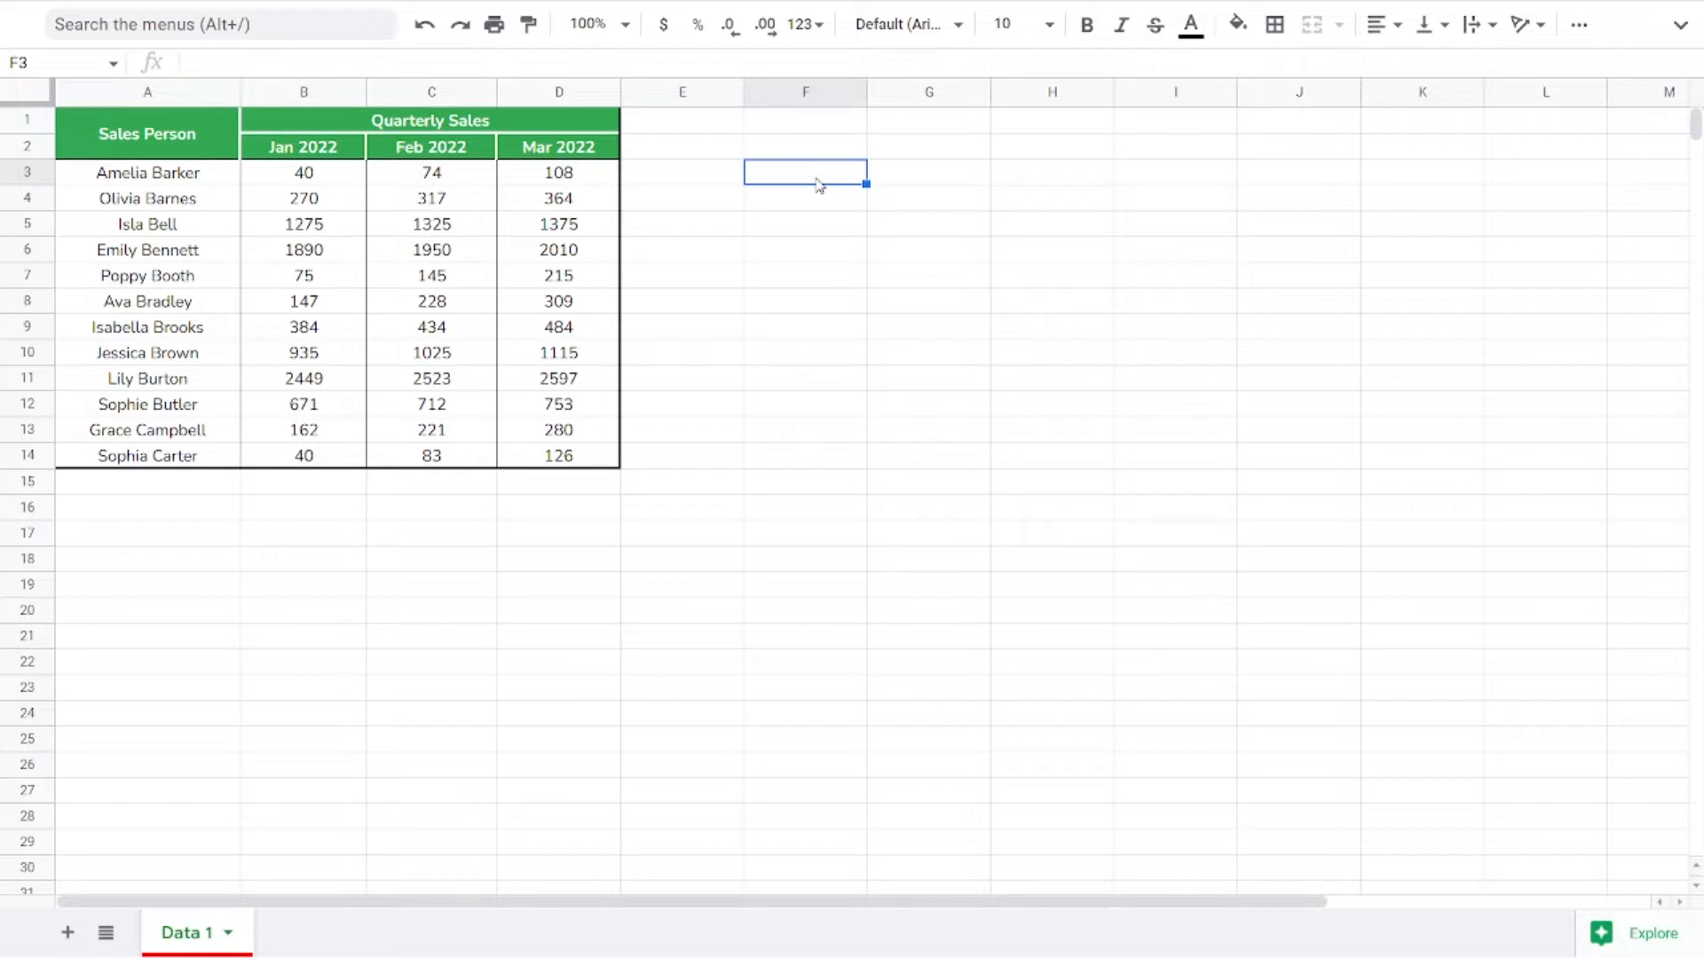
right_click(817, 183)
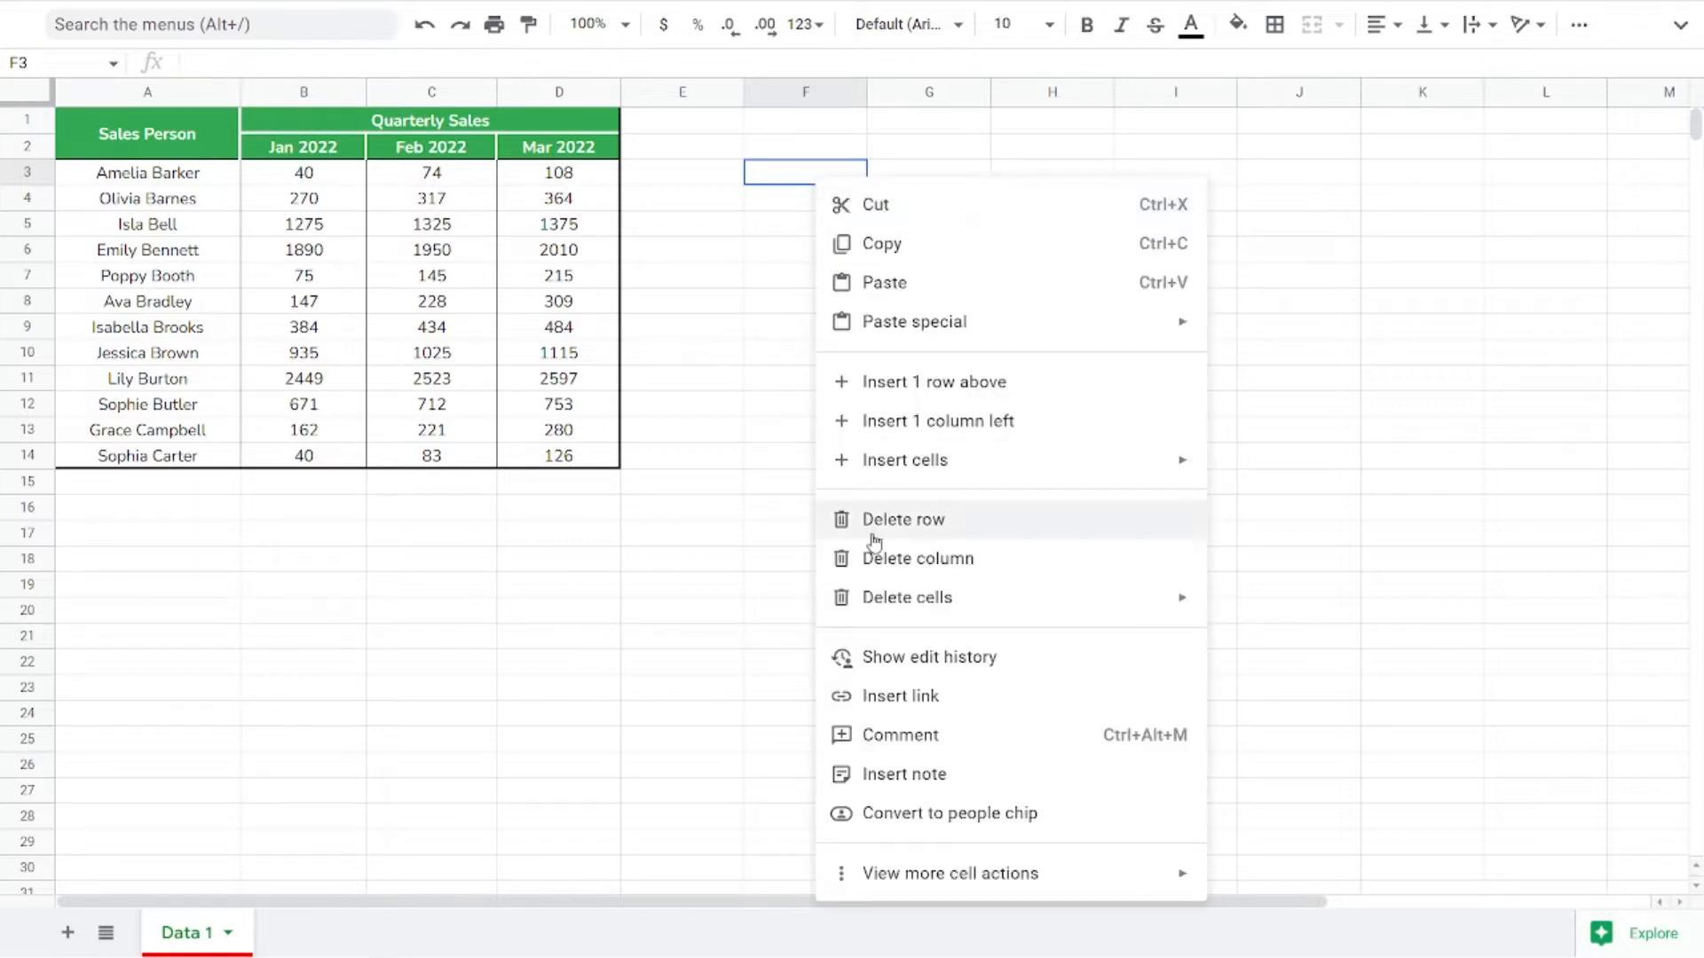
mouse_move(977, 878)
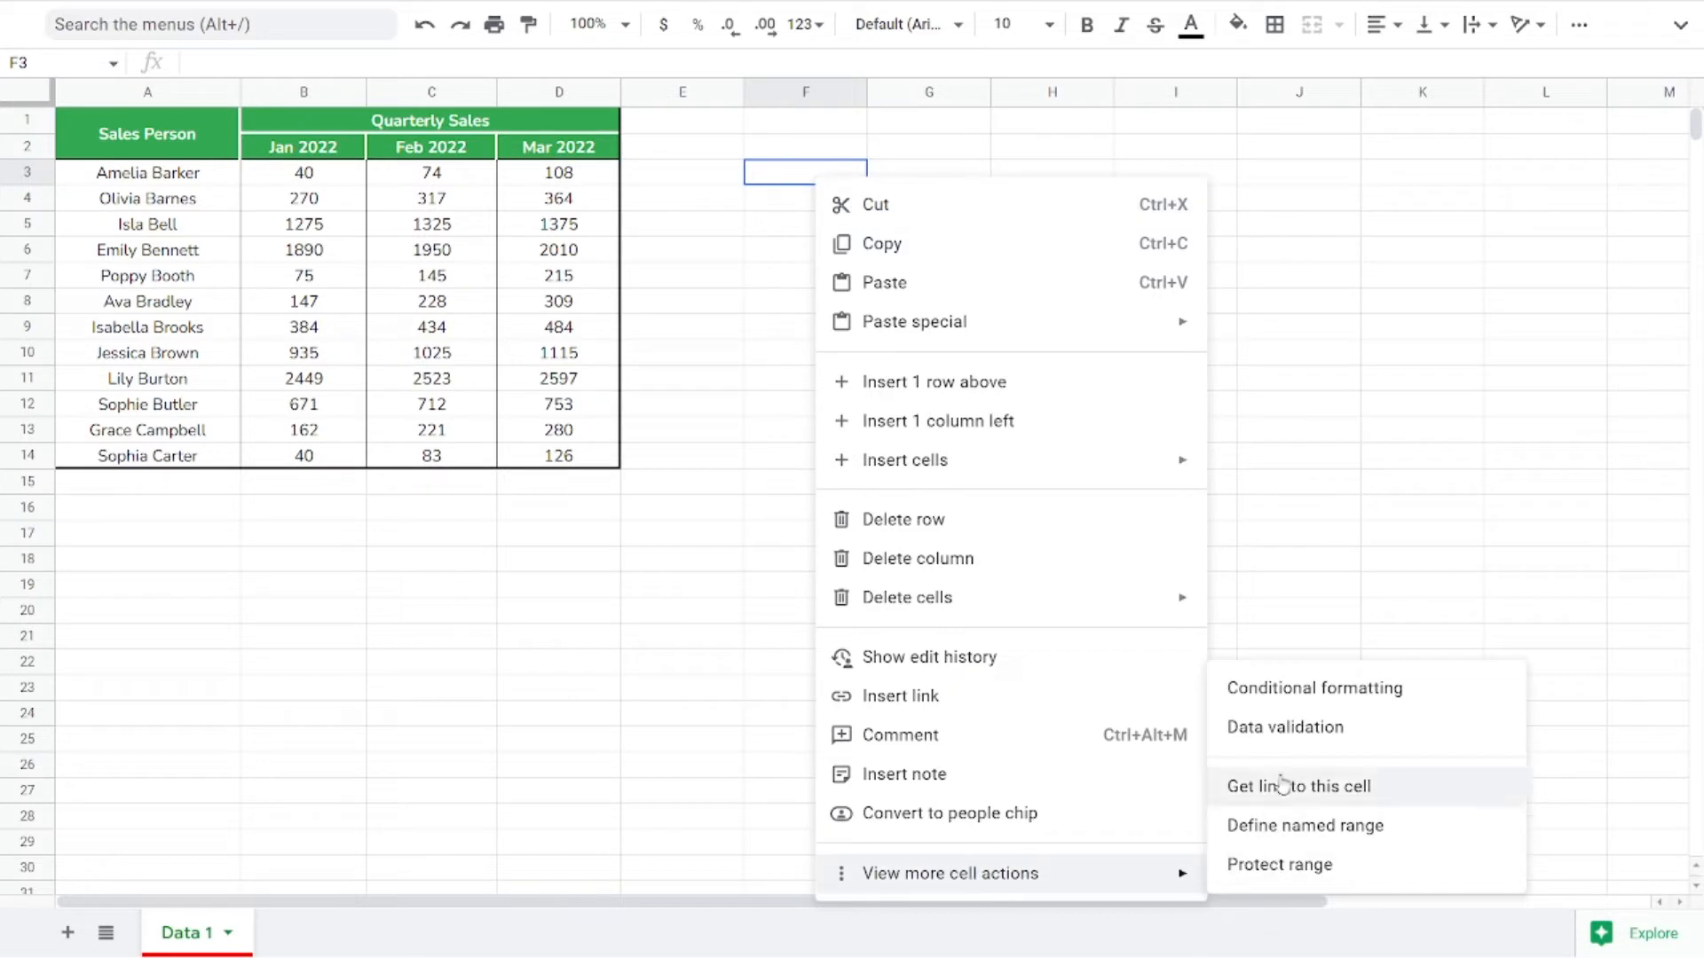
click(1284, 728)
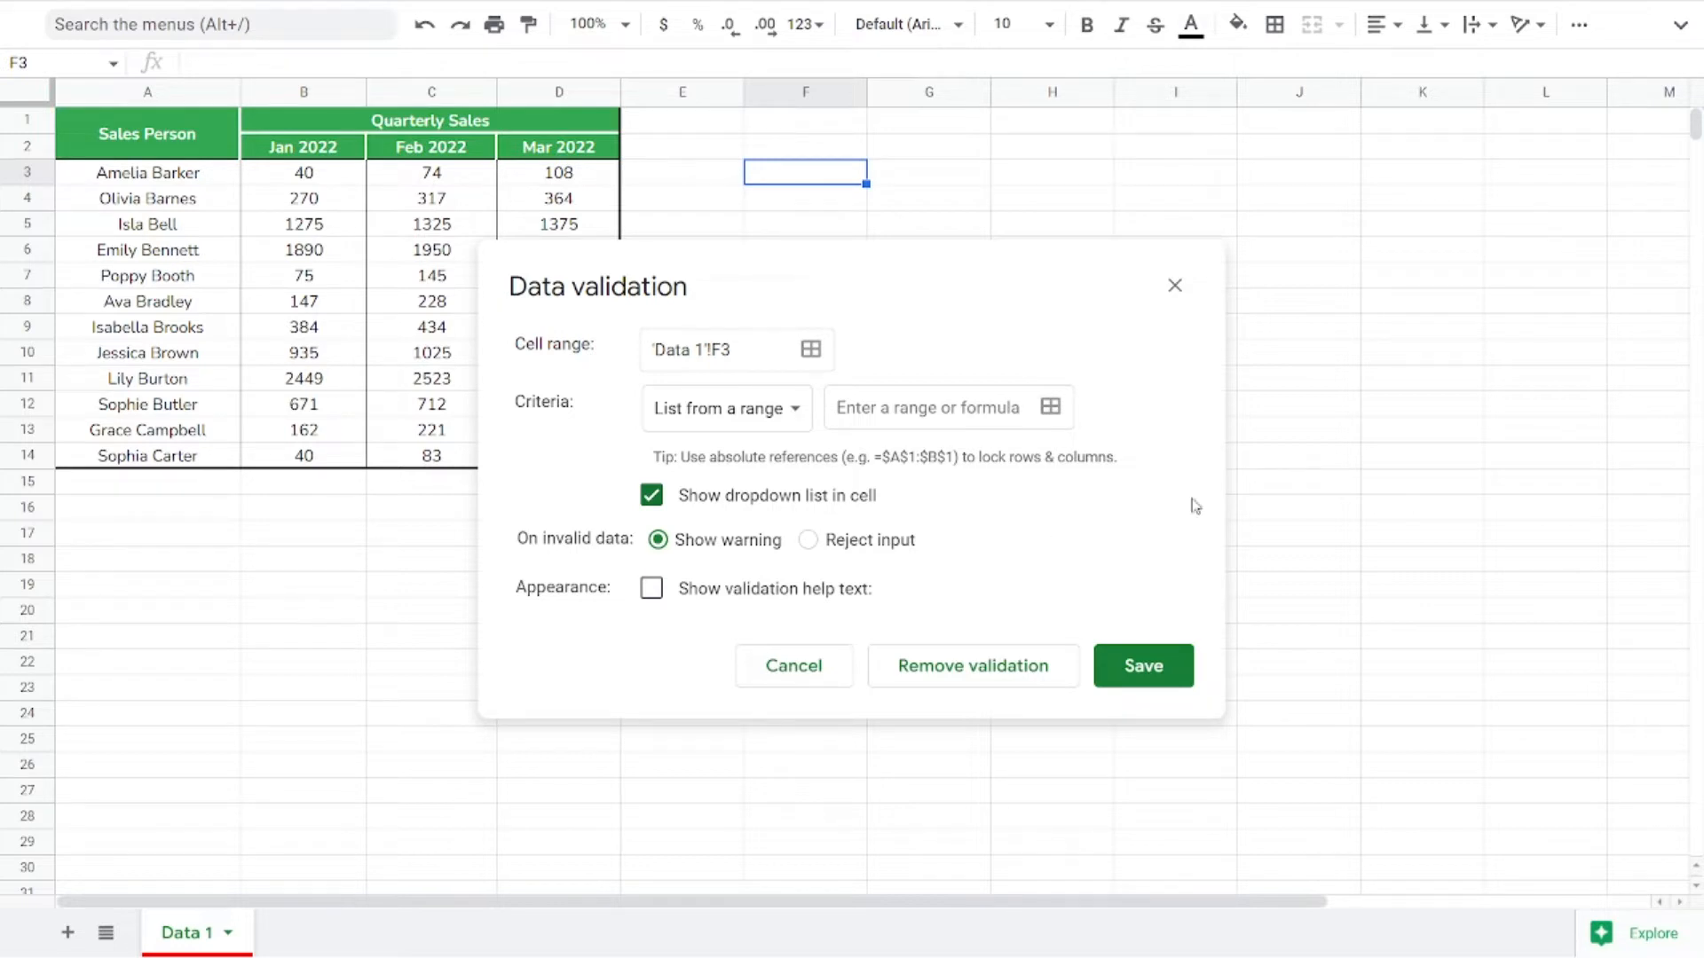
click(807, 674)
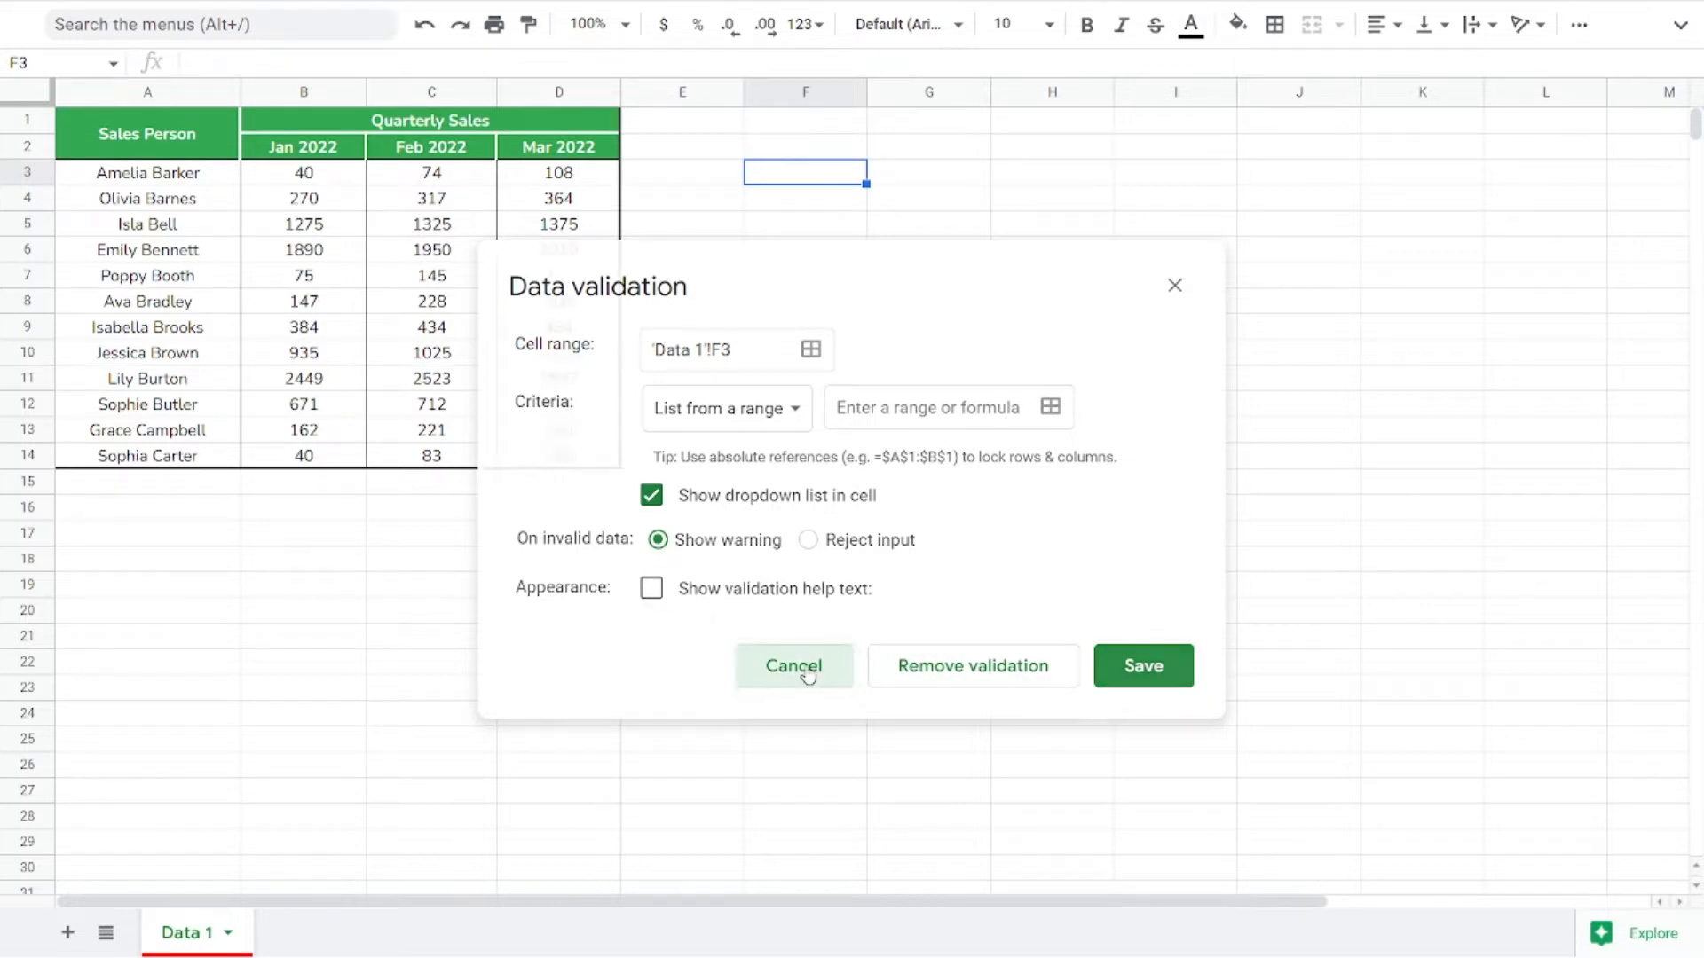
Start a data validation rule for cell F3, picking F3 on the sheet as its cell range.
right_click(809, 180)
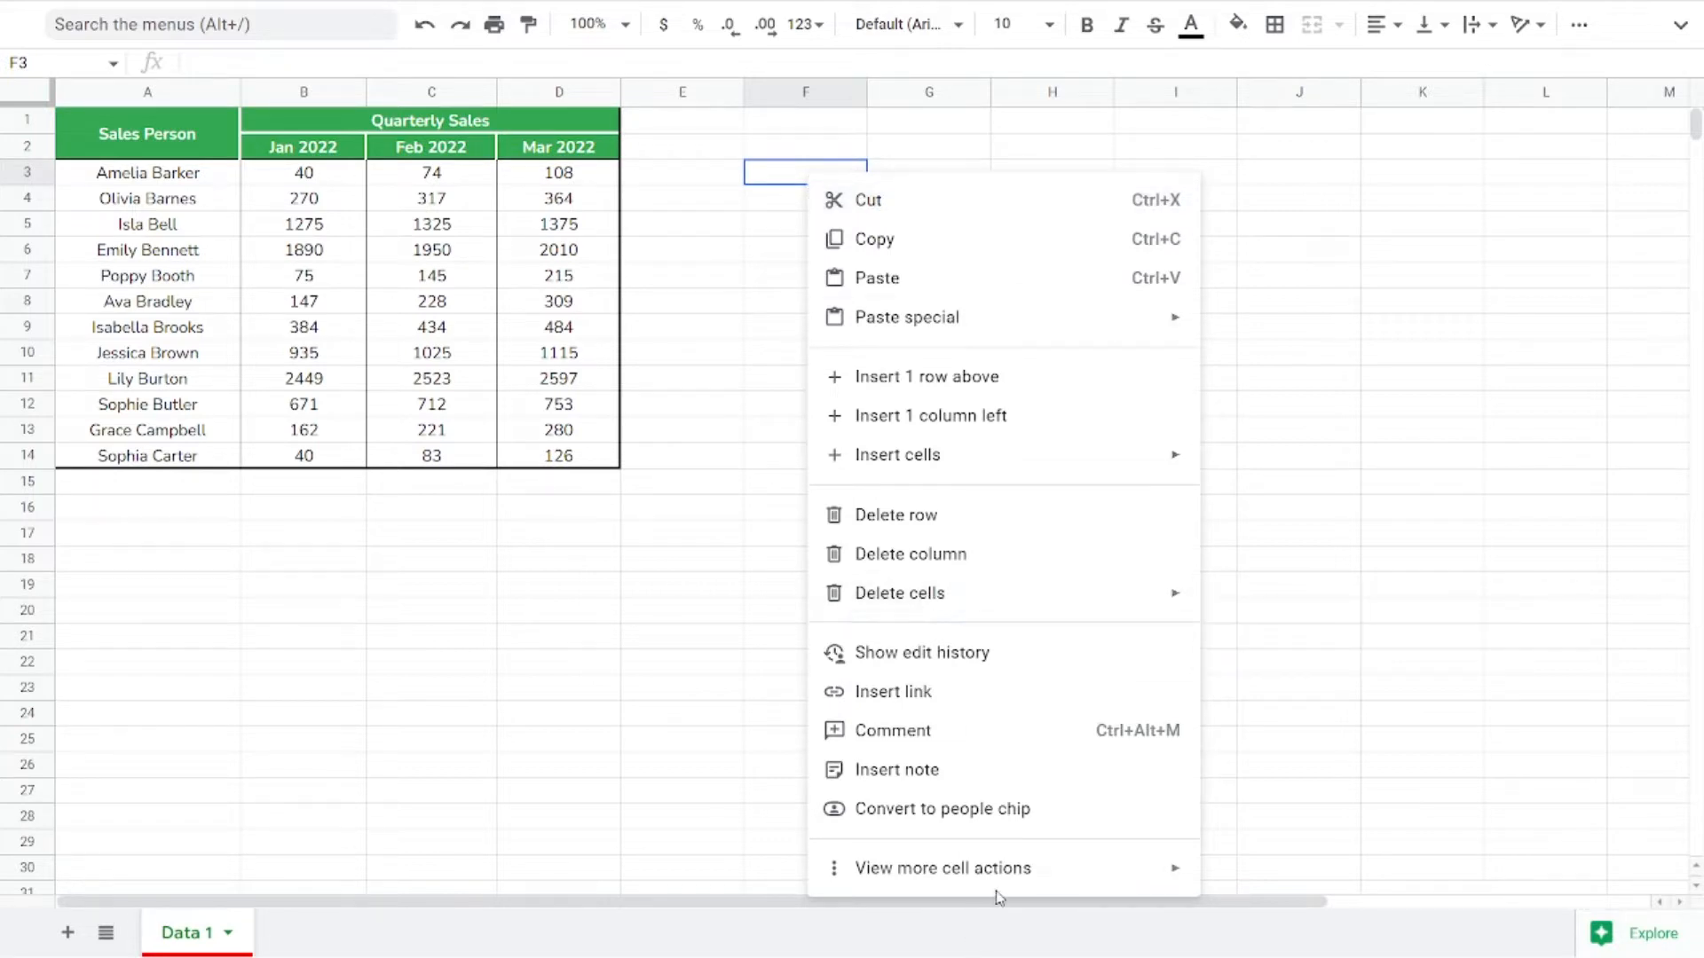
mouse_move(1010, 879)
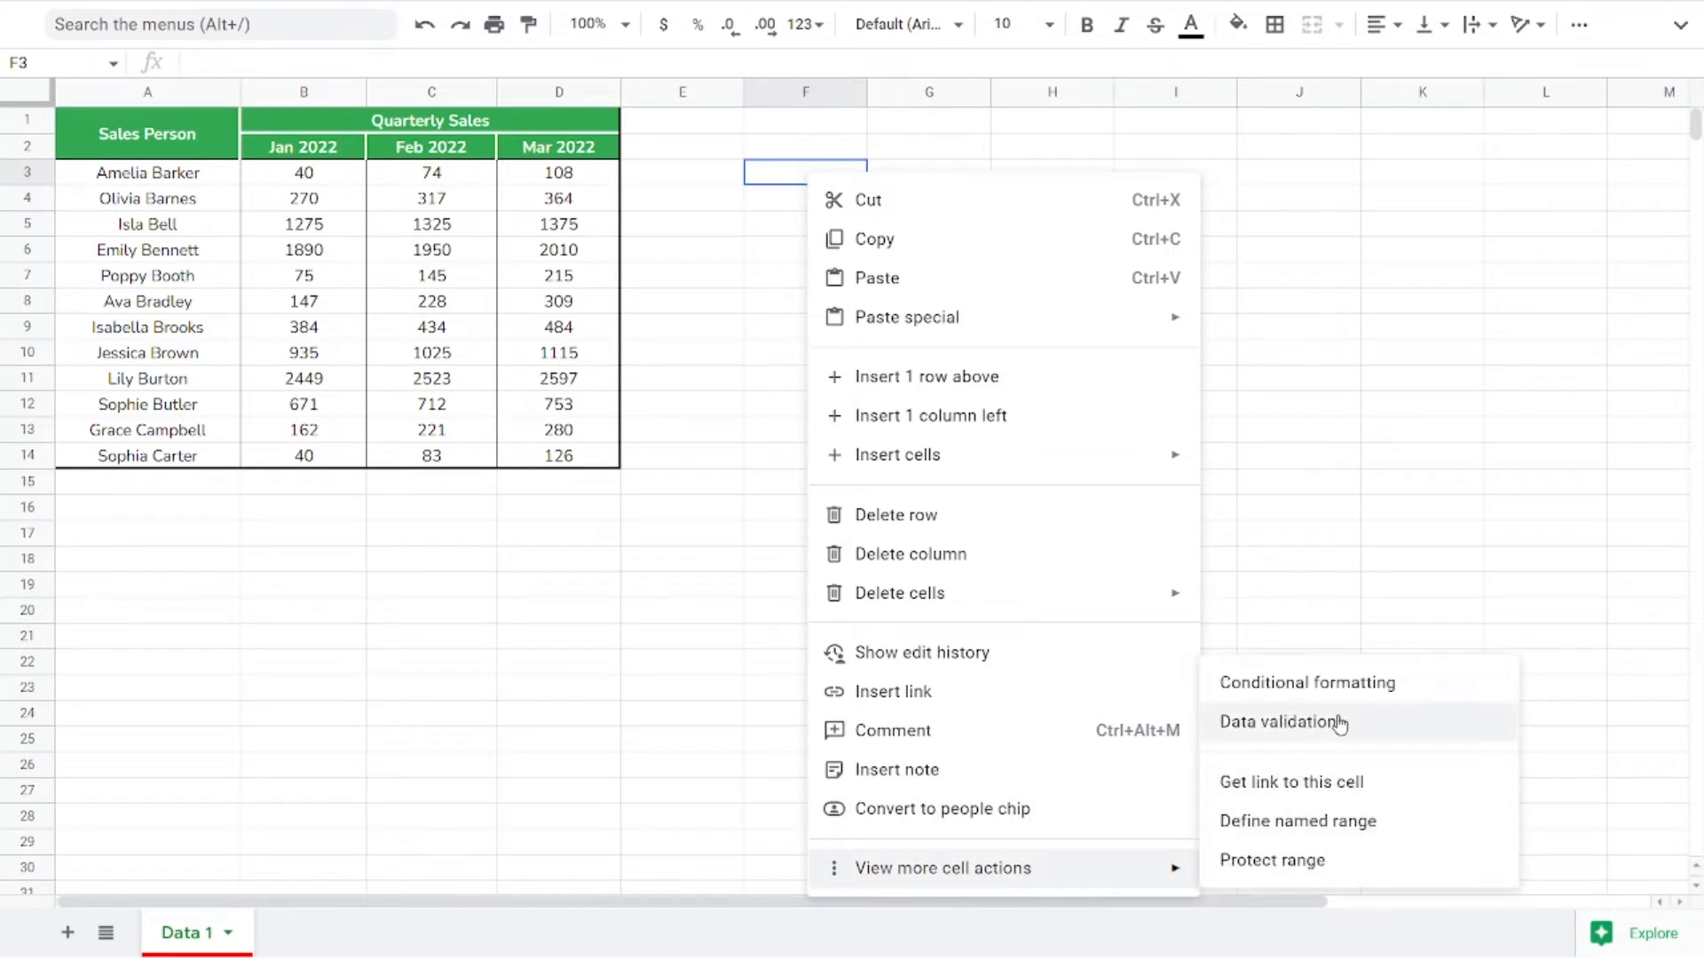
click(1341, 722)
drag(943, 282, 915, 304)
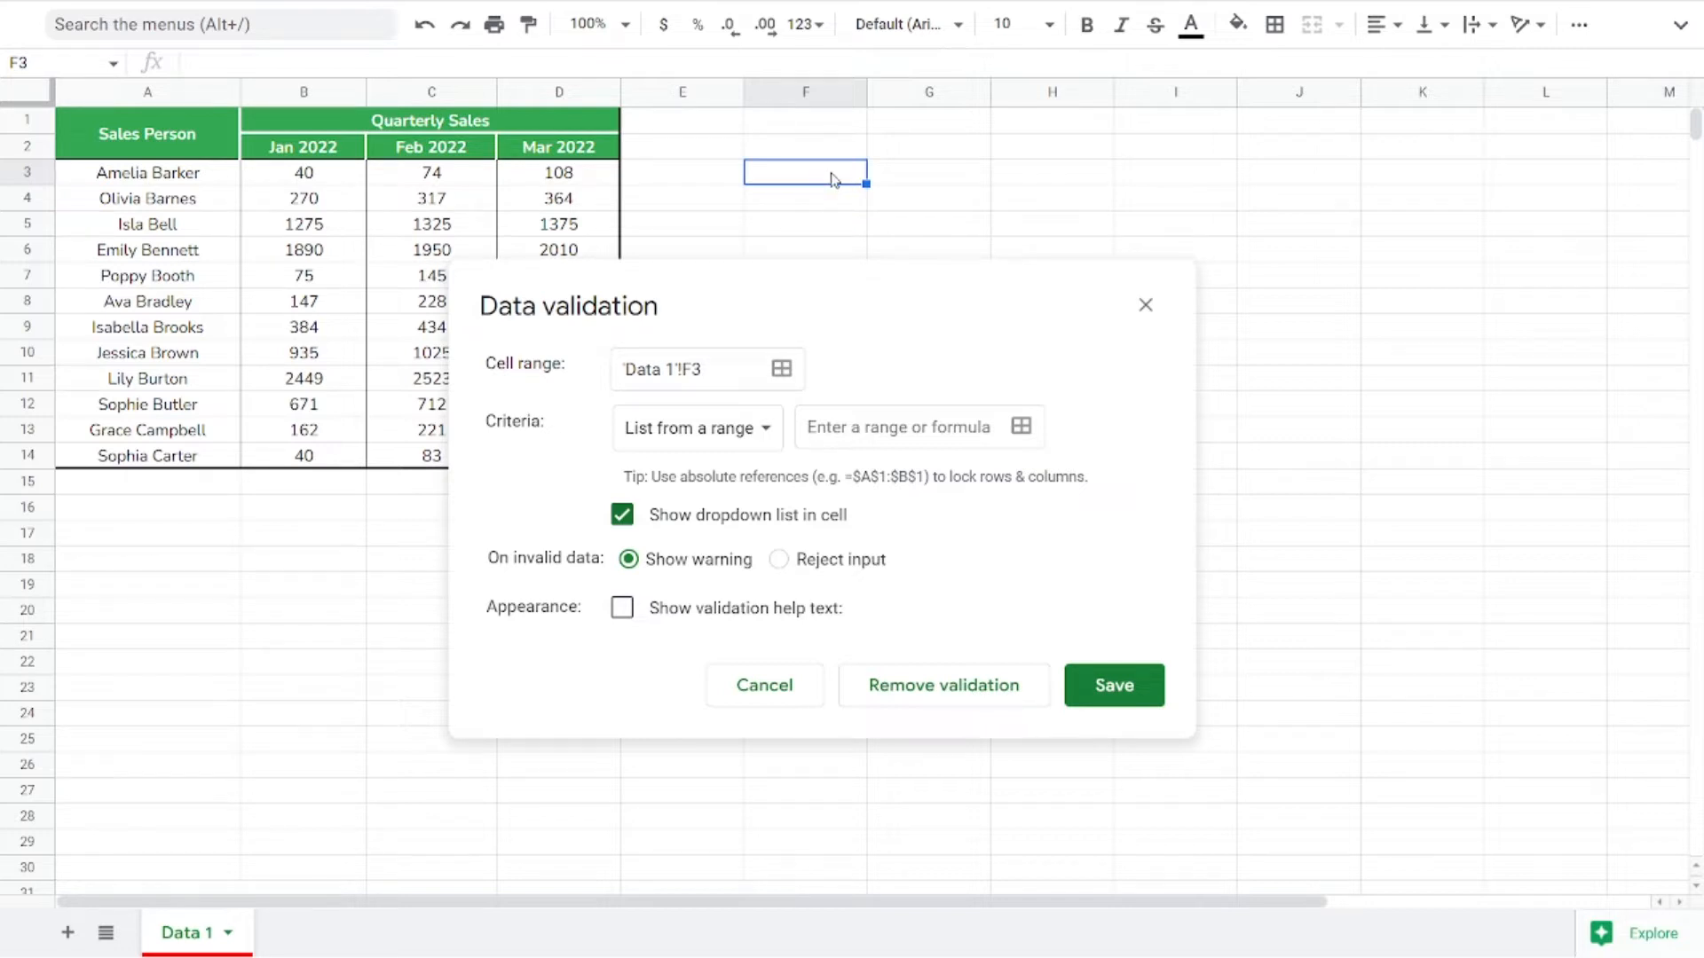
click(735, 373)
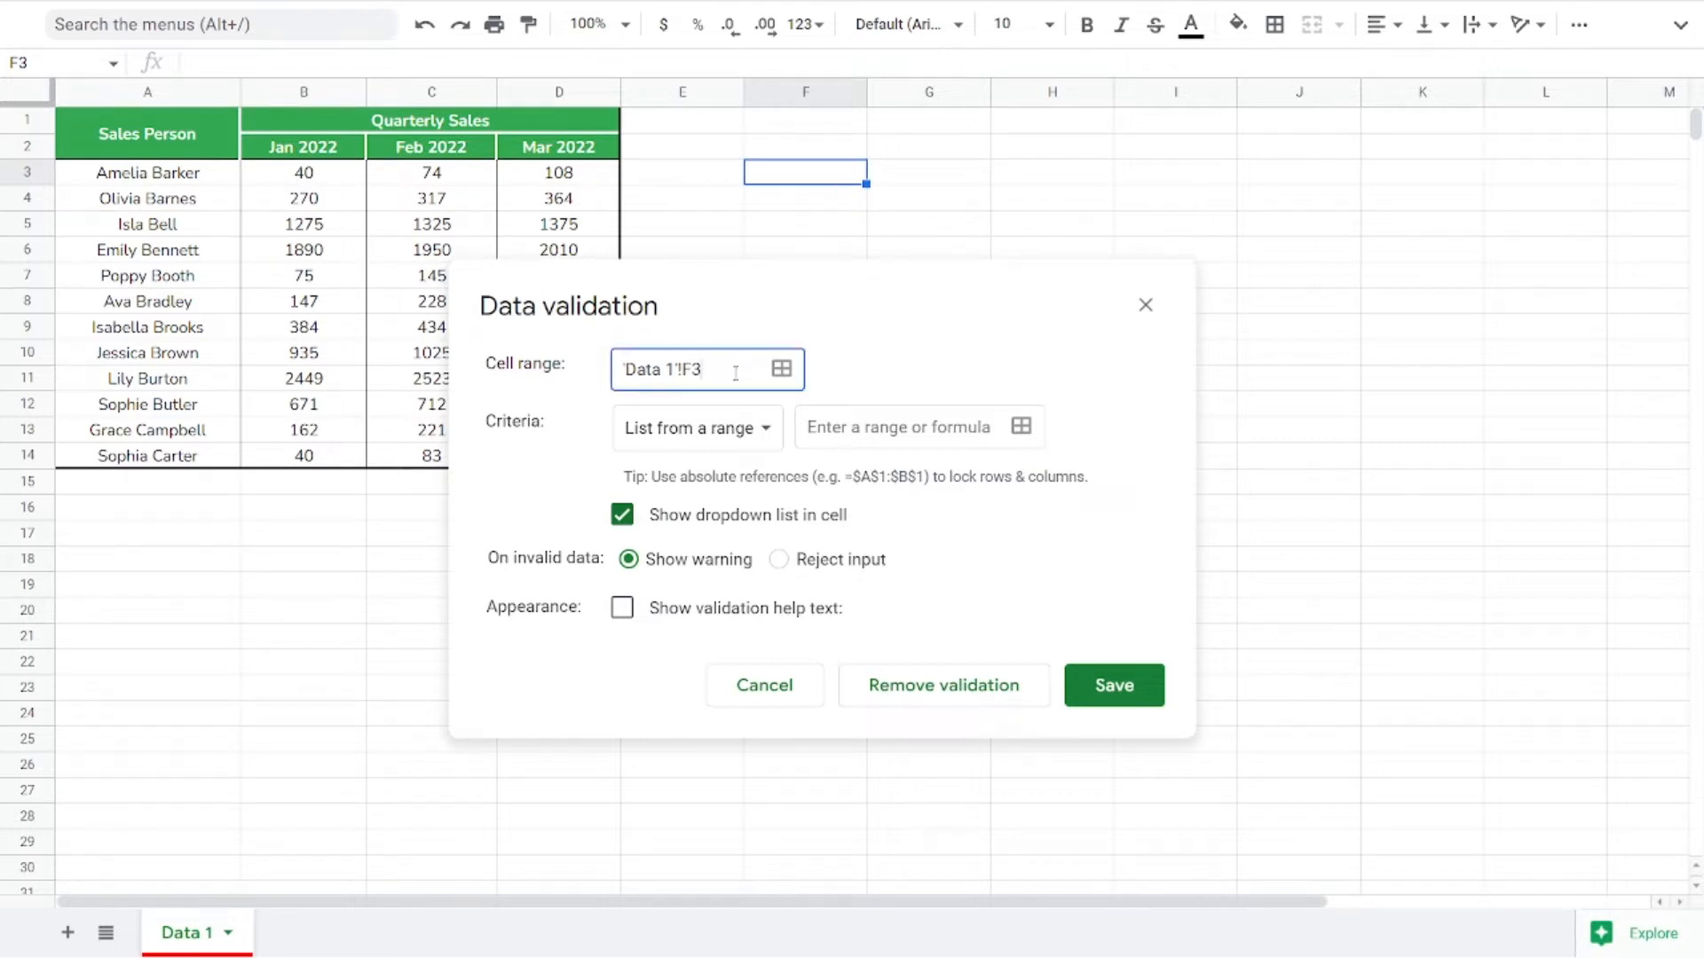
text(:F5)
click(781, 368)
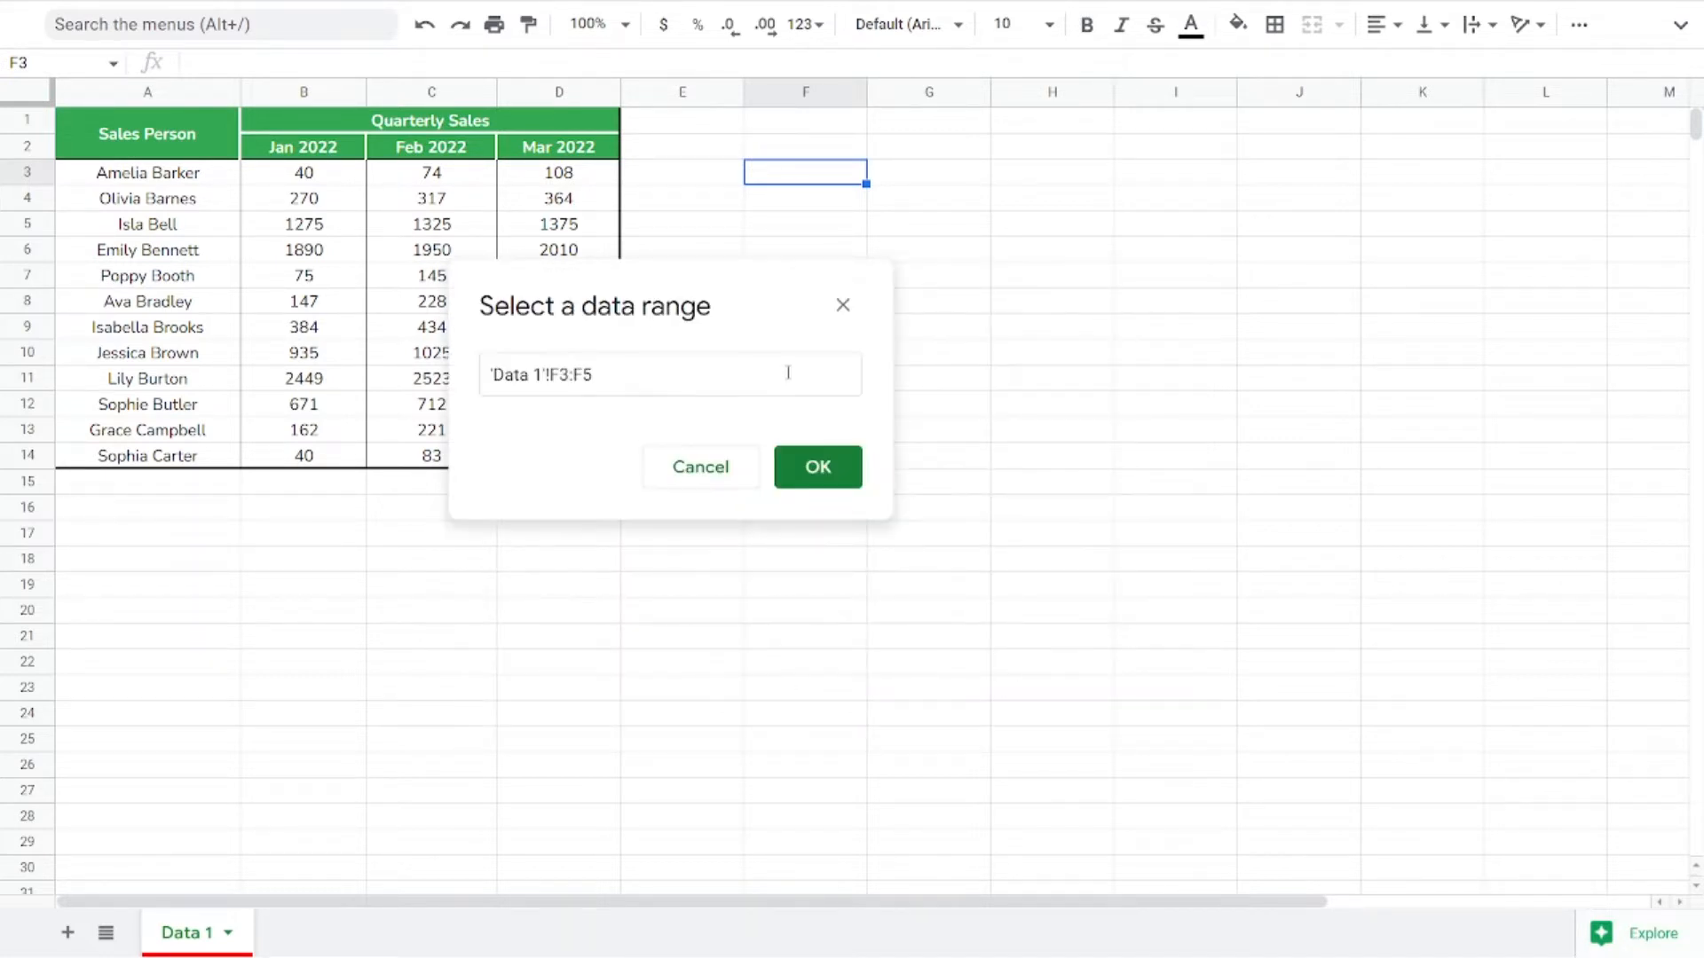
mouse_move(824, 181)
mouse_down()
mouse_move(764, 372)
mouse_move(870, 221)
mouse_move(847, 213)
mouse_move(843, 183)
mouse_up()
click(830, 479)
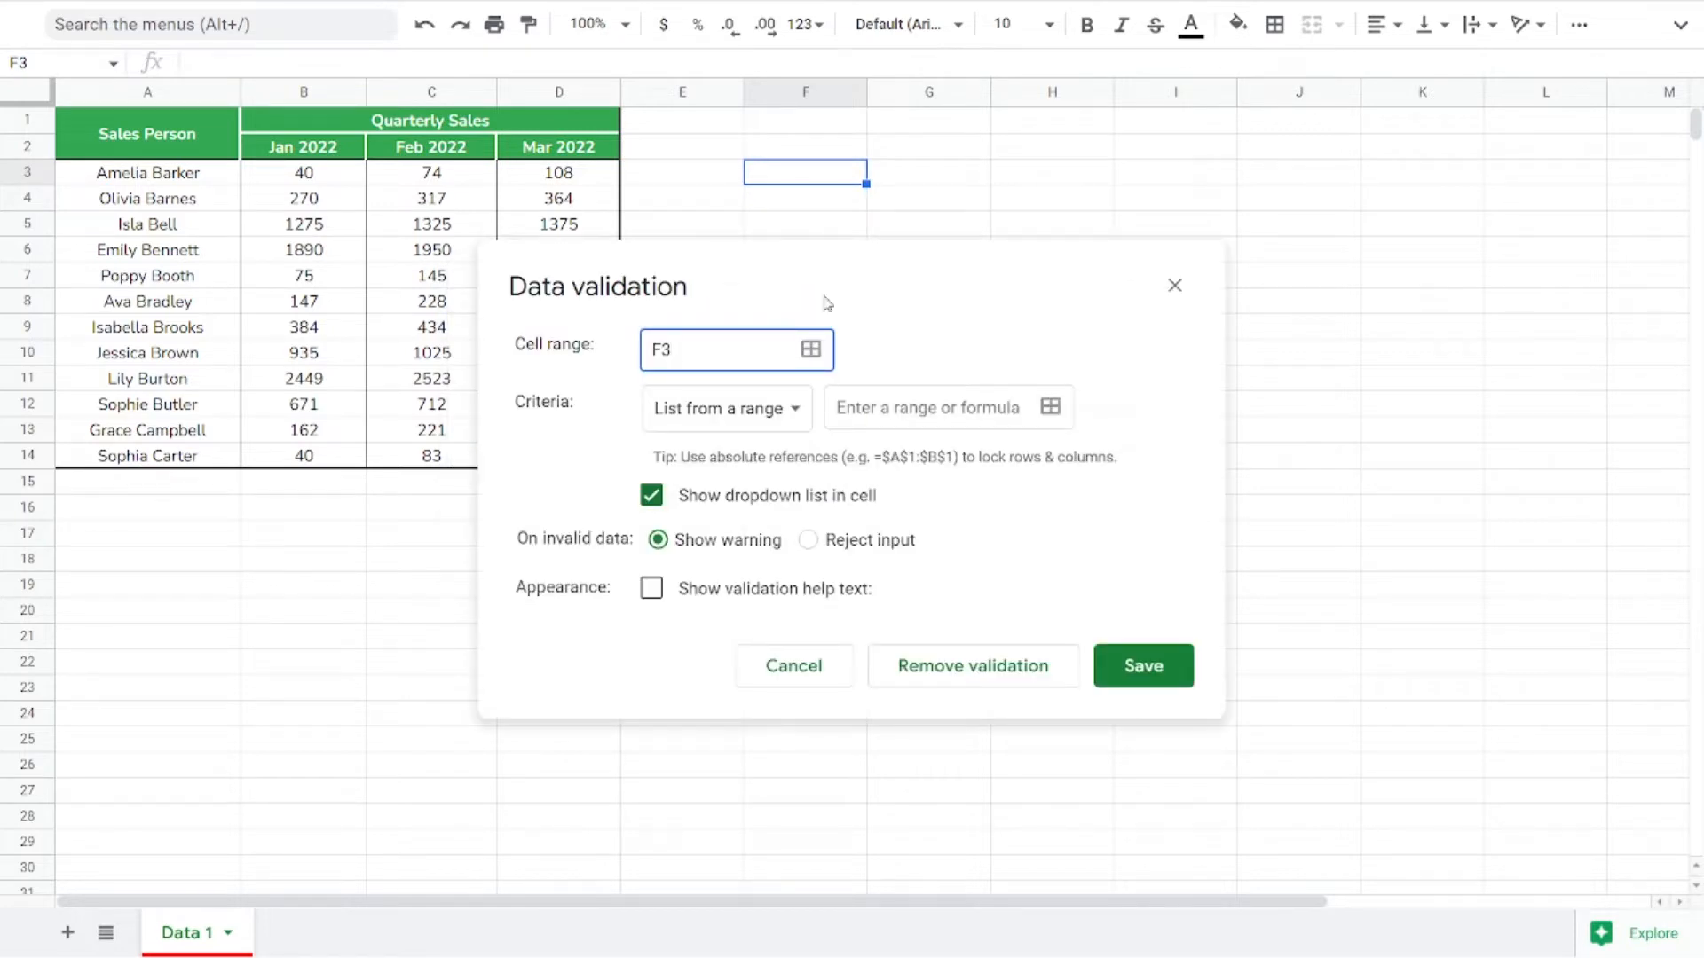
Set the validation criteria to List from a range, using the sales person names in A3:A14 as the source.
click(774, 428)
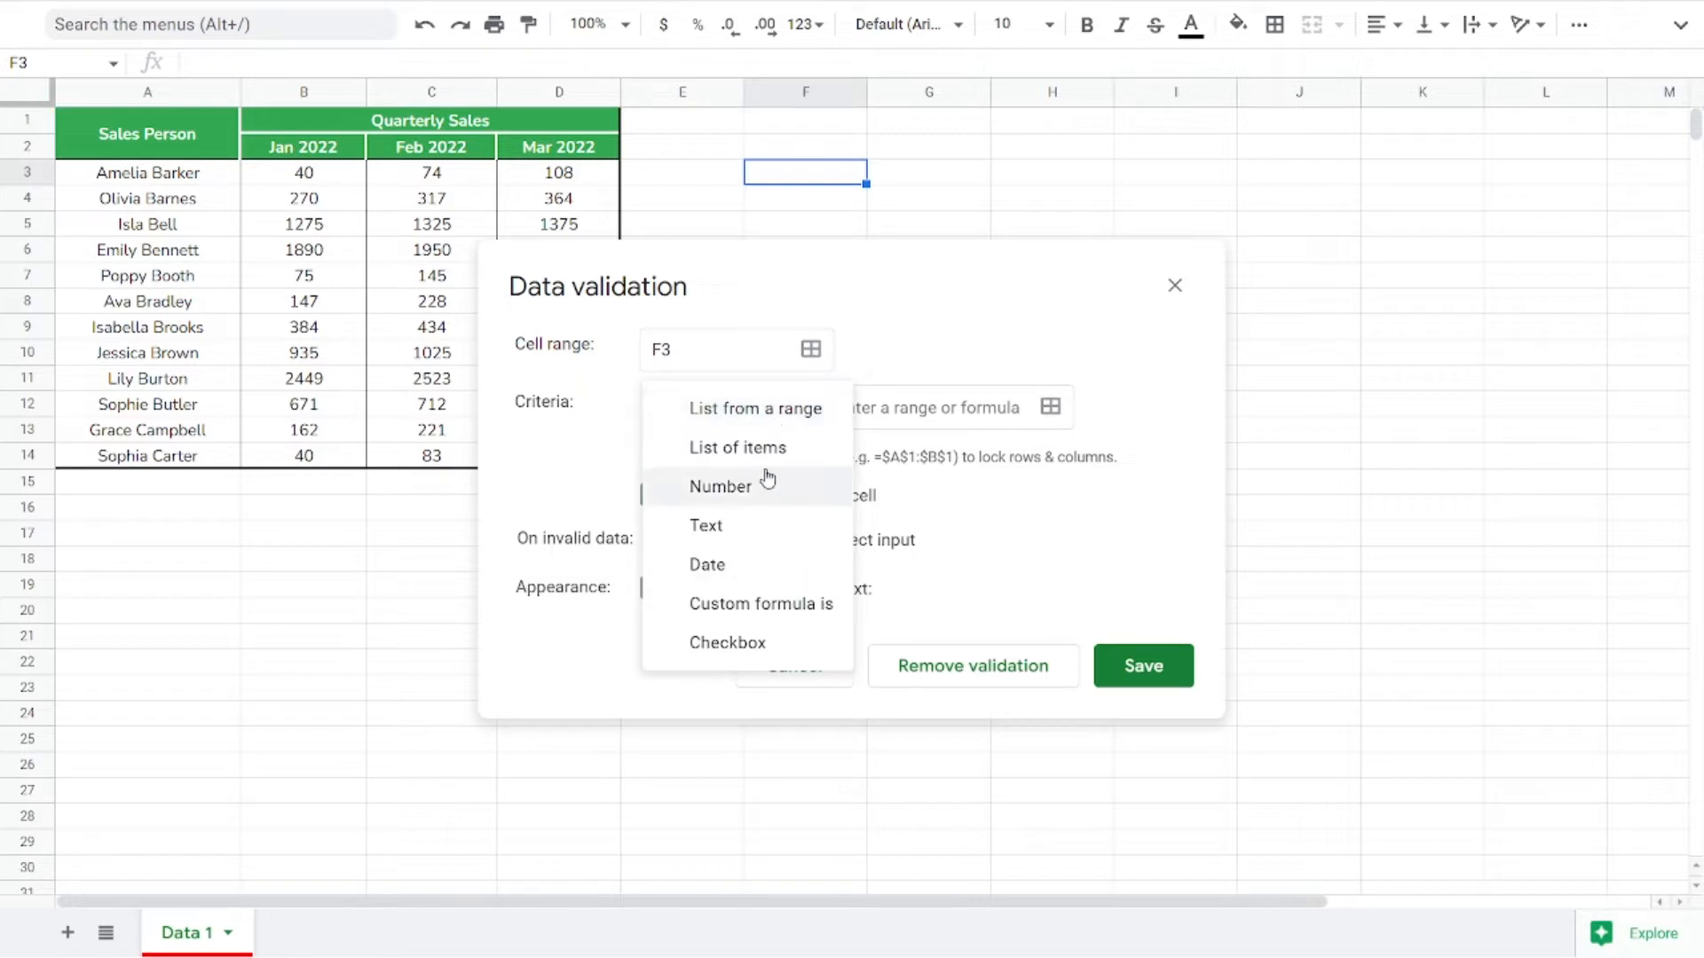
click(550, 402)
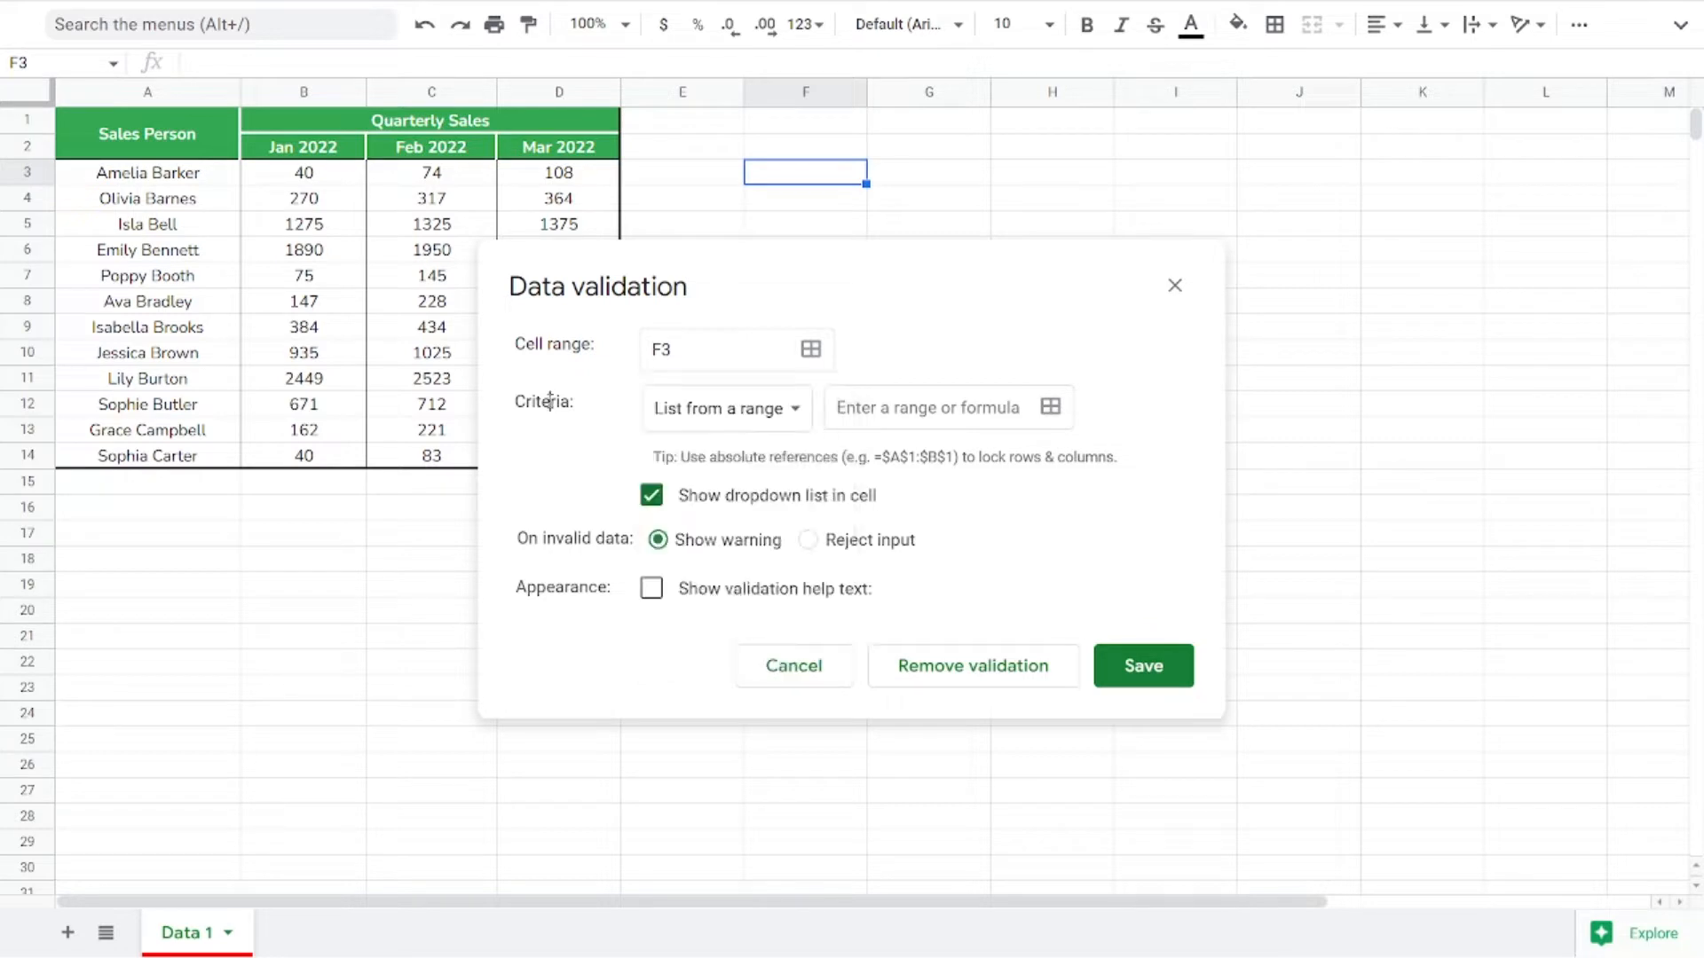
click(746, 420)
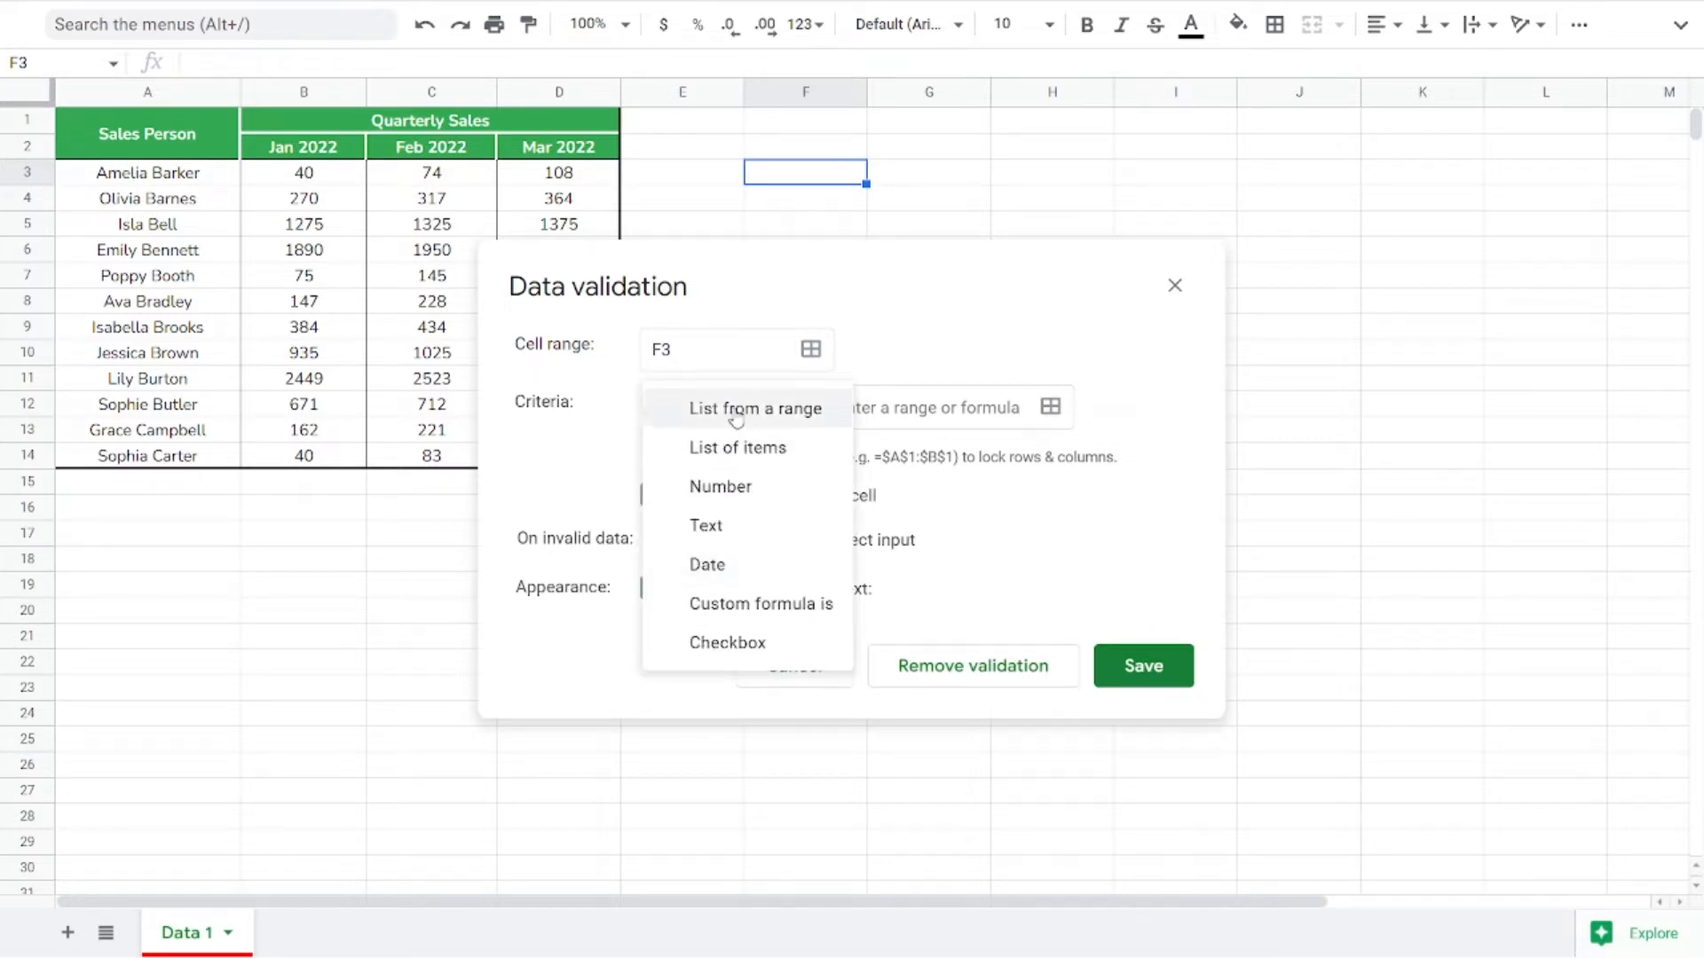
click(736, 413)
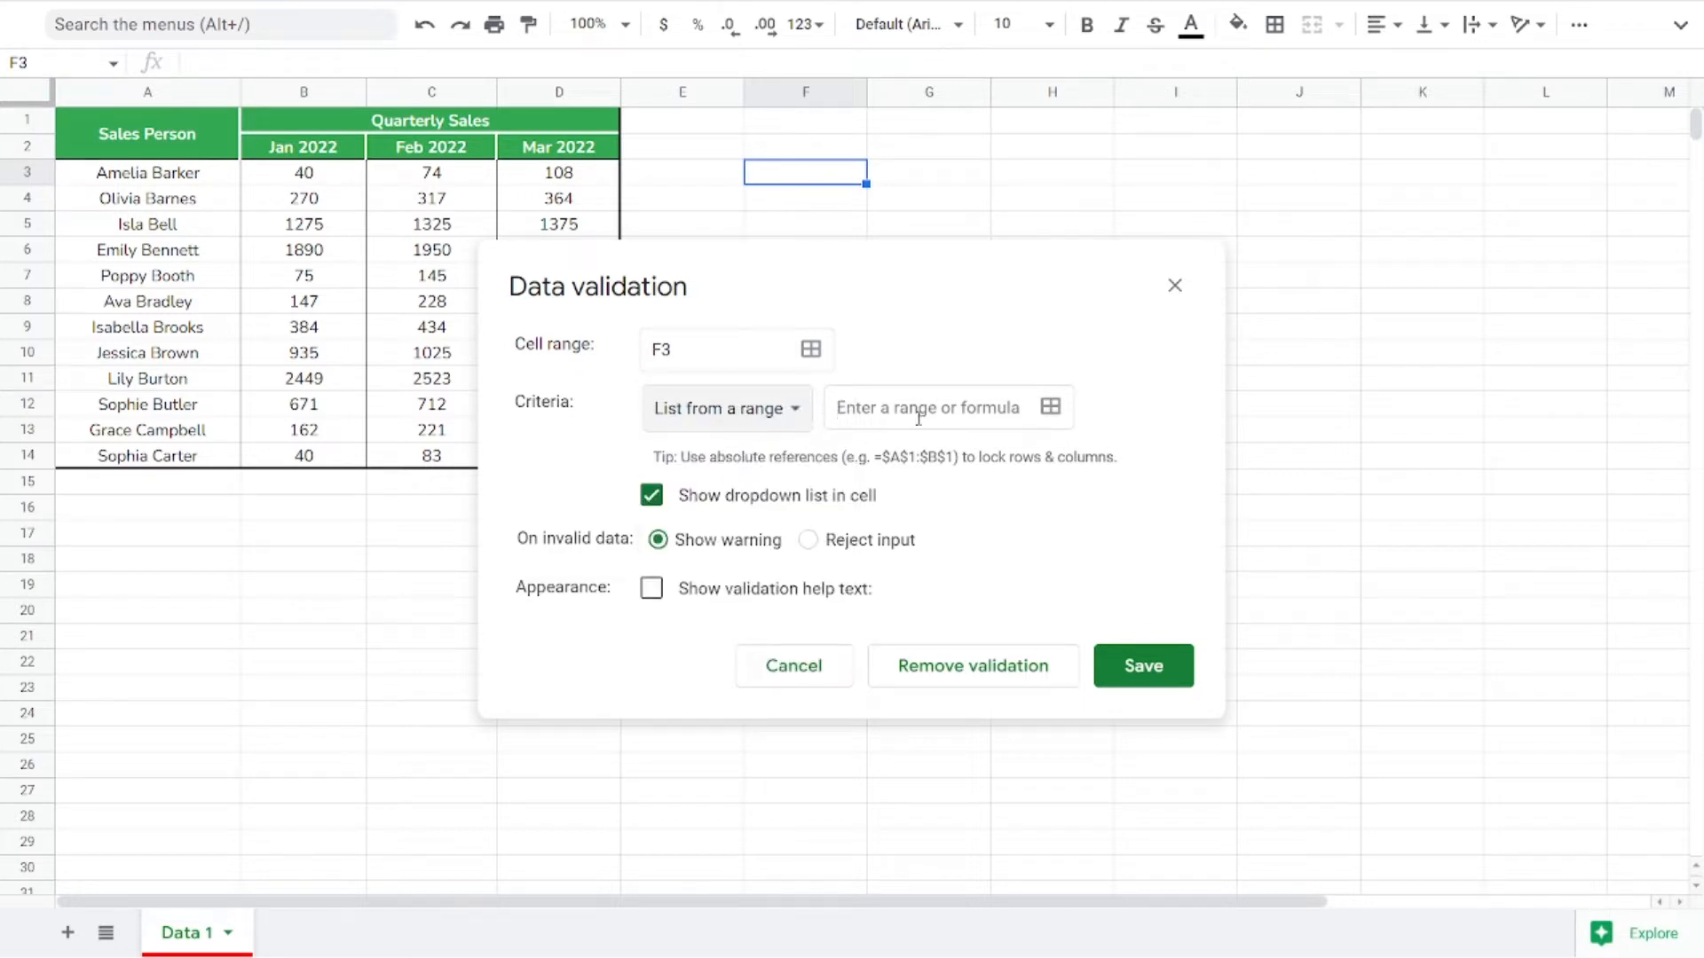
click(933, 410)
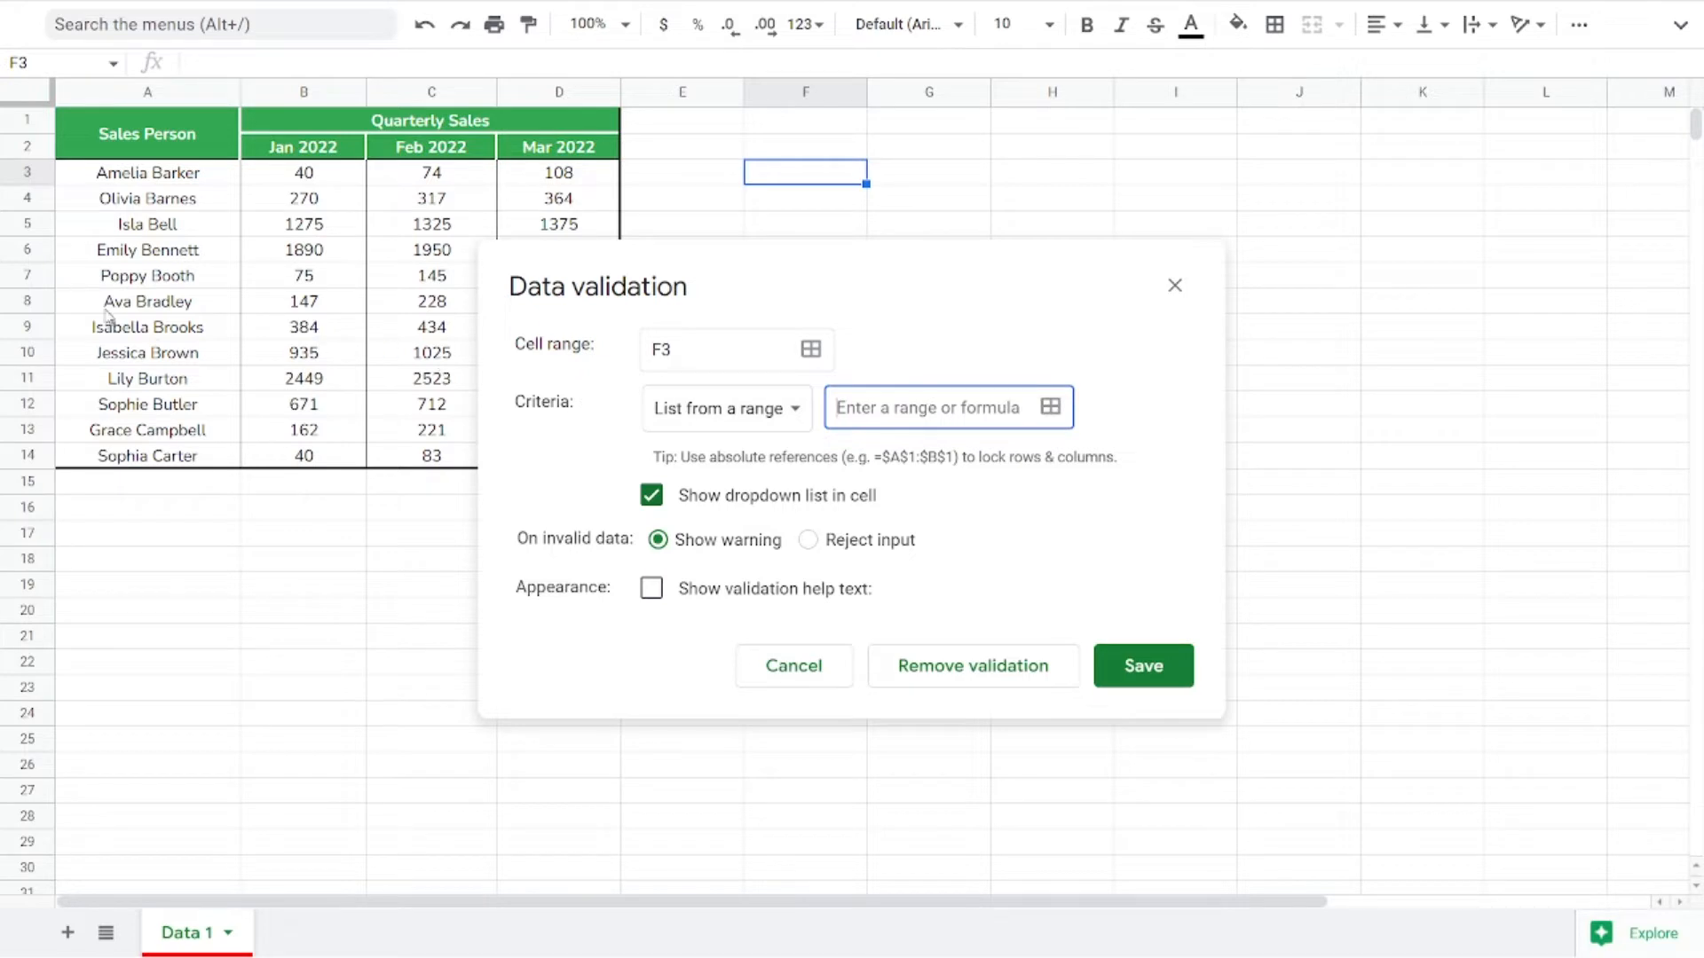
click(1051, 407)
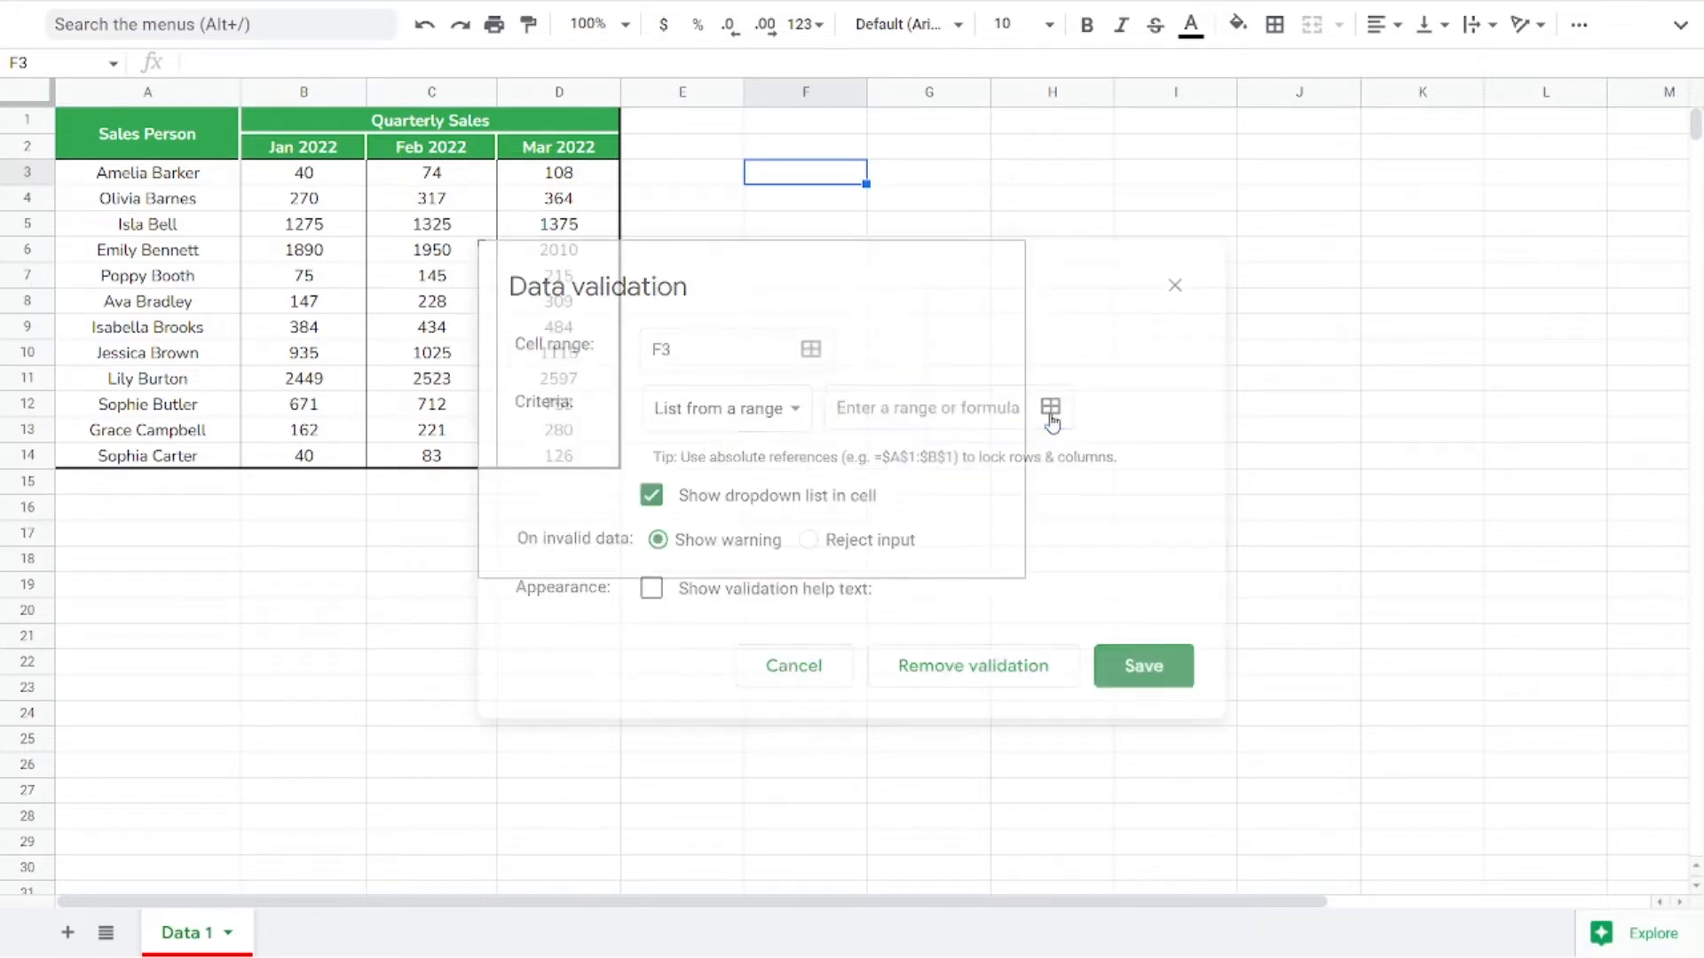
drag(165, 177, 167, 462)
click(857, 449)
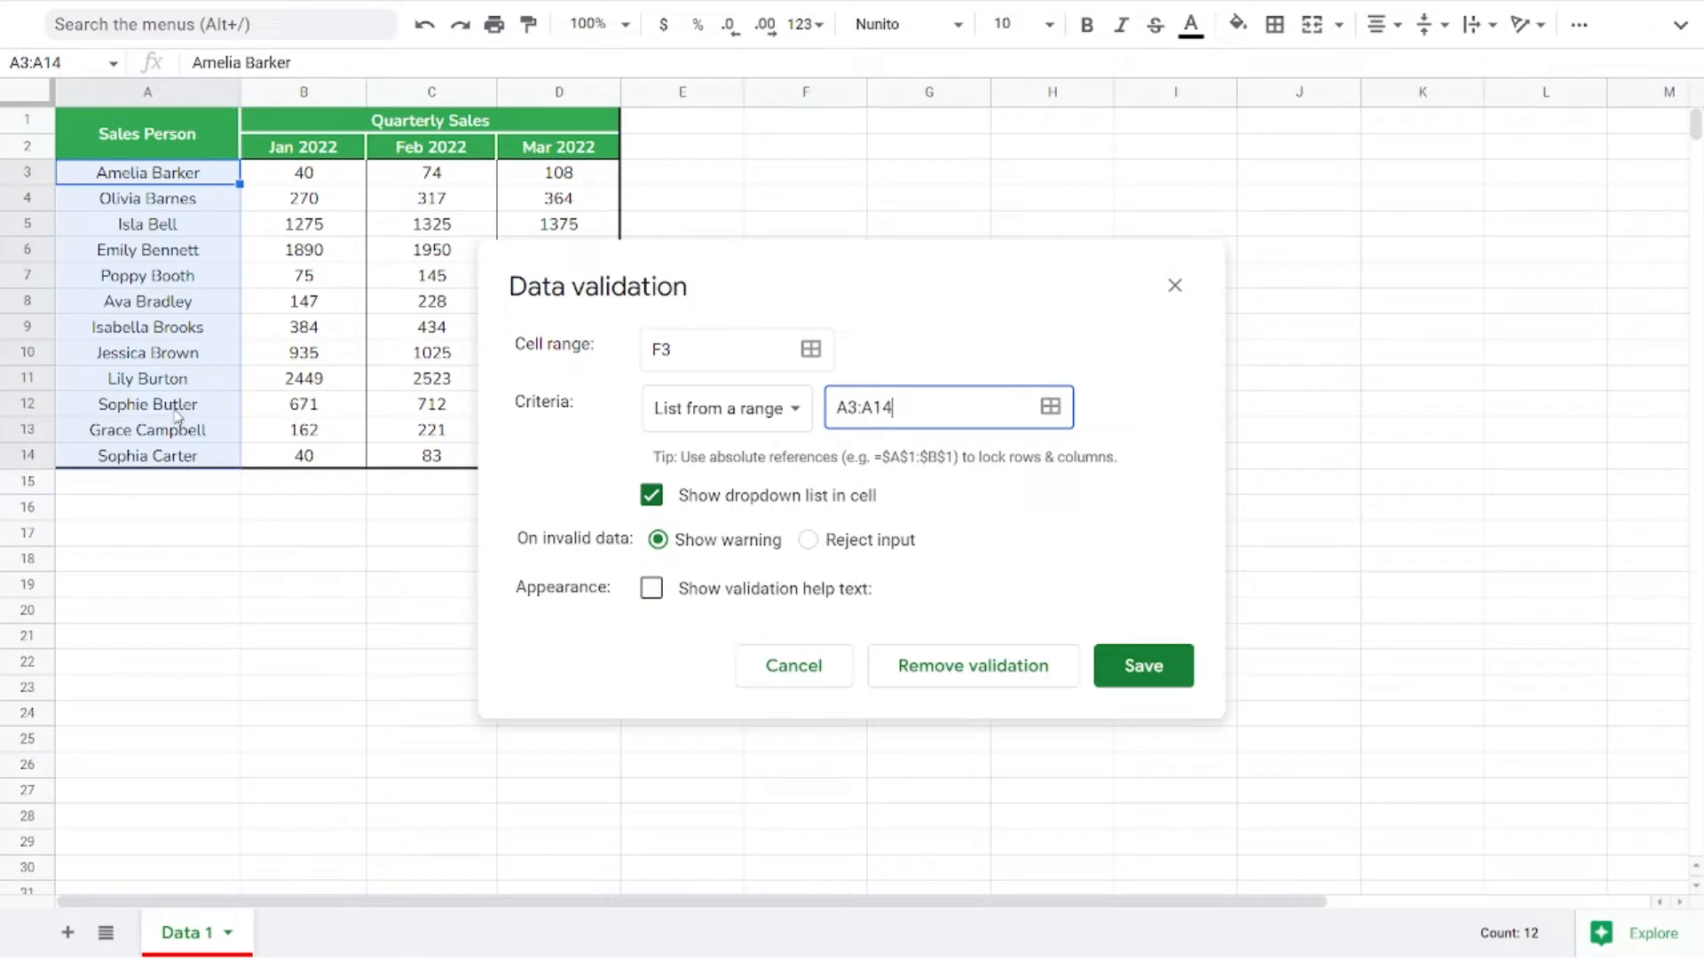
Set invalid data to Reject input, enable the help text "This is not the right input , Please check again", and save the rule.
click(809, 541)
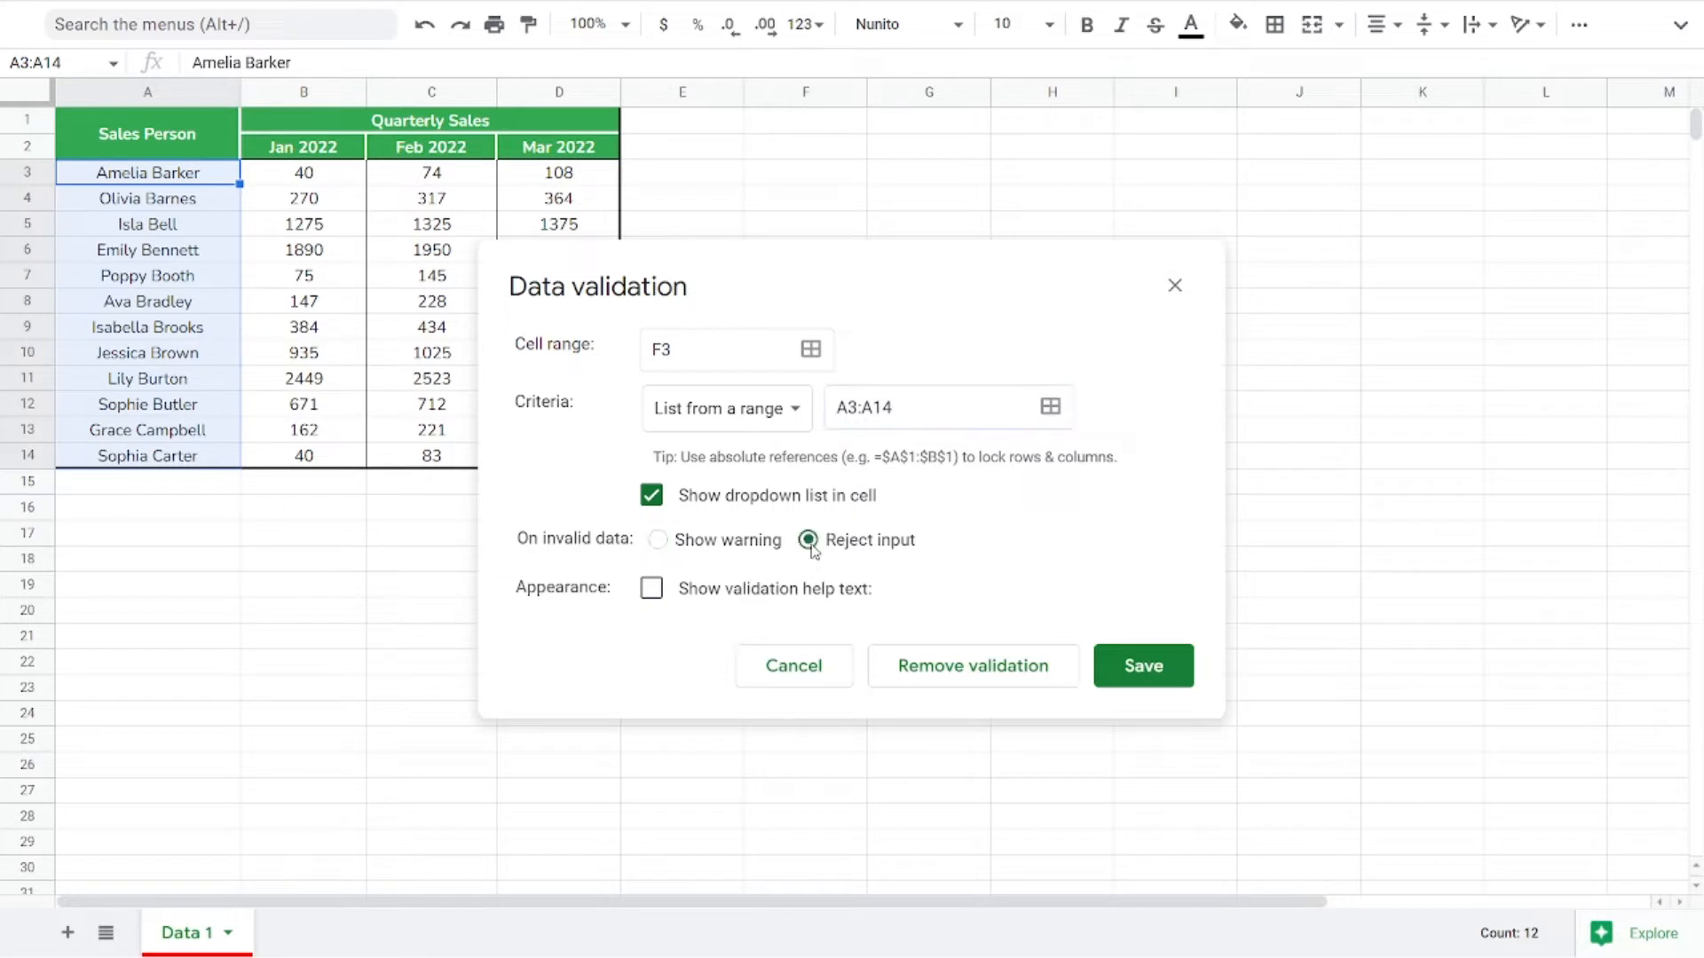
click(654, 590)
click(789, 654)
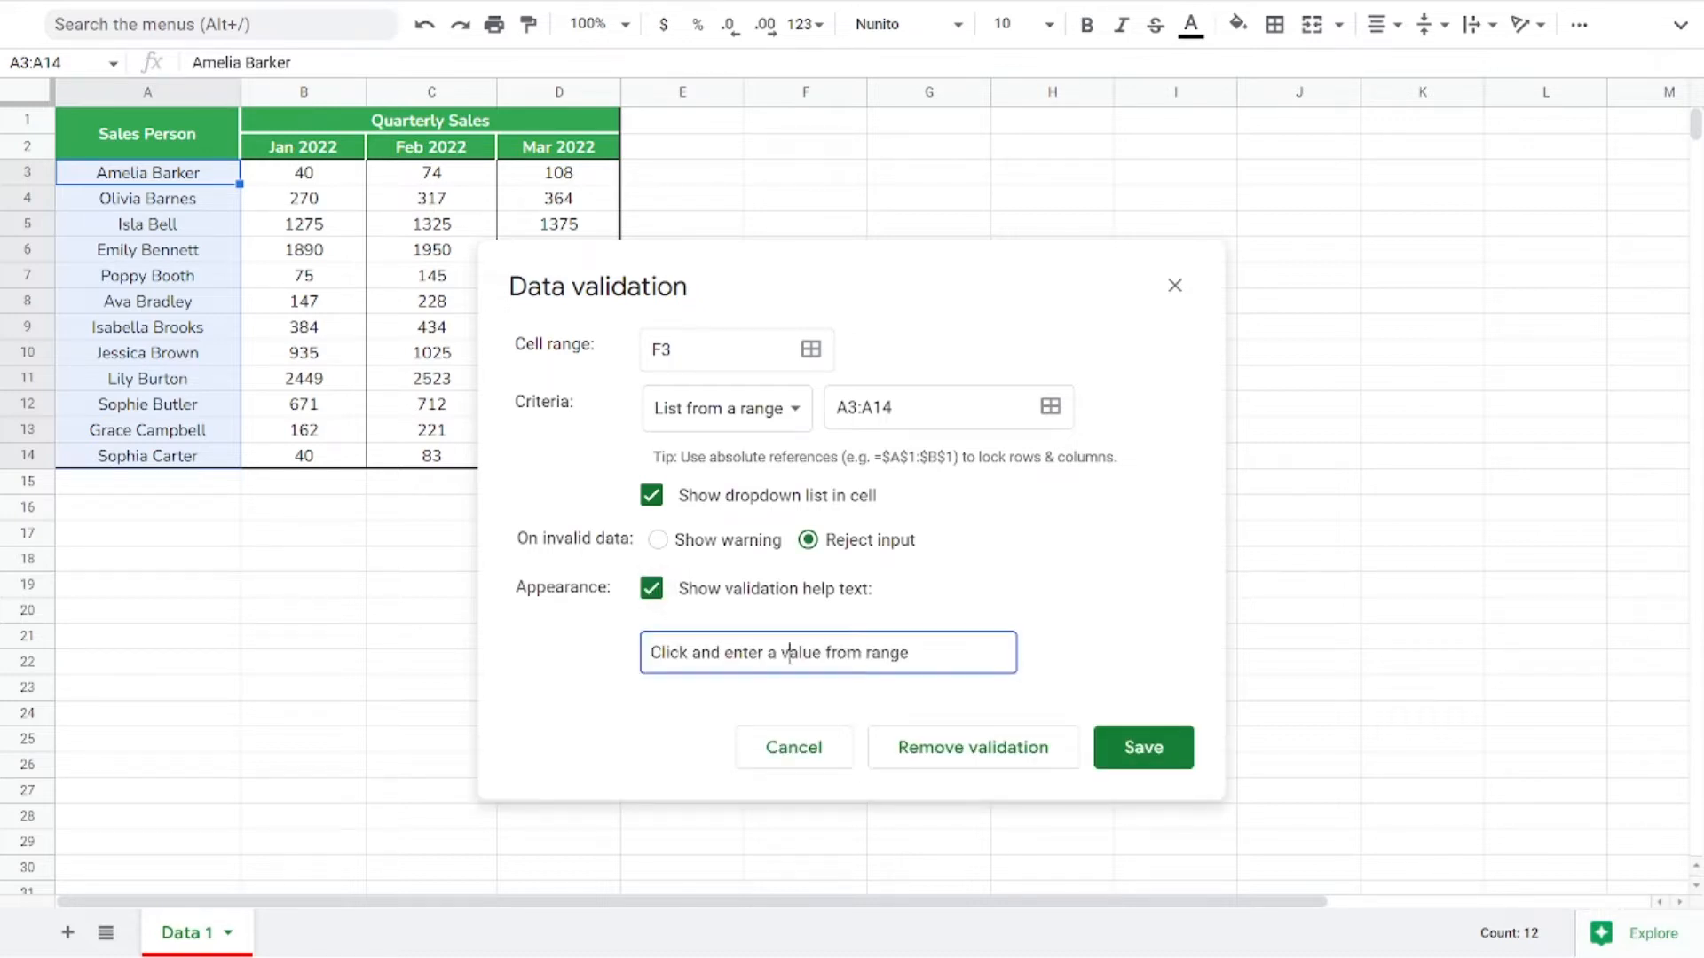
triple_click(789, 657)
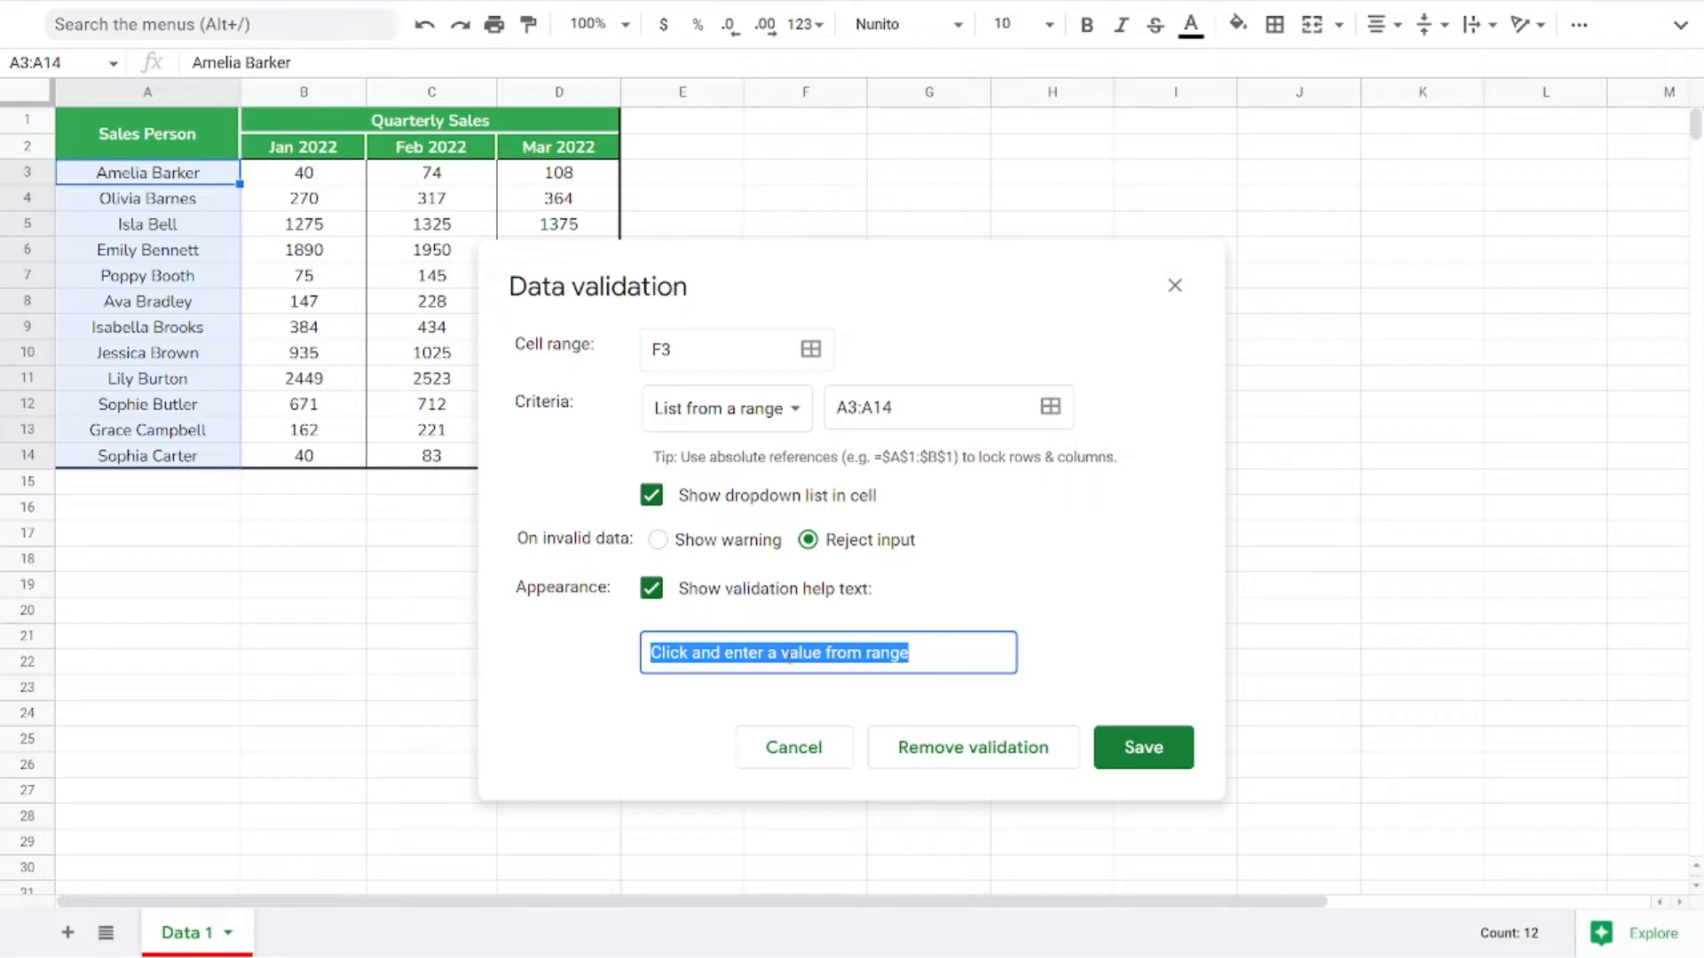
text(This is )
text(not this)
key(BackSpace)
key(BackSpace)
text(e right input)
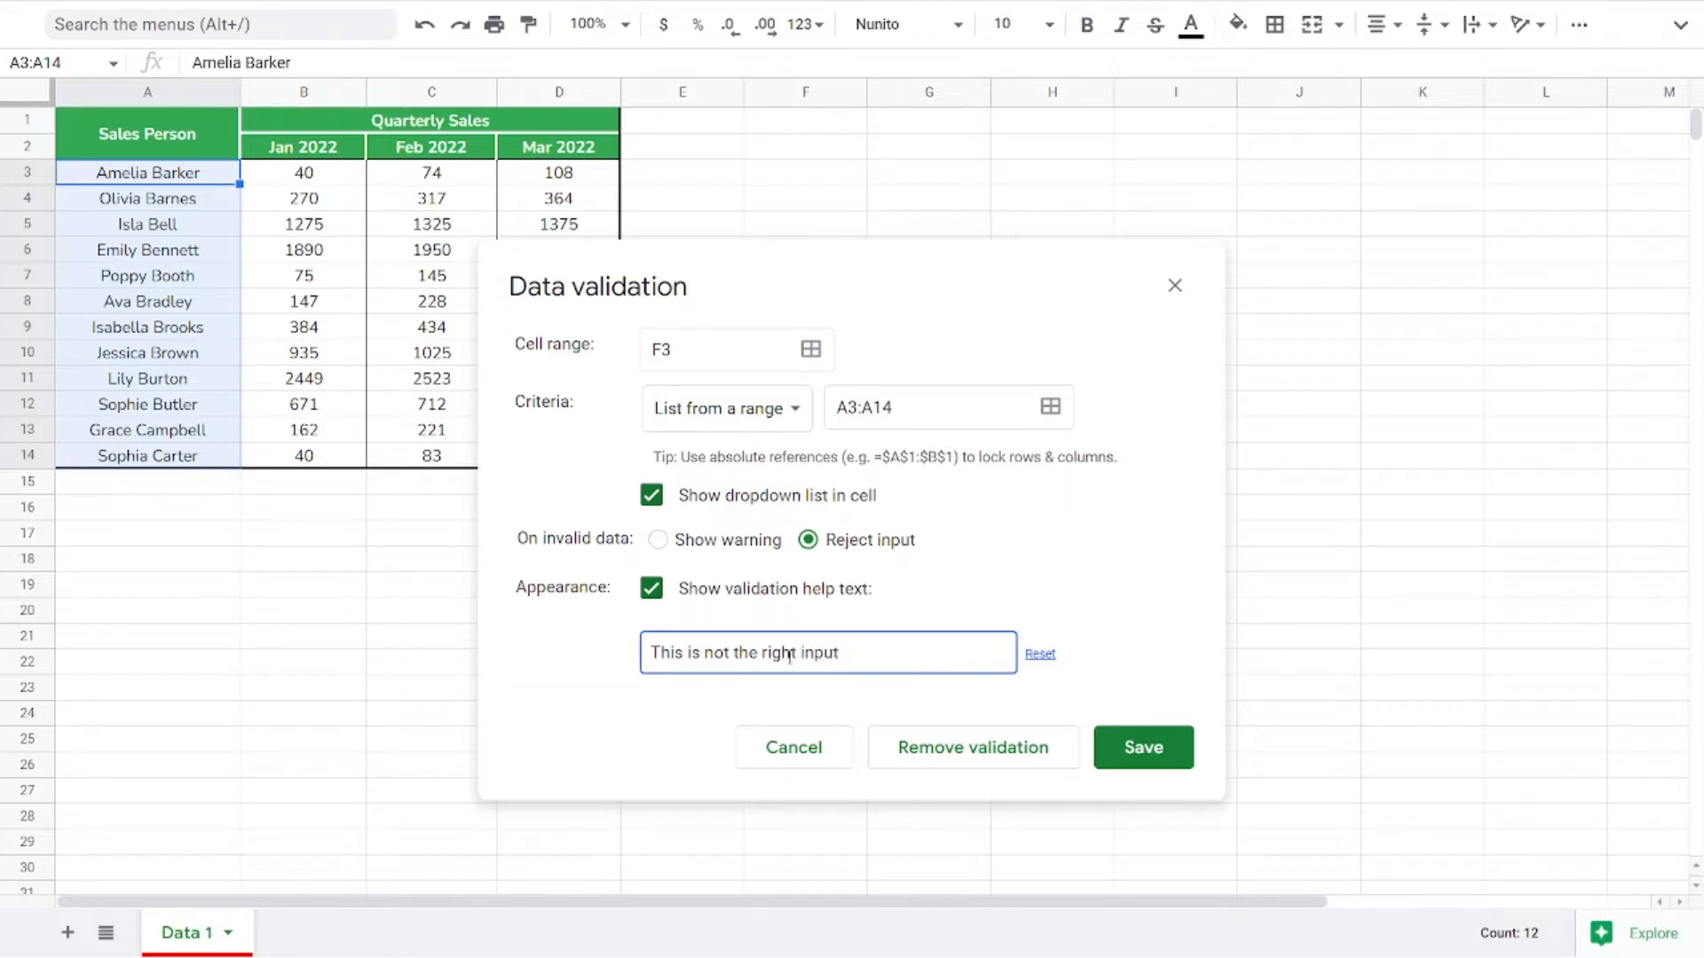
text( , Please check again)
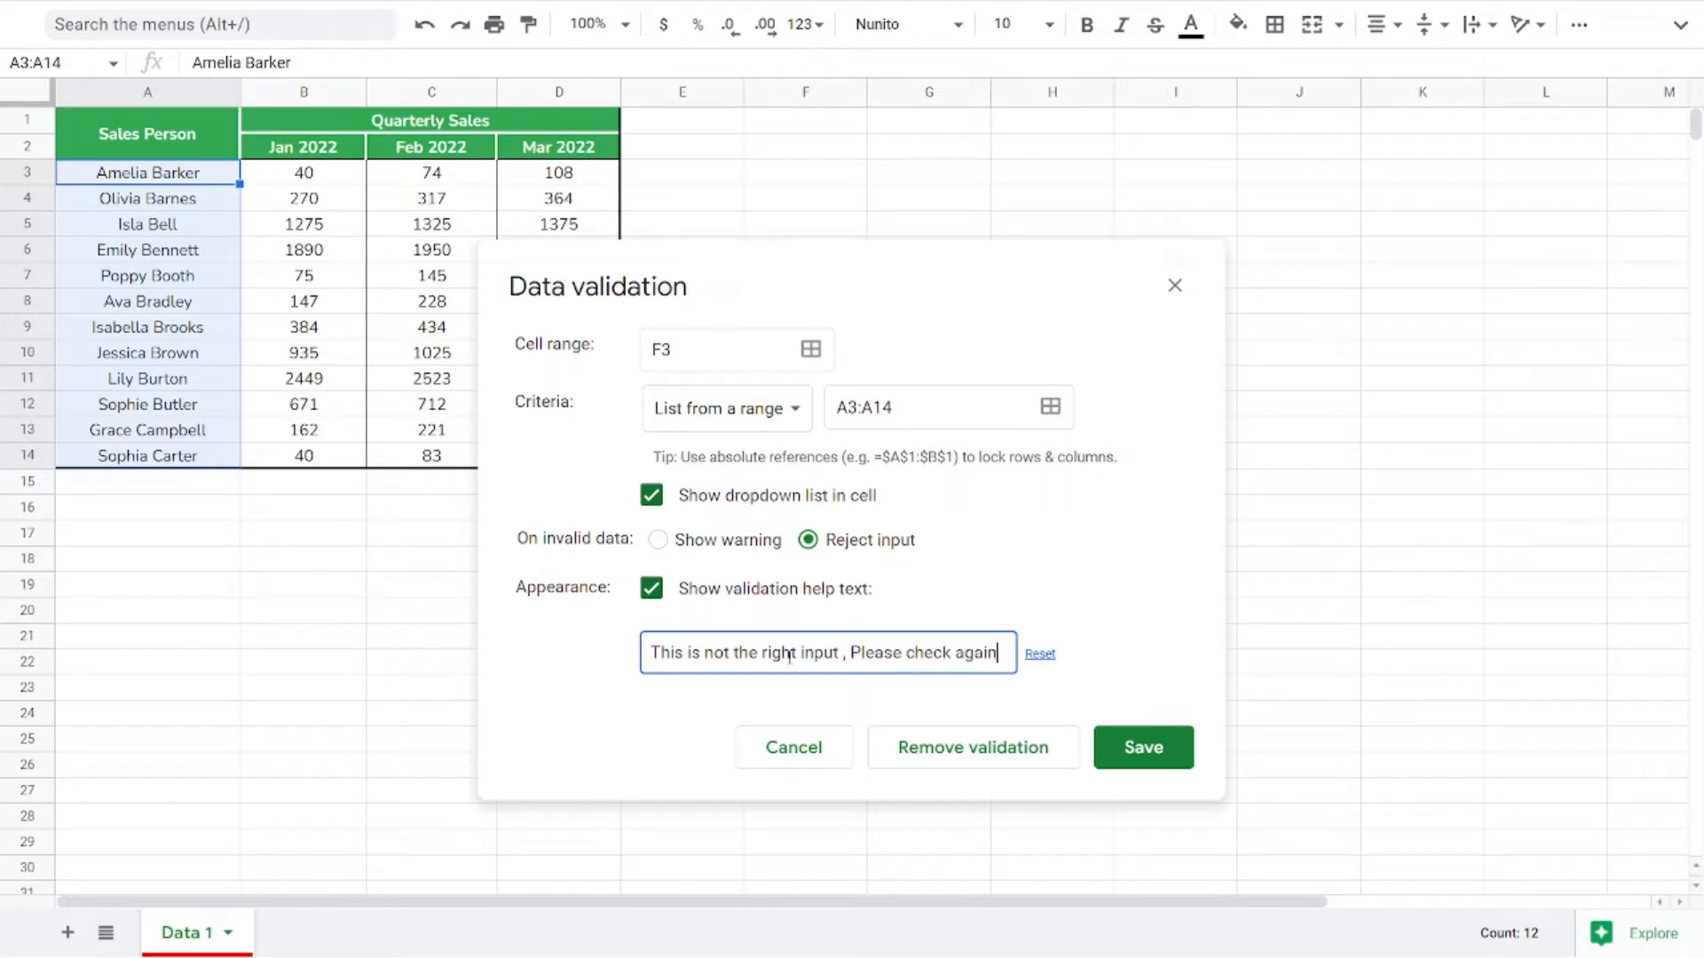
click(1143, 749)
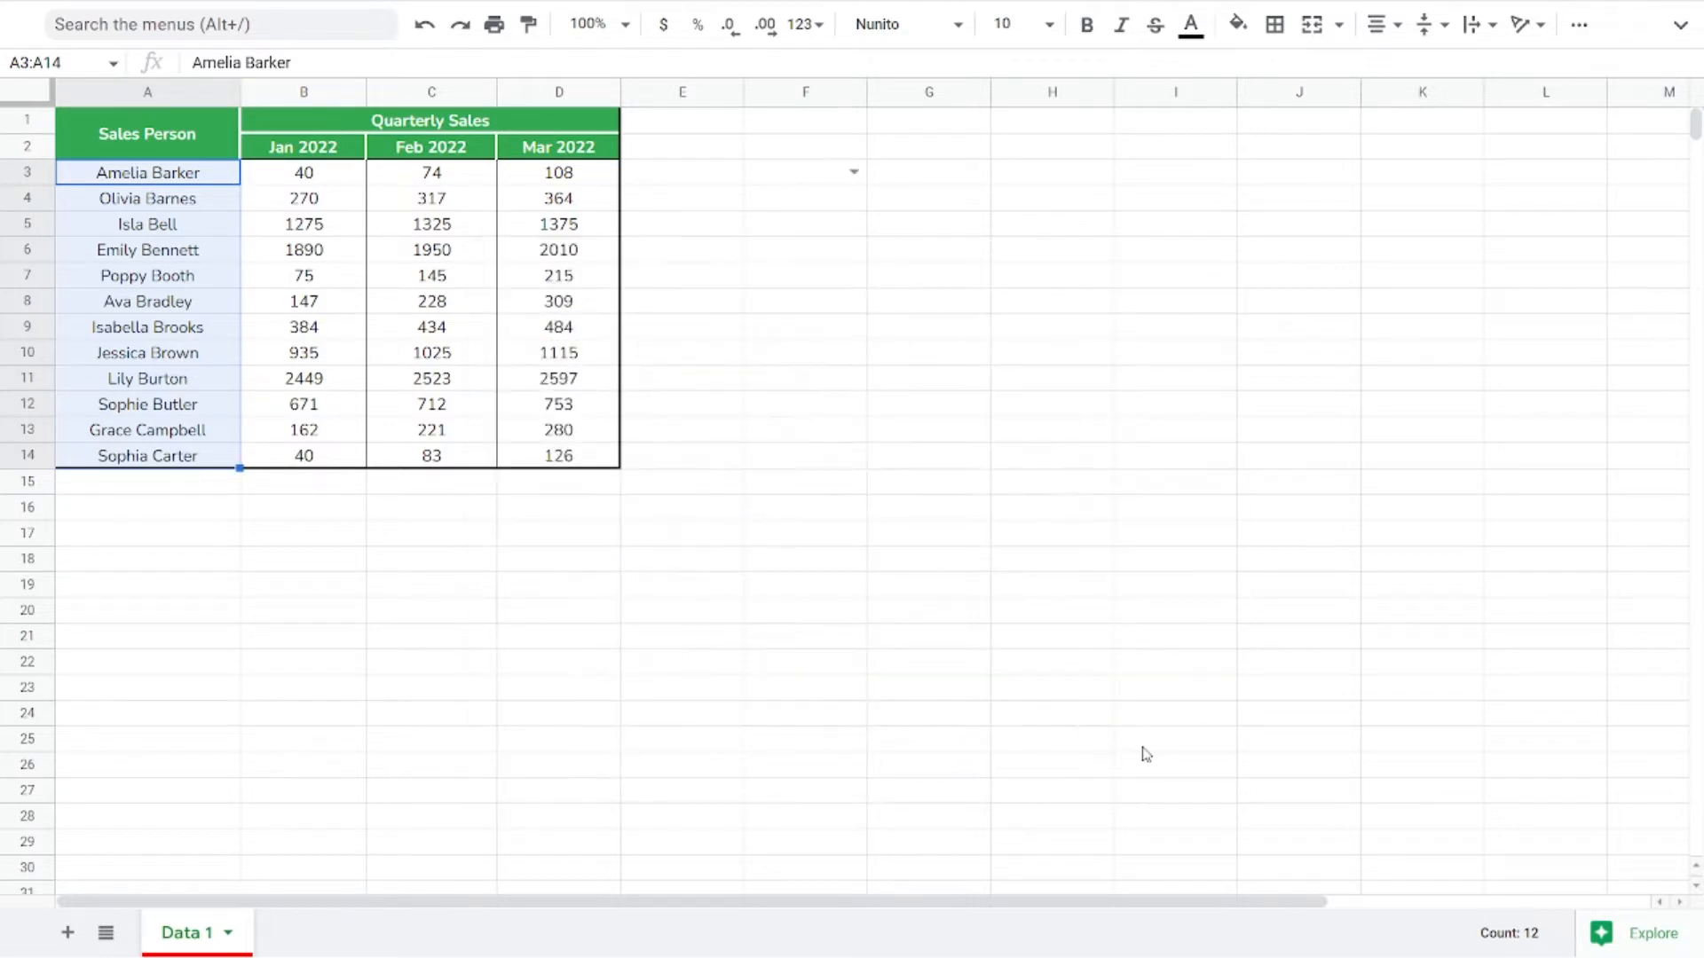
Choose the sales person listed in row 11 from the dropdown in cell F3.
click(853, 171)
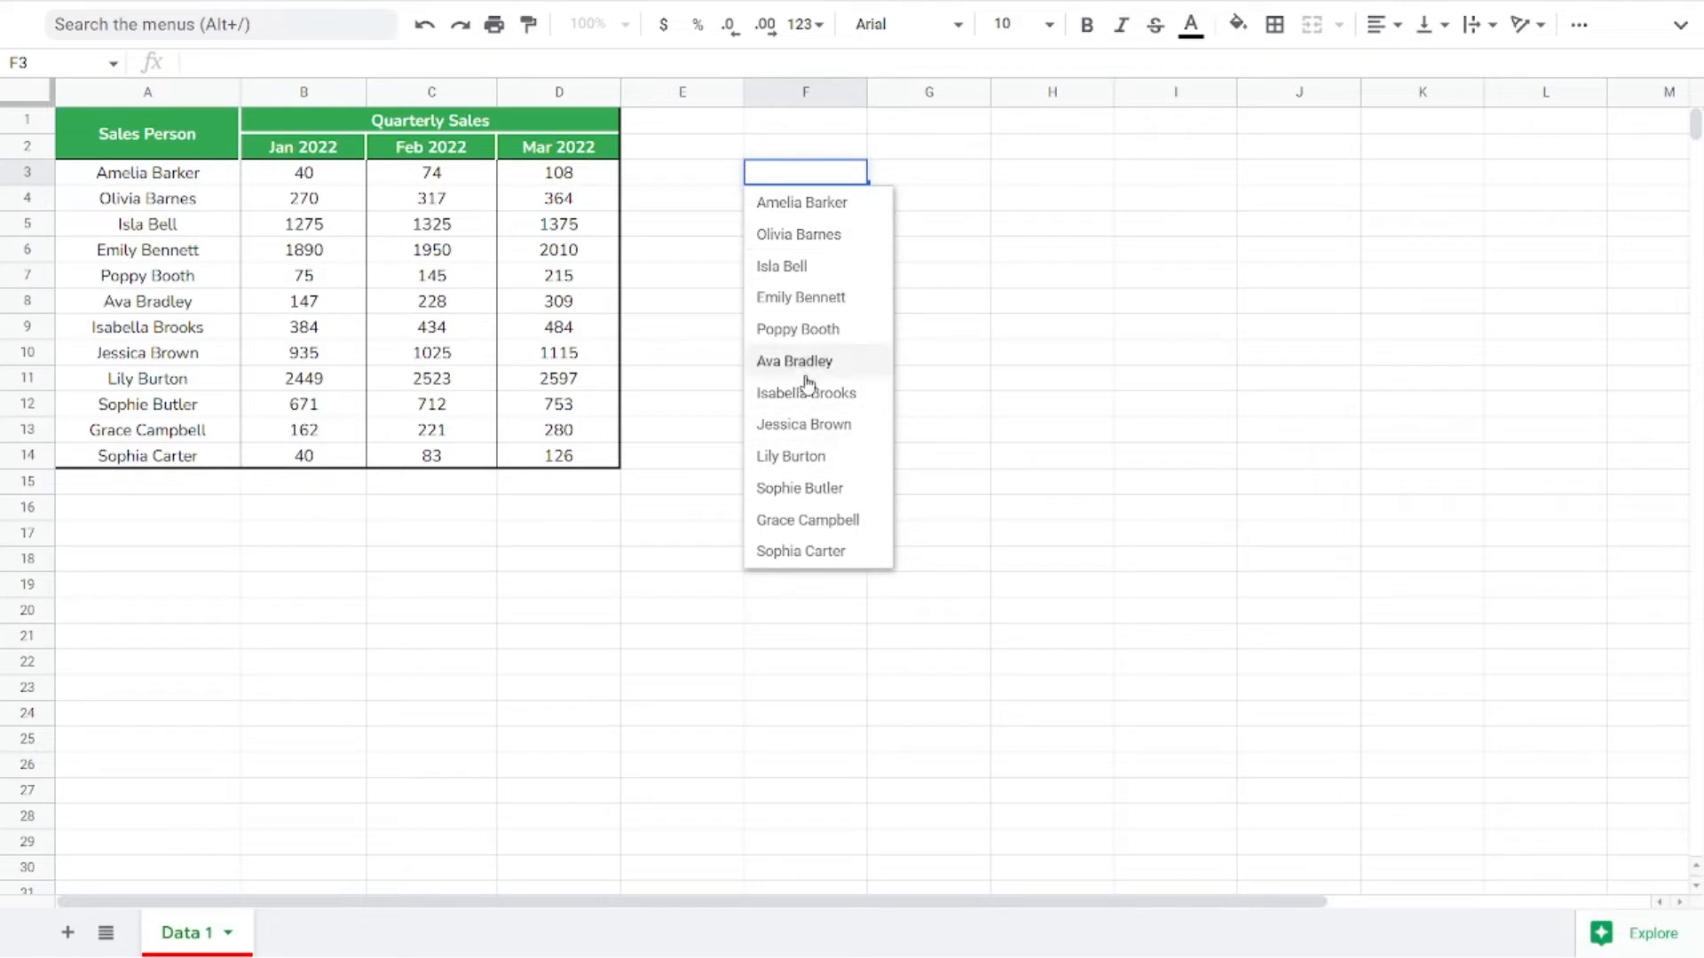
click(796, 458)
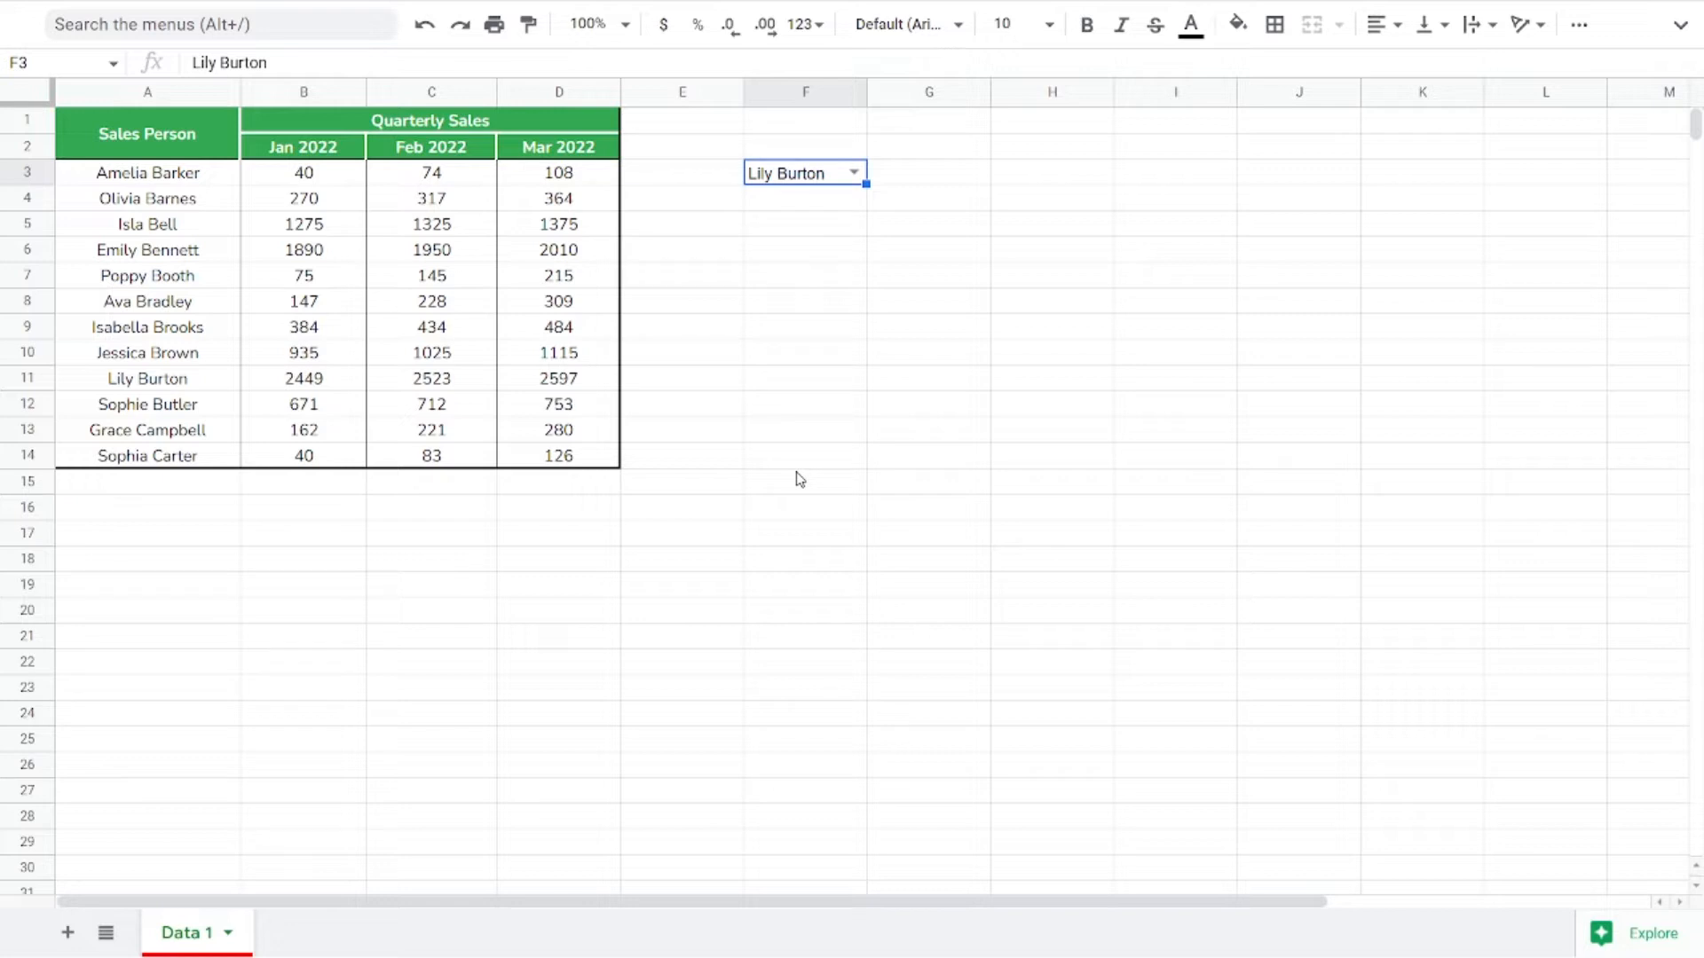
Try to enter Country in cell F3 to test the validation rule, and dismiss the resulting dialog.
text(C)
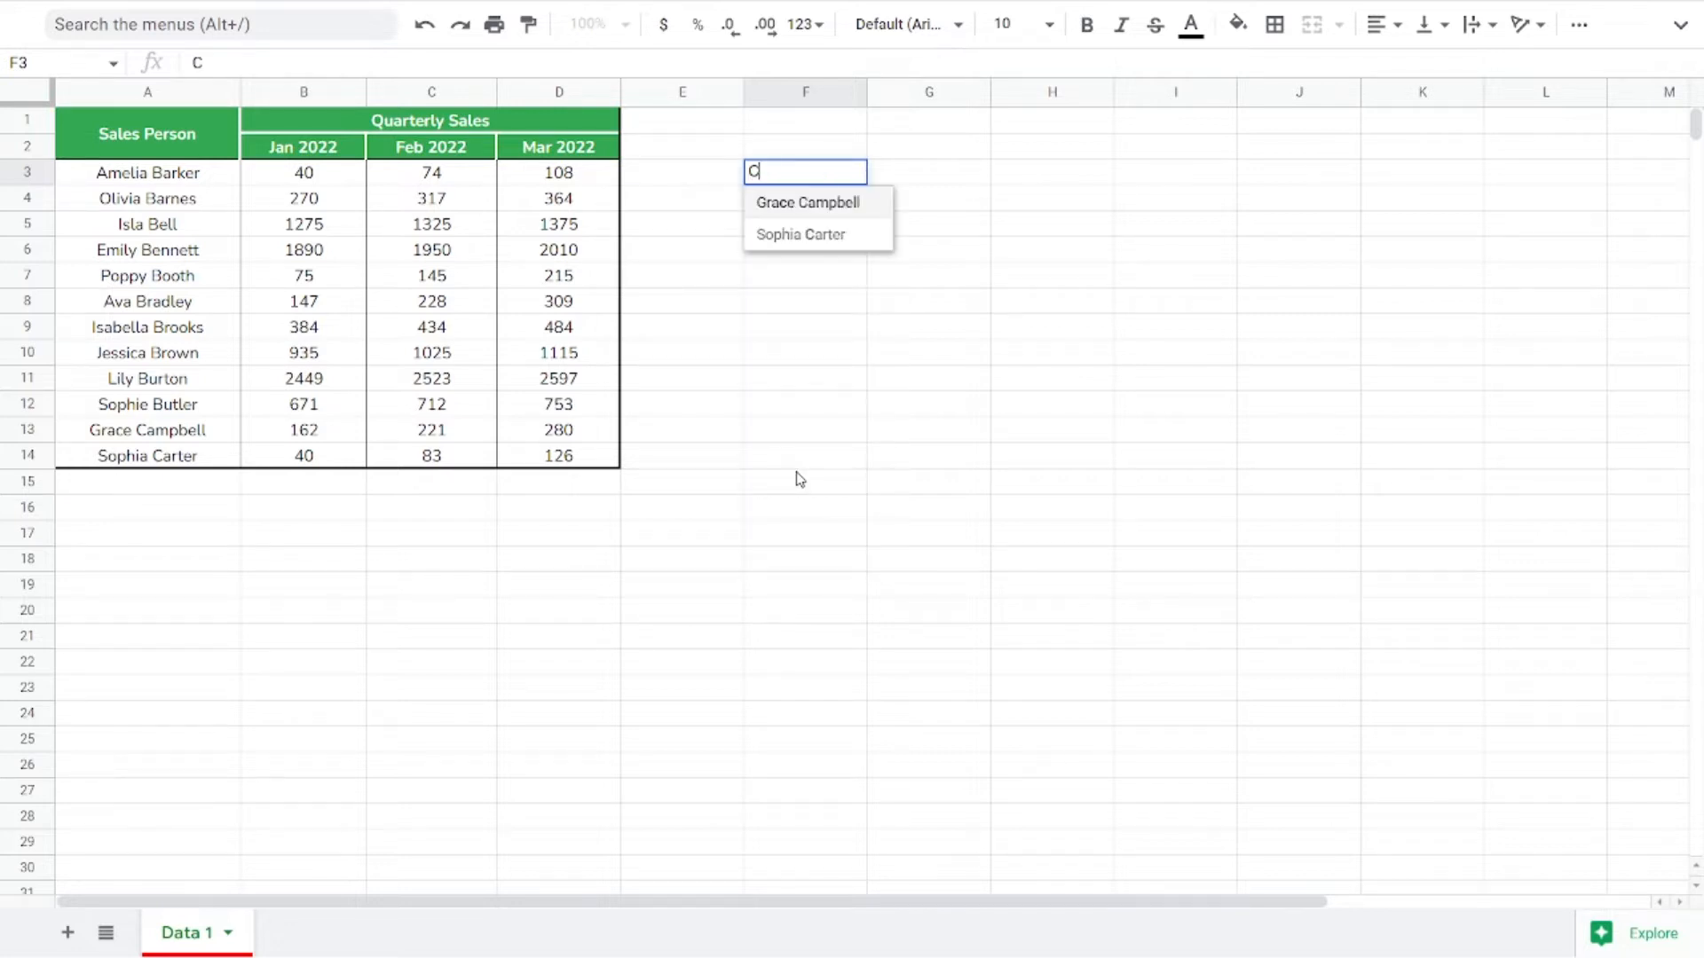
text(ountry)
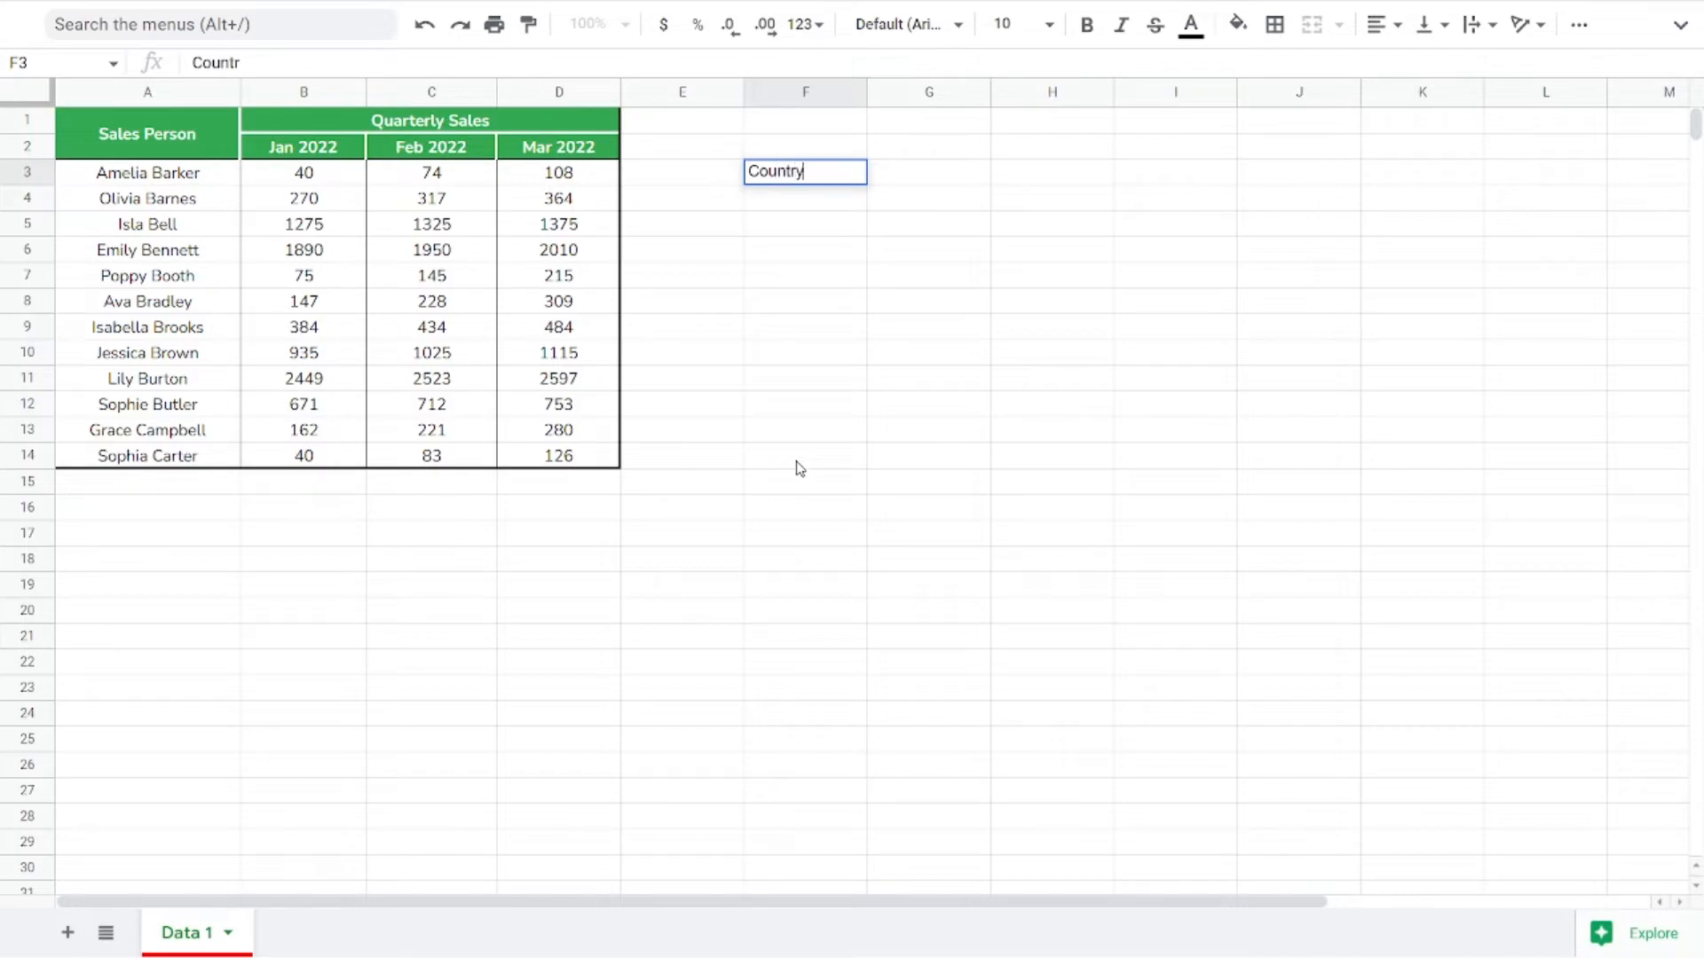
key(Return)
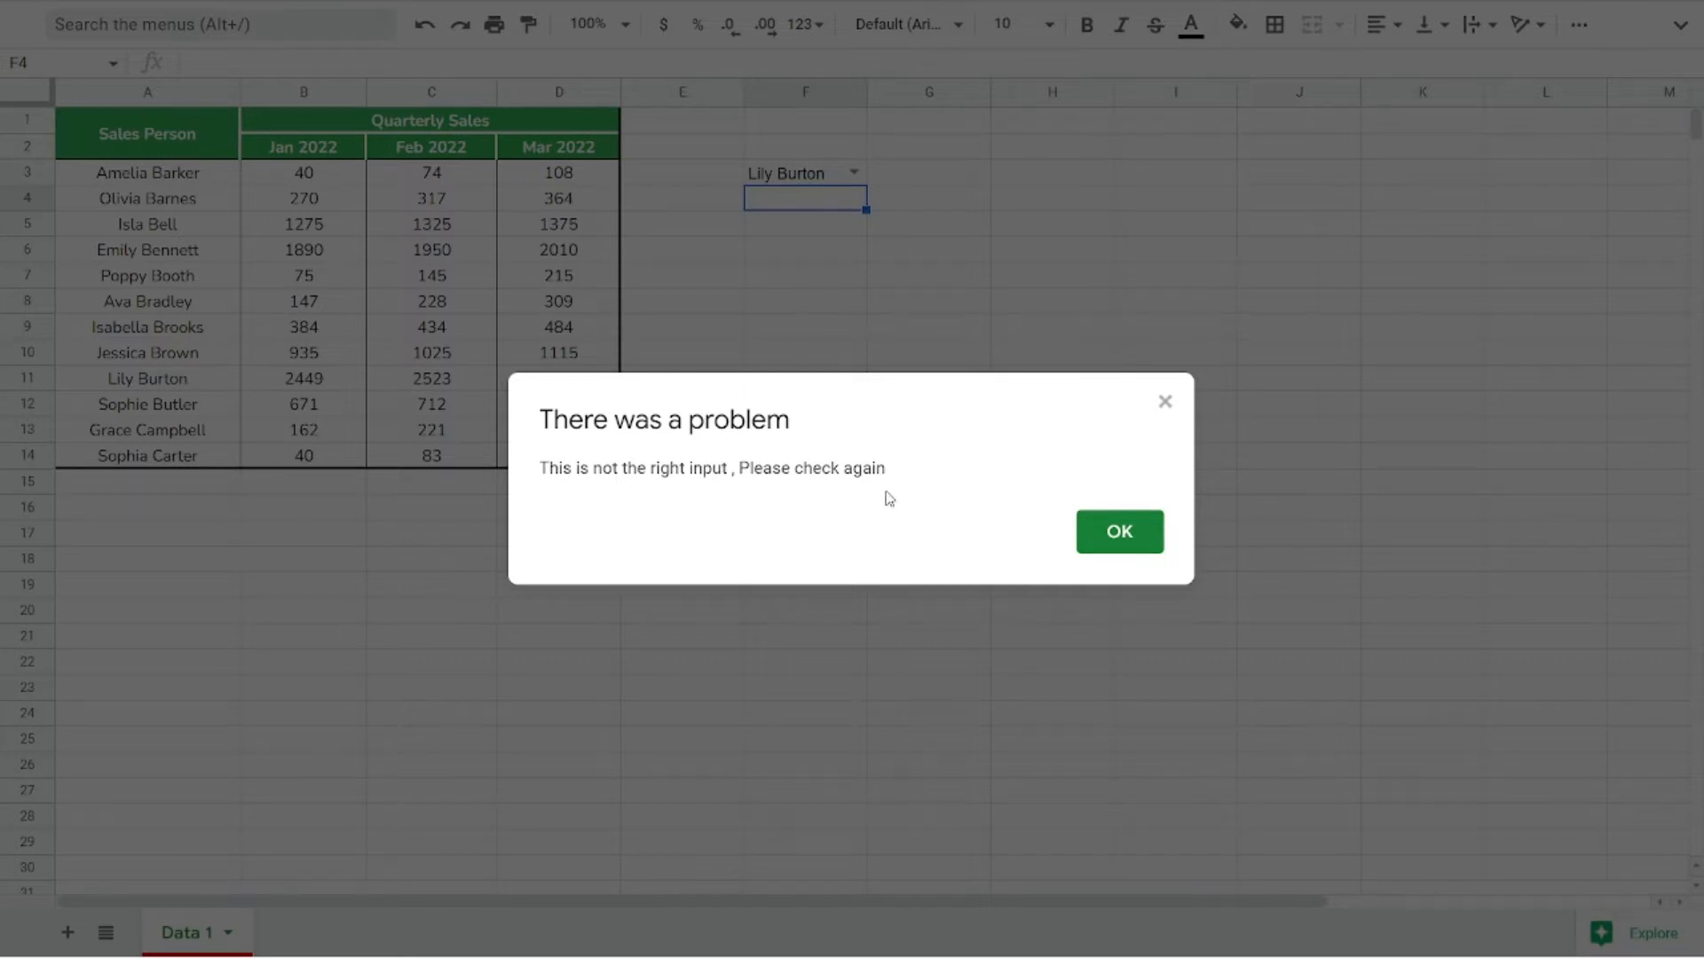
click(1116, 536)
Change cell F3's data validation criteria to List of items with the entries Approve,Not Approved, and save the rule.
click(784, 177)
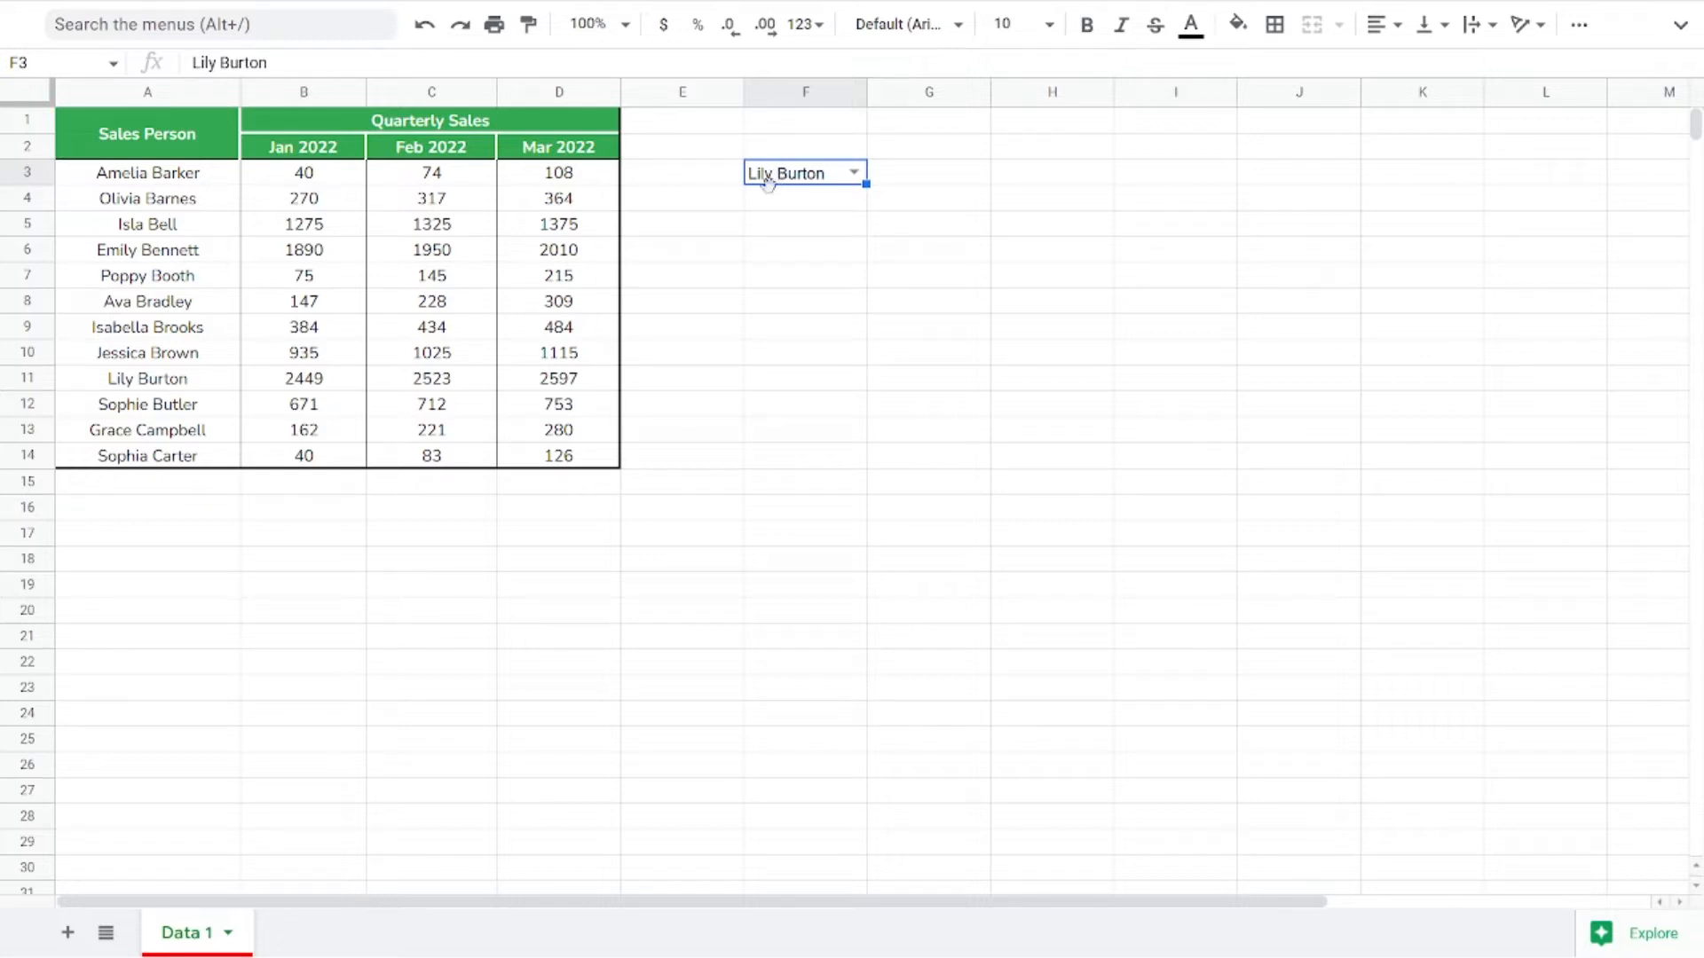
right_click(779, 185)
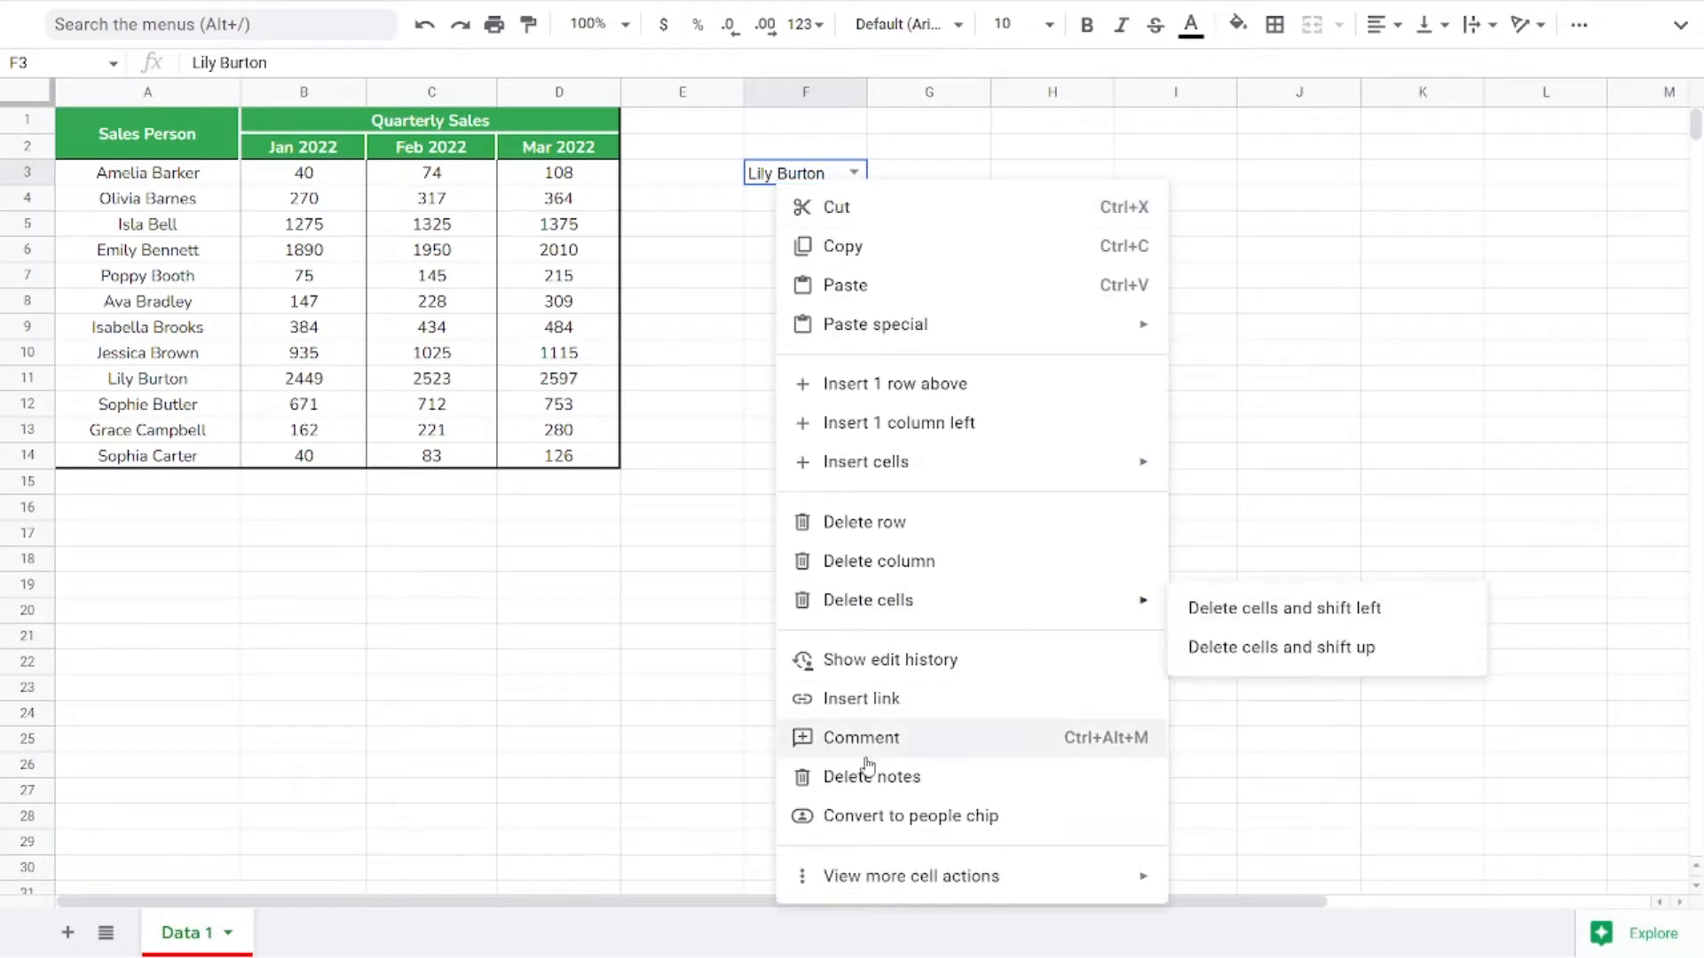
mouse_move(880, 879)
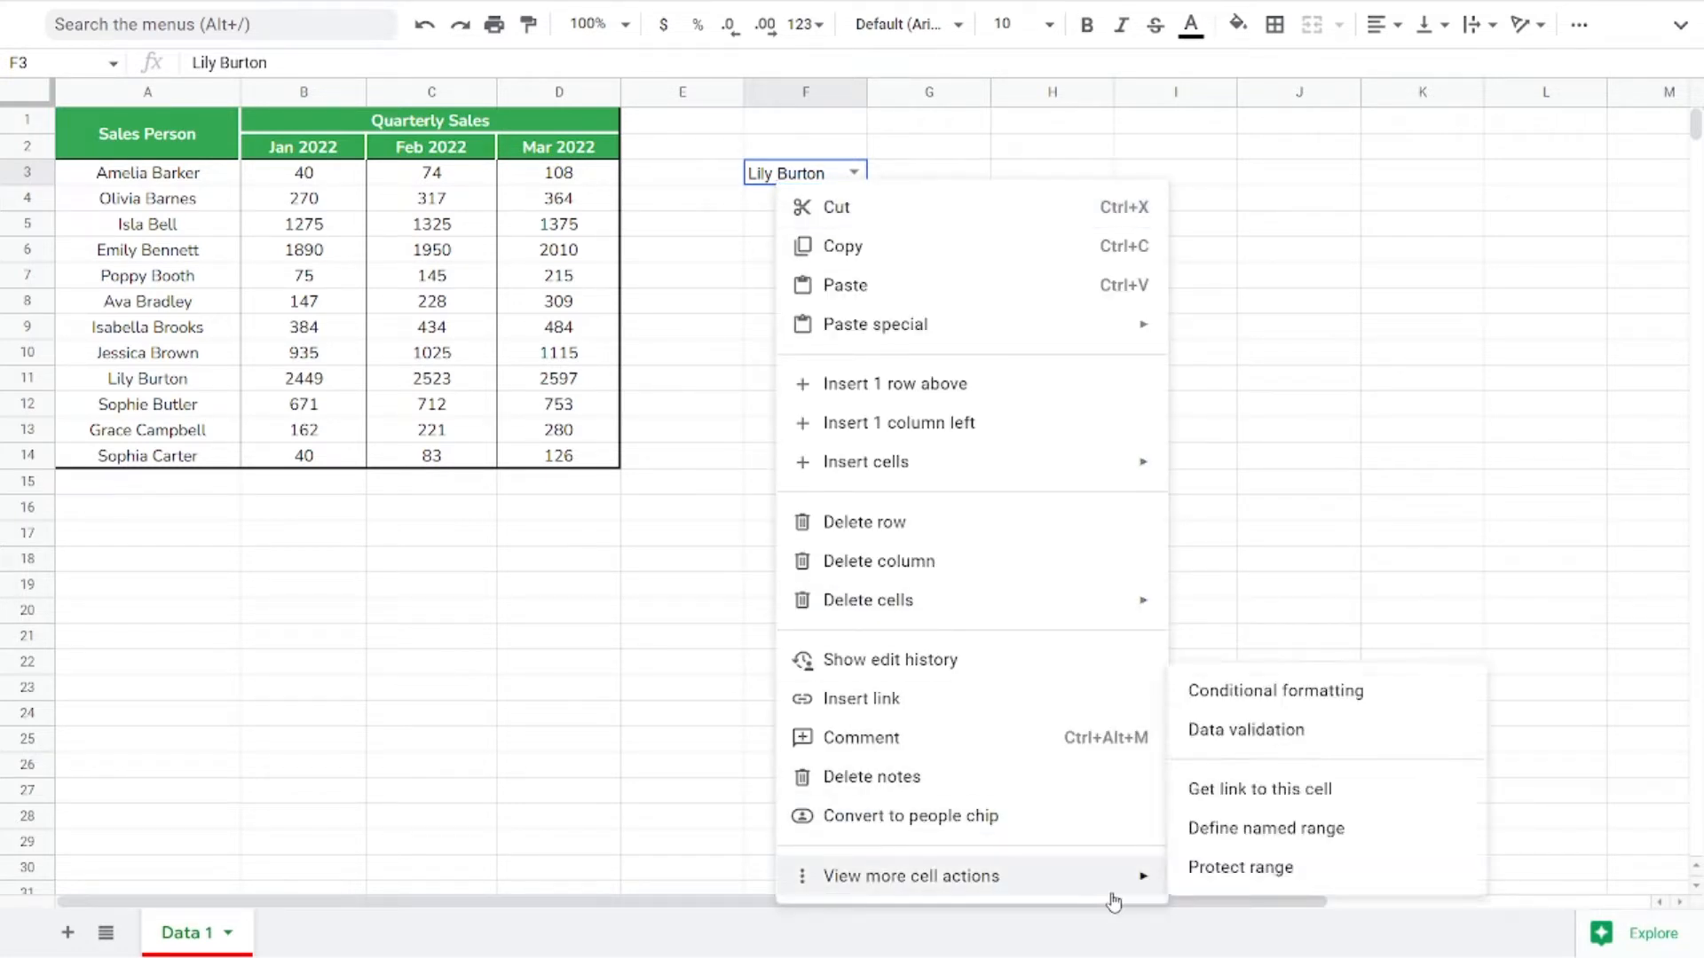
click(1265, 732)
click(756, 366)
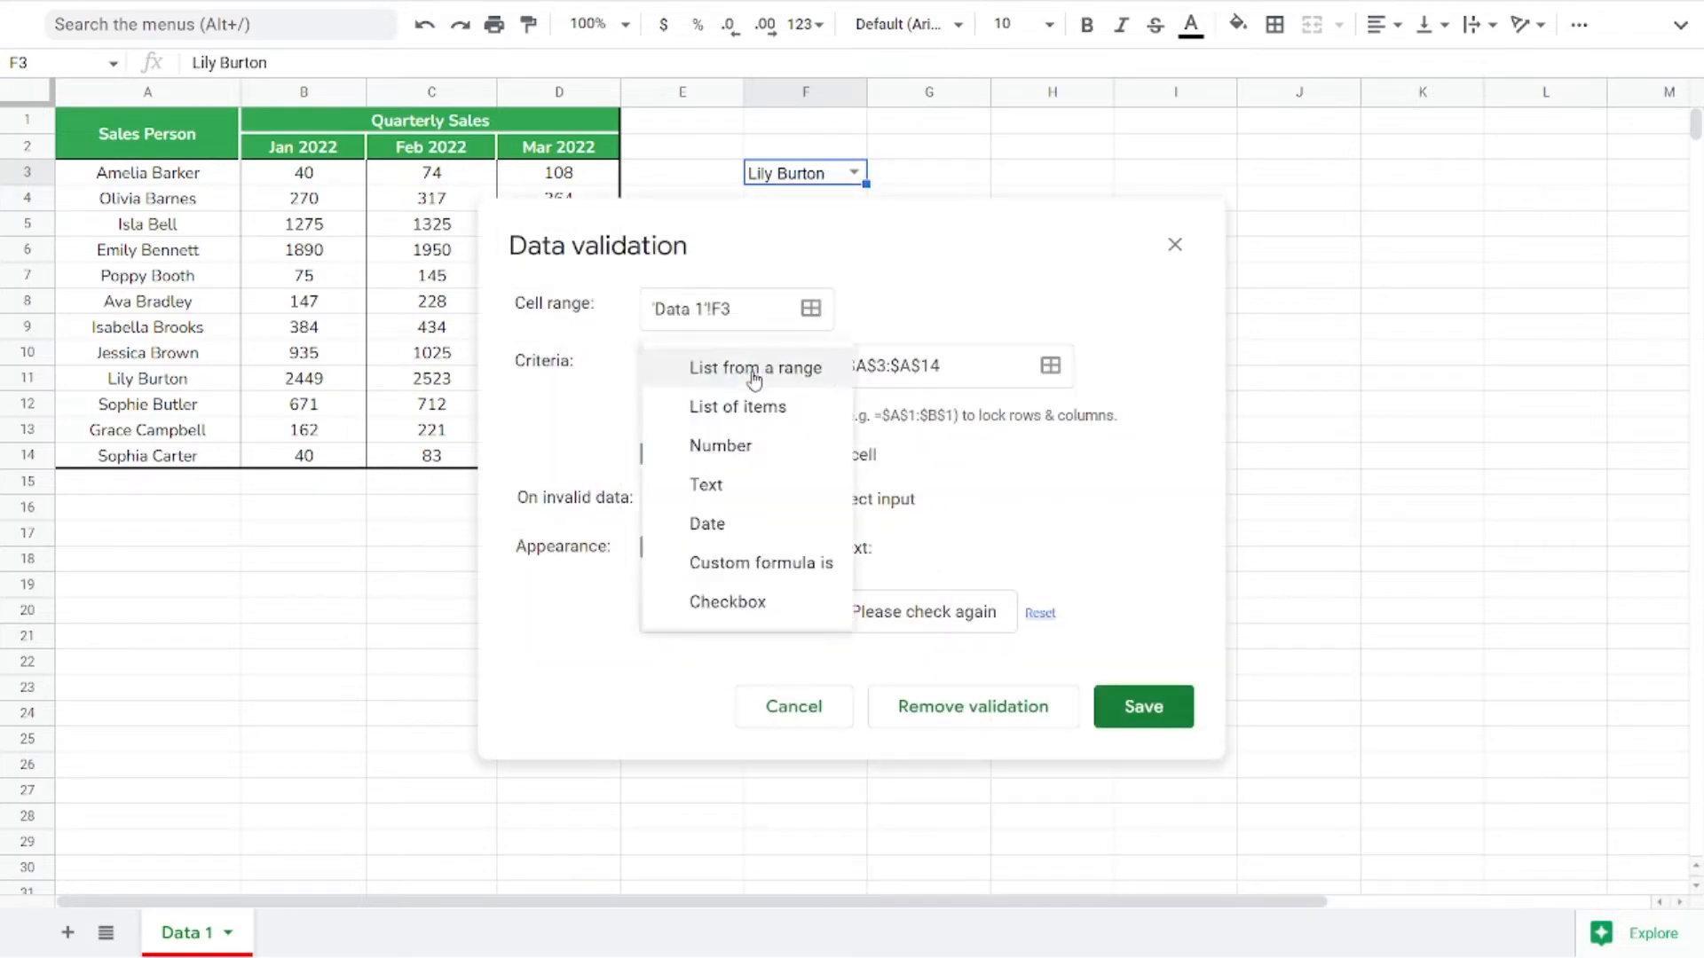
click(738, 415)
click(919, 363)
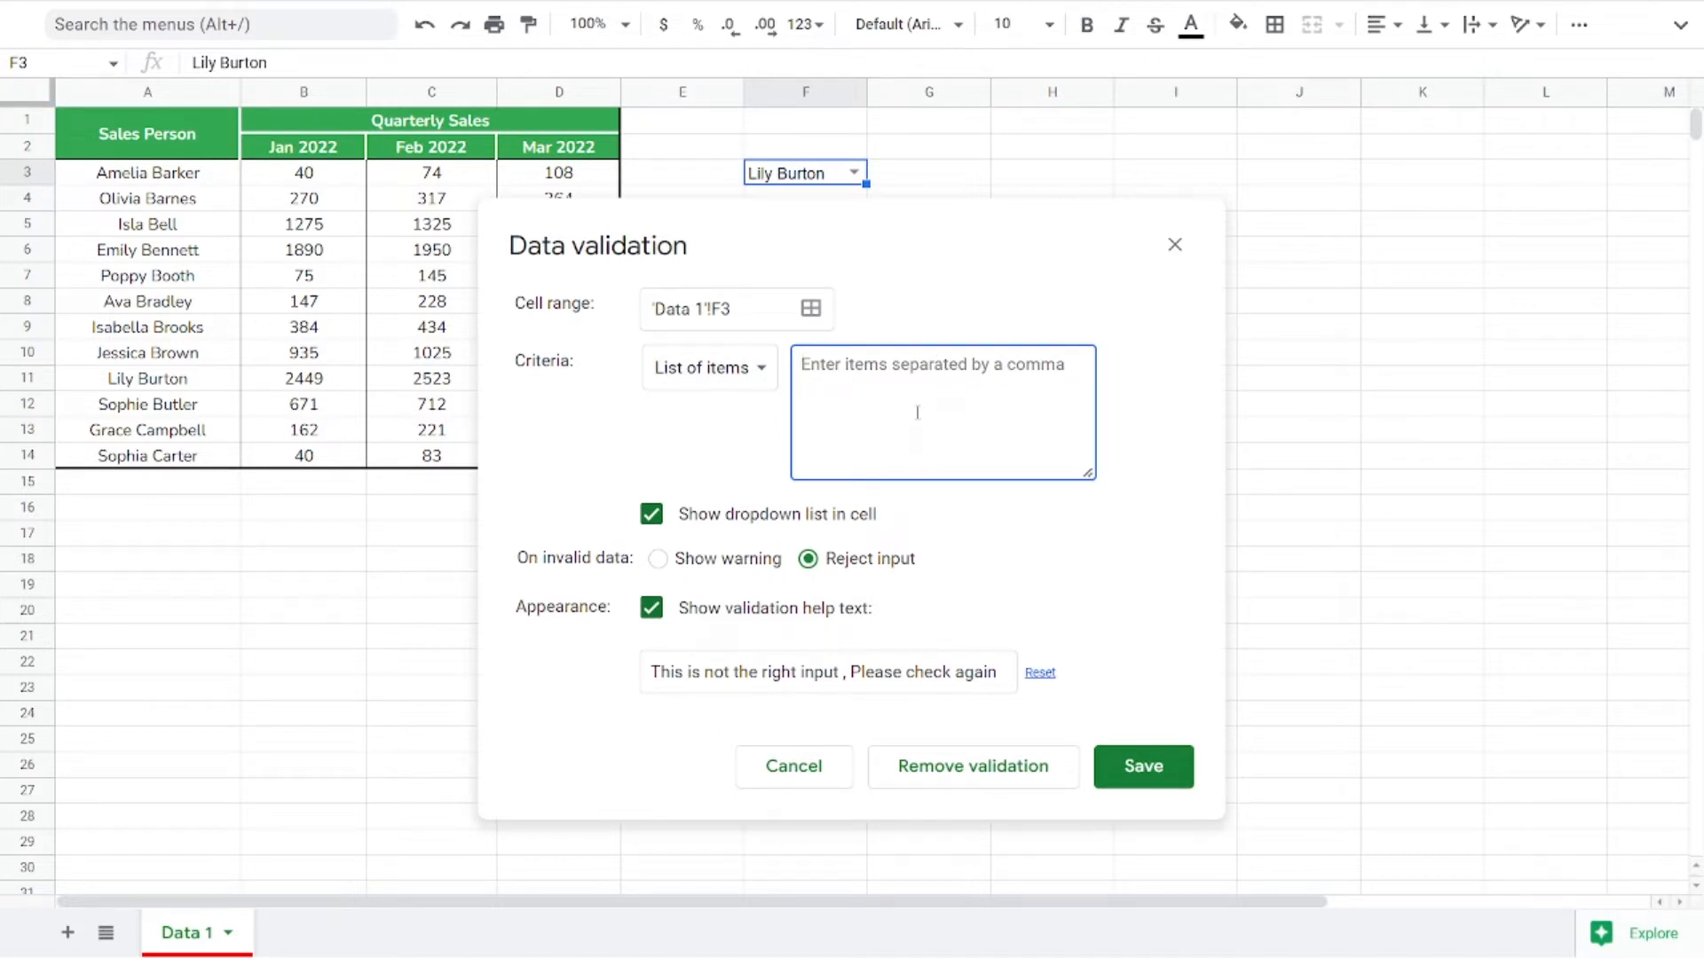
text(App)
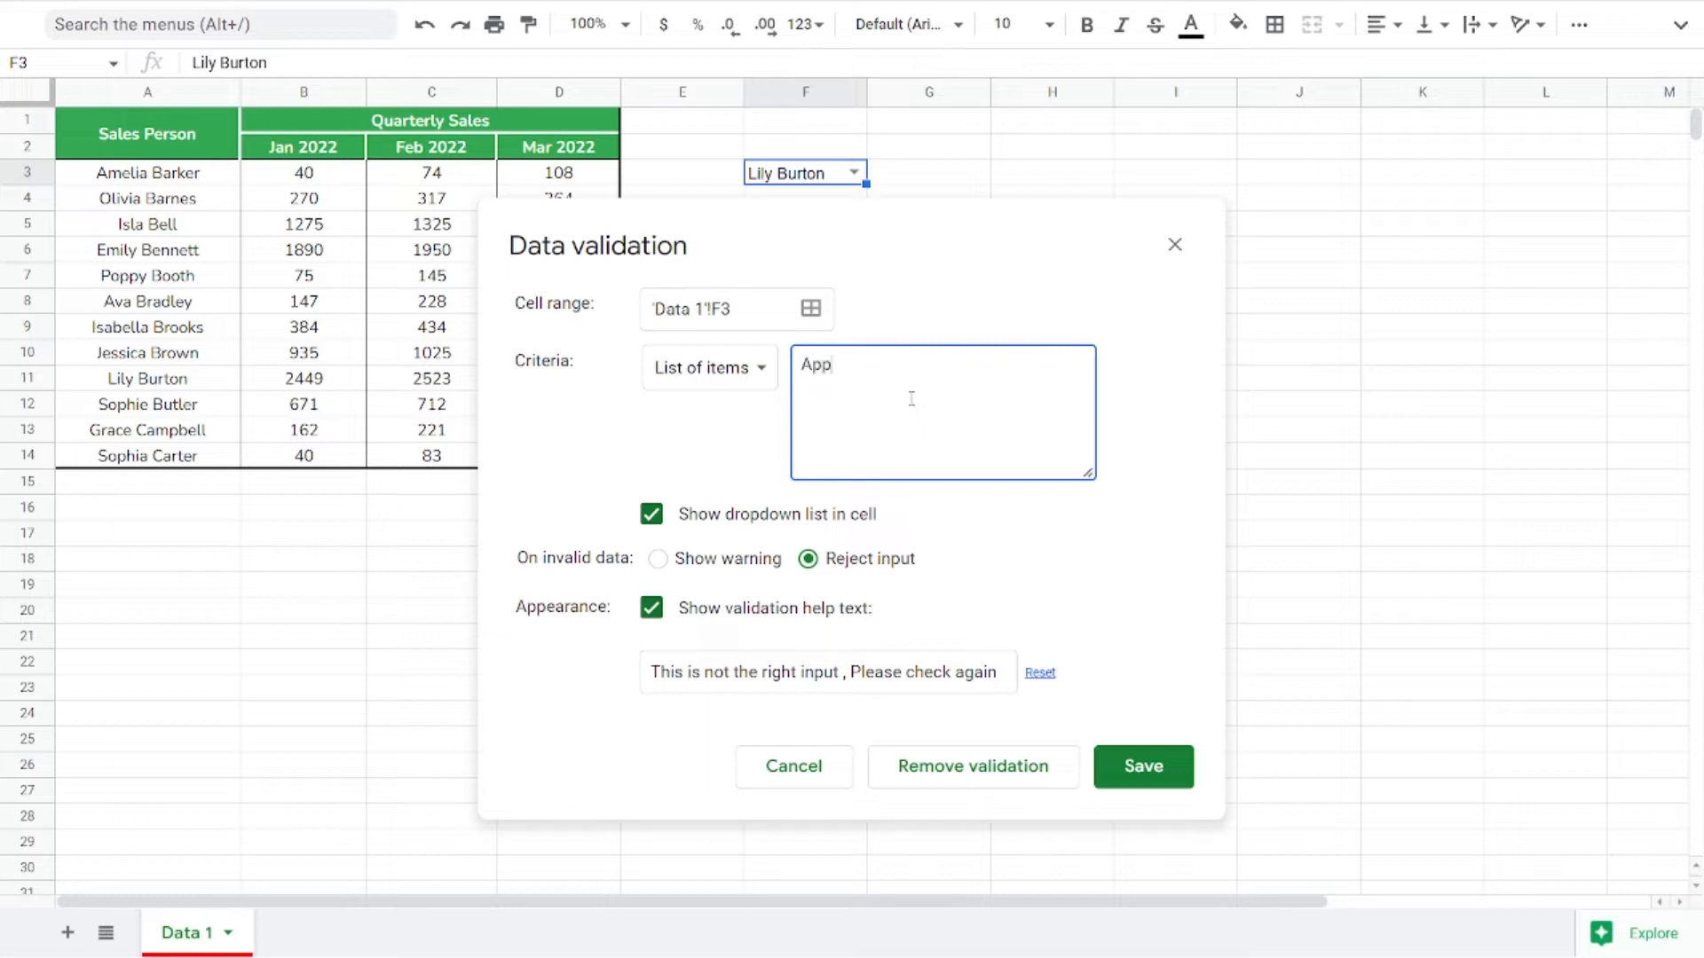
text(rove,Not Approved)
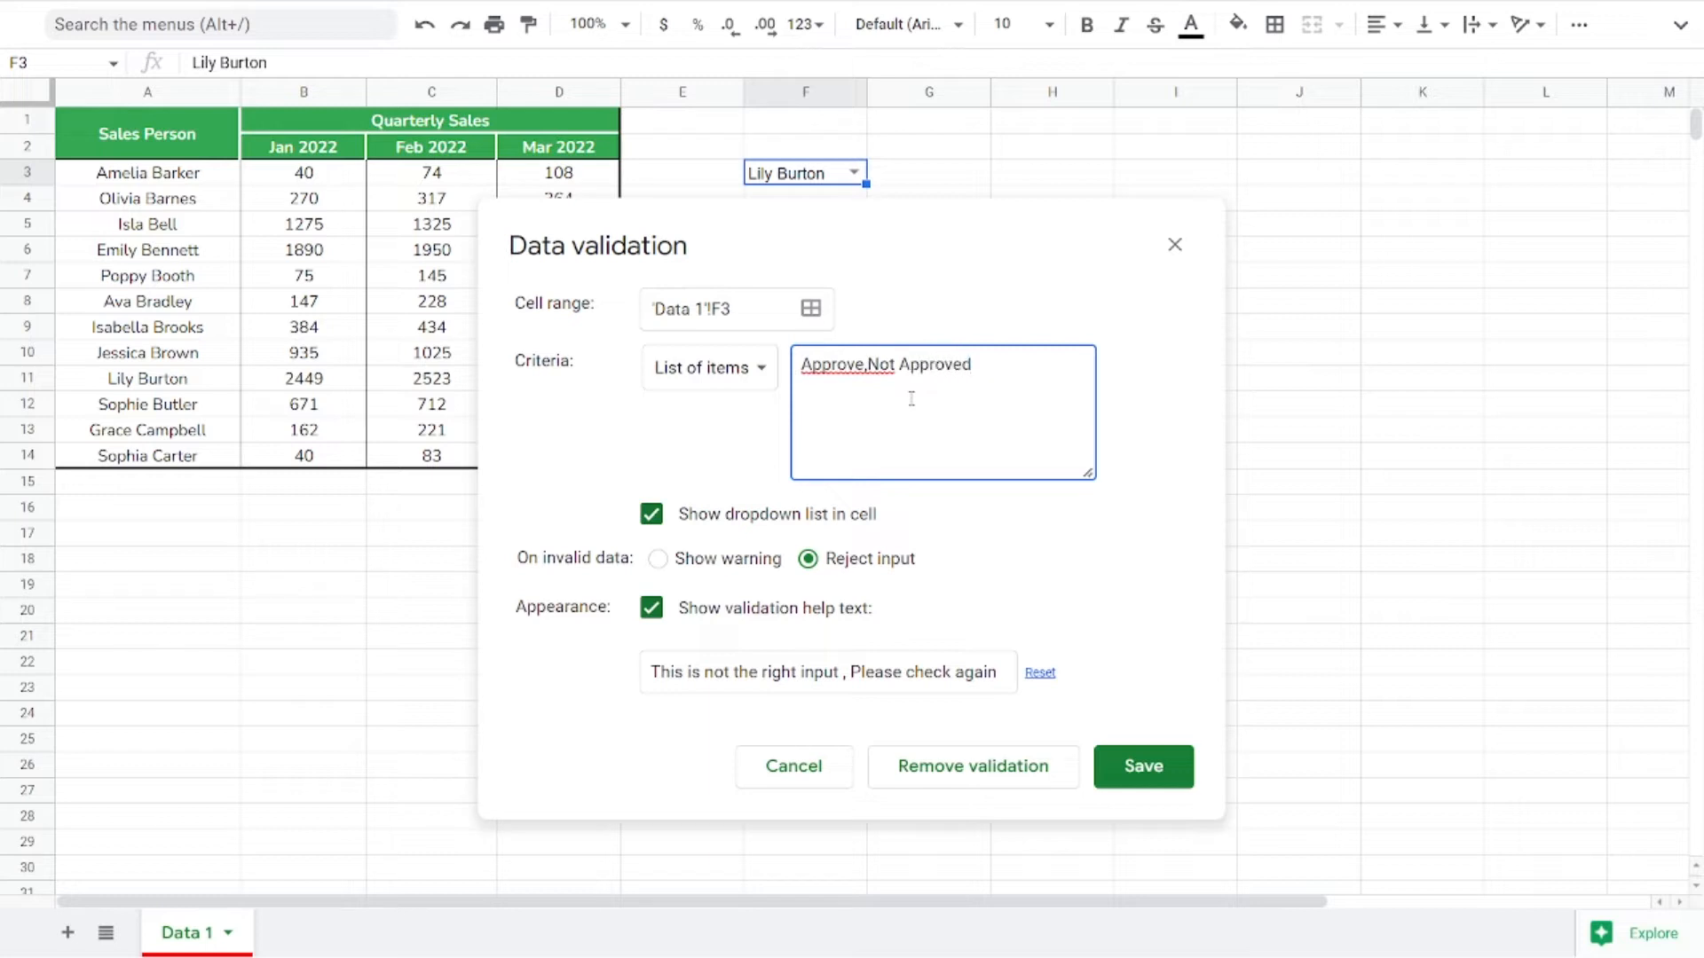
click(1144, 769)
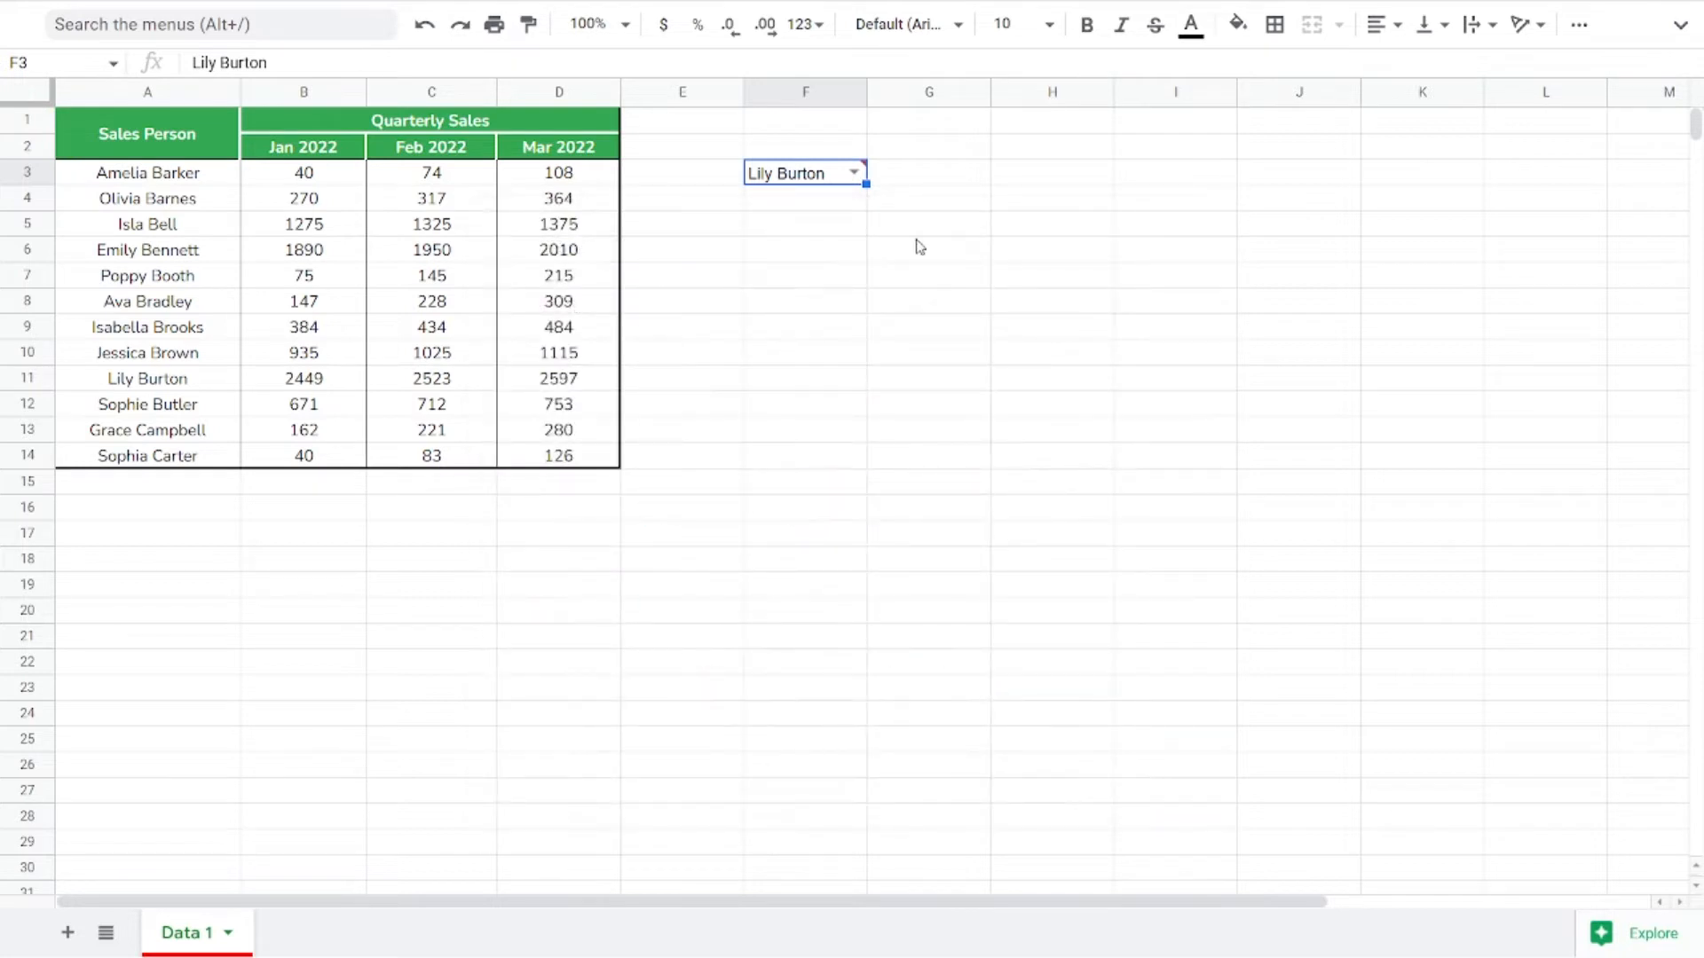
Choose Not Approved from the dropdown in cell F3 and widen column F to fit the full text.
click(857, 174)
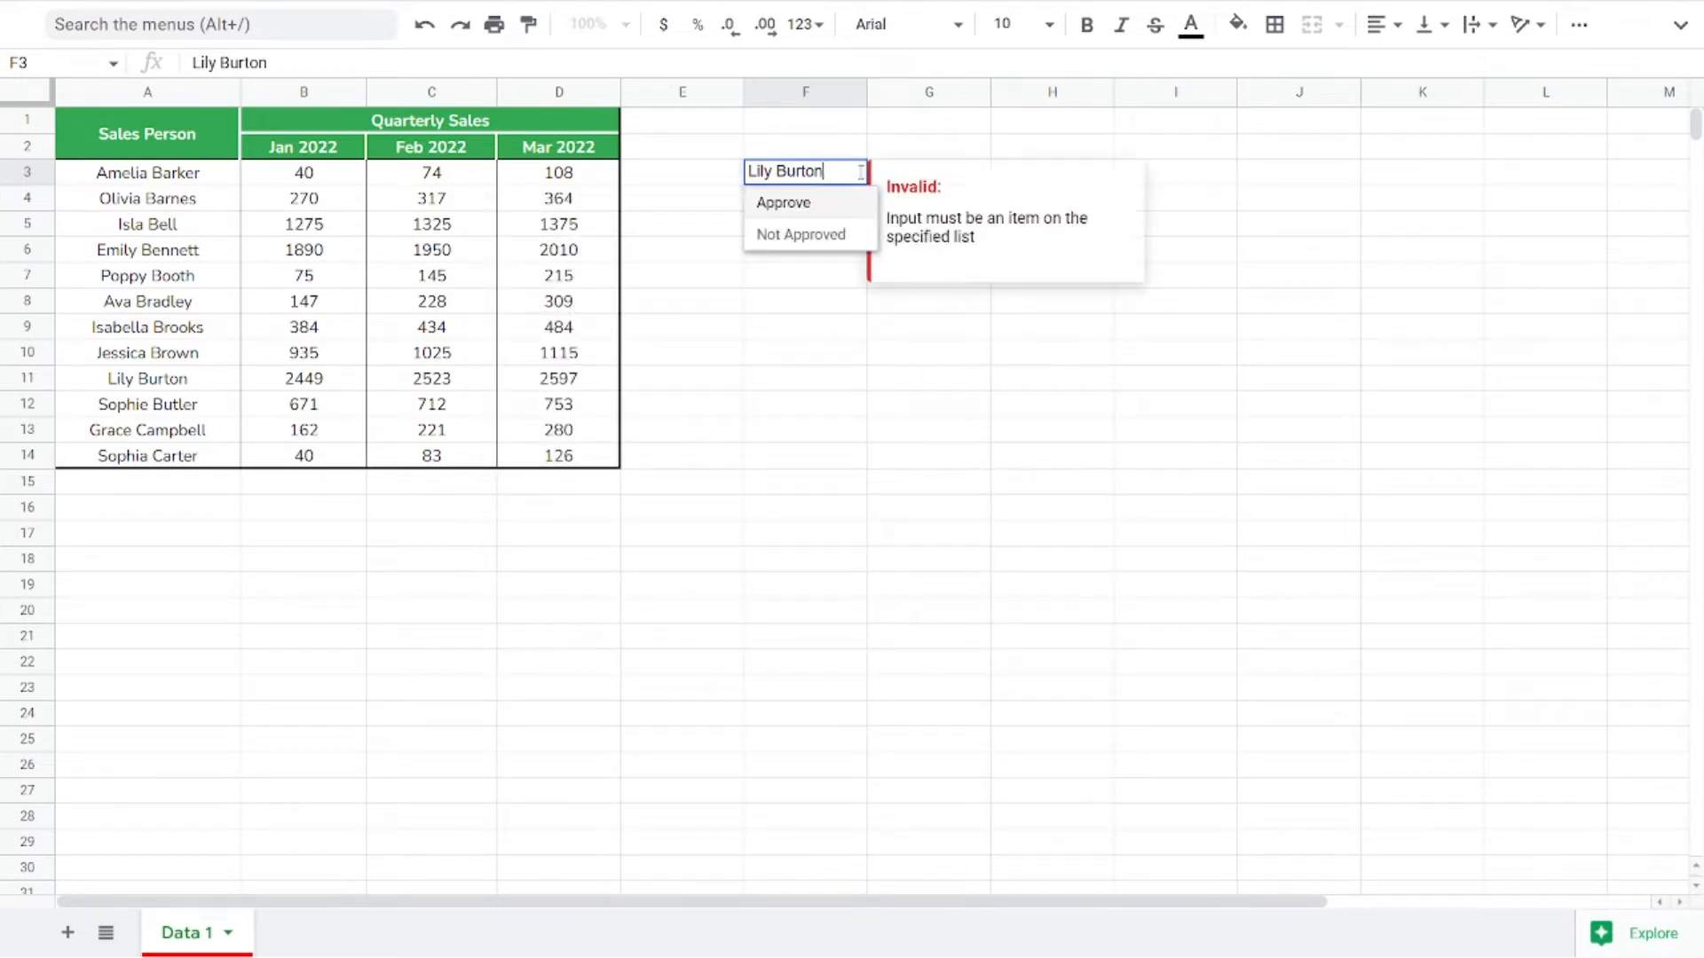
click(828, 238)
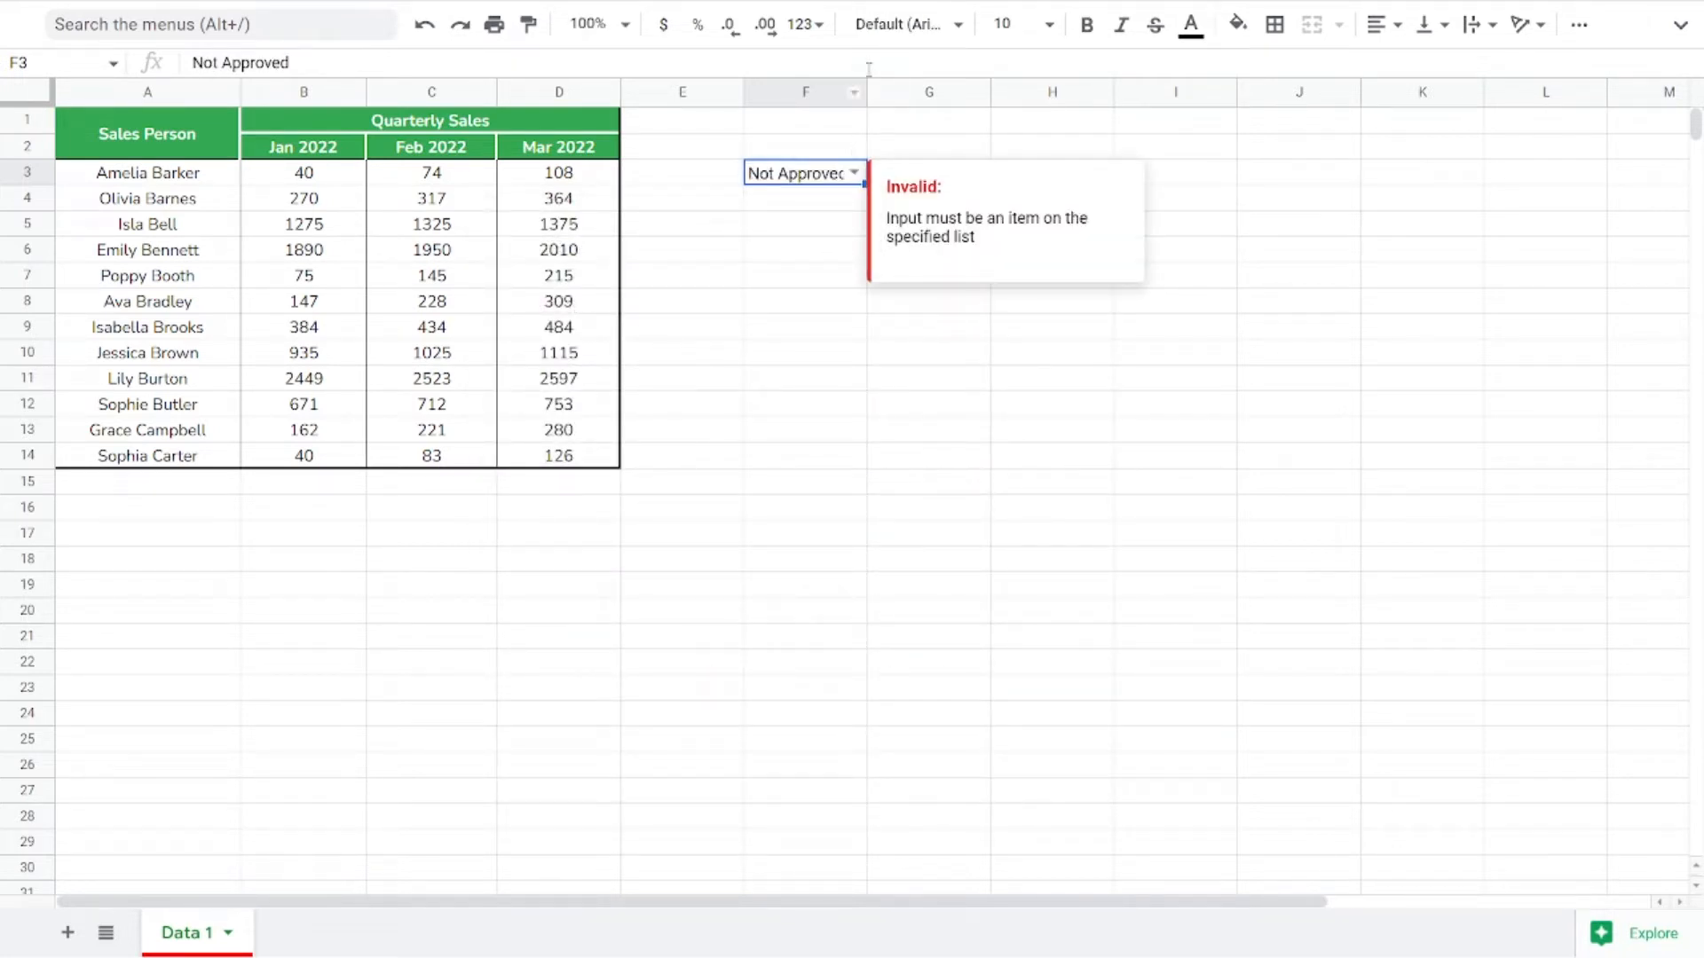
drag(866, 85, 946, 85)
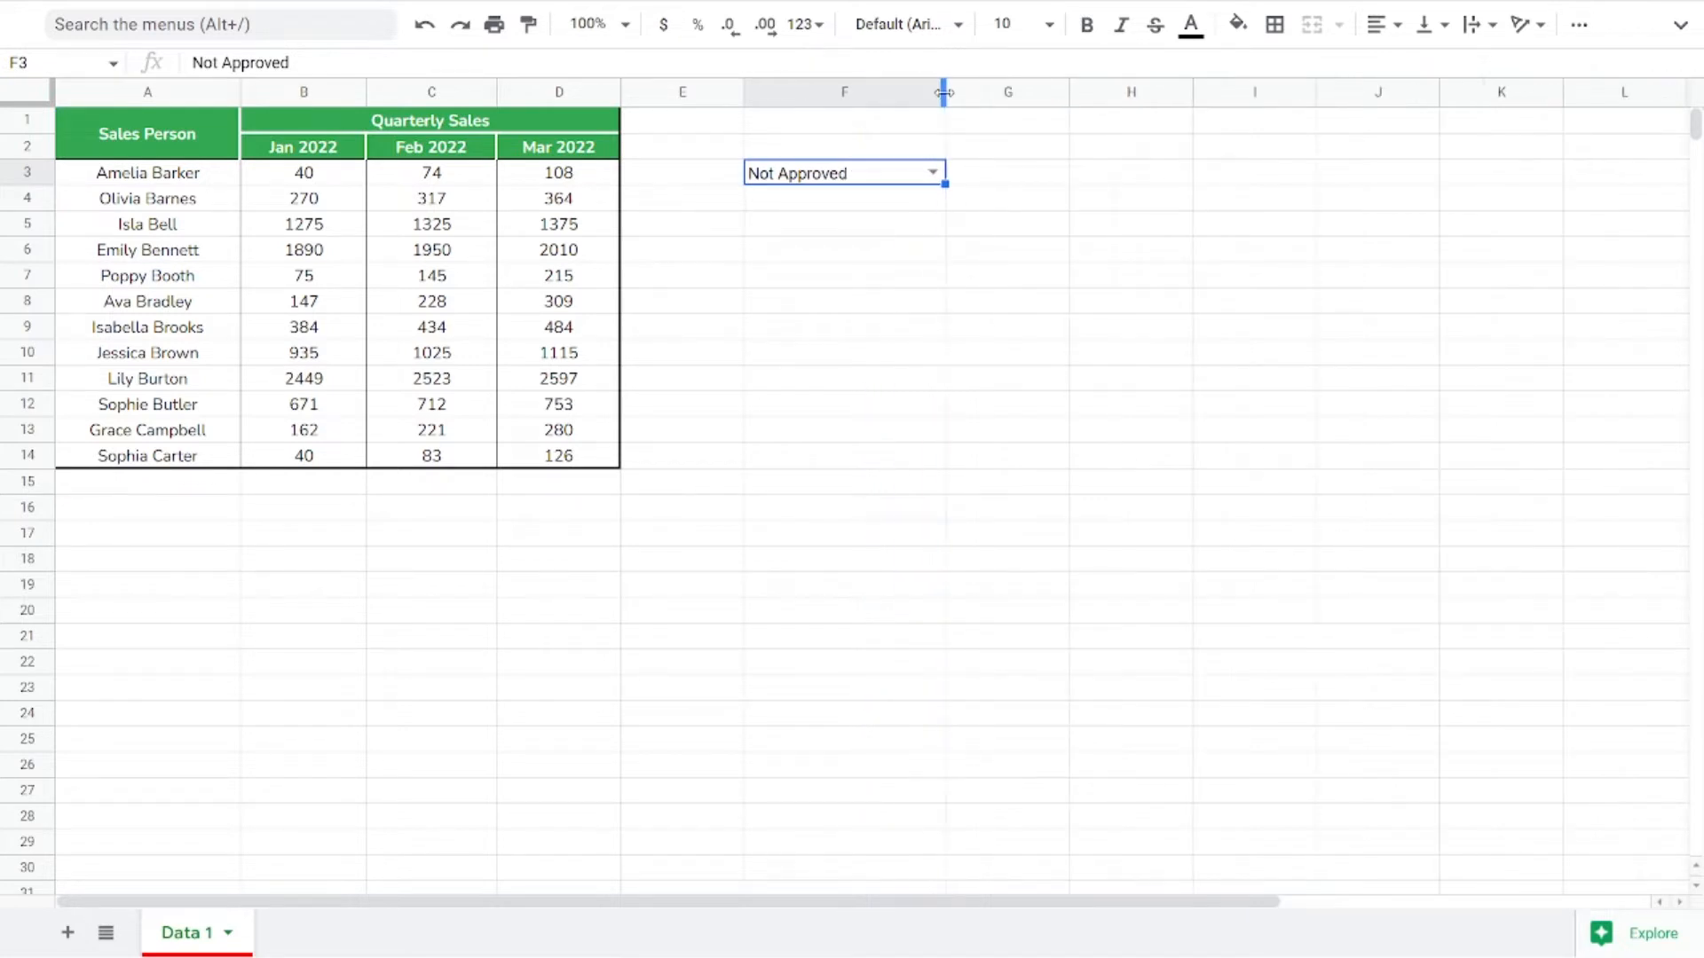
Review the dropdown choices in cell F3 and choose Approve.
click(938, 177)
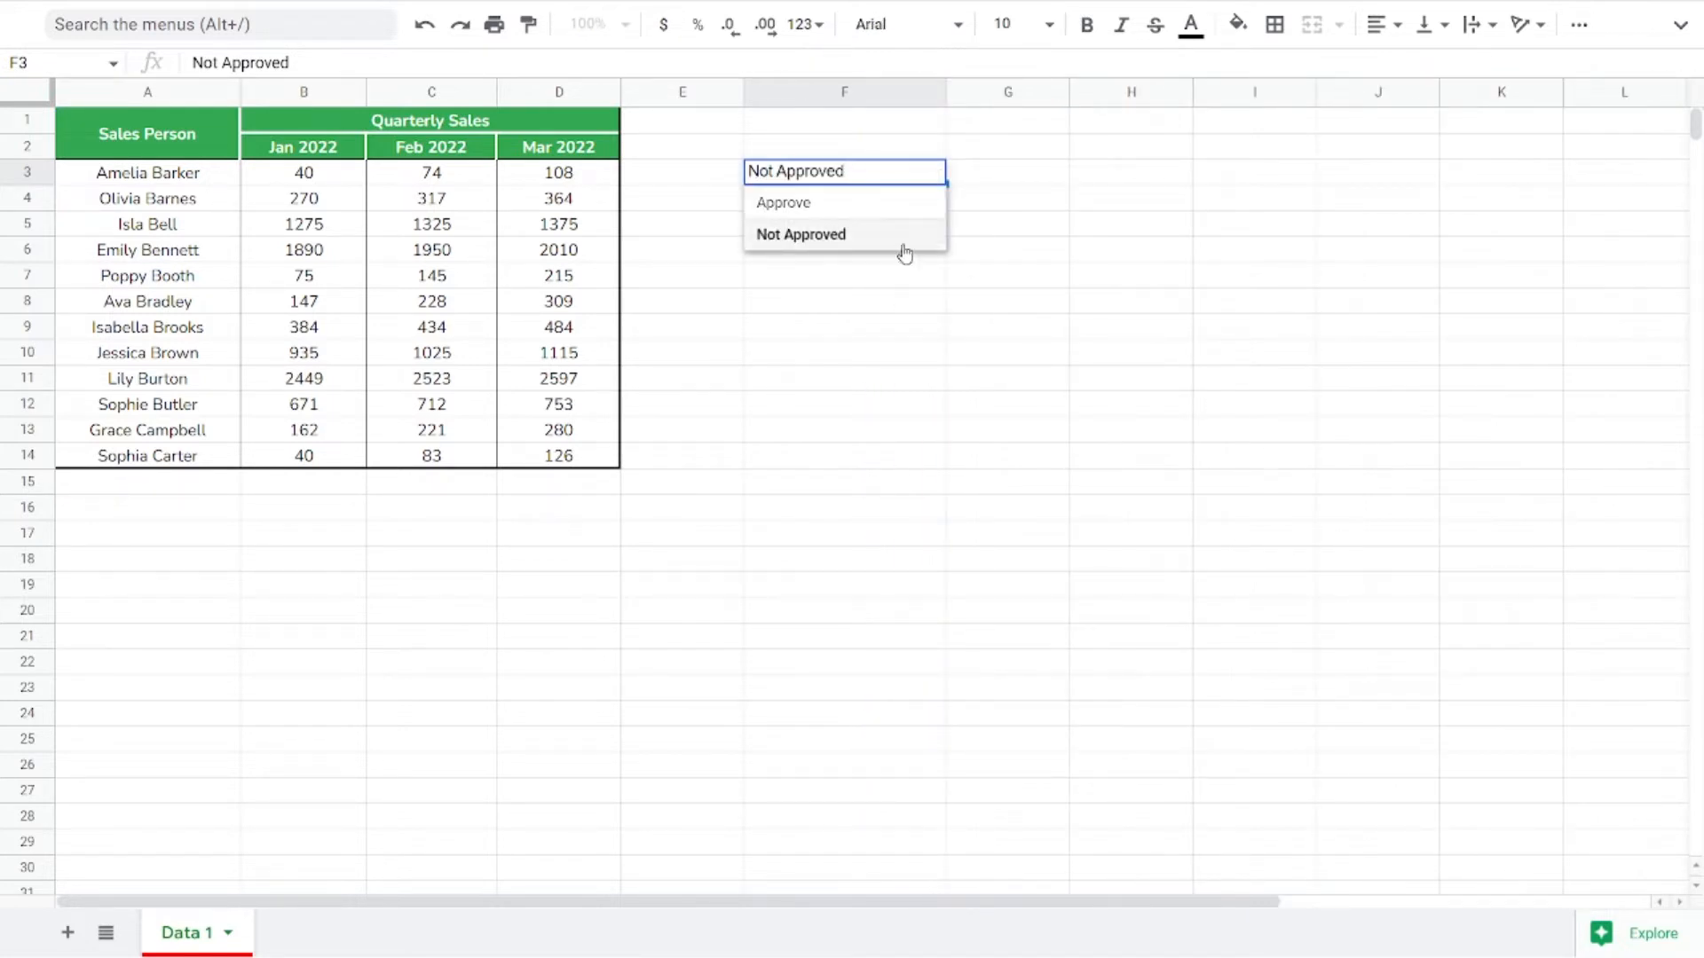
click(853, 338)
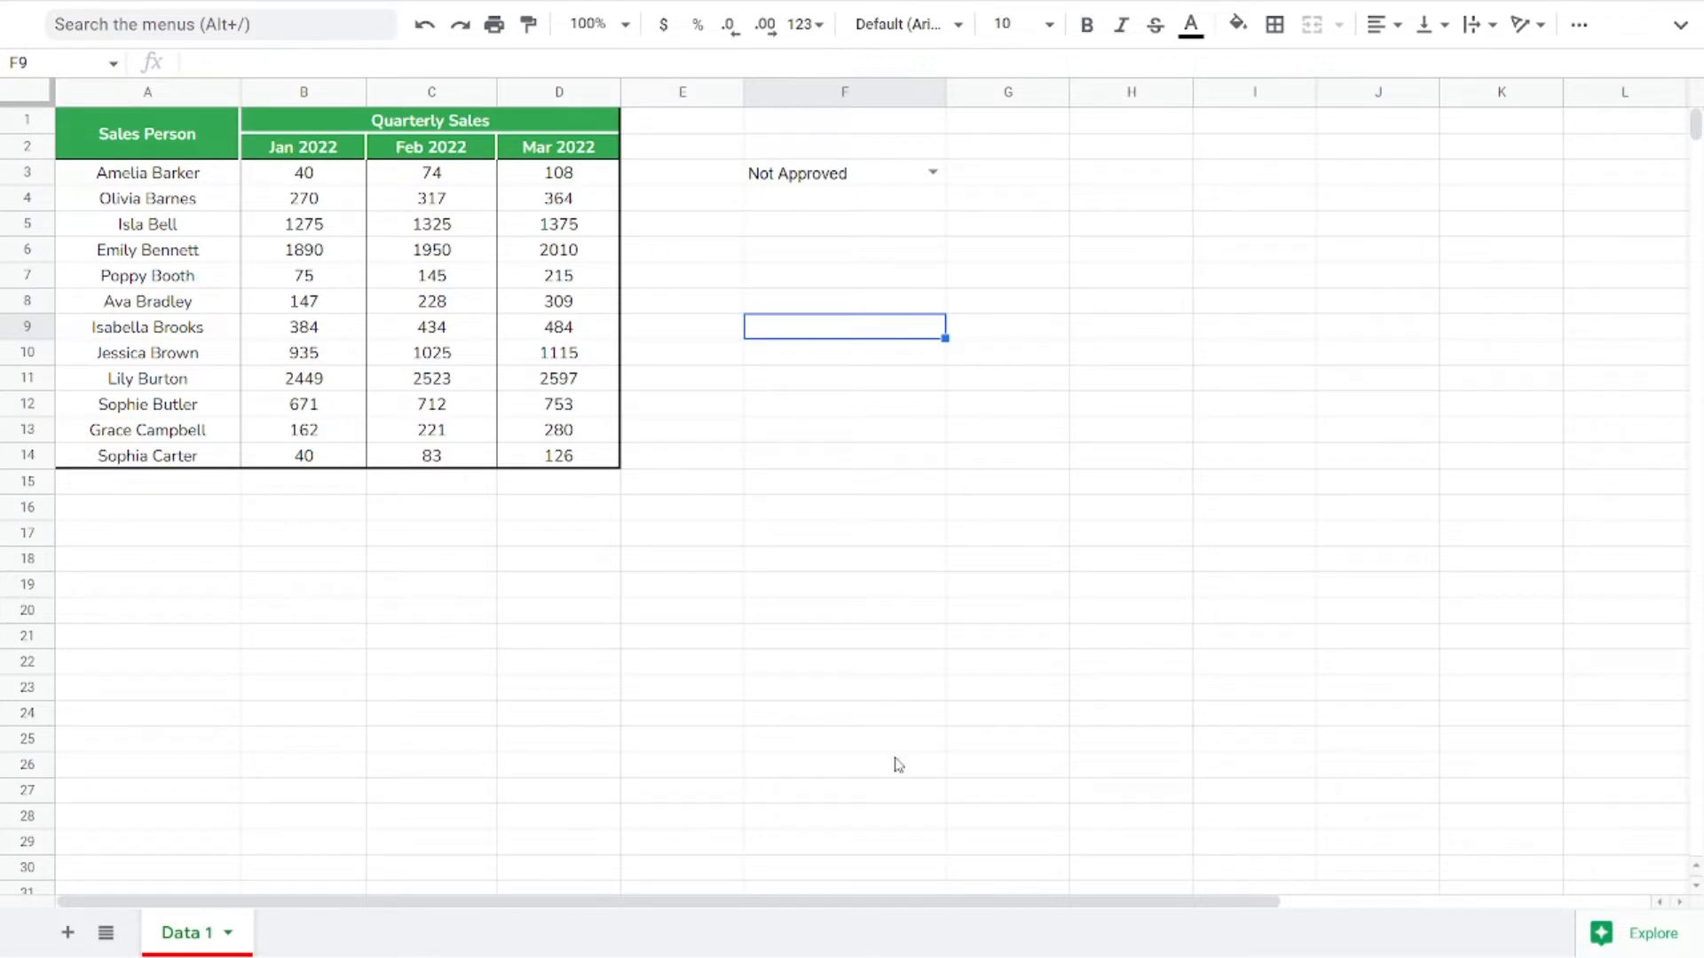
click(933, 172)
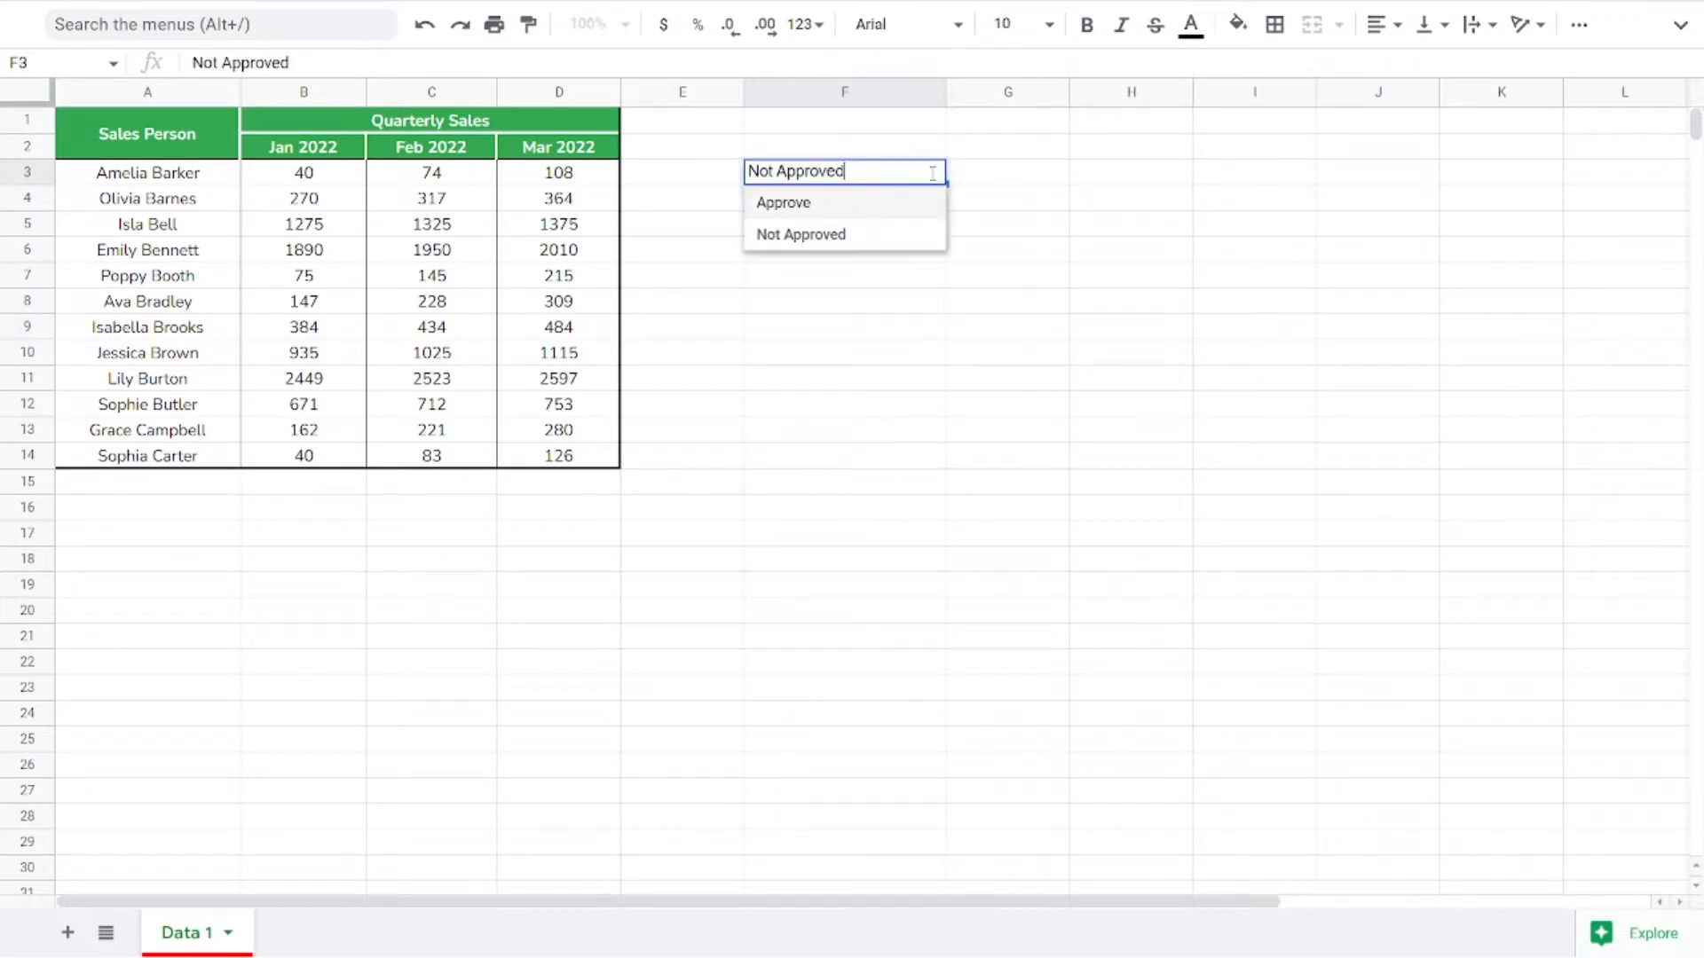
click(870, 199)
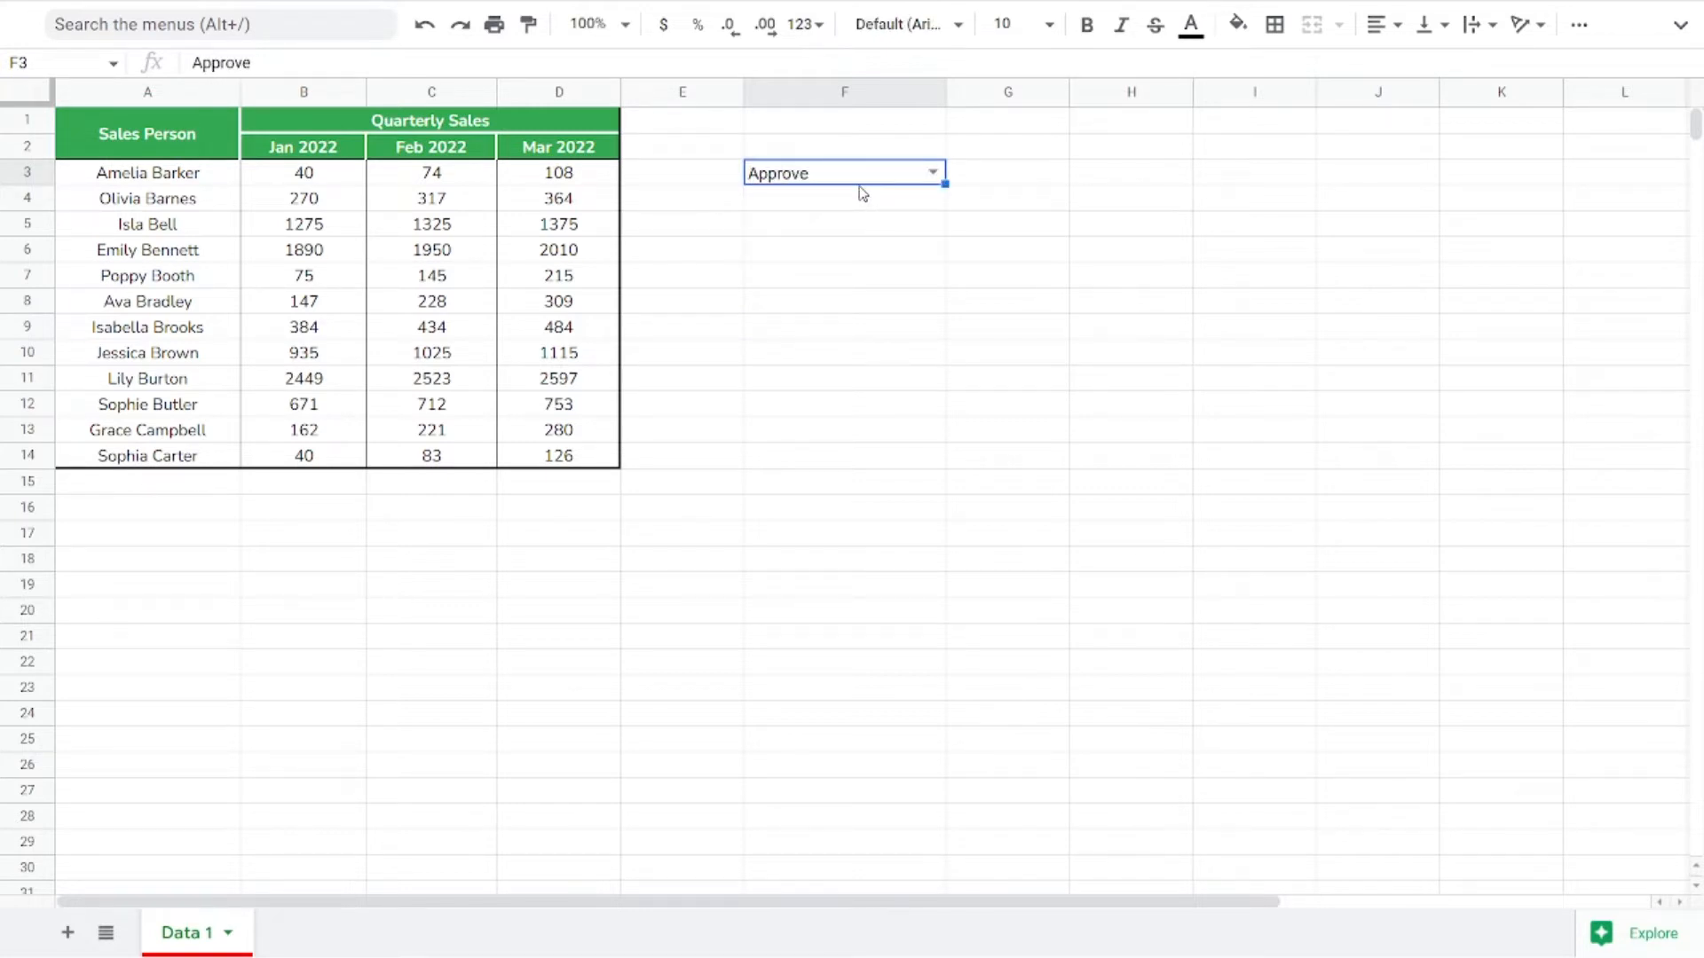
Try to enter Inprogress in cell F3 to test the list of items rule, and dismiss the resulting dialog.
text(Inpro)
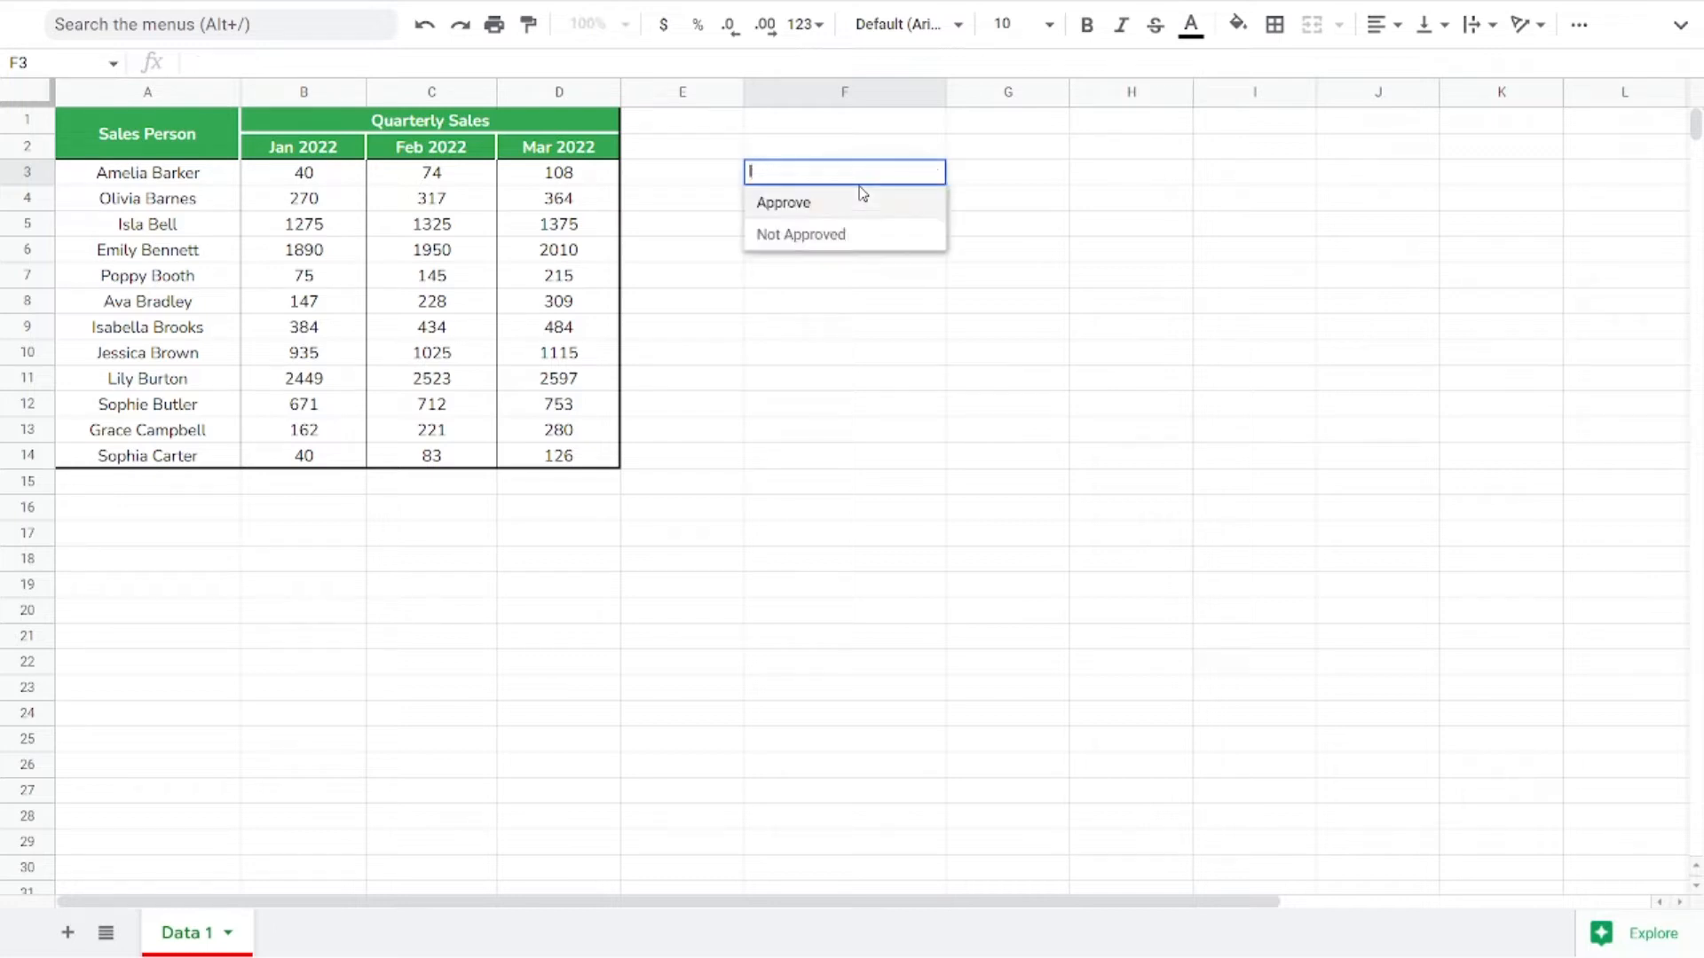
text(gress)
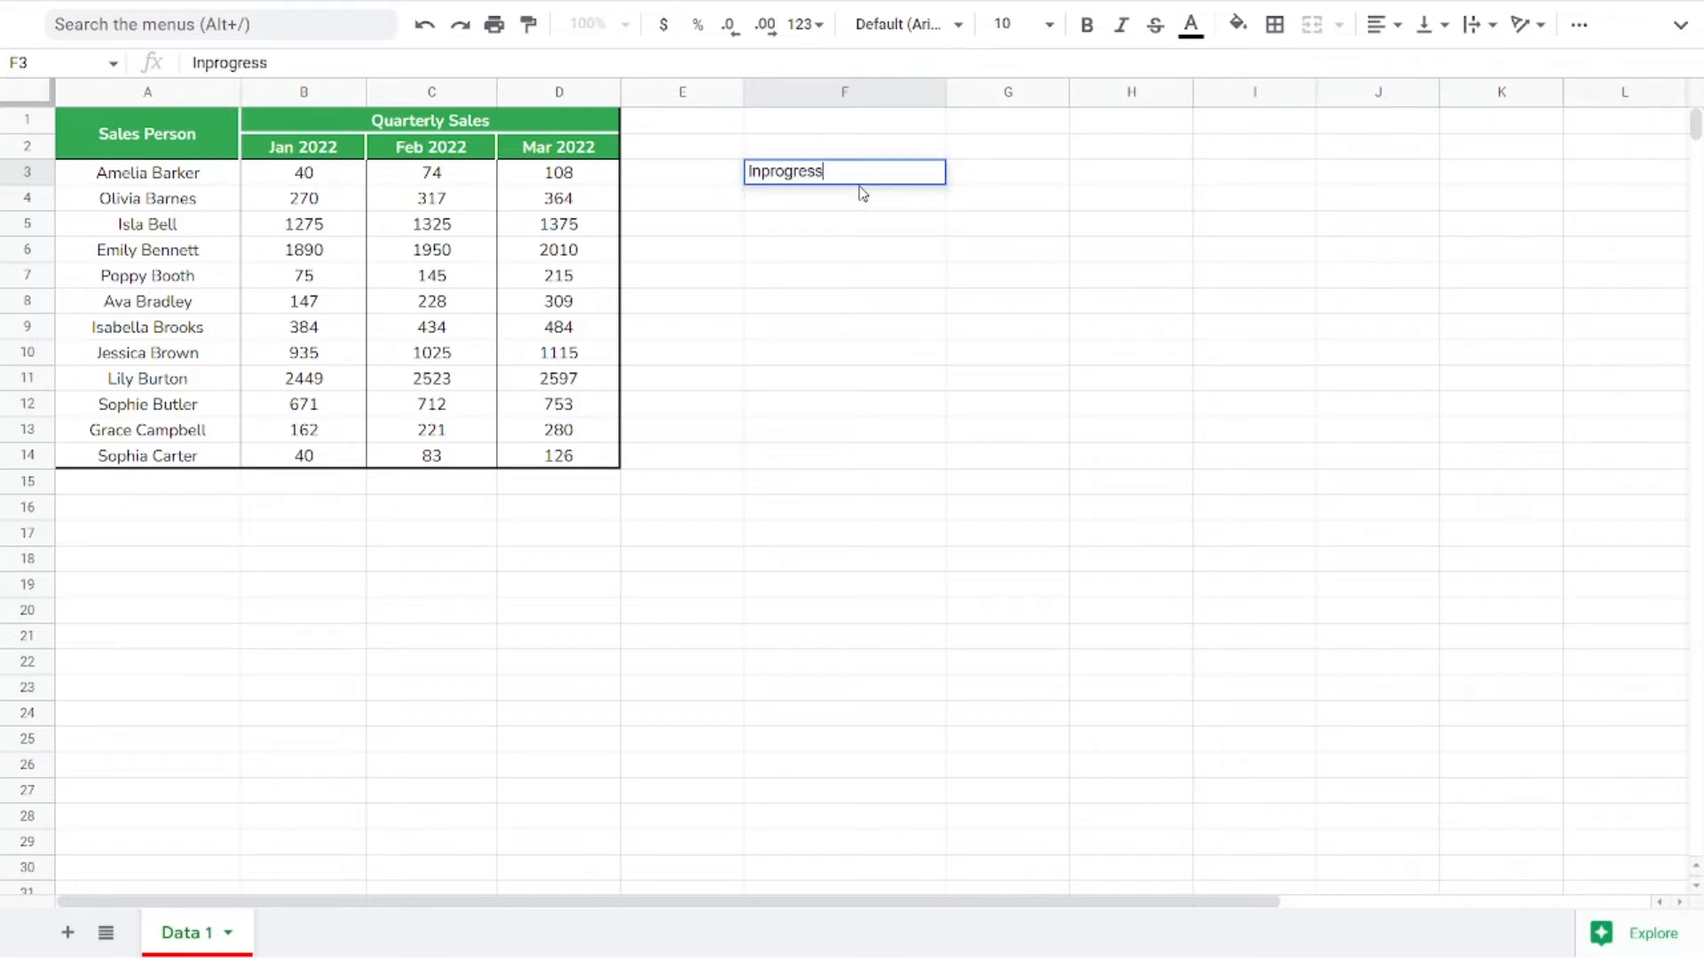
key(Return)
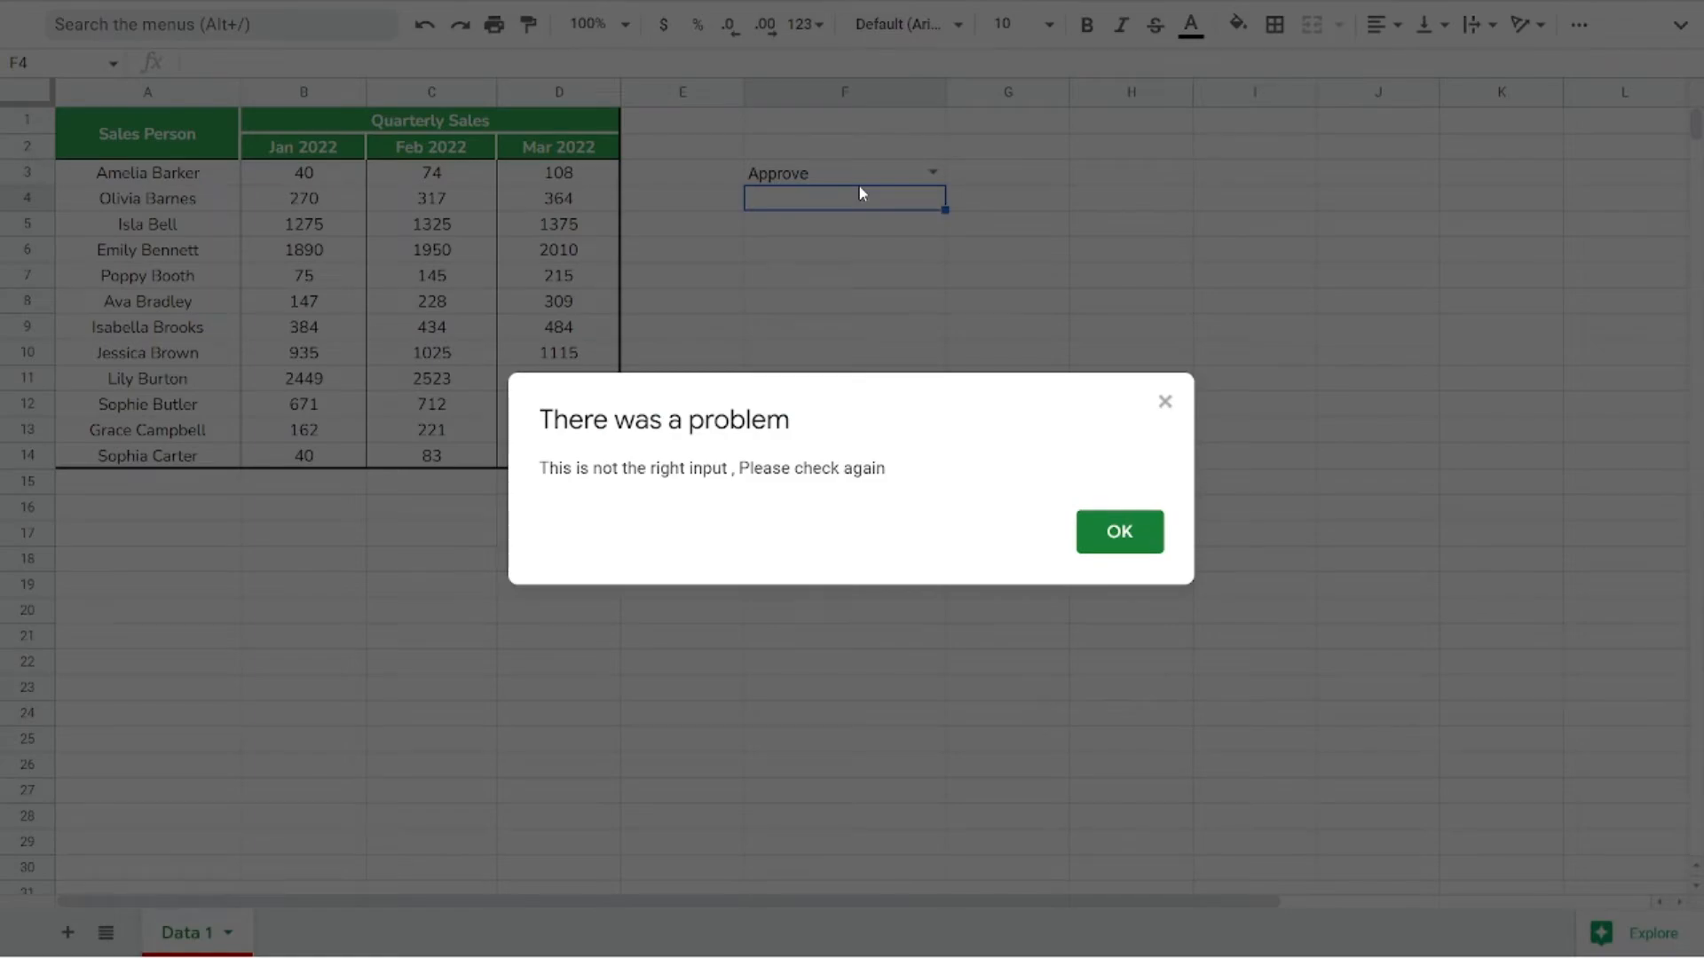
key(Return)
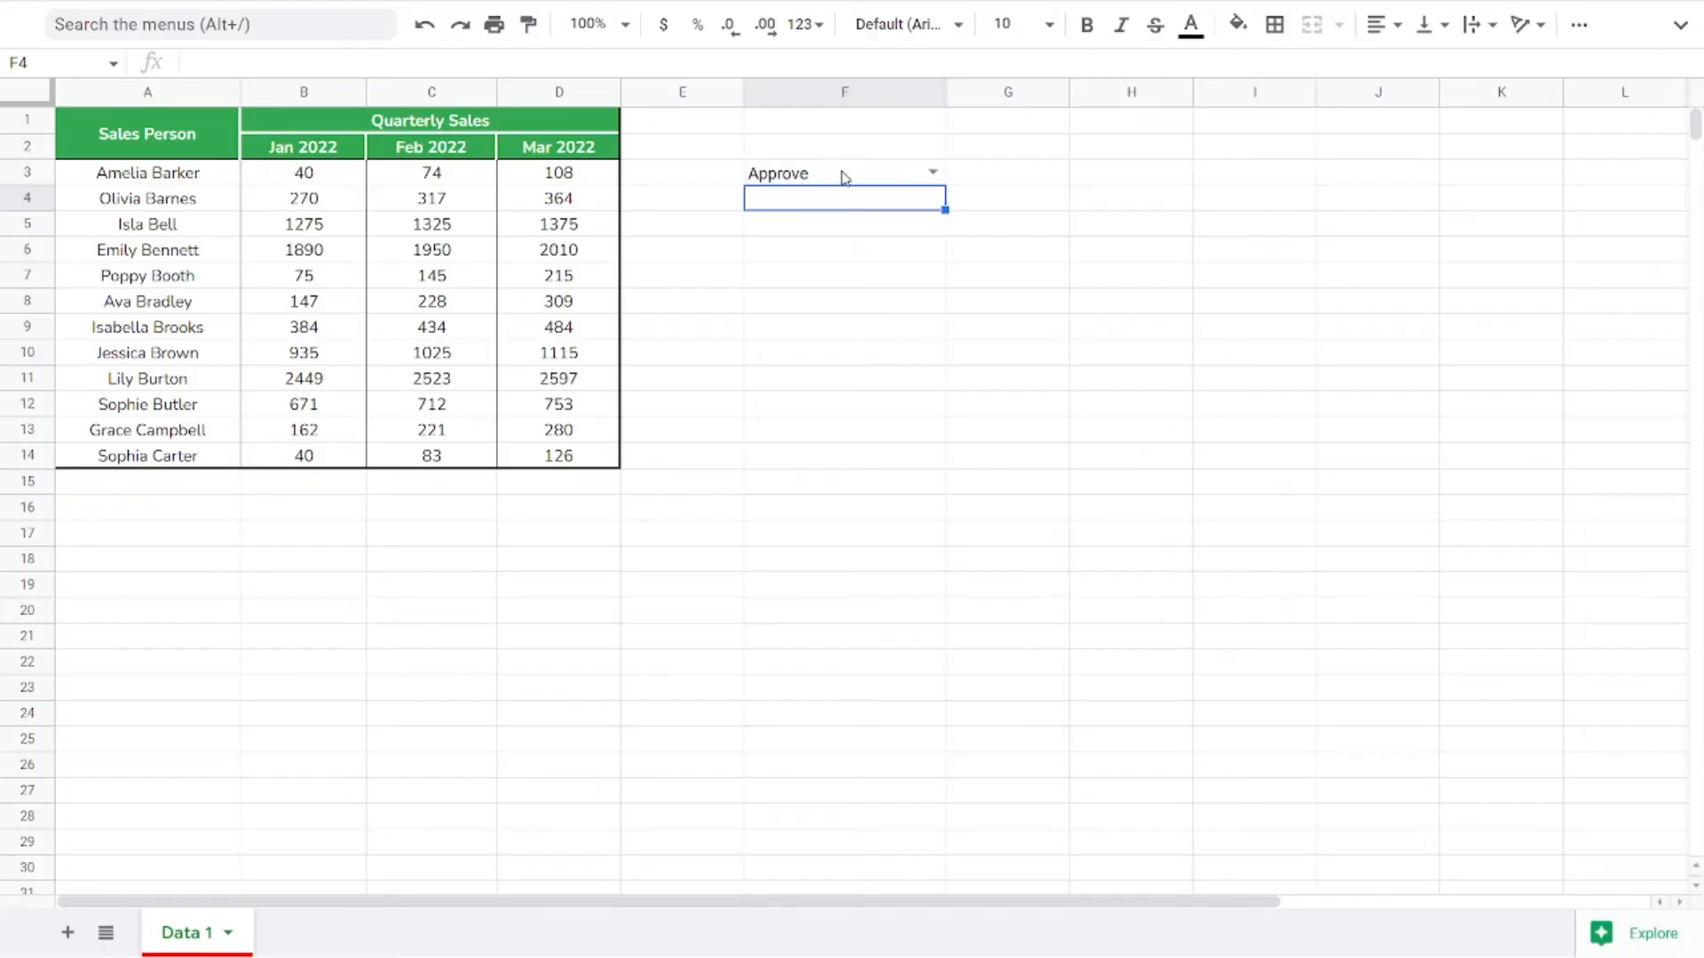
Change cell F3's data validation criteria to Number, less than 100, and save the rule.
right_click(842, 172)
mouse_move(943, 870)
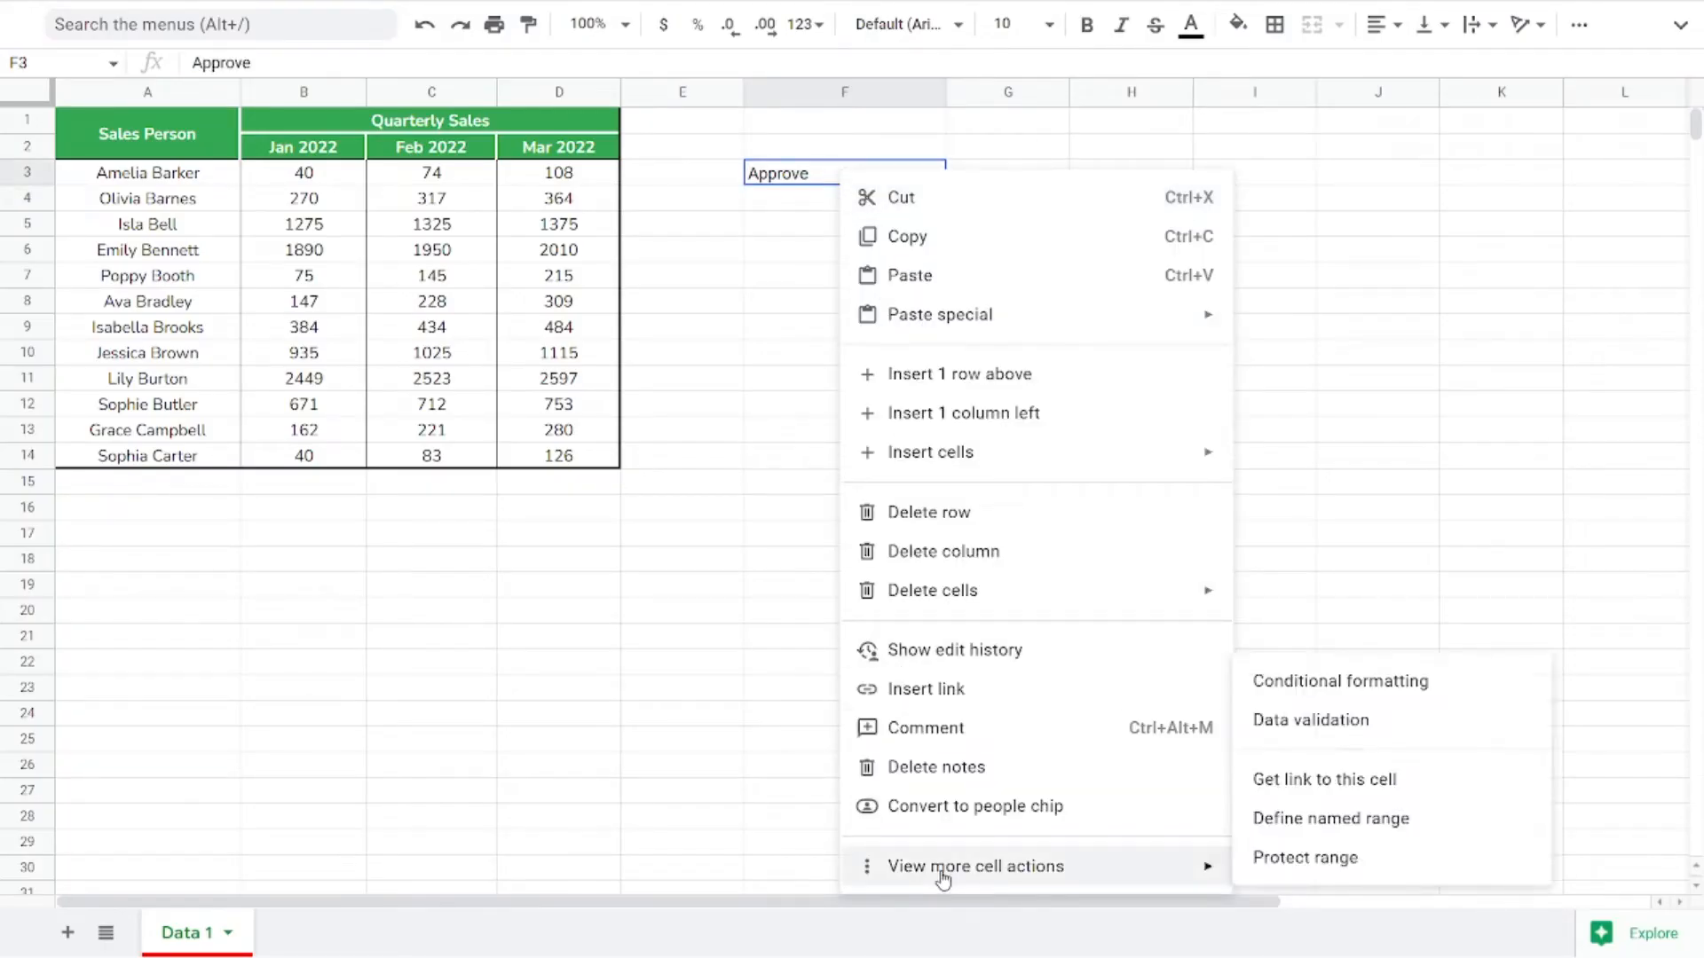
click(1313, 733)
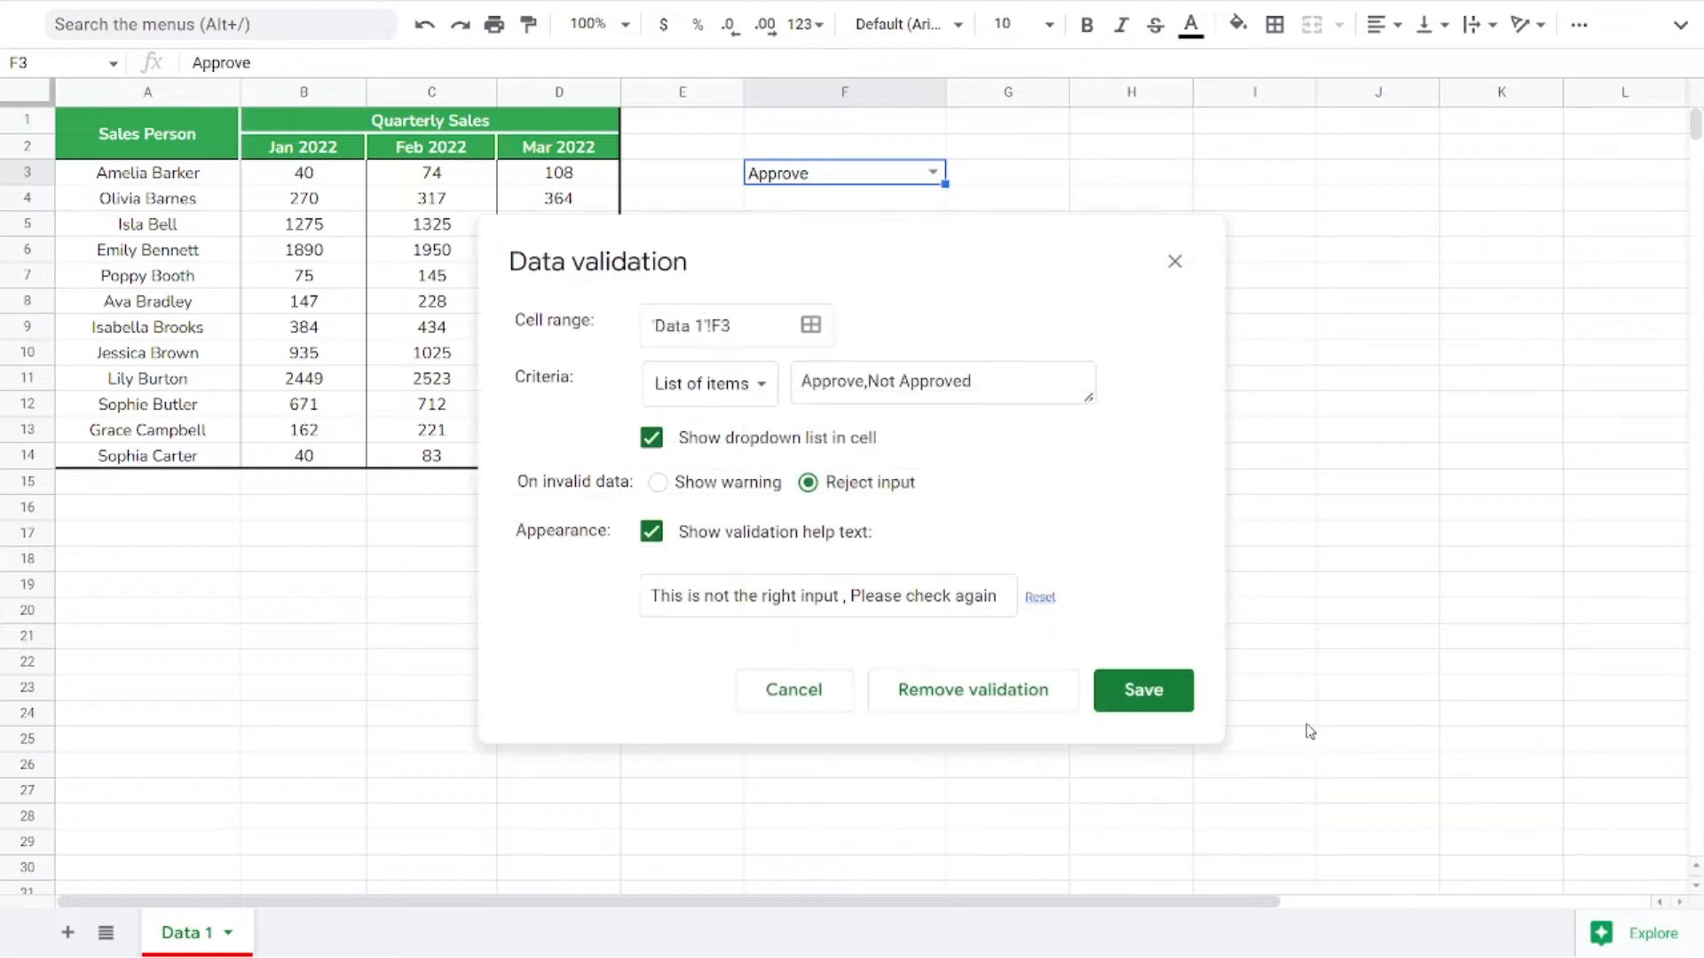
click(753, 397)
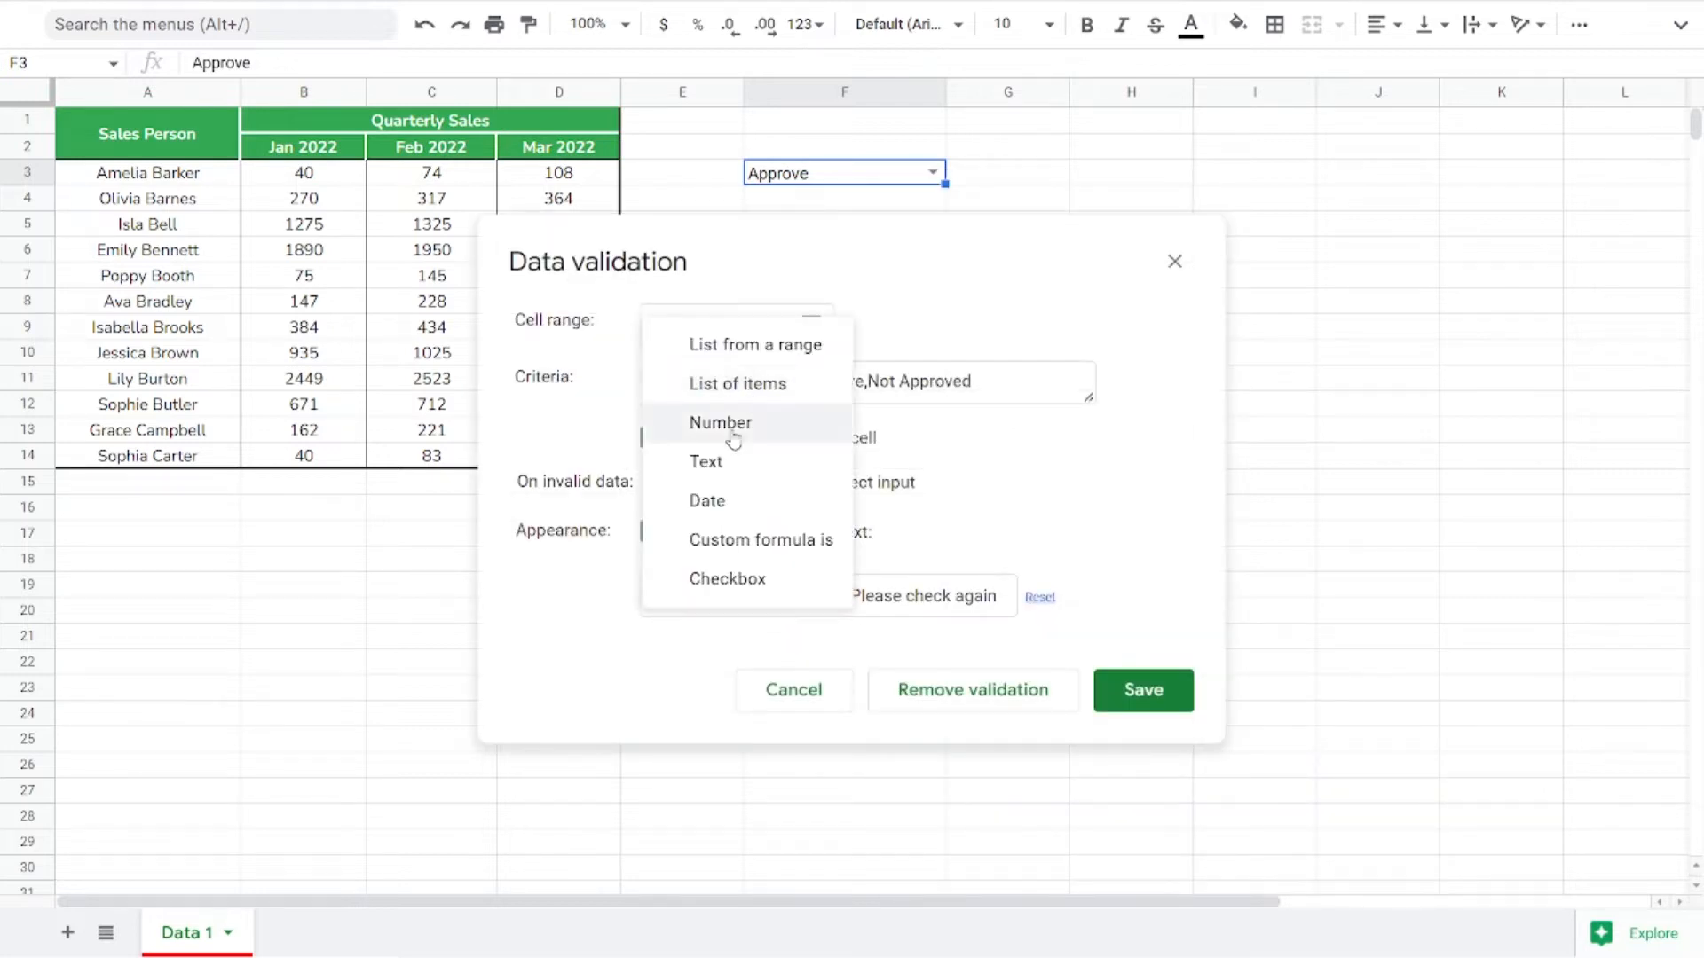
click(726, 431)
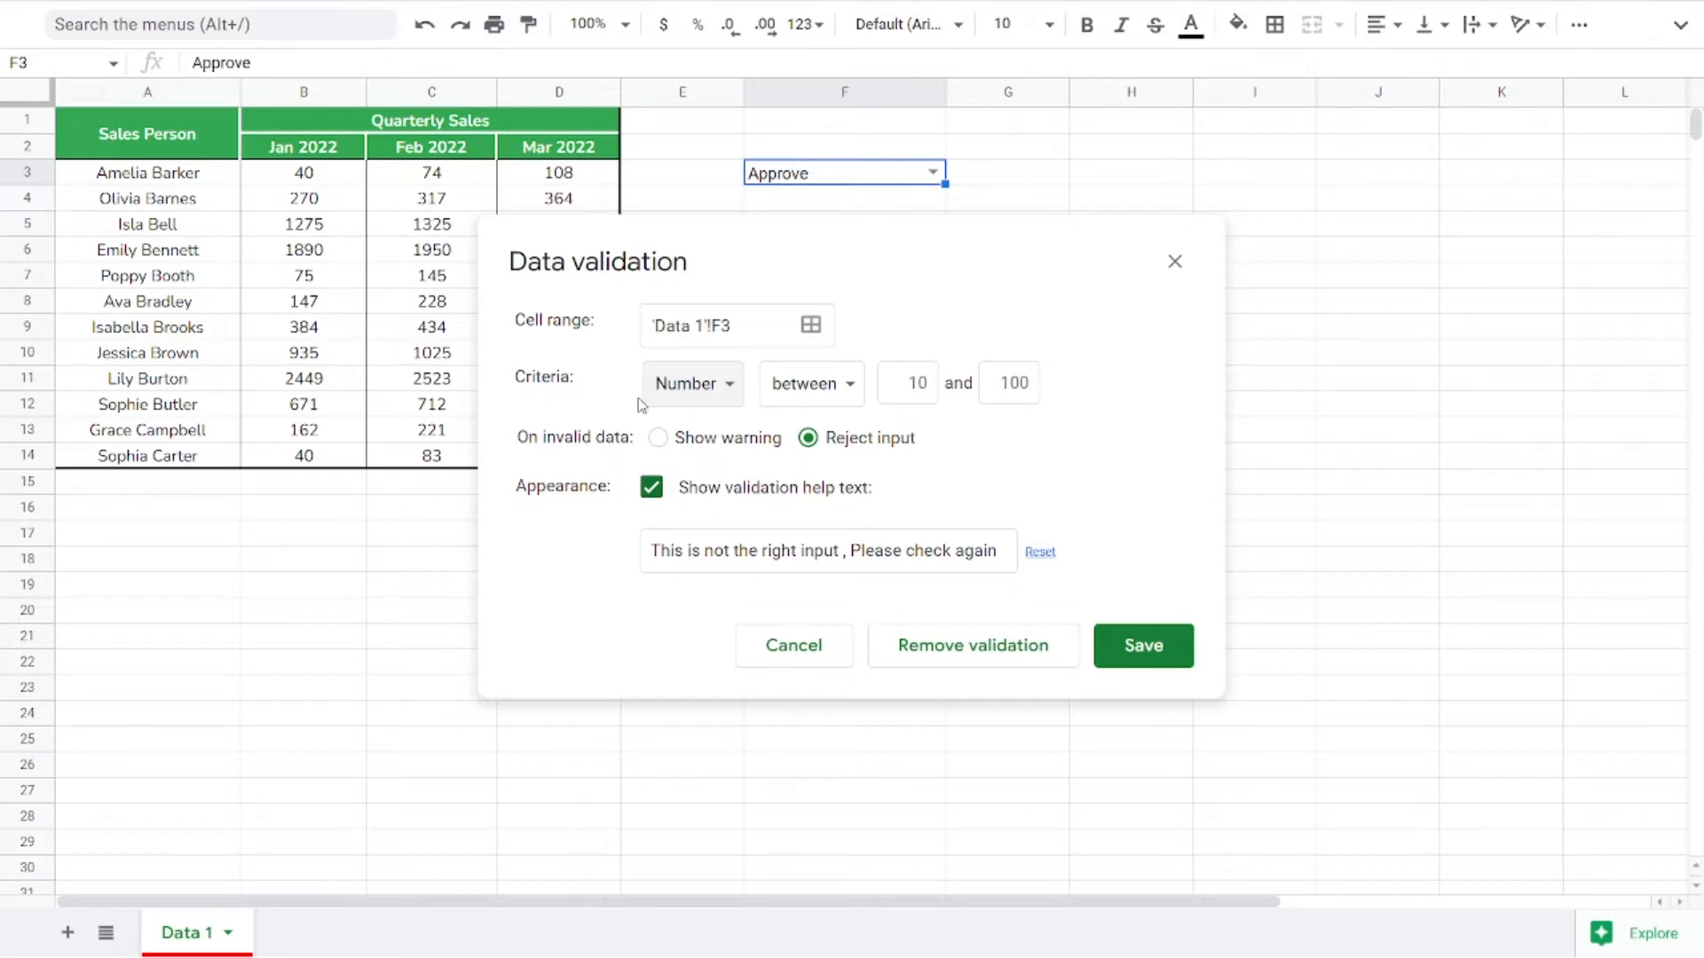
click(844, 397)
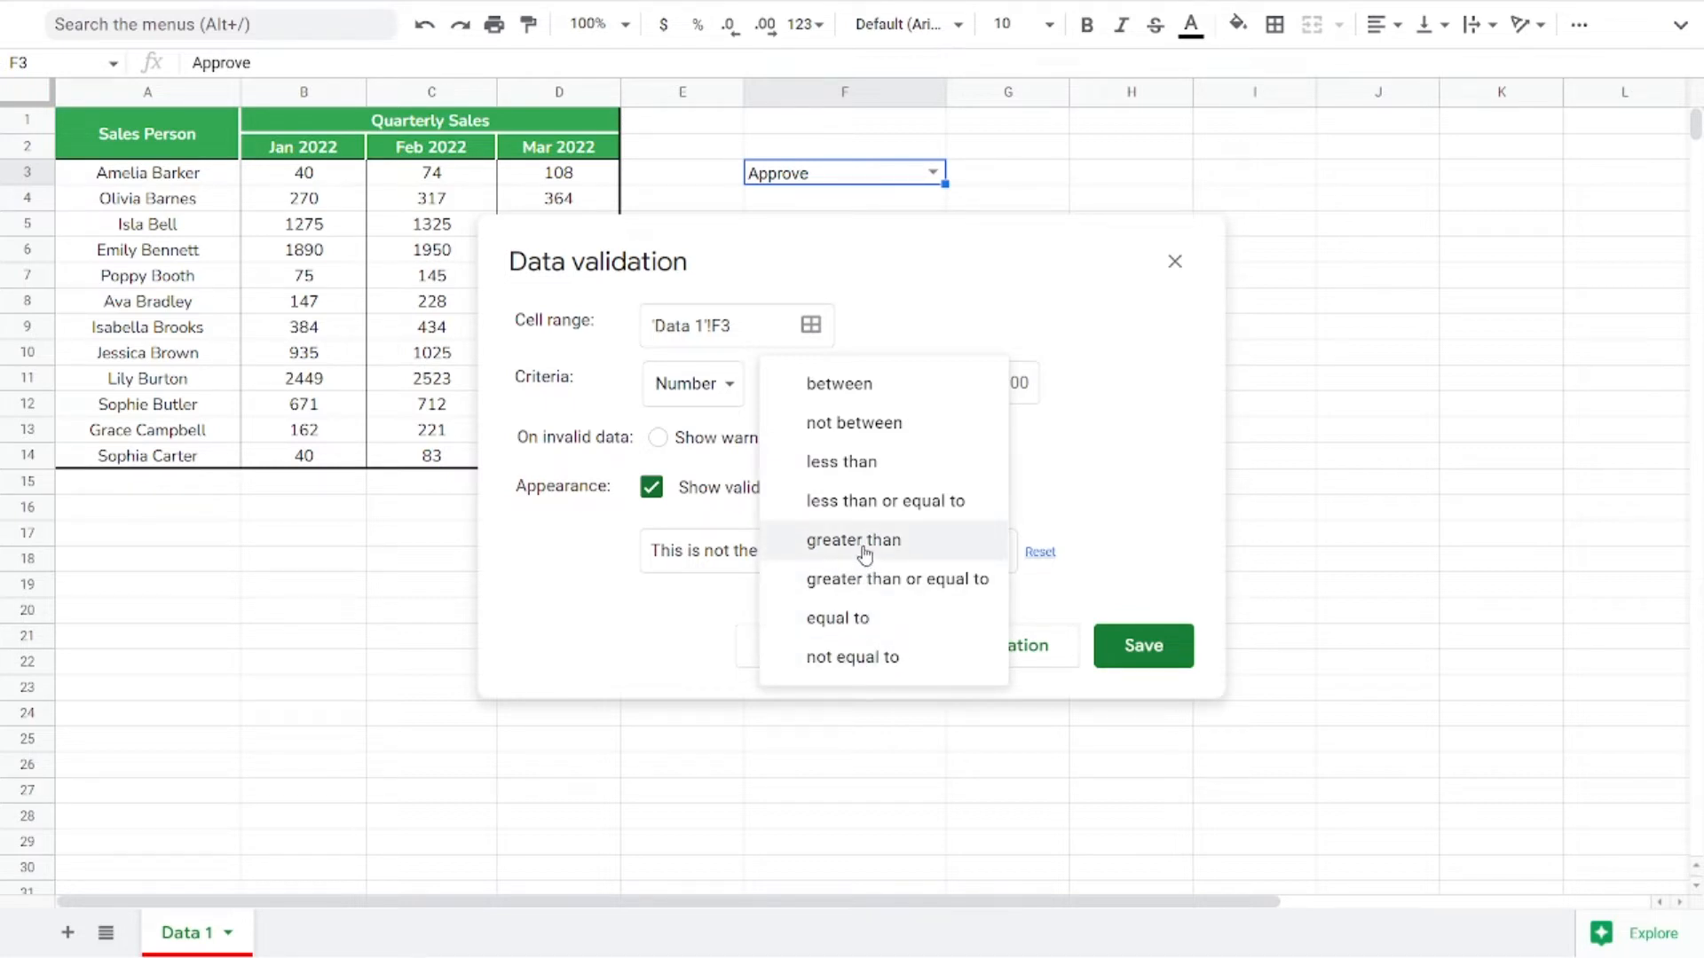
click(854, 463)
click(939, 382)
text(0)
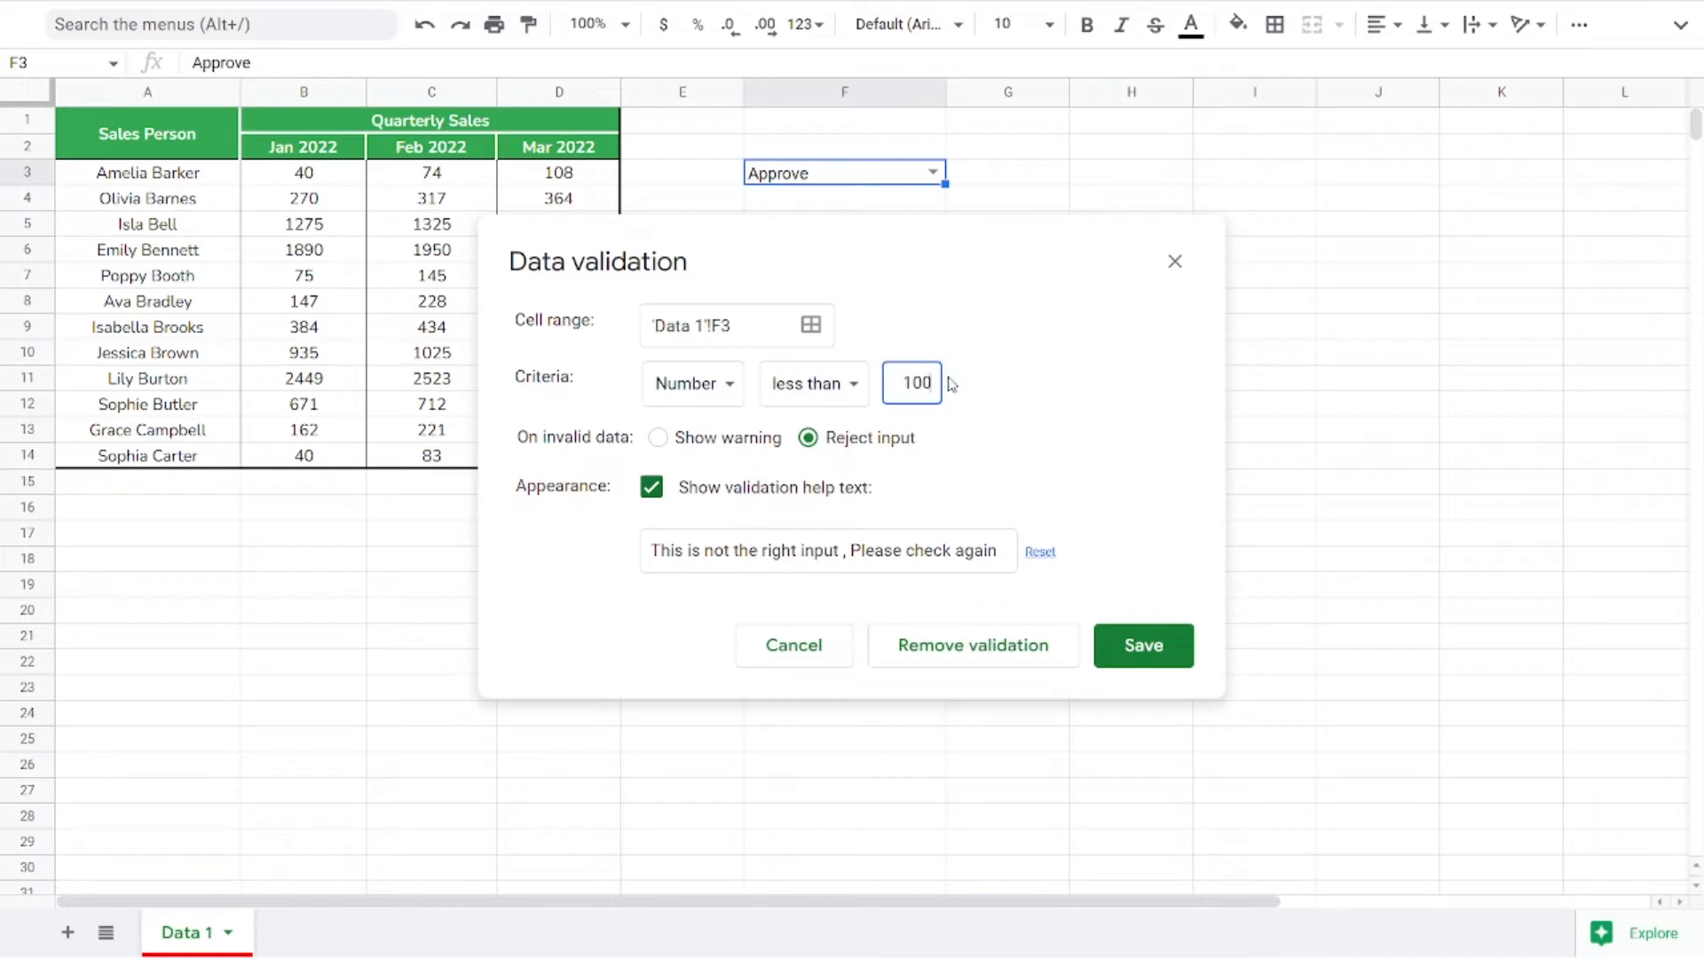
click(1166, 658)
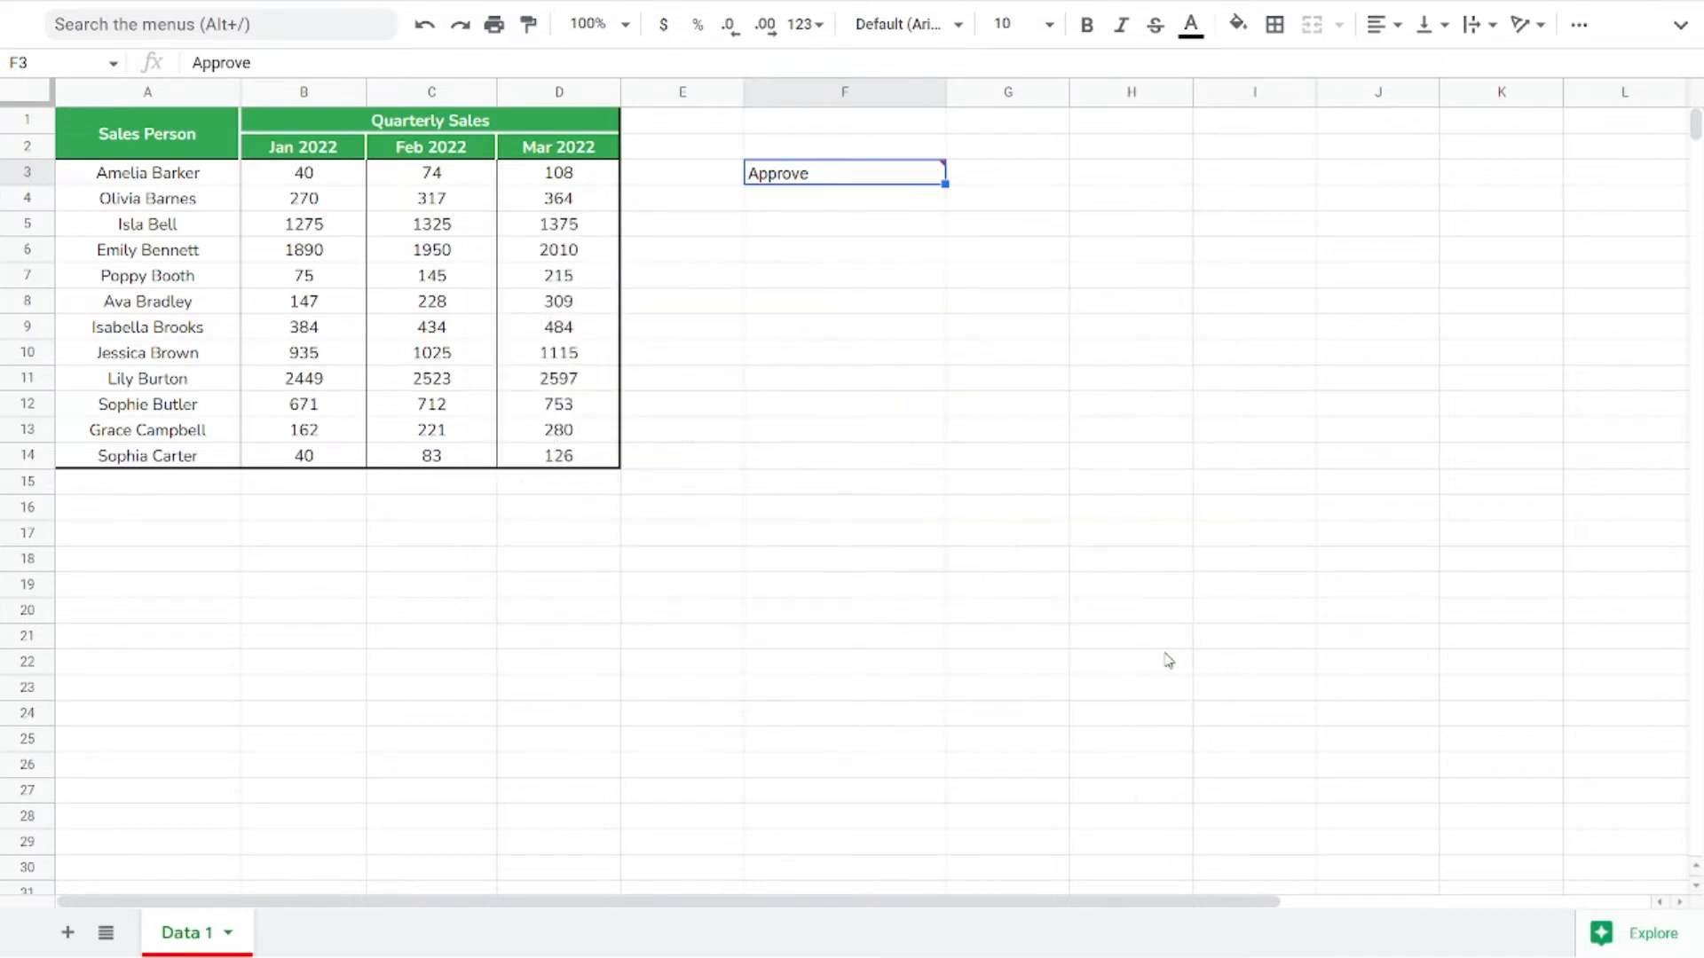
Check the validation note on cell F3 and replace the cell's content with 99.
click(865, 457)
mouse_move(878, 179)
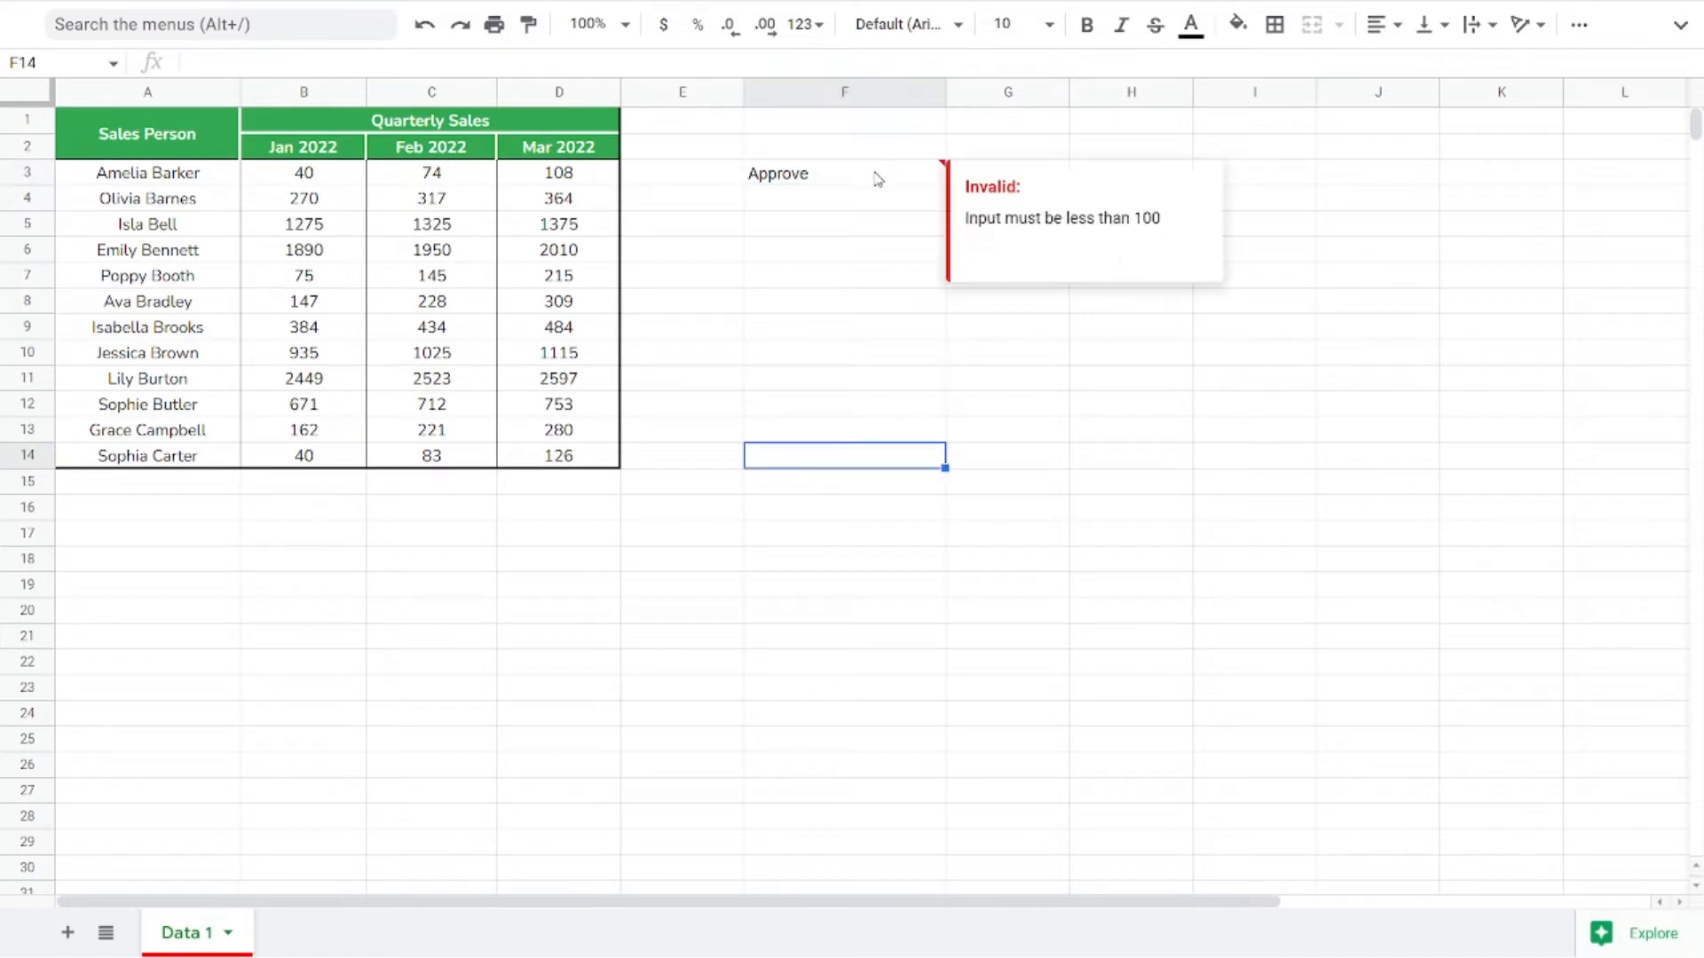
click(877, 180)
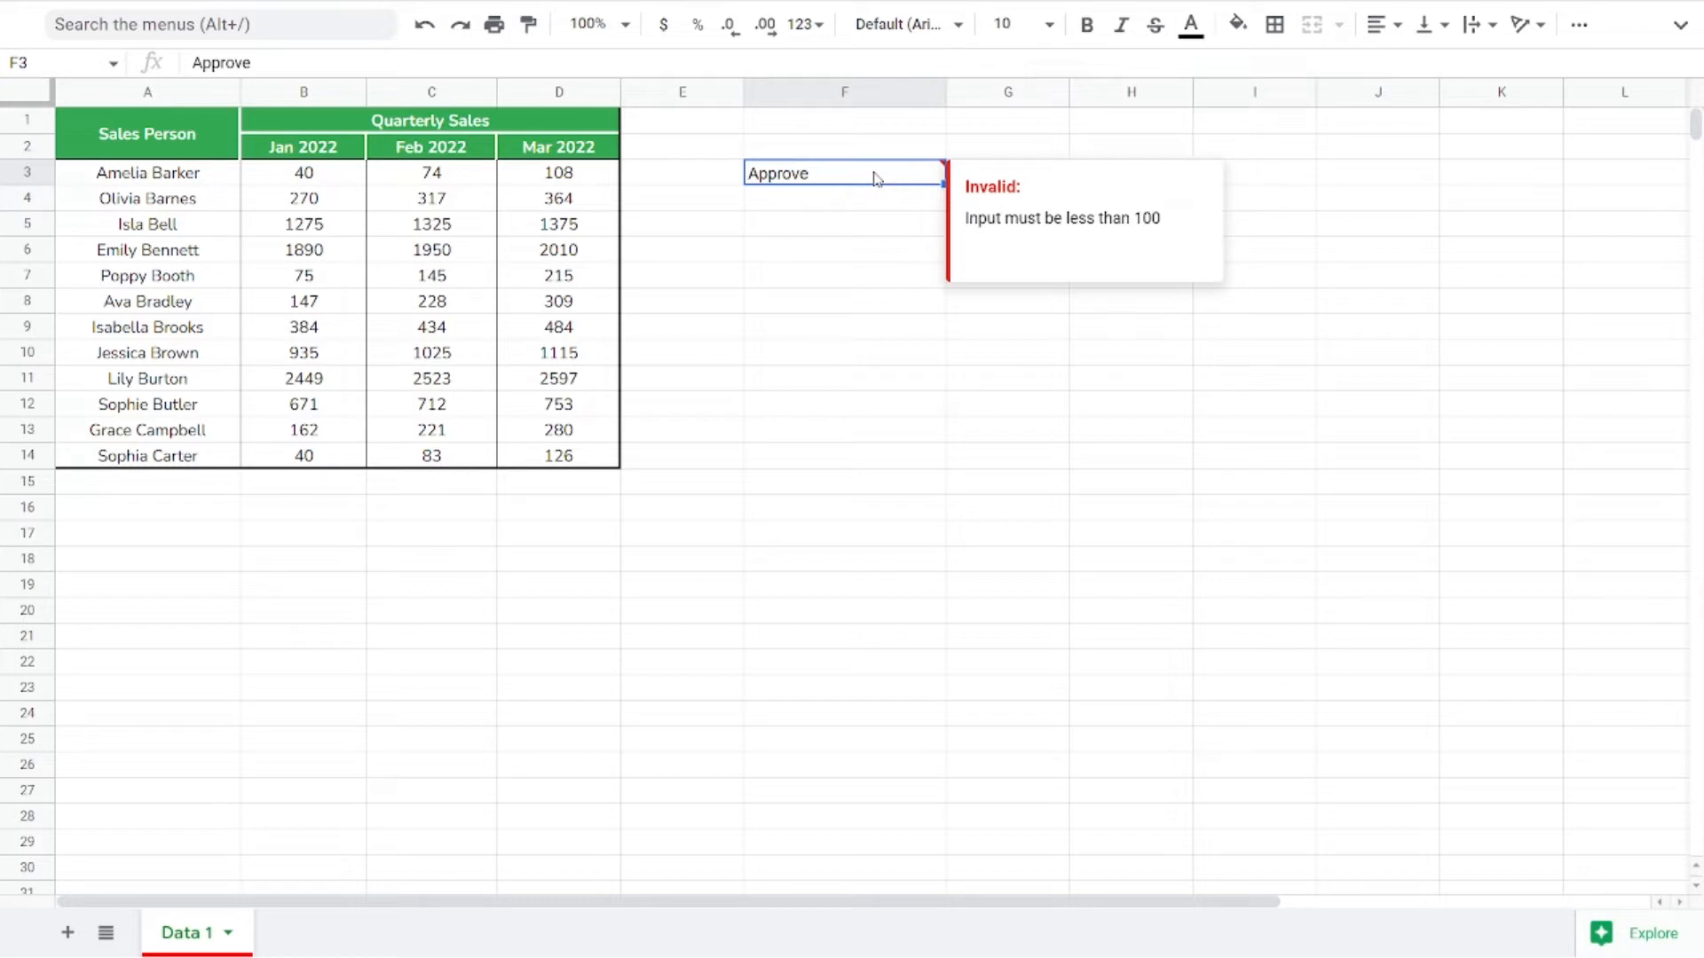
text(99)
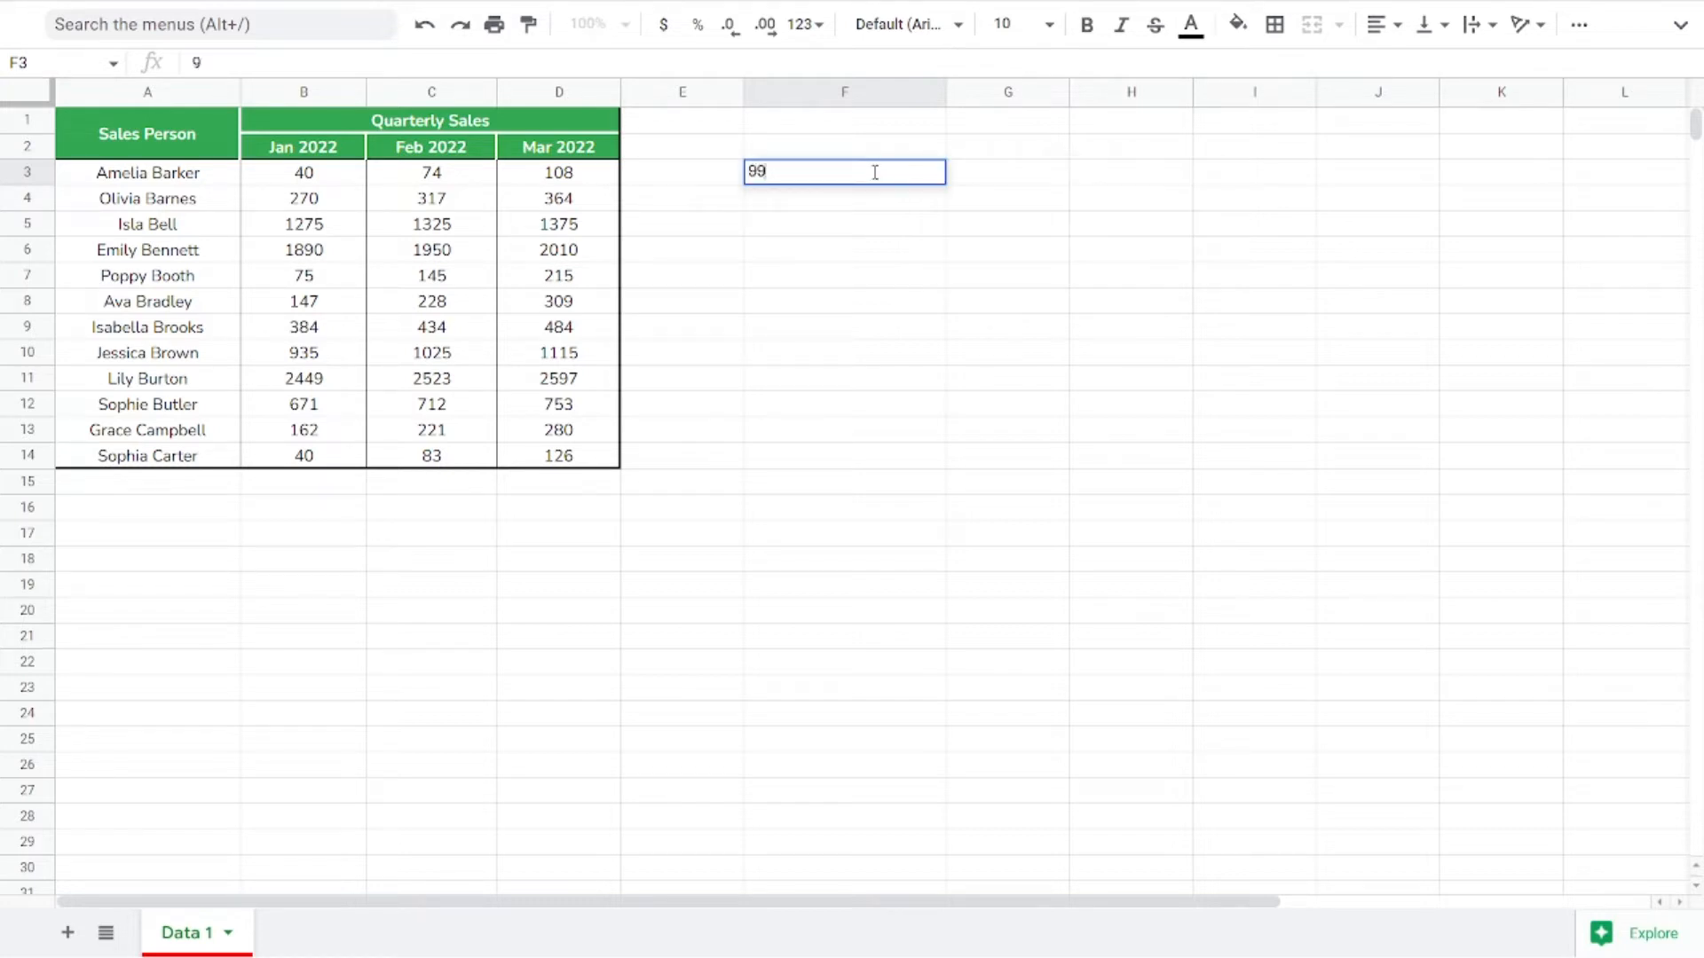
key(Return)
Try to enter 100 in cell F3 to test the number limit, and dismiss the resulting dialog.
click(877, 180)
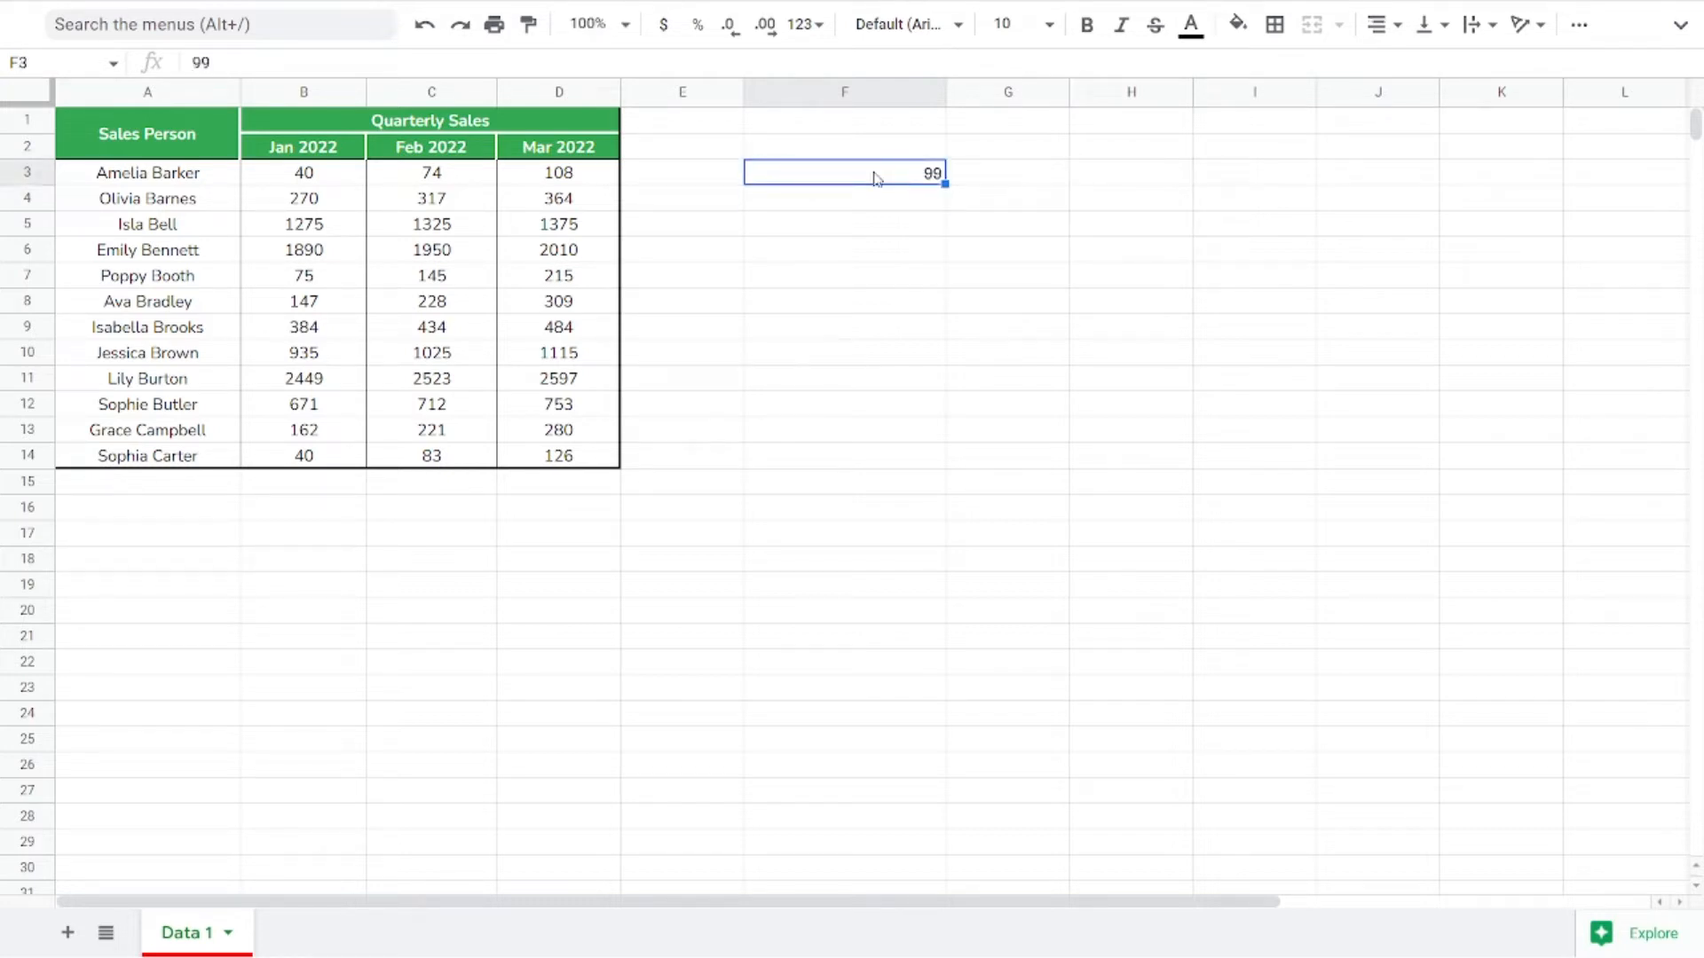
text(100)
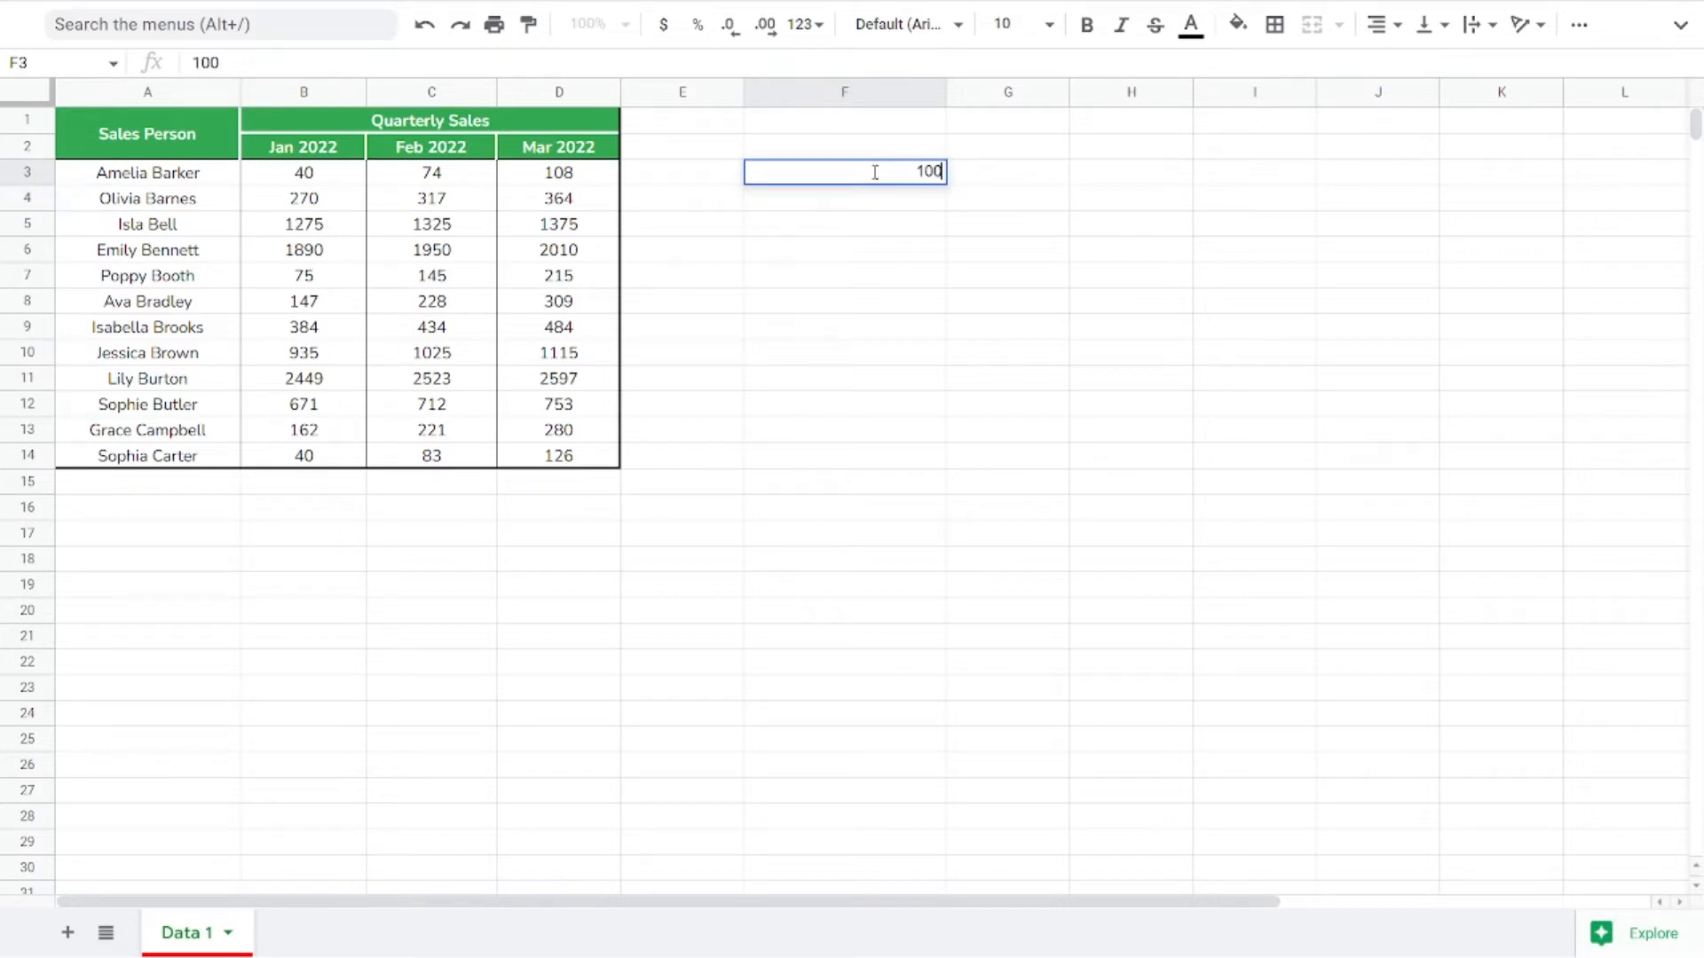
key(Return)
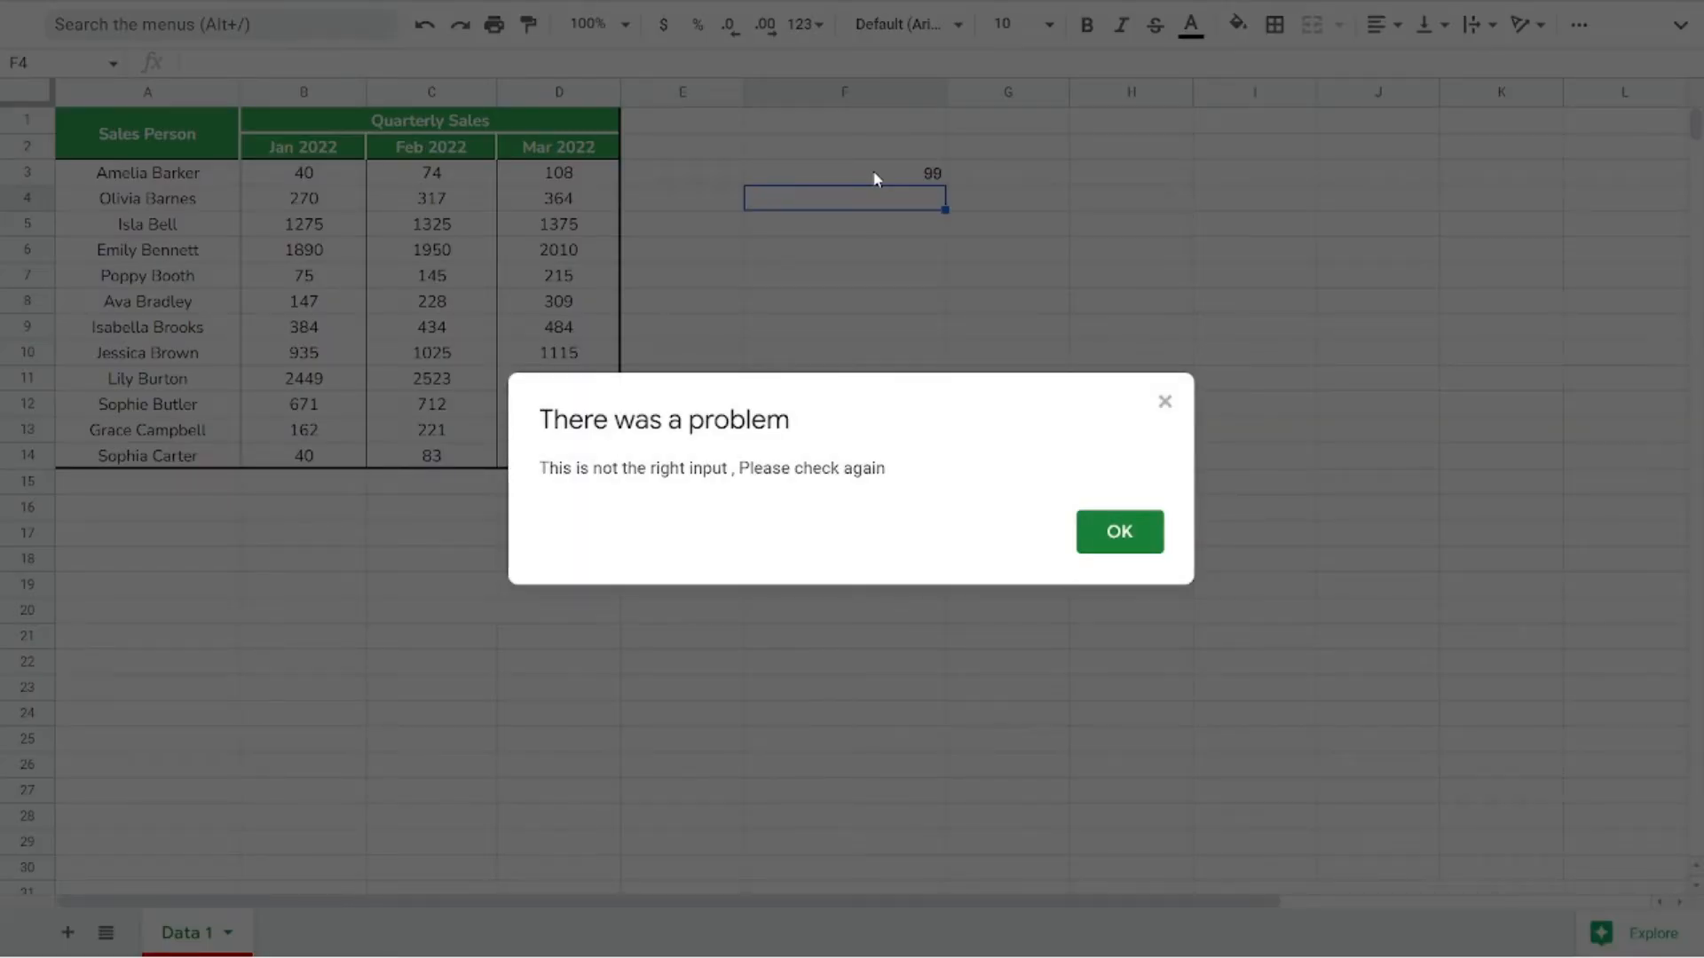
key(Return)
Enter the decimal value 99.1 in cell F3 to test the number rule.
click(877, 179)
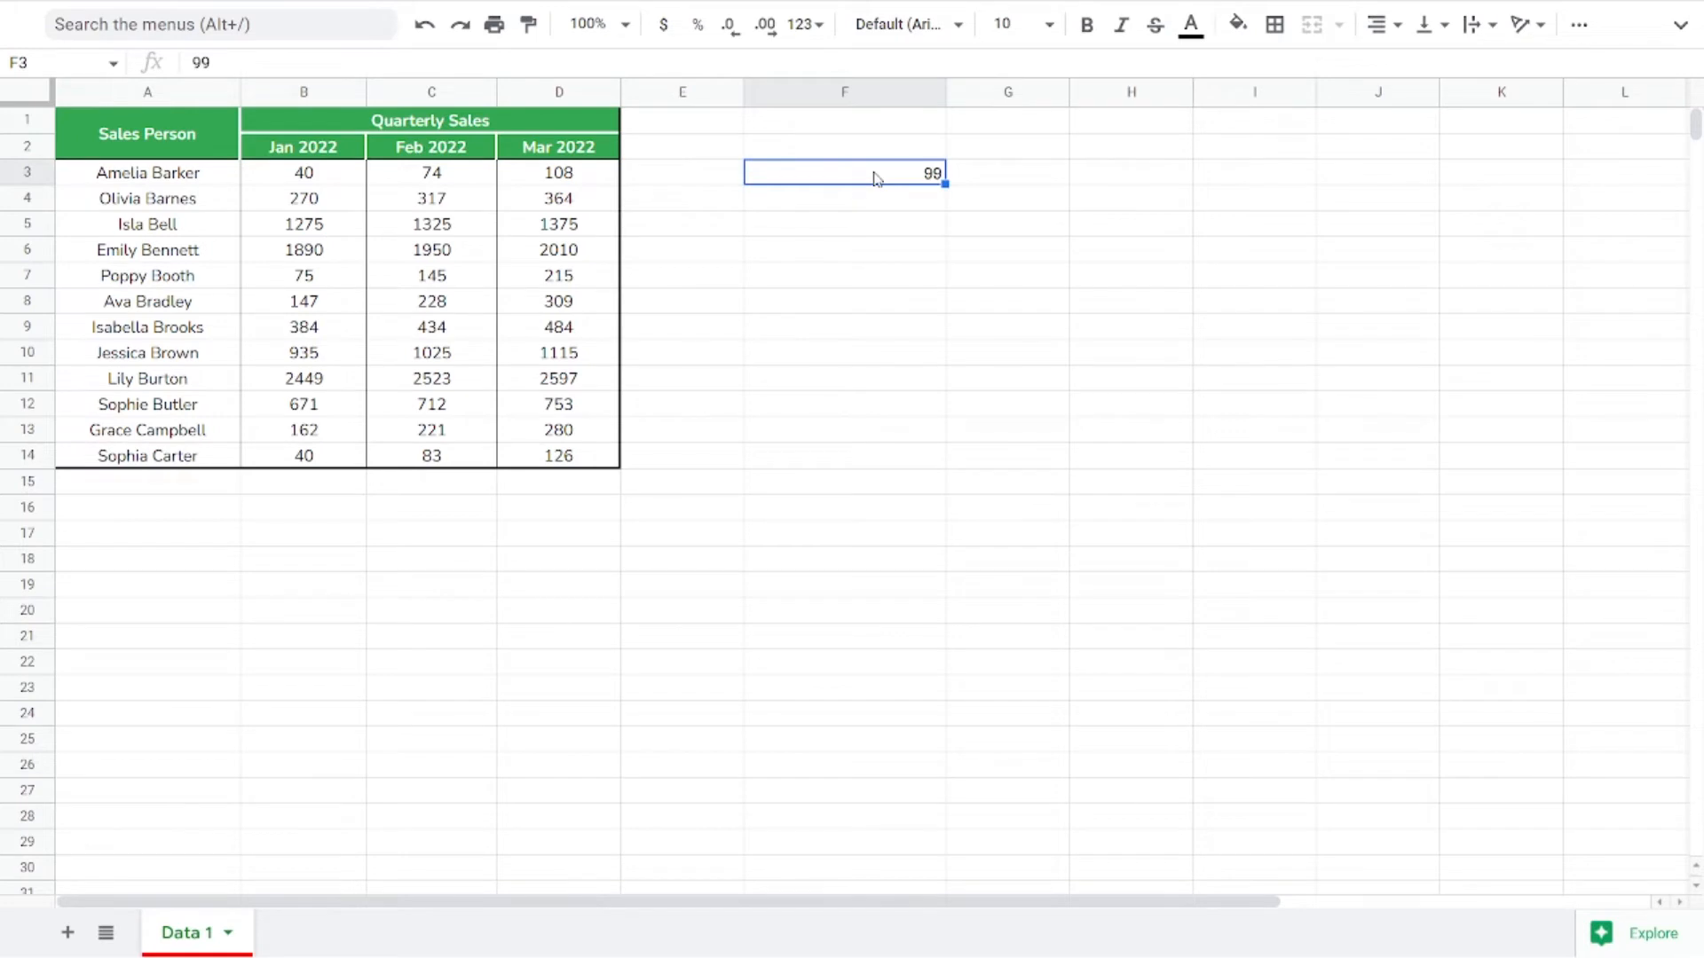
text(99.1)
key(Return)
Try to enter 200 in cell F3 to test the number rule, and dismiss the resulting dialog.
click(877, 180)
text(200)
key(Return)
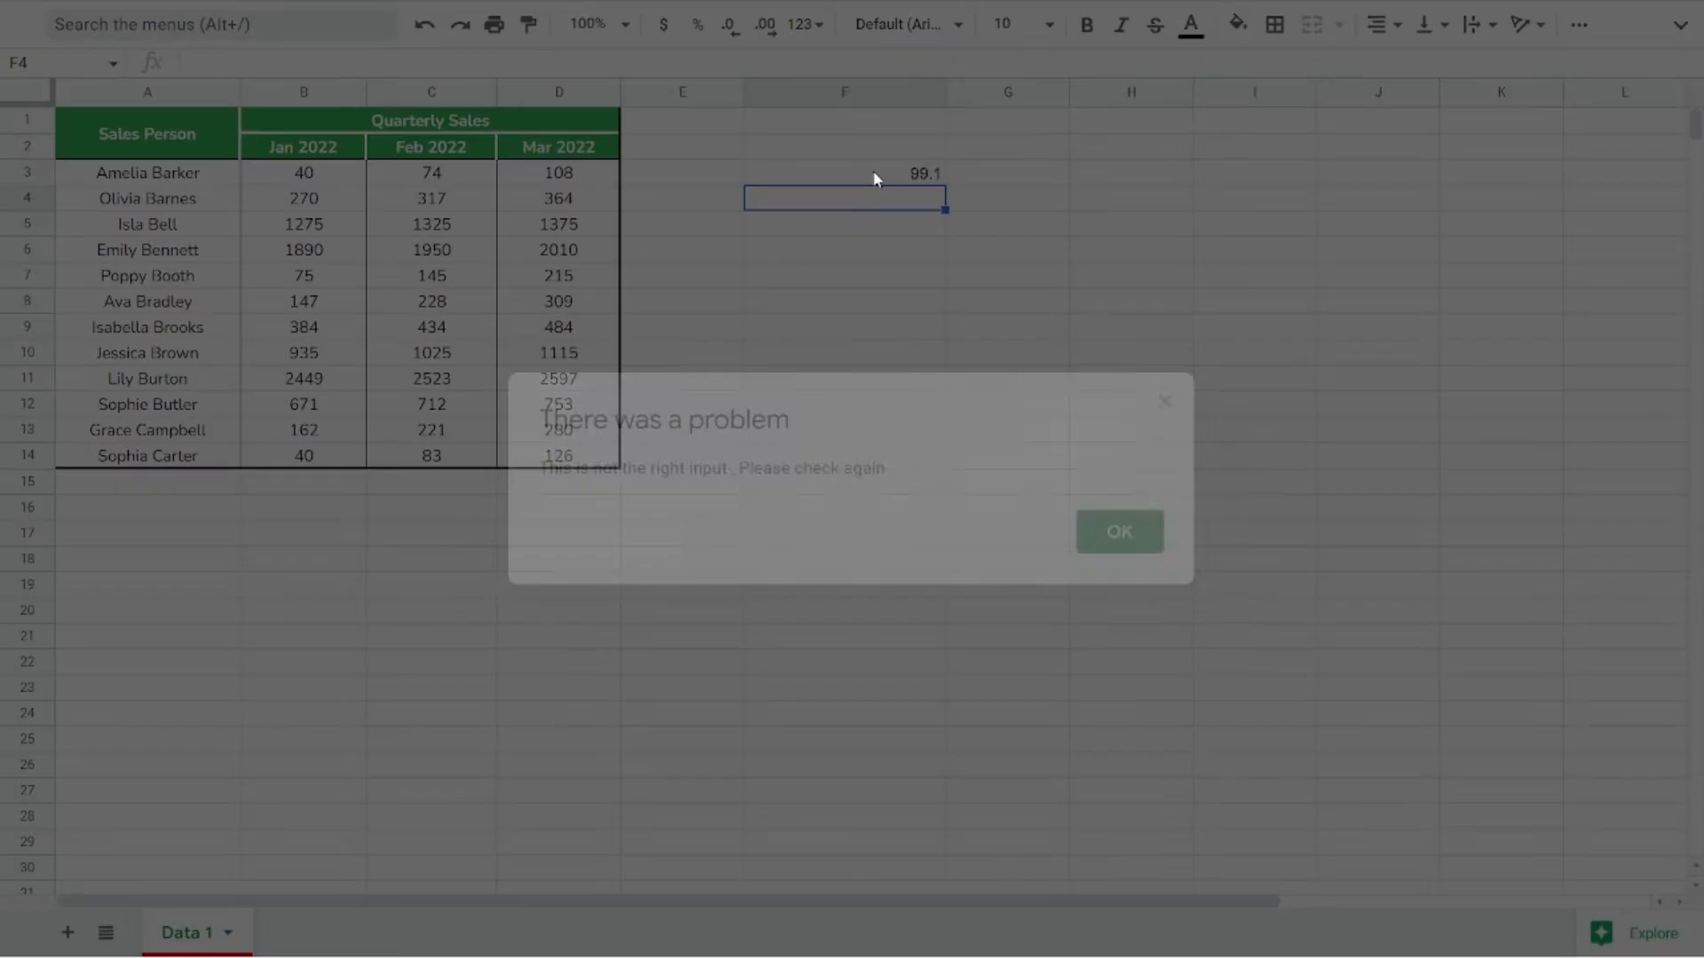
key(Return)
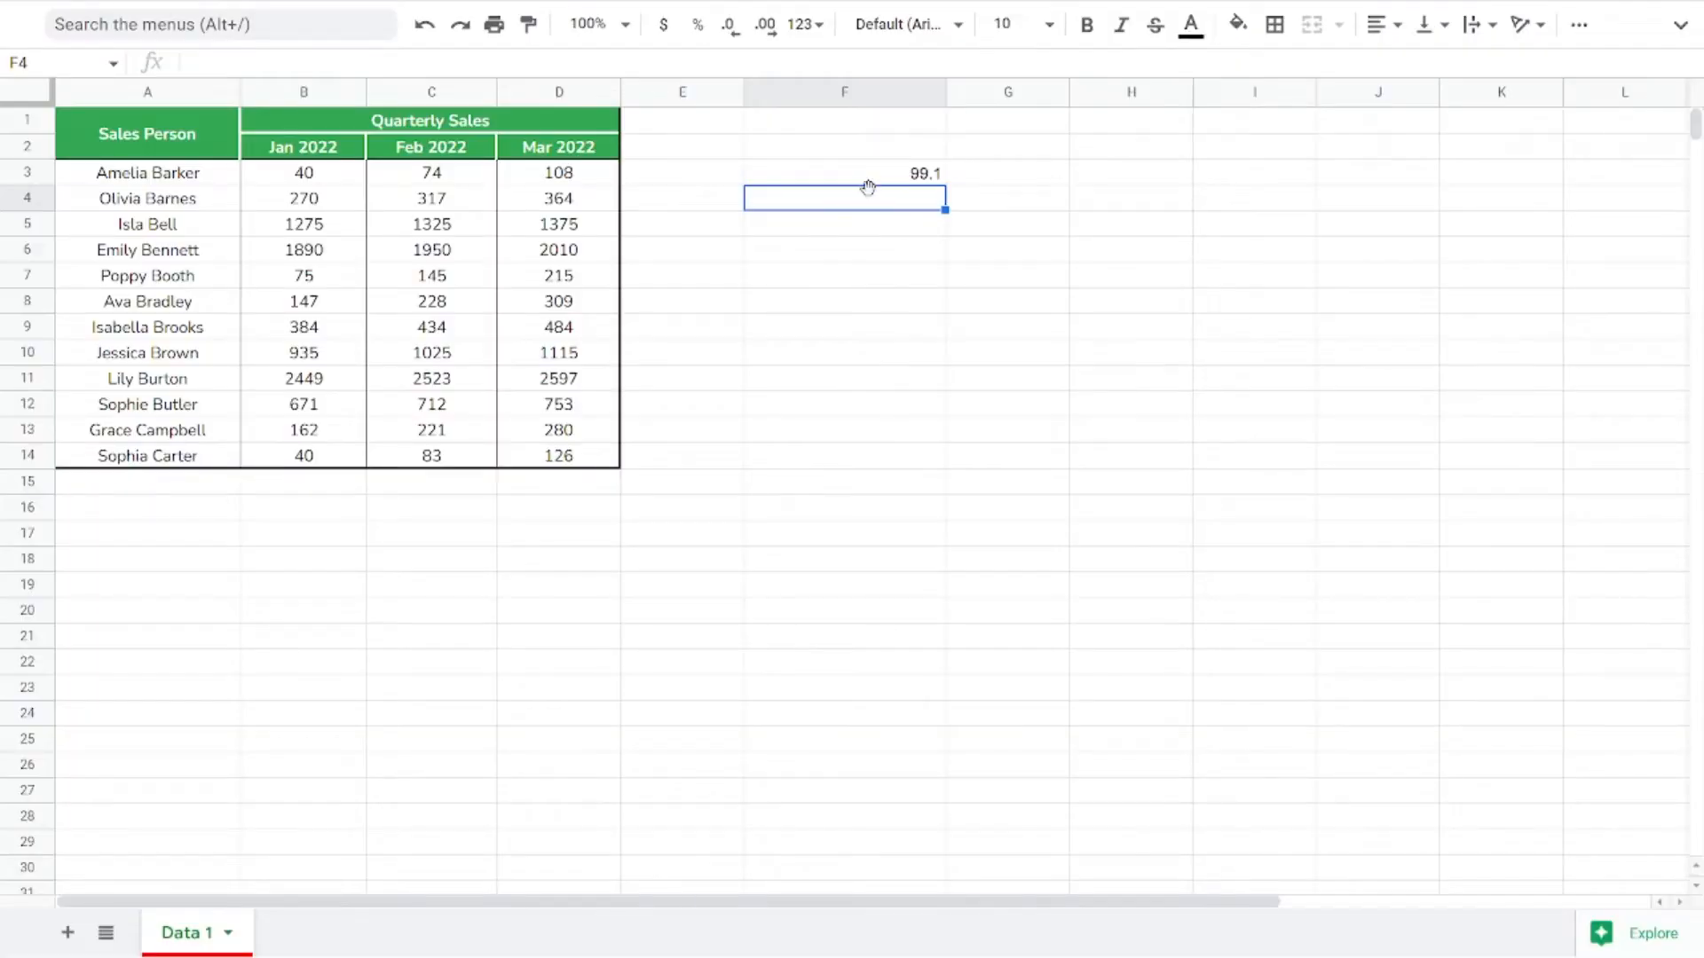
Open the data validation rule of cell F3 and change the number condition to between.
right_click(867, 177)
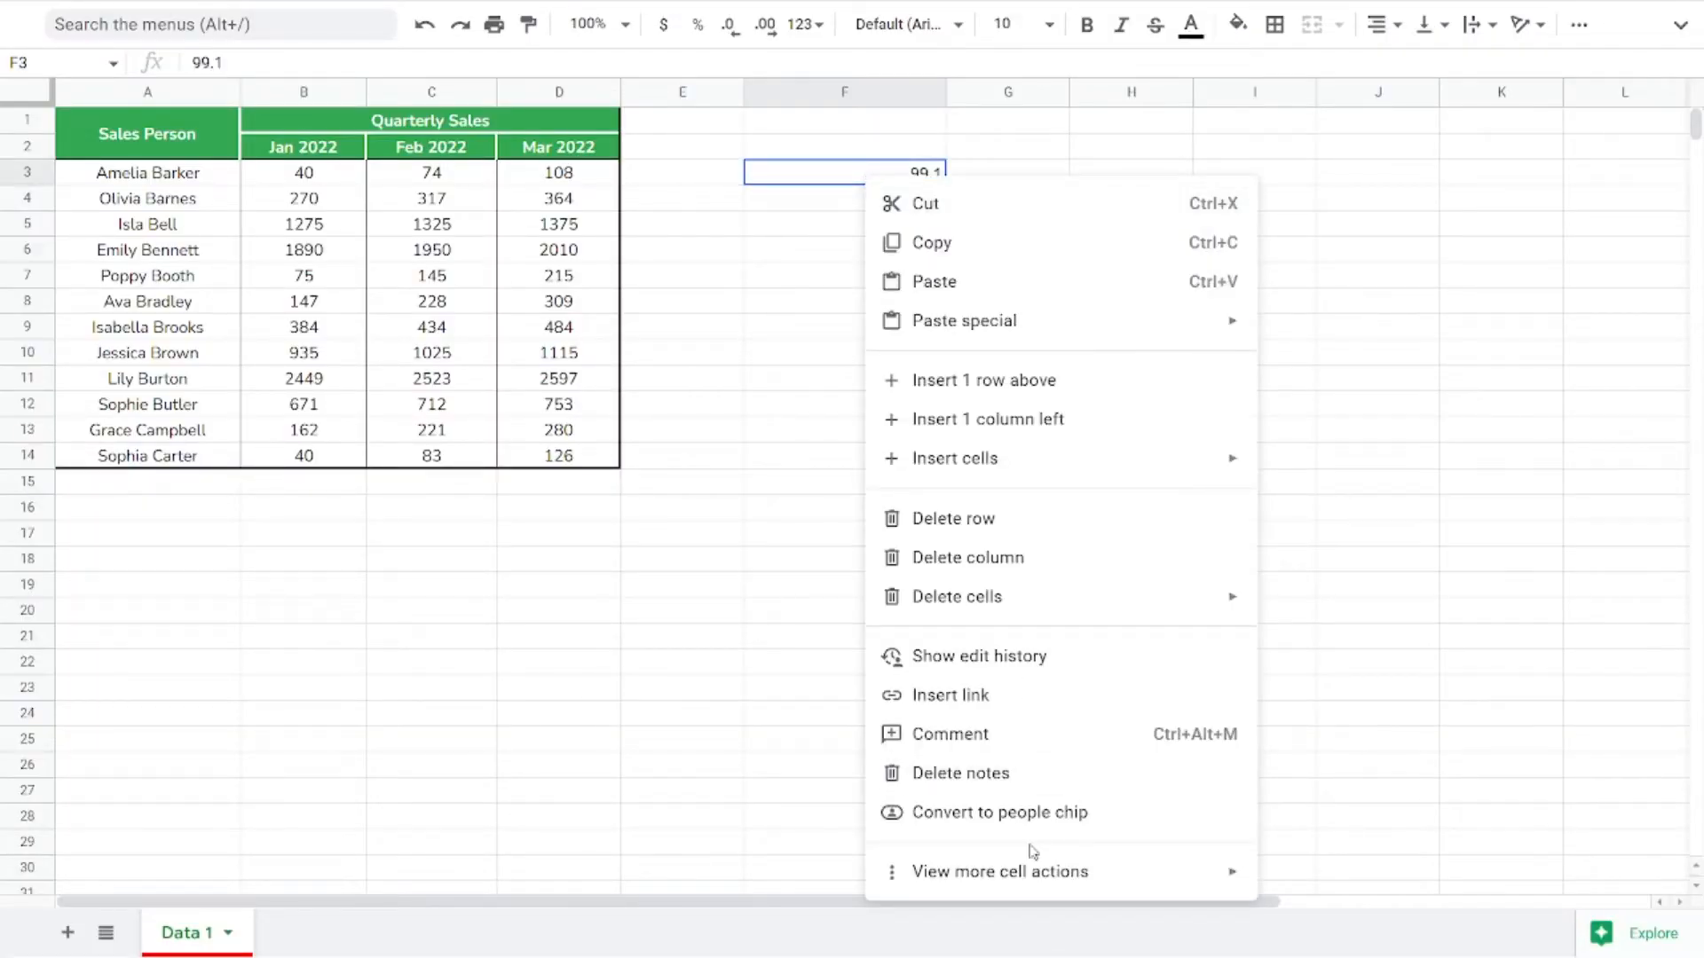
mouse_move(1033, 872)
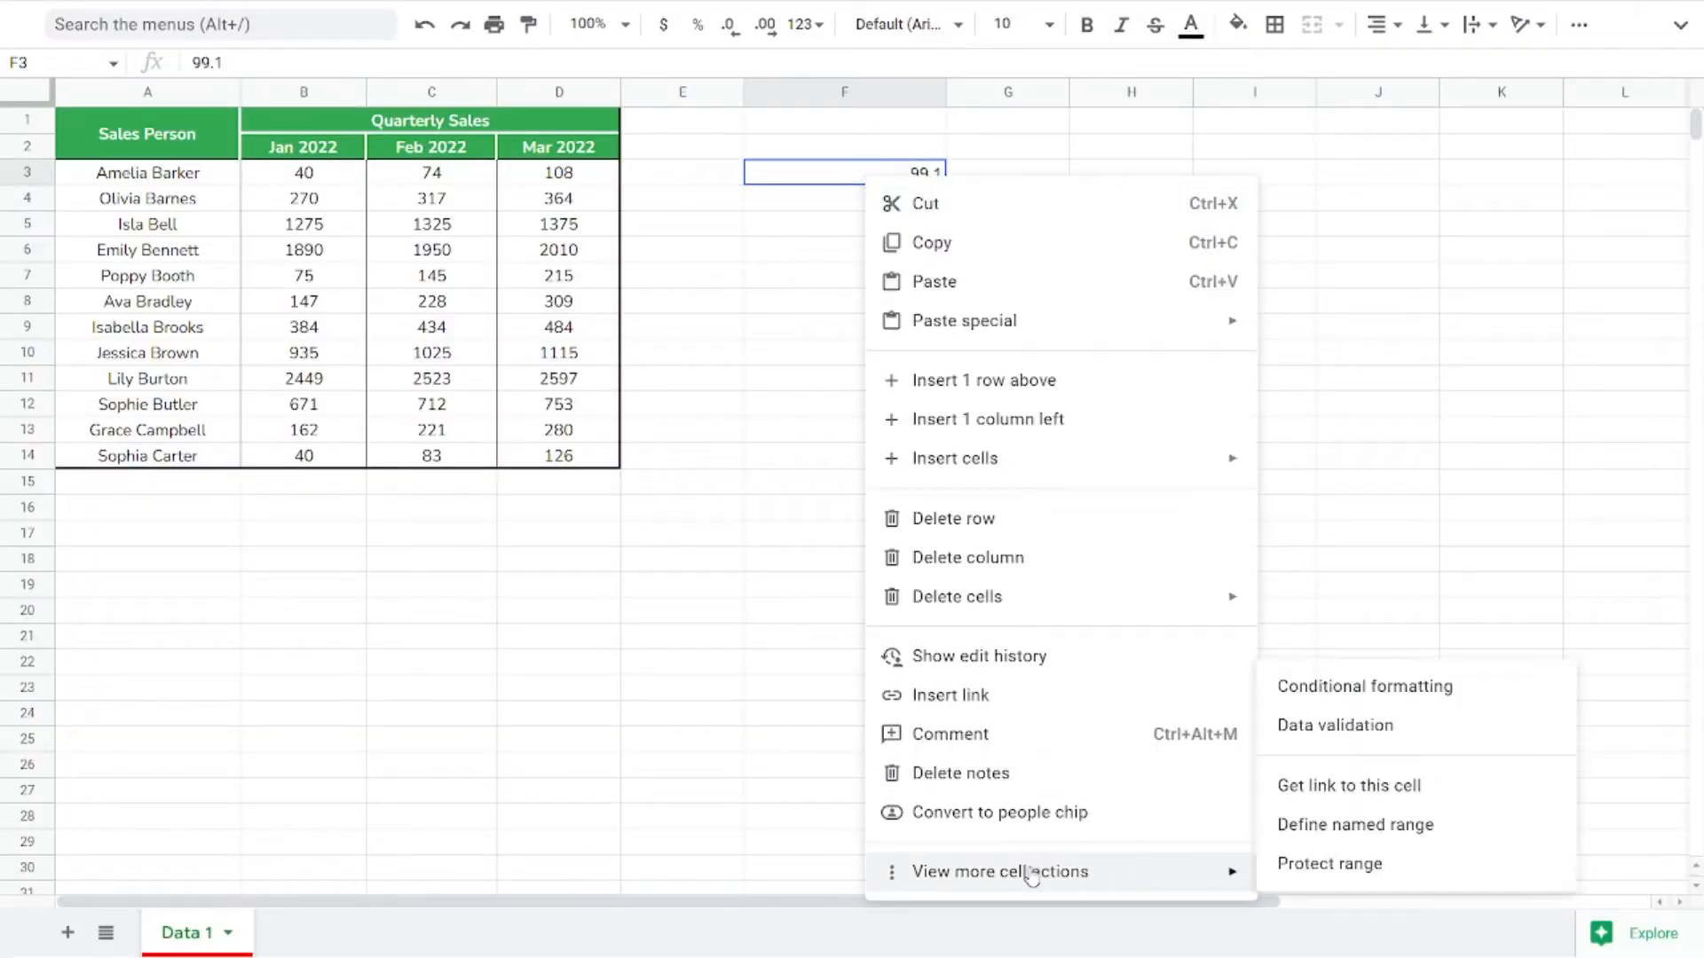
click(1385, 725)
click(779, 425)
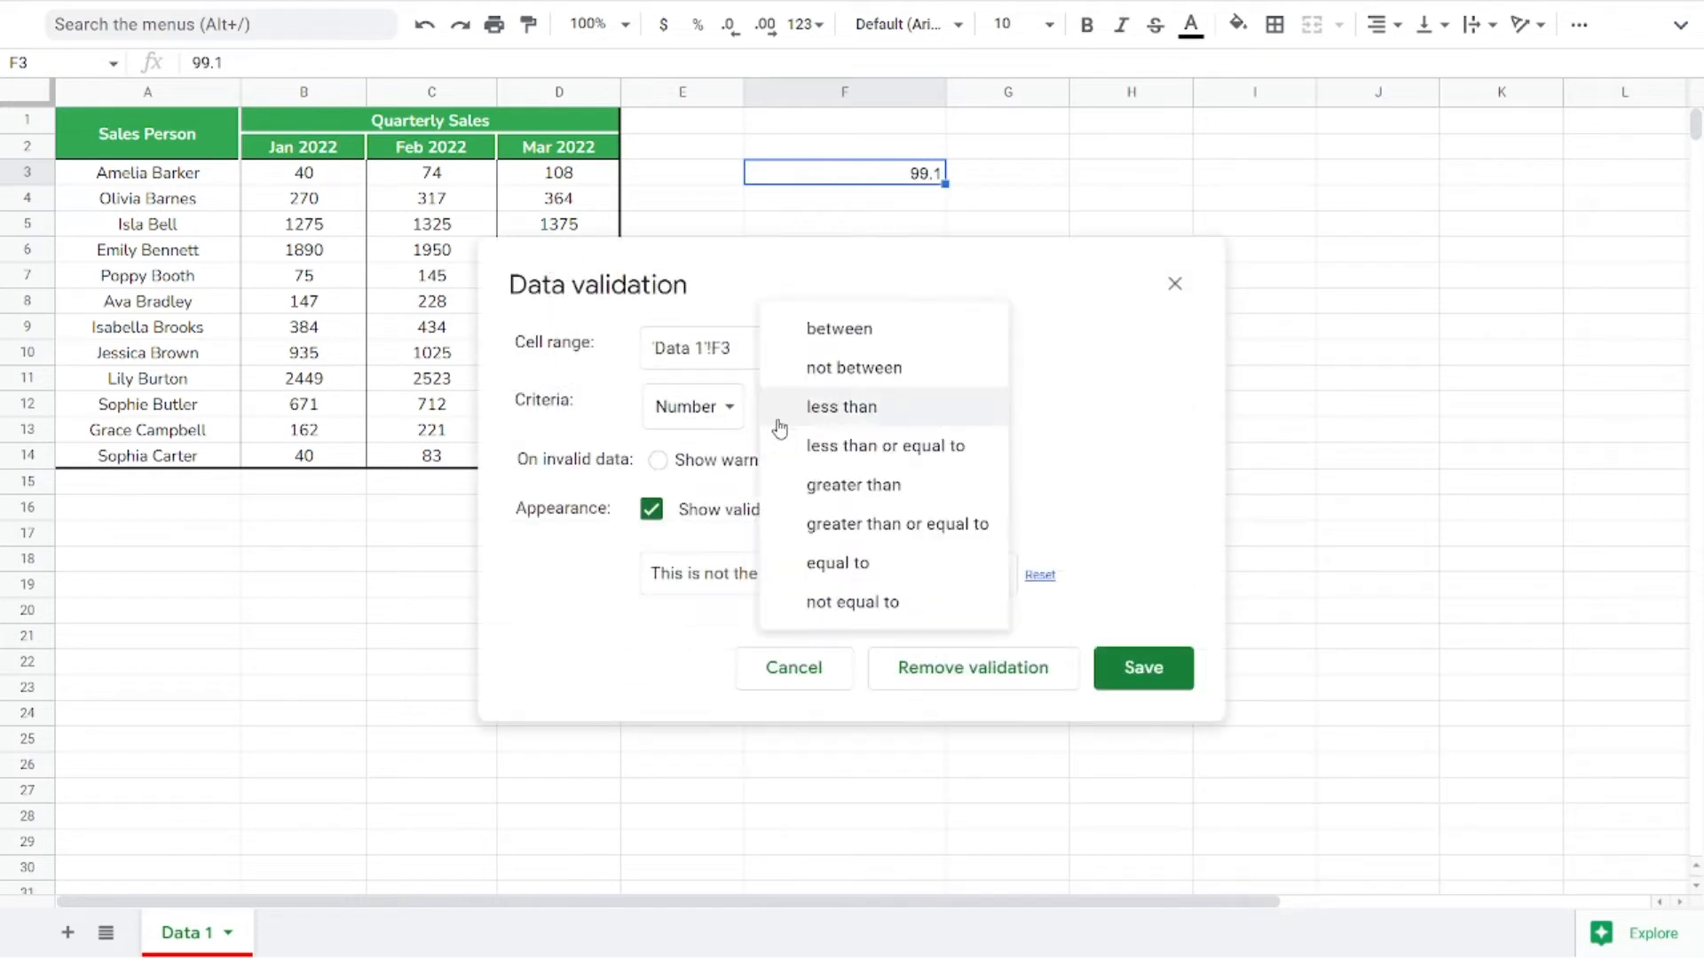
click(817, 333)
Set the number limits of the validation rule to 1000 and 1999, and save it.
click(917, 413)
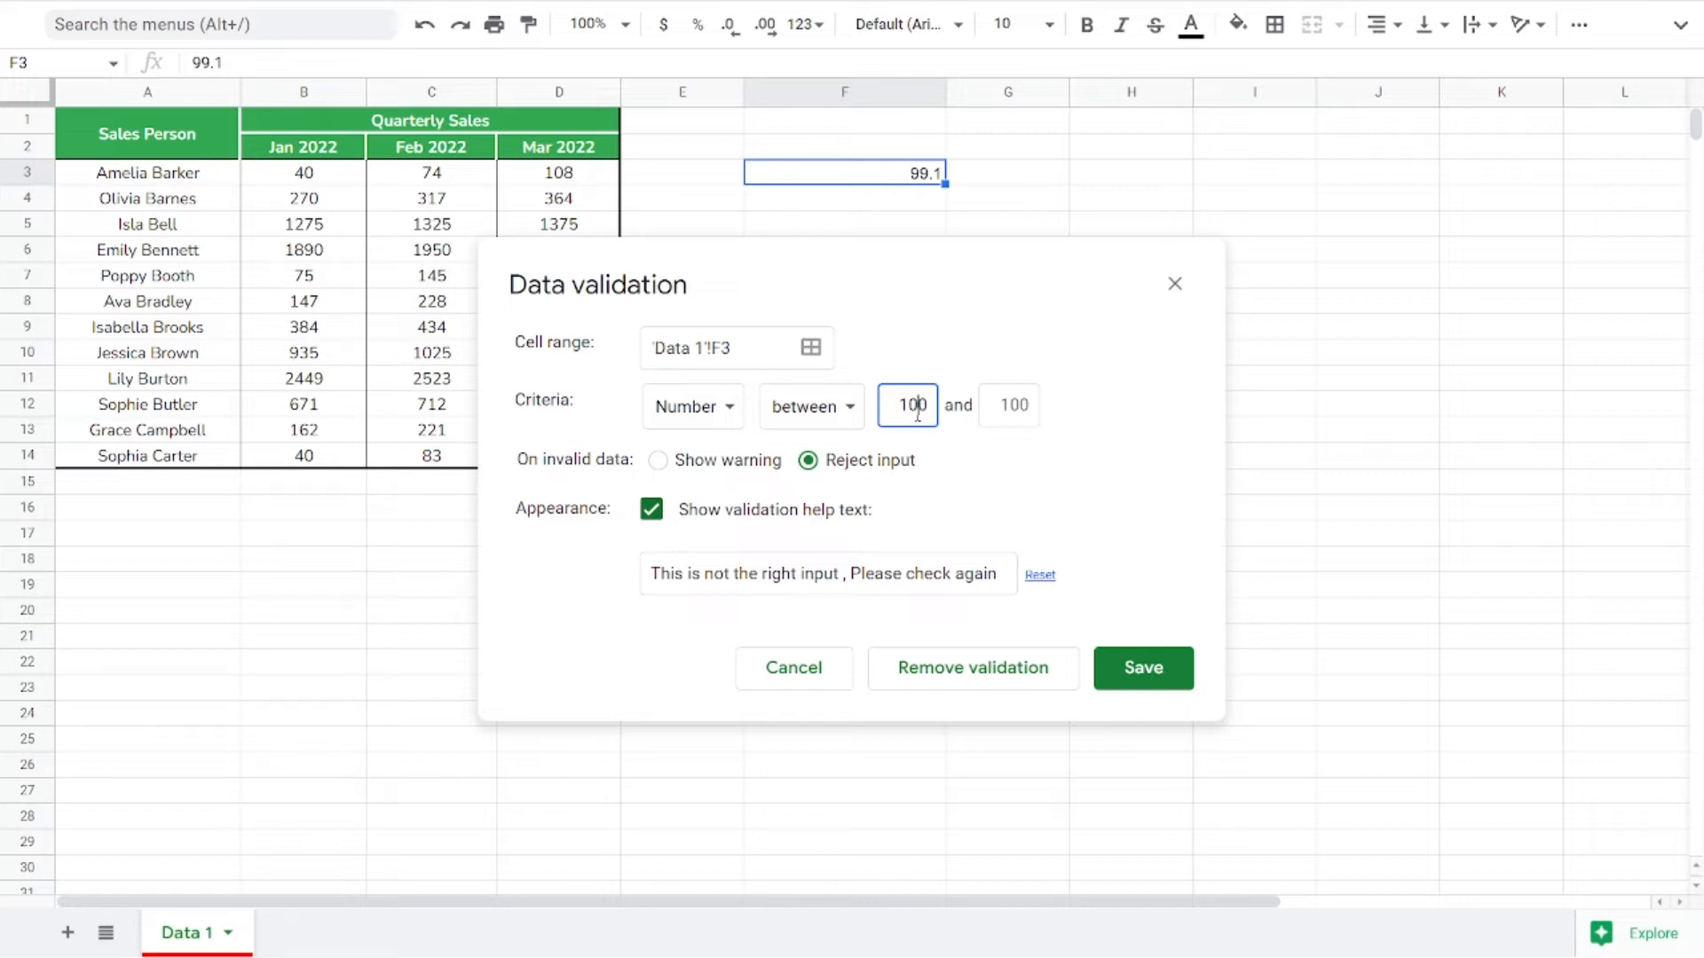
key(BackSpace)
key(BackSpace)
text(000)
click(1028, 399)
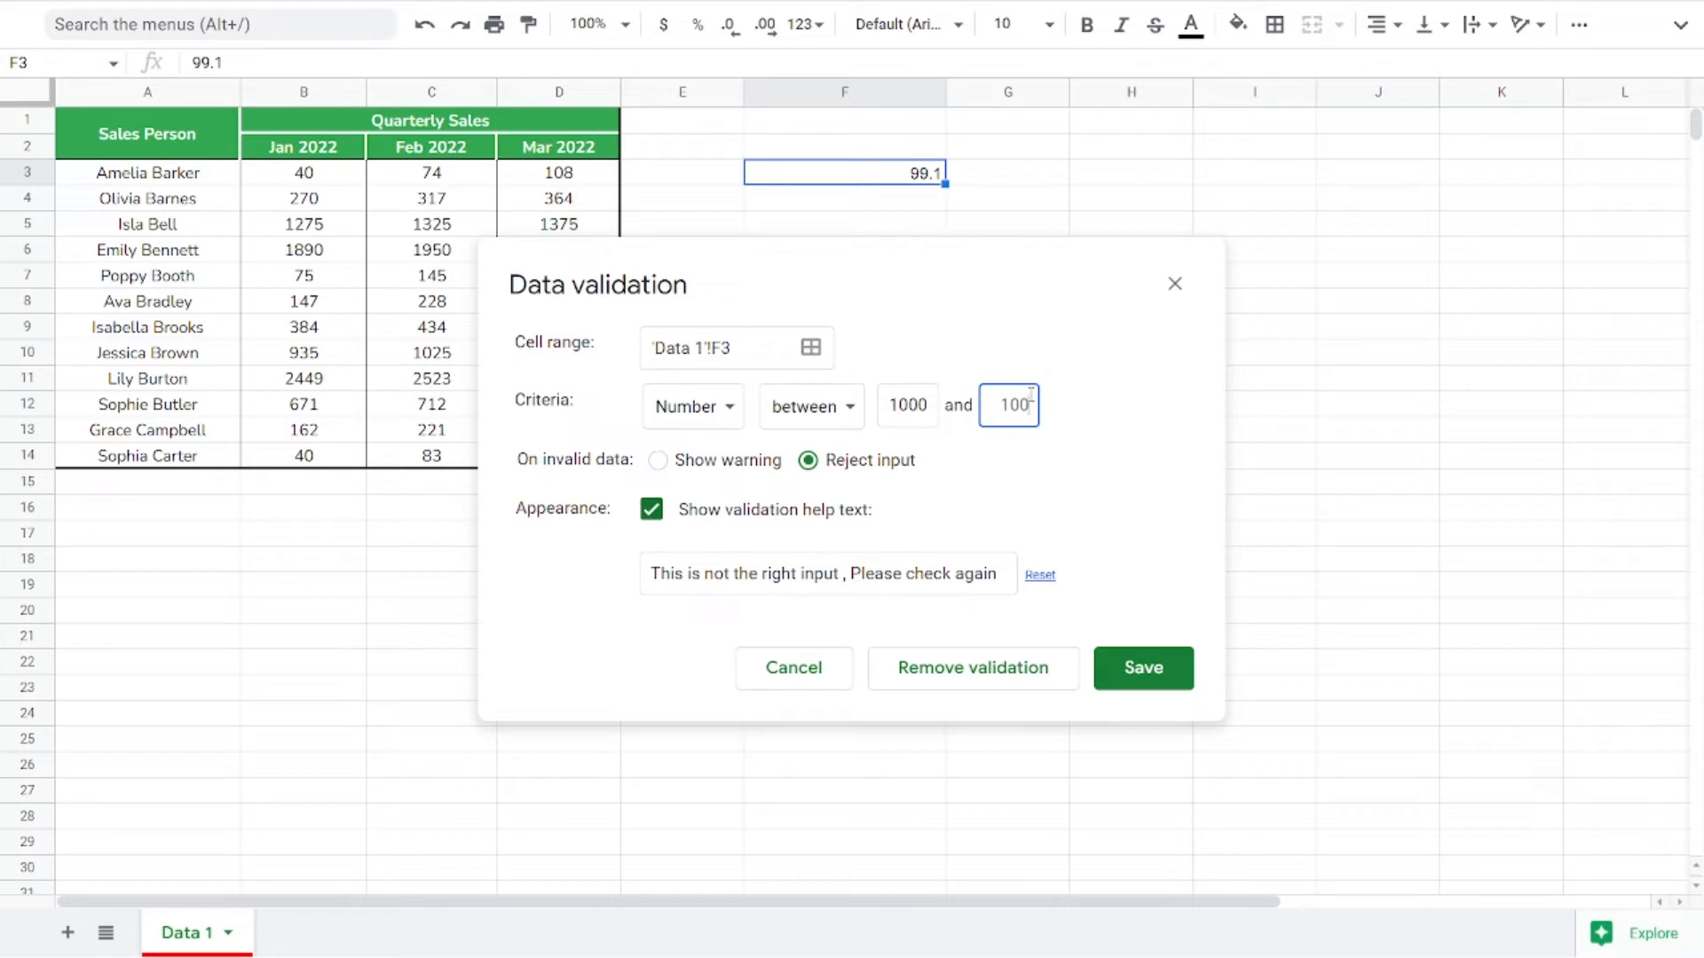
key(BackSpace)
key(BackSpace)
text(999)
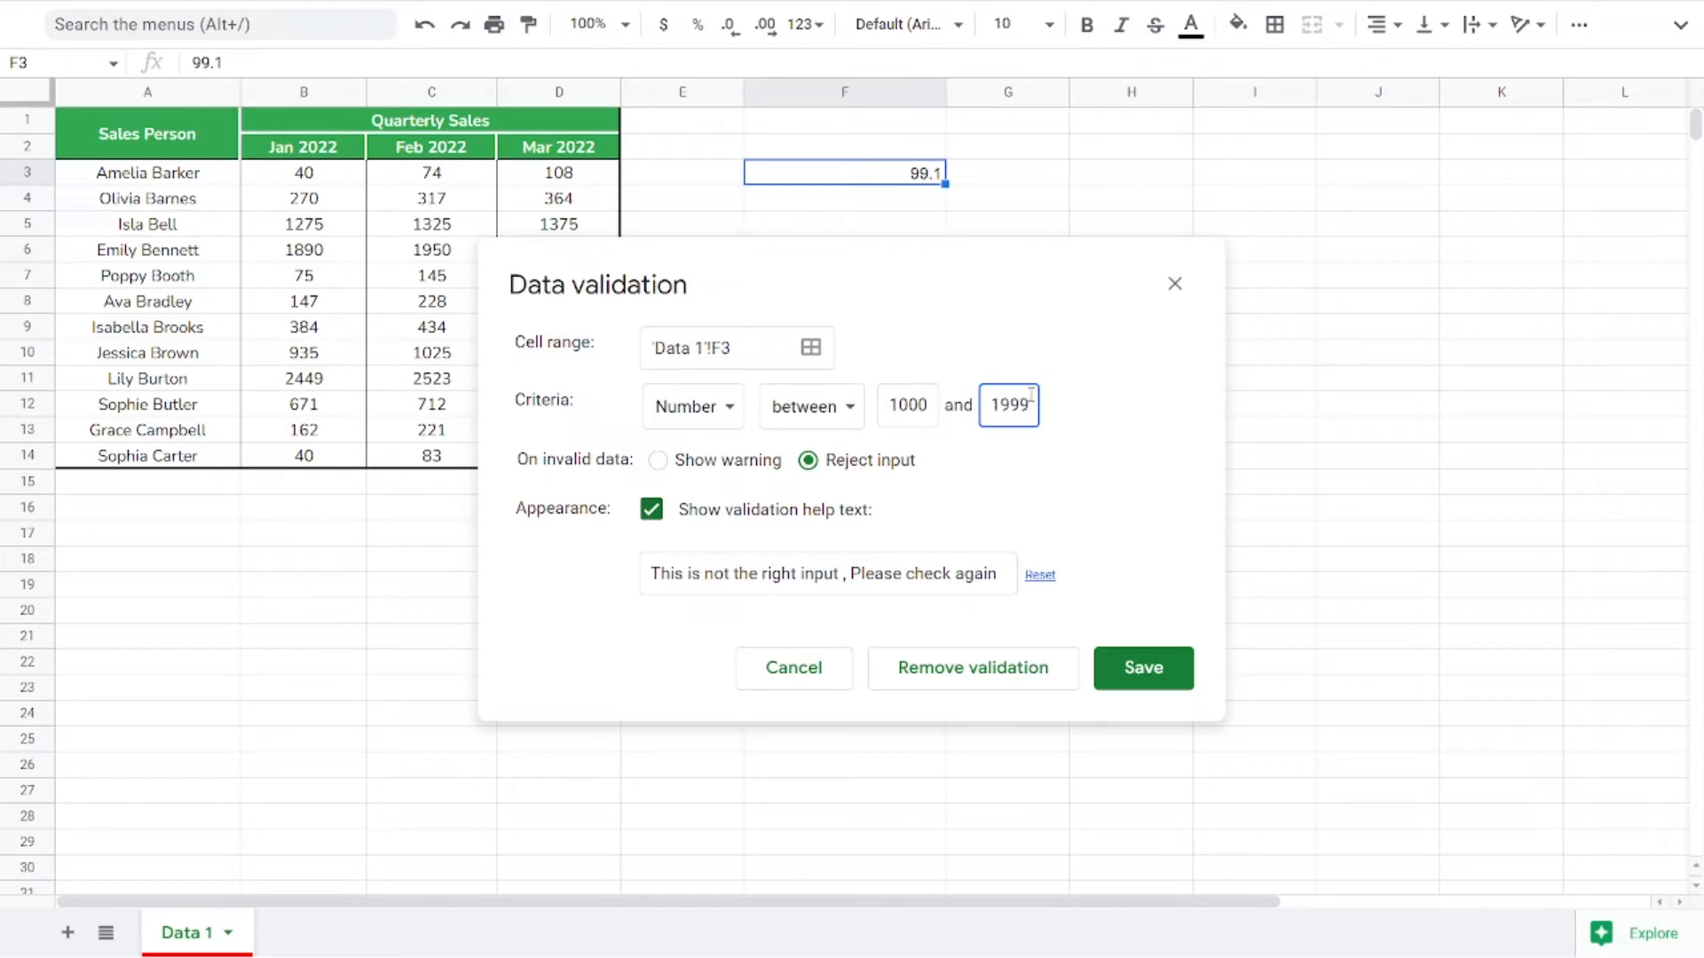
click(1176, 683)
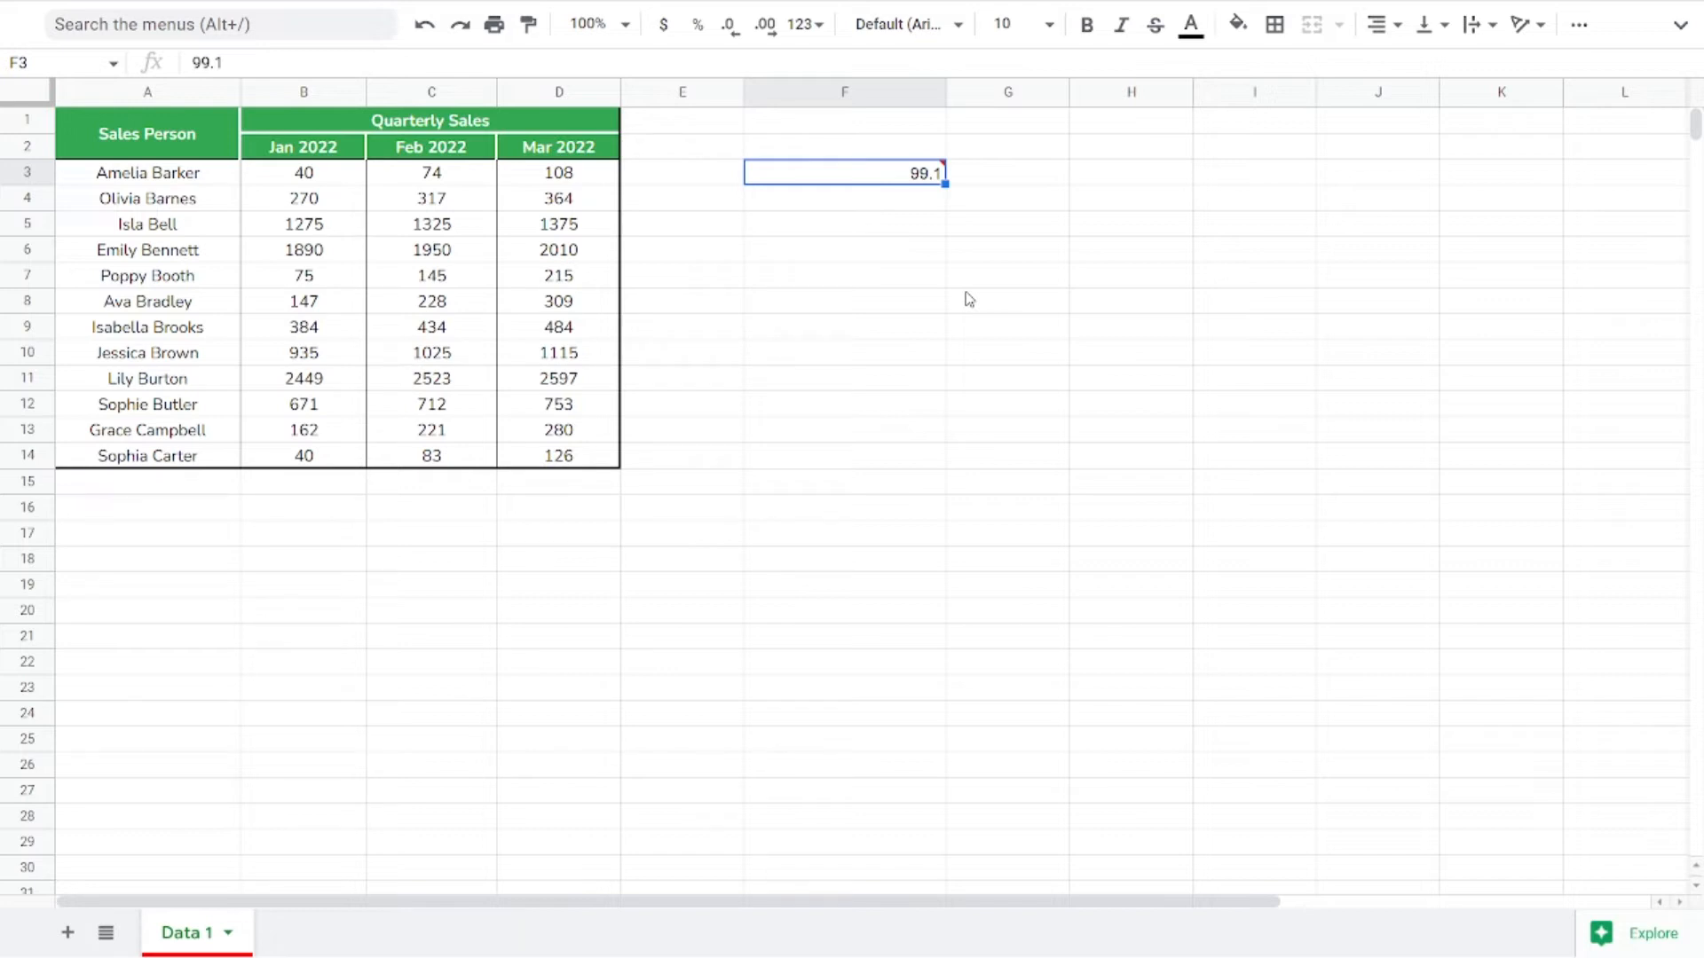
Try to enter 780 in cell F3 to test the lower limit, and dismiss the resulting dialog.
text(780)
key(Return)
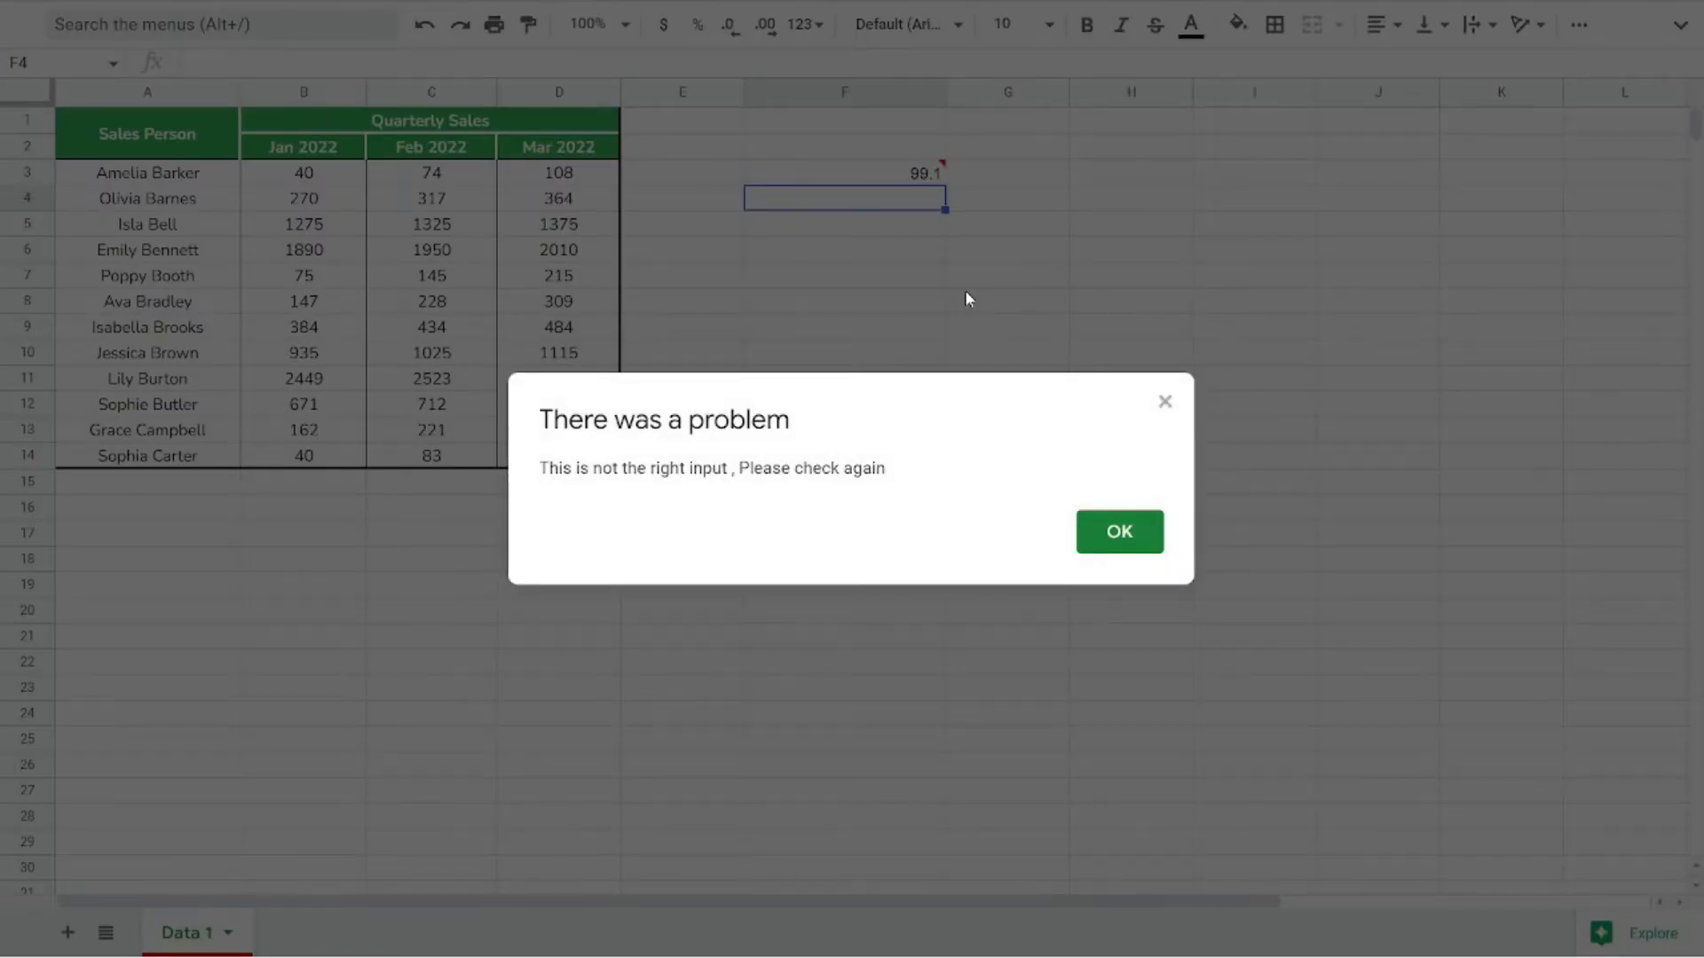
key(Return)
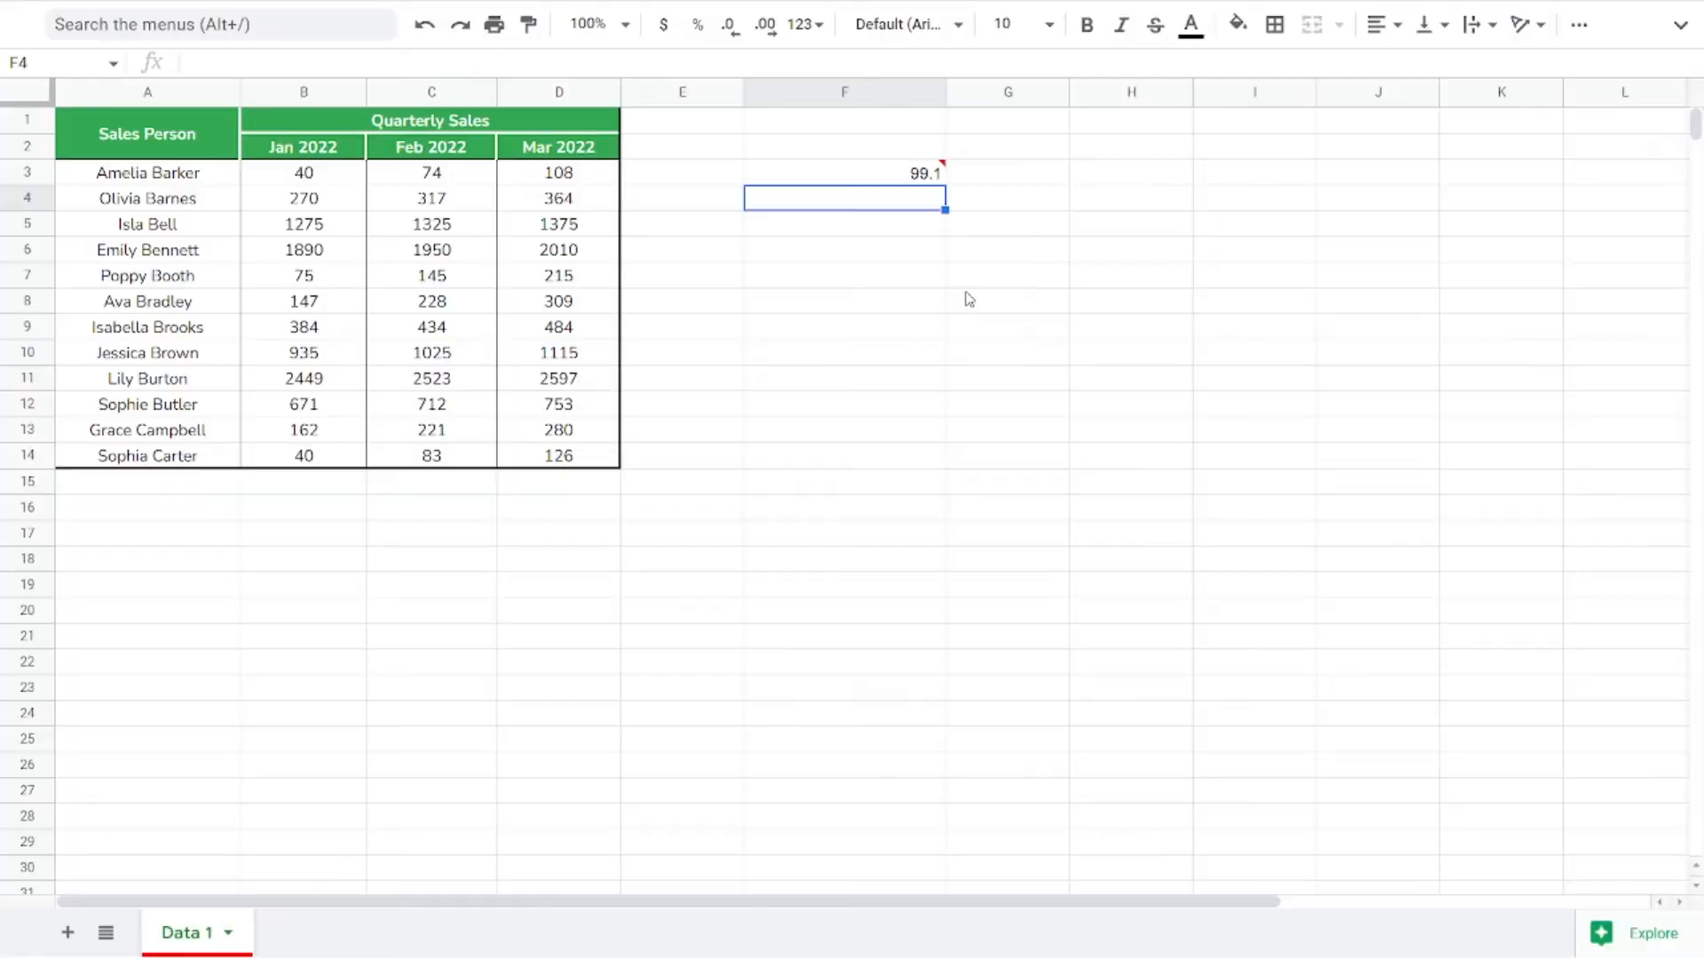
Enter 1000 and then 1999 in cell F3 to test both limits of the number rule.
key(Up)
text(1000)
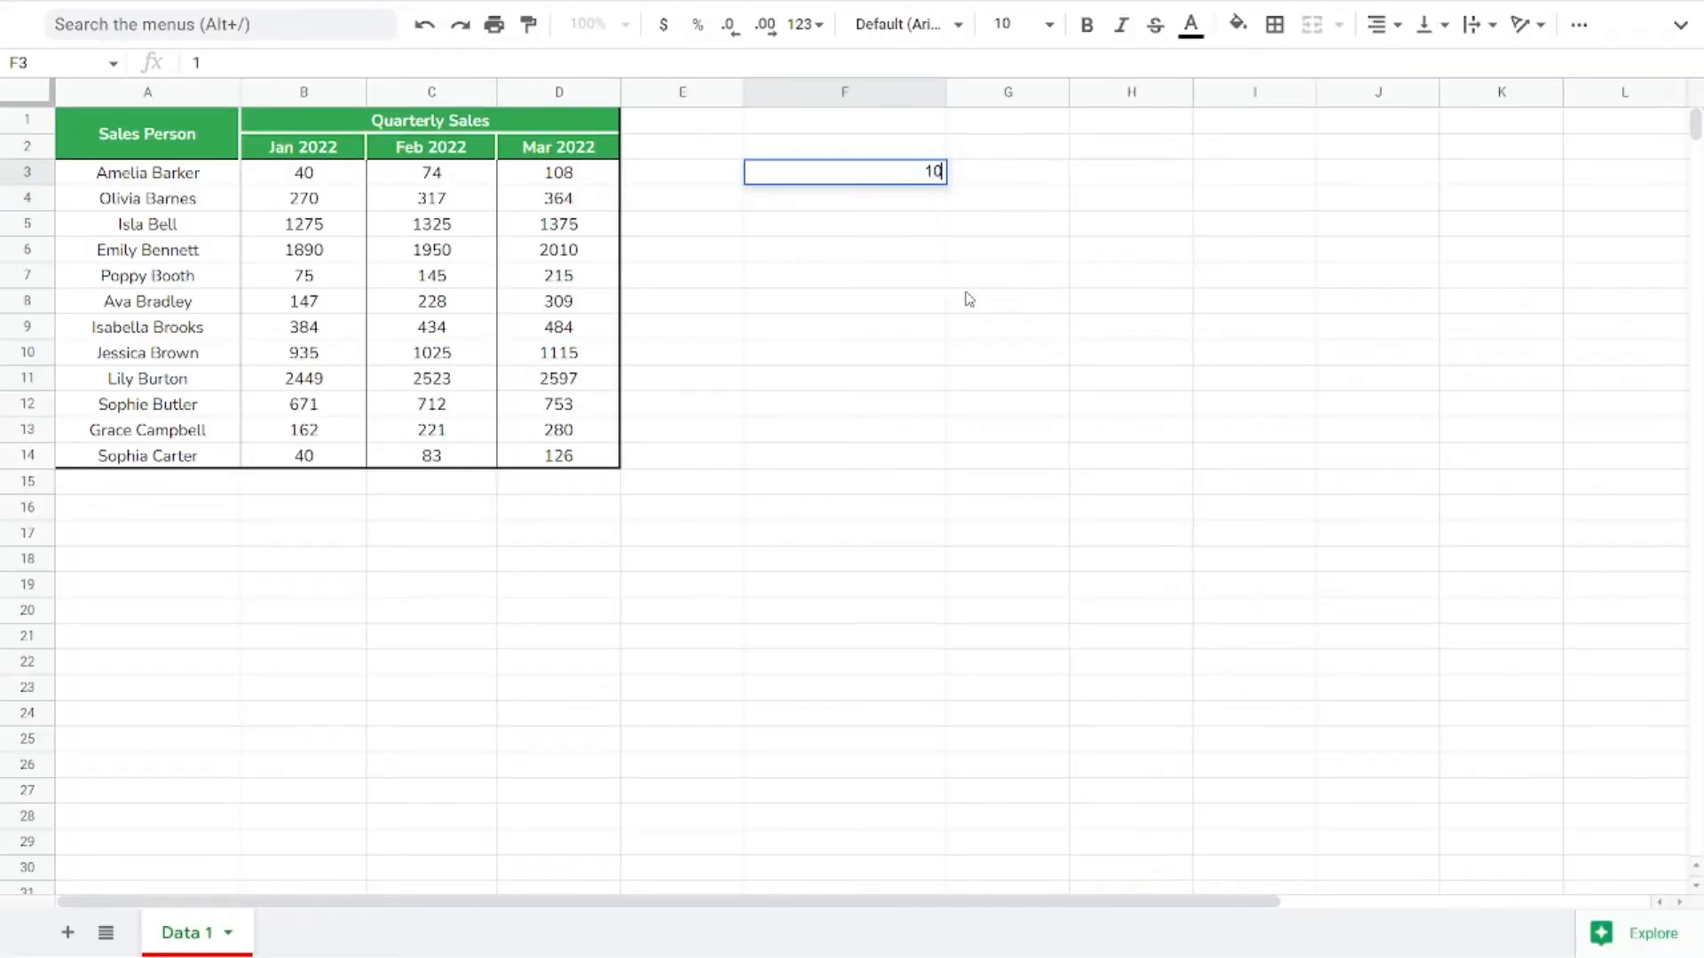
key(Return)
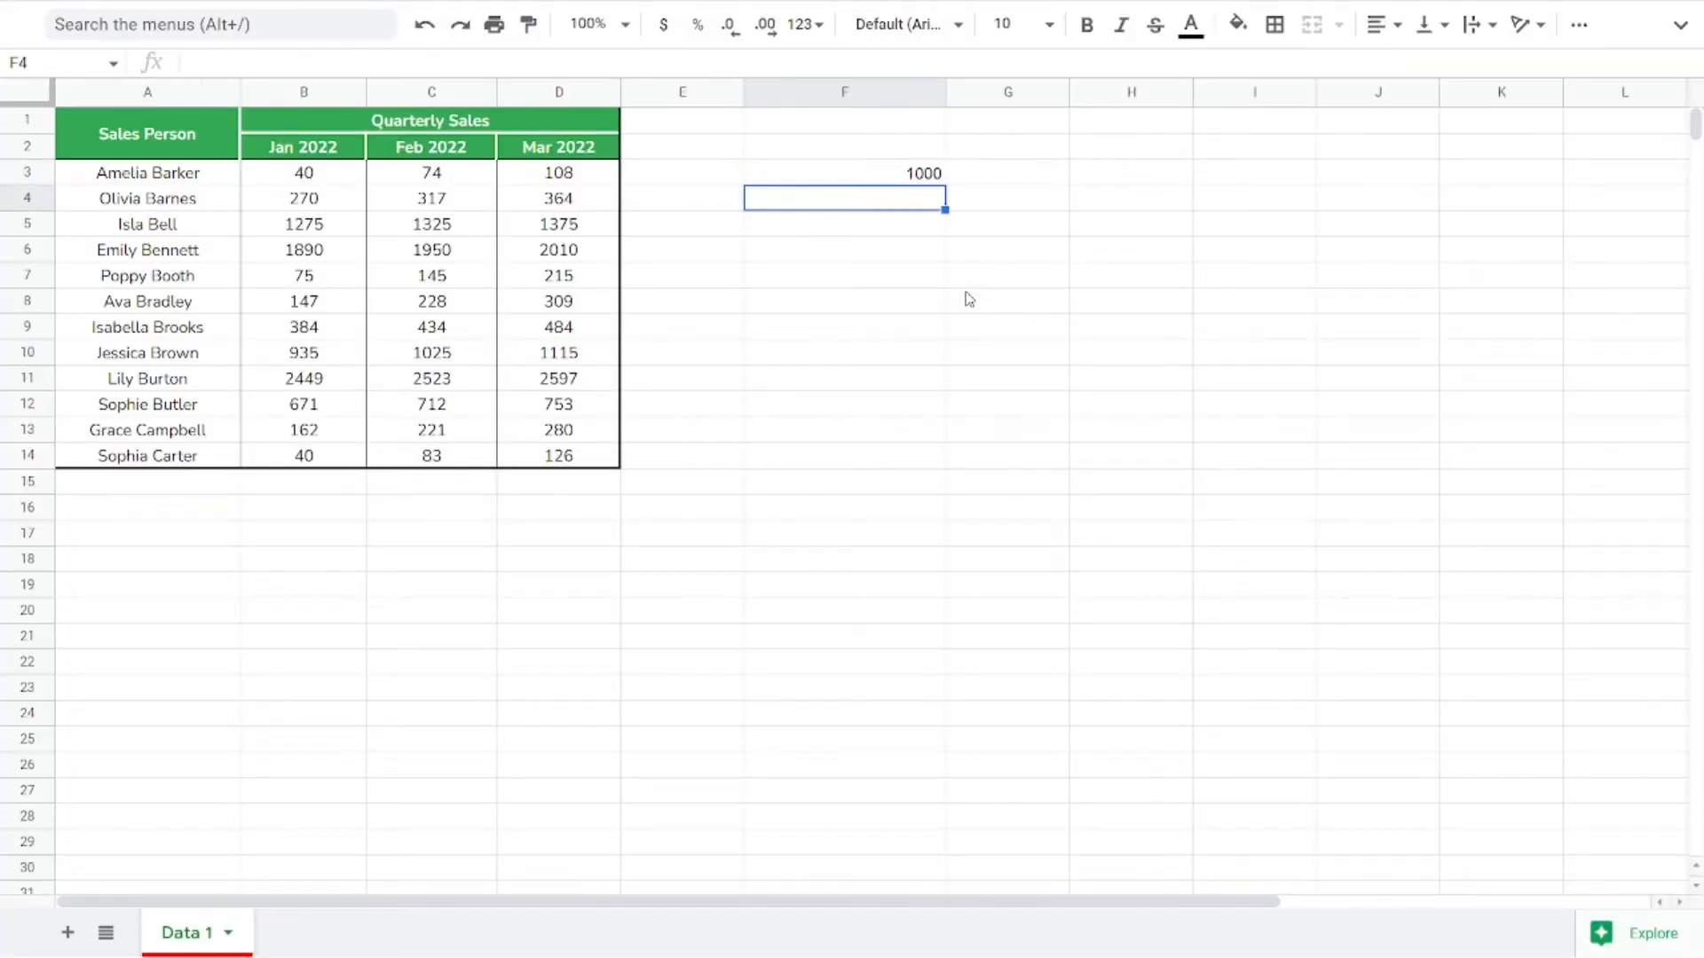
key(Up)
text(19)
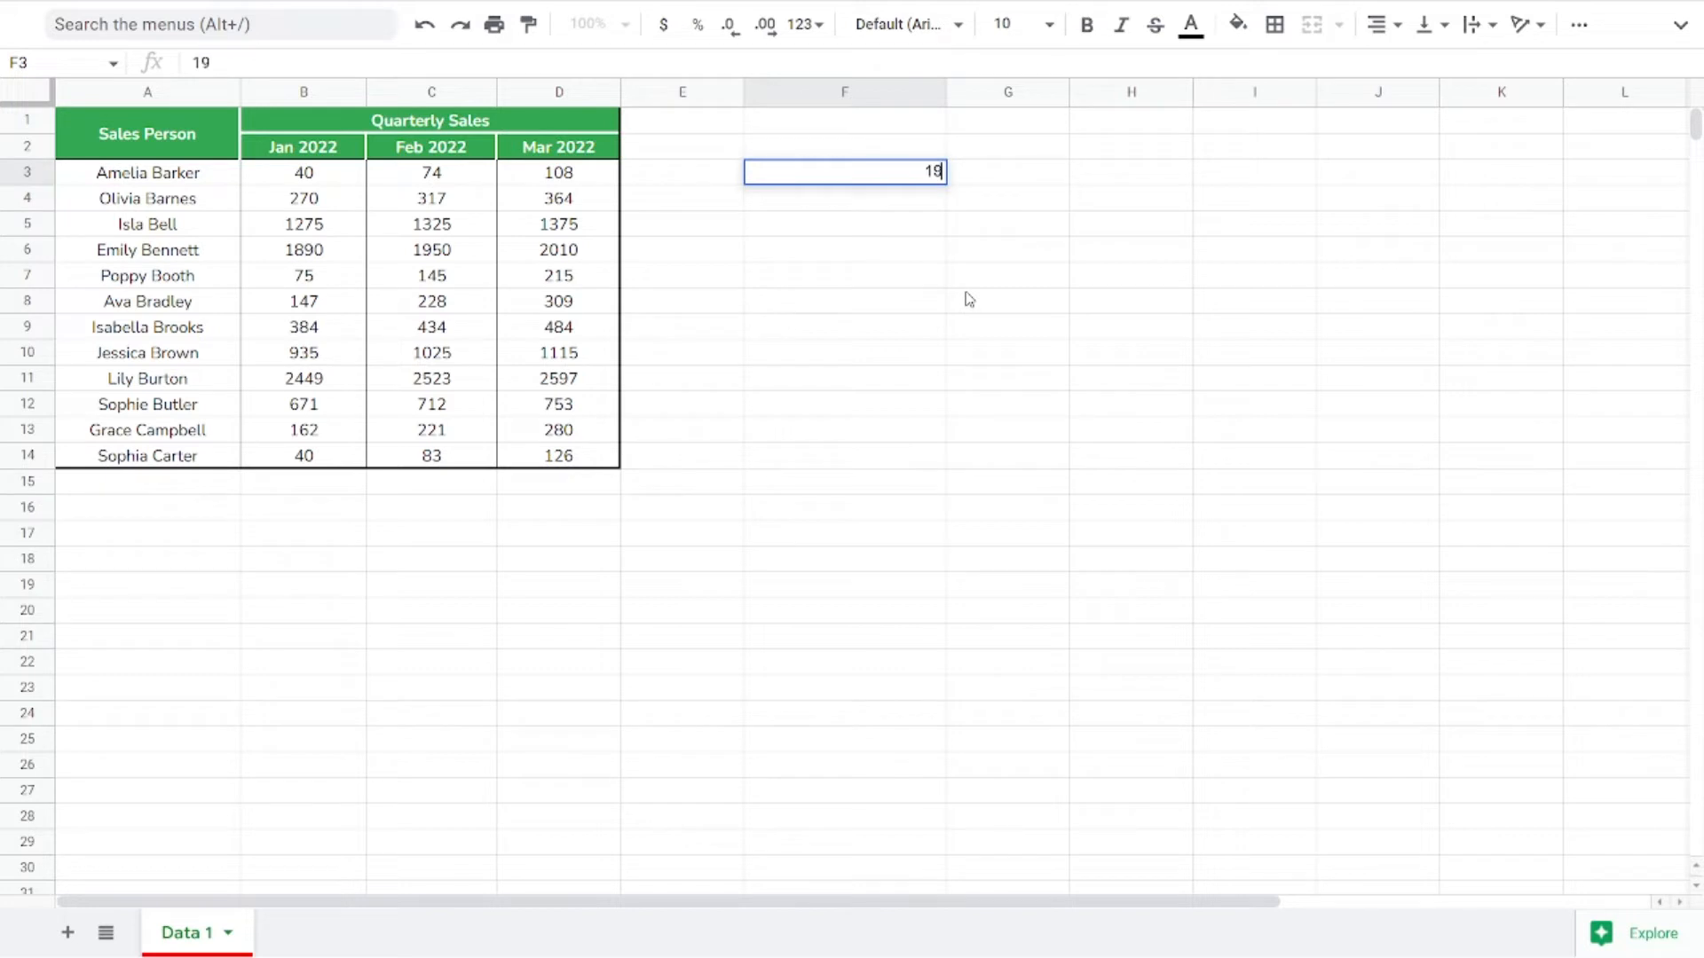
text(99)
key(Return)
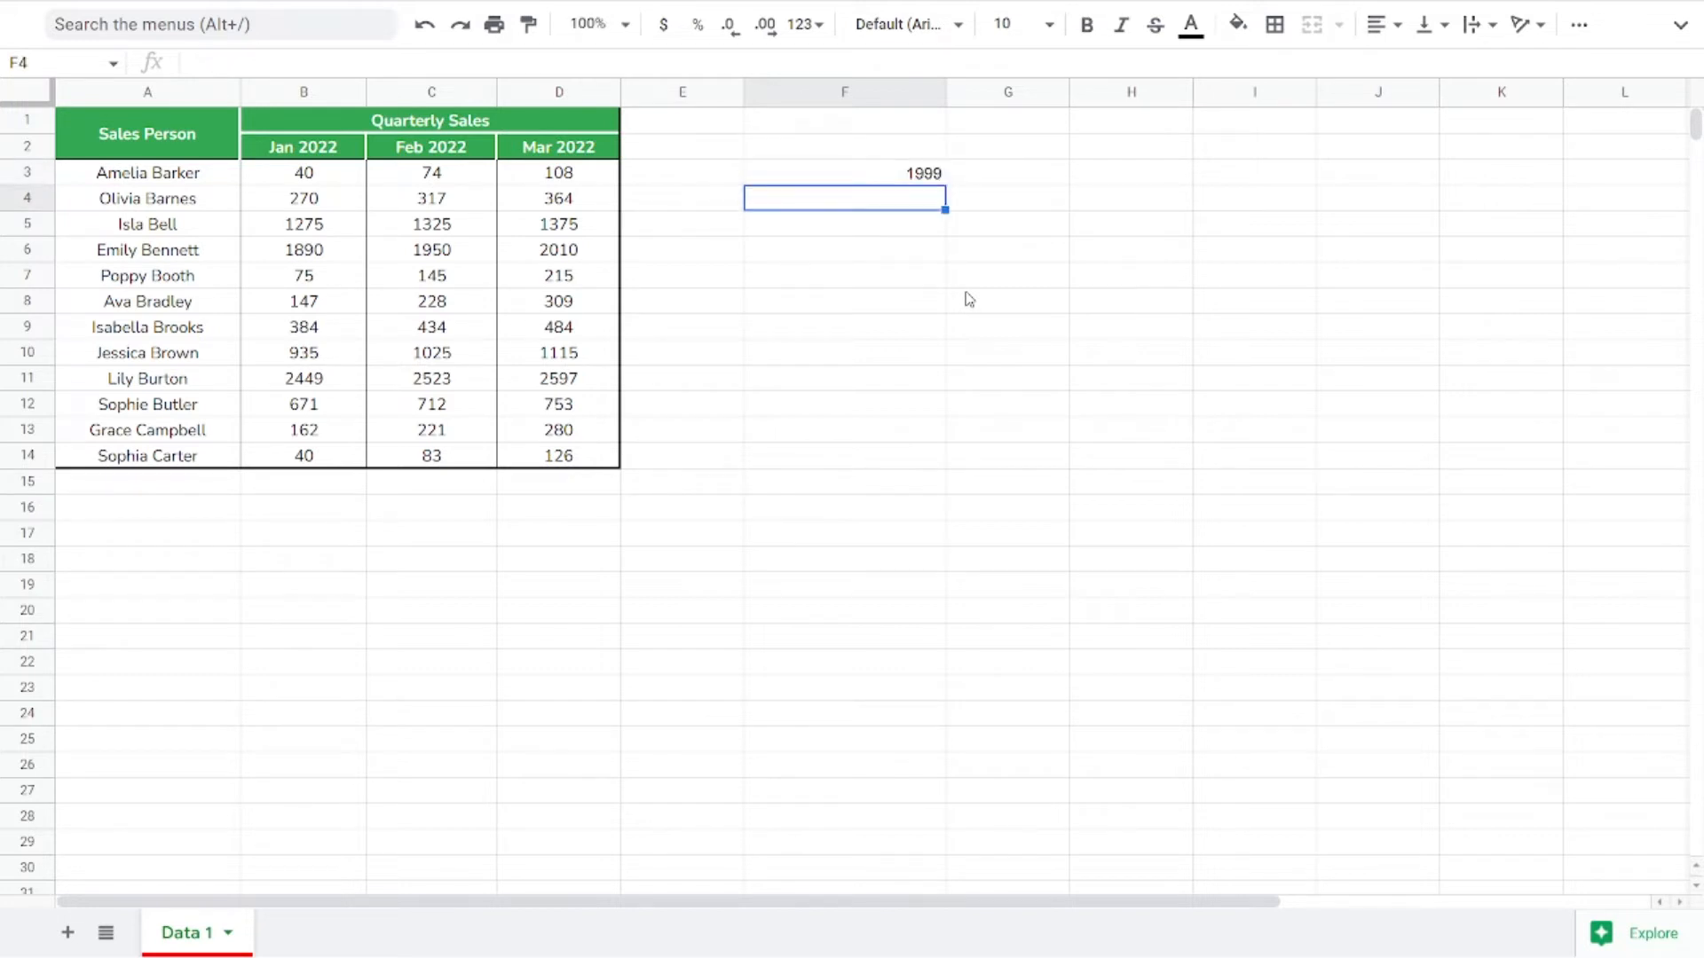
Try to enter 4000 in cell F3 to test the upper limit, and dismiss the resulting dialog.
key(Up)
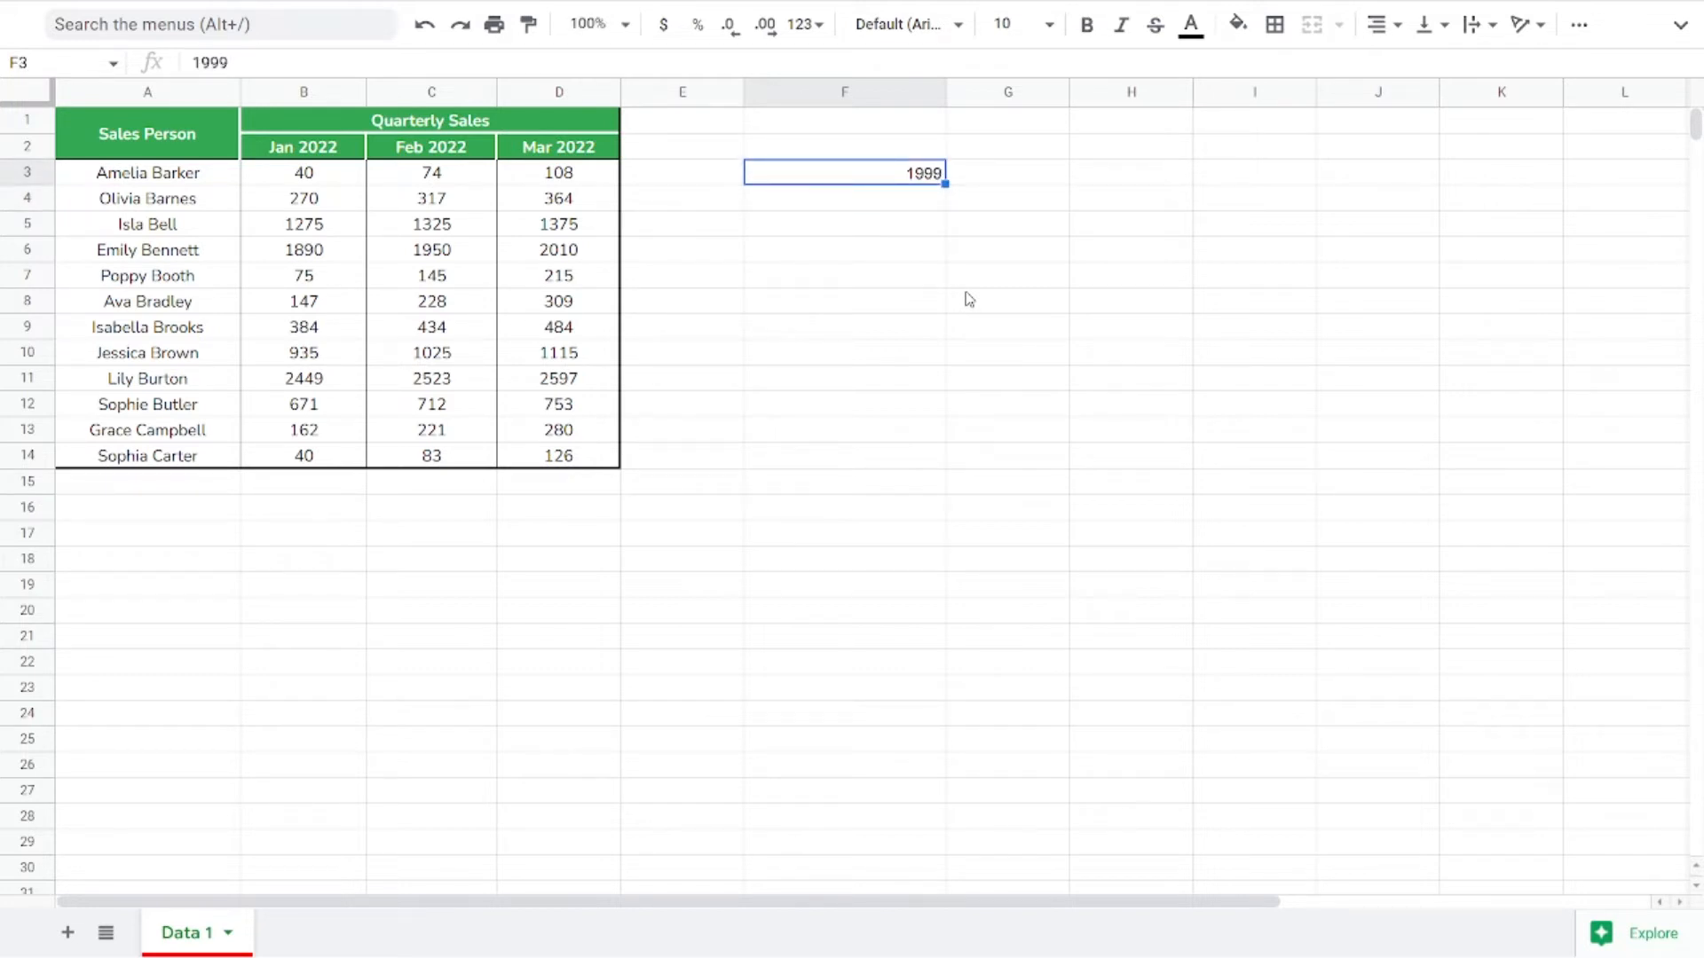
text(4000)
key(Return)
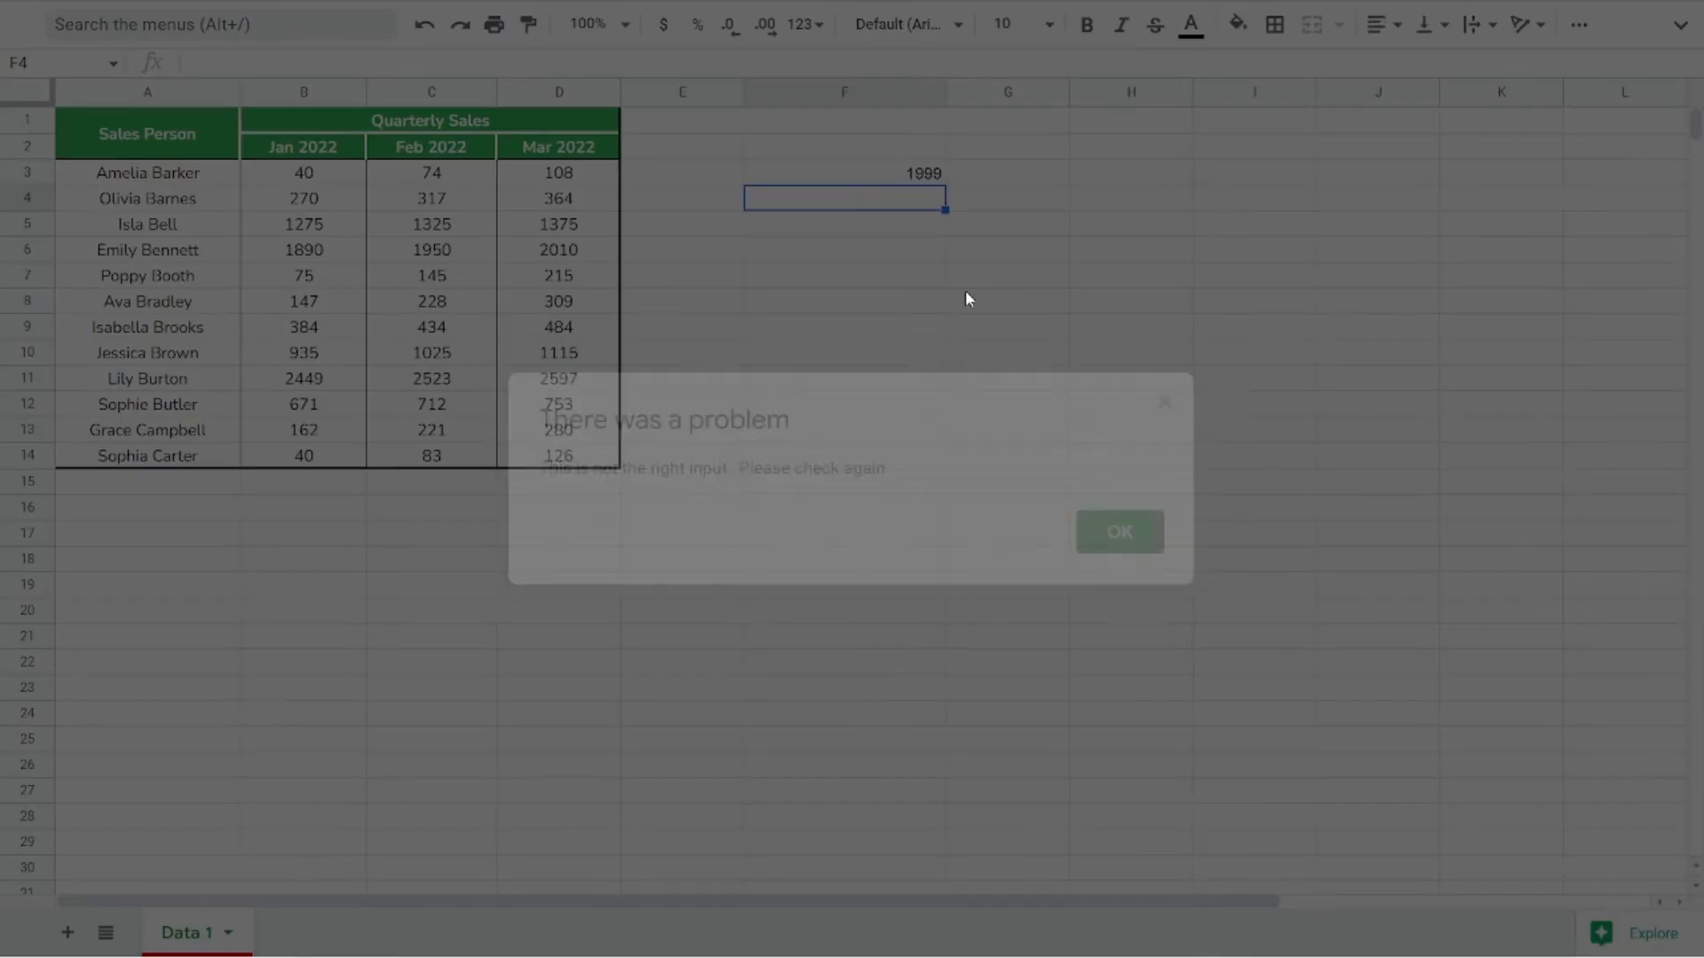
key(Return)
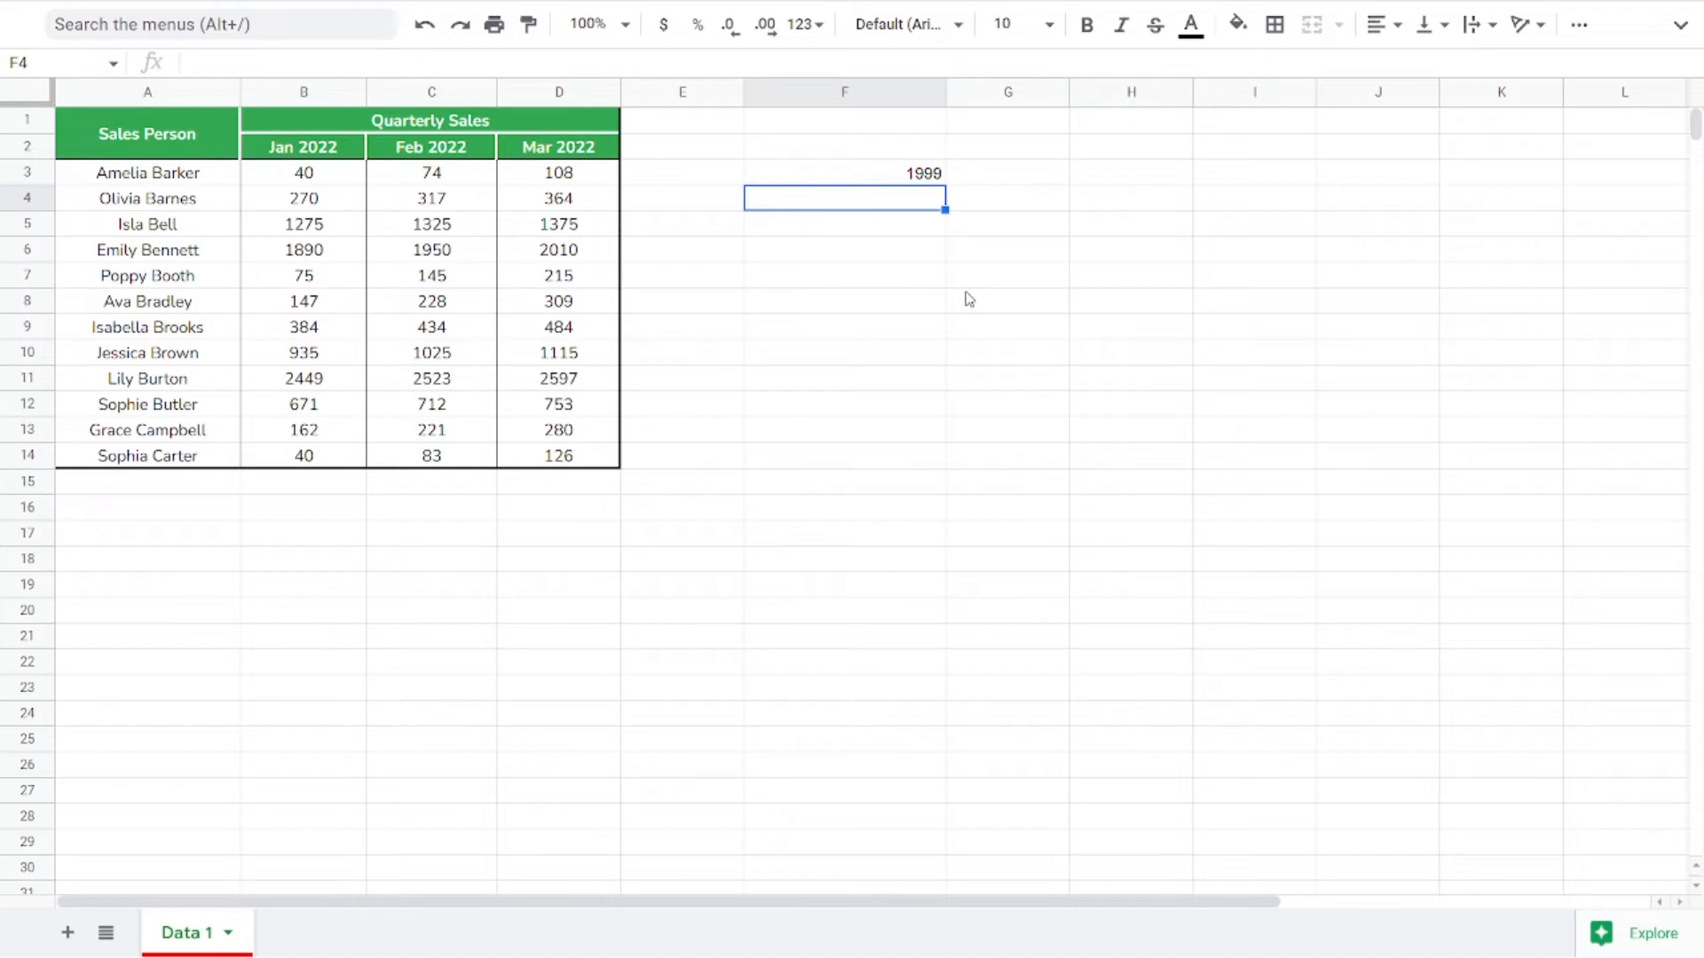
Change the validation criteria of cell F3 to text that contains "Approved" and save the rule.
key(Up)
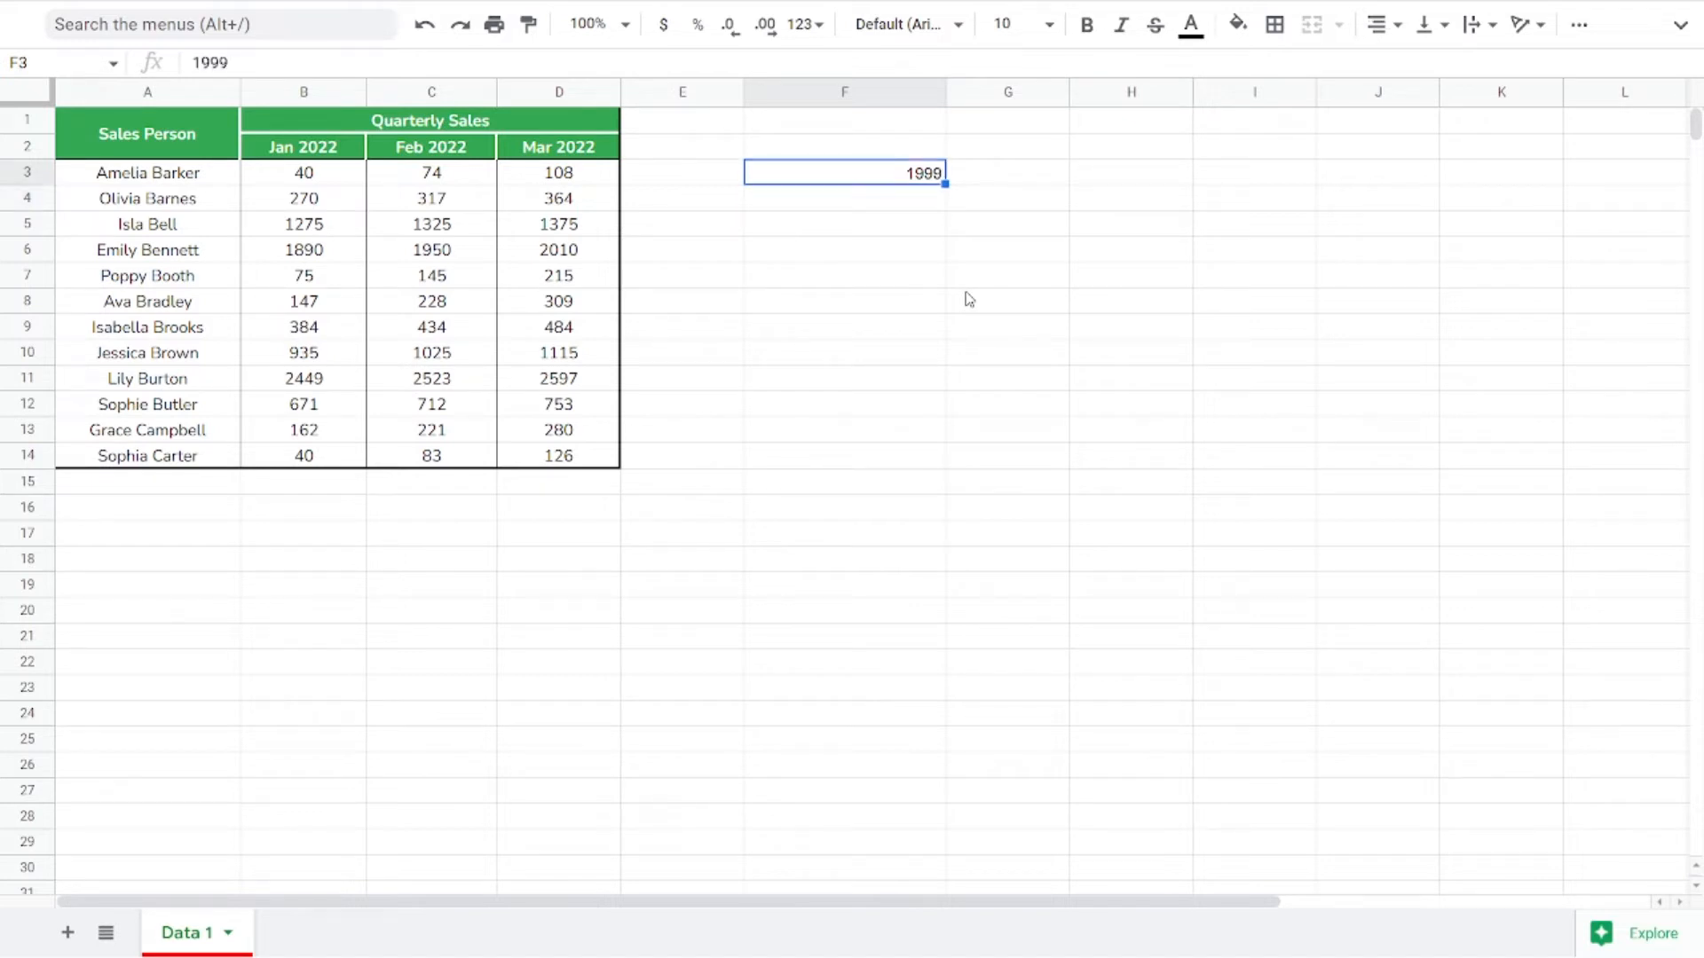
right_click(904, 176)
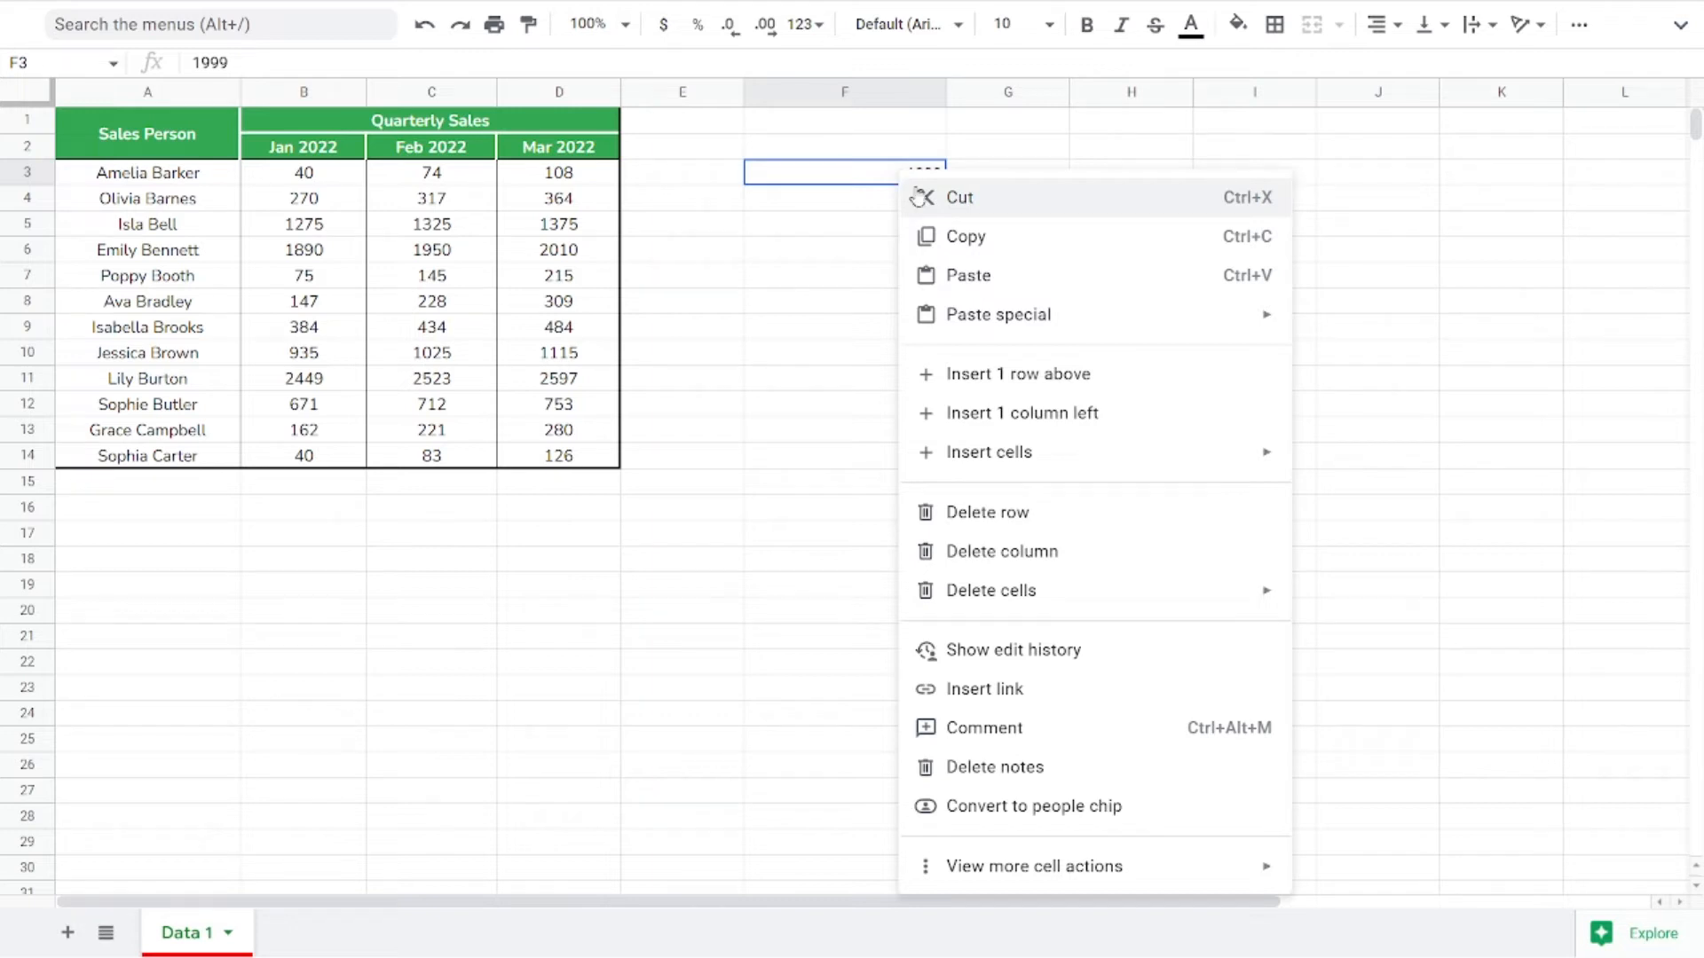
mouse_move(1170, 887)
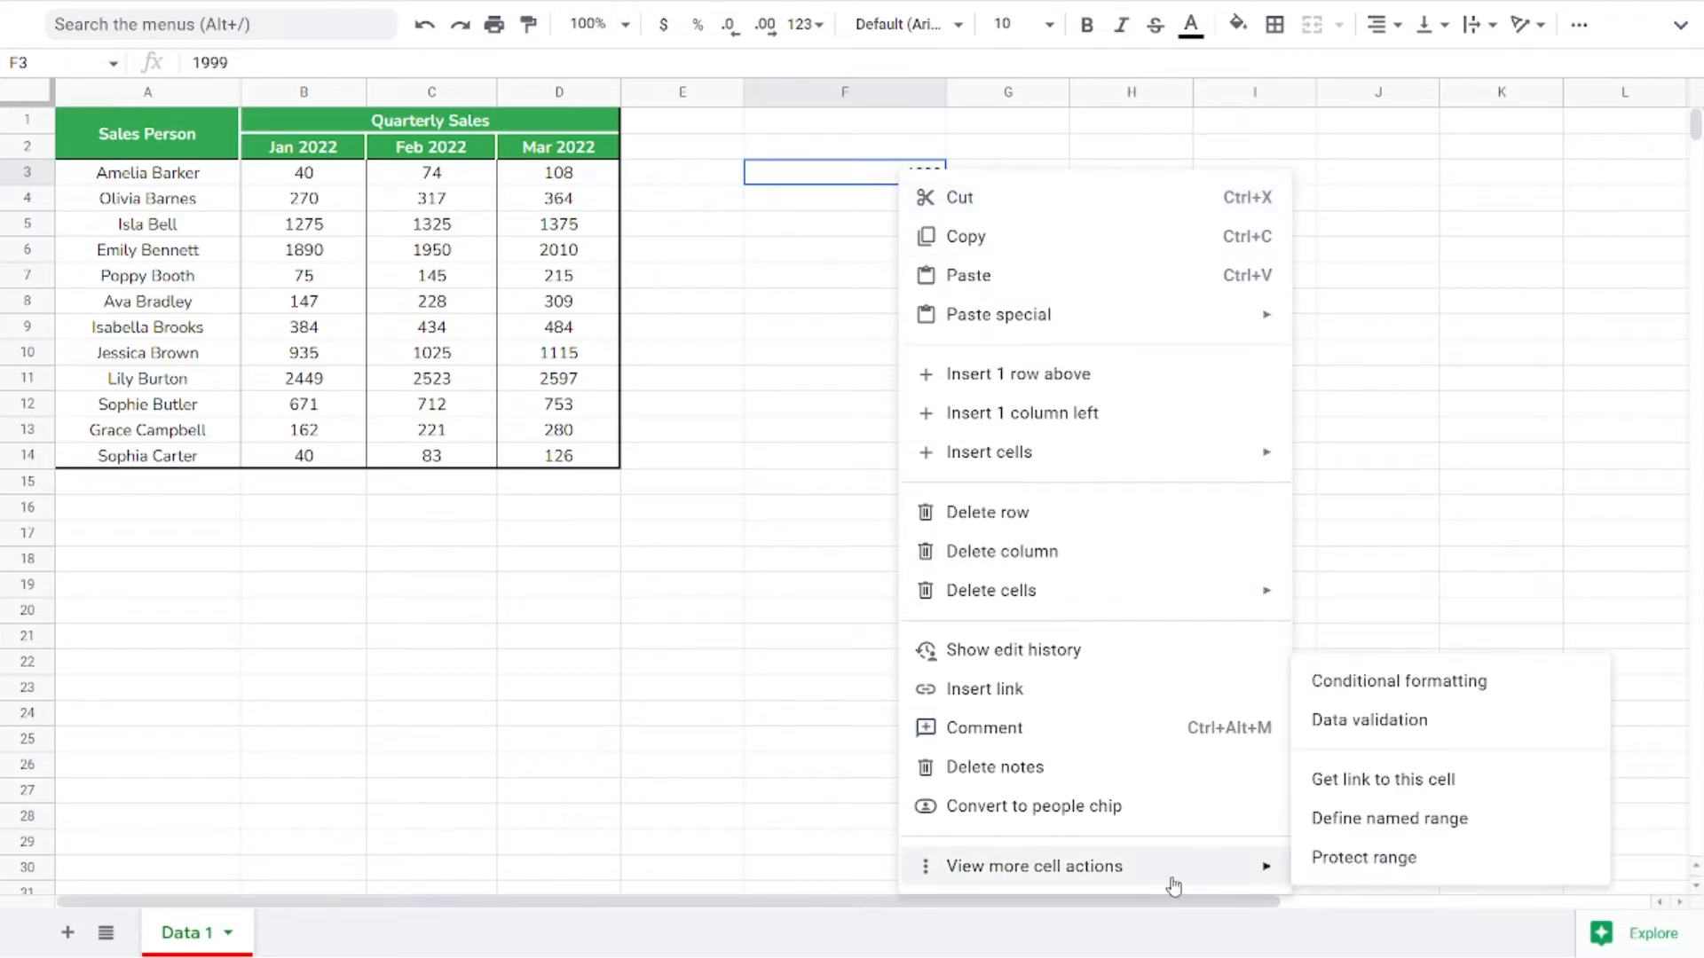
click(1360, 721)
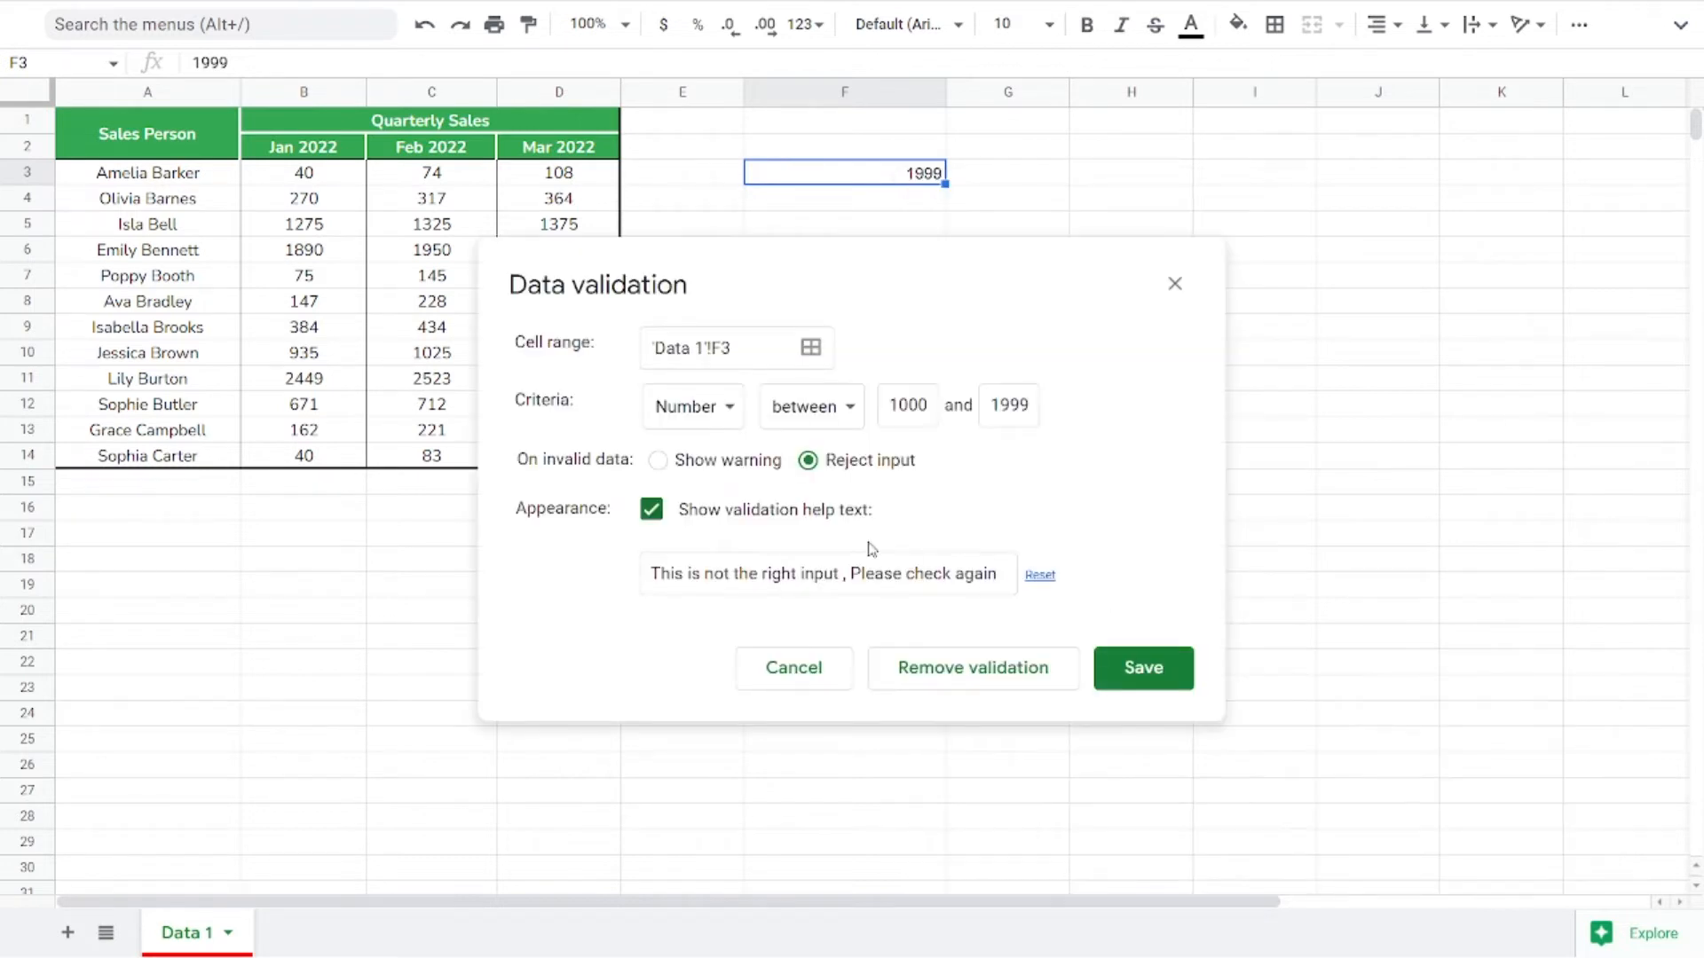
click(710, 406)
click(709, 454)
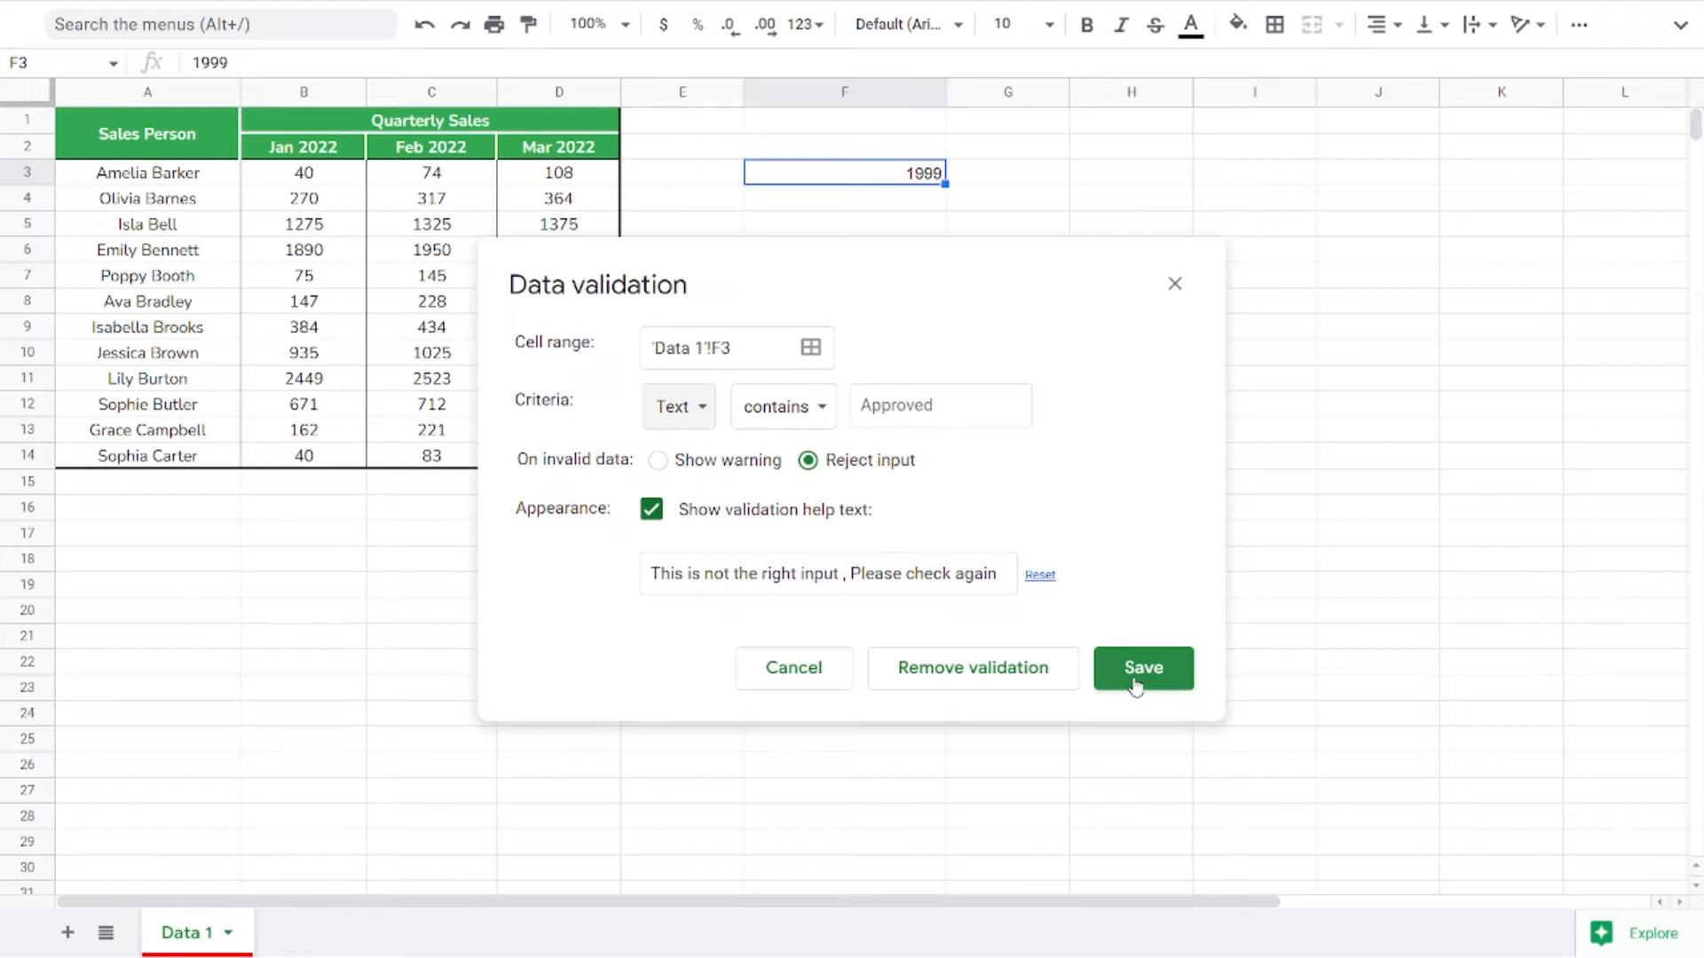
click(968, 393)
text(Approved)
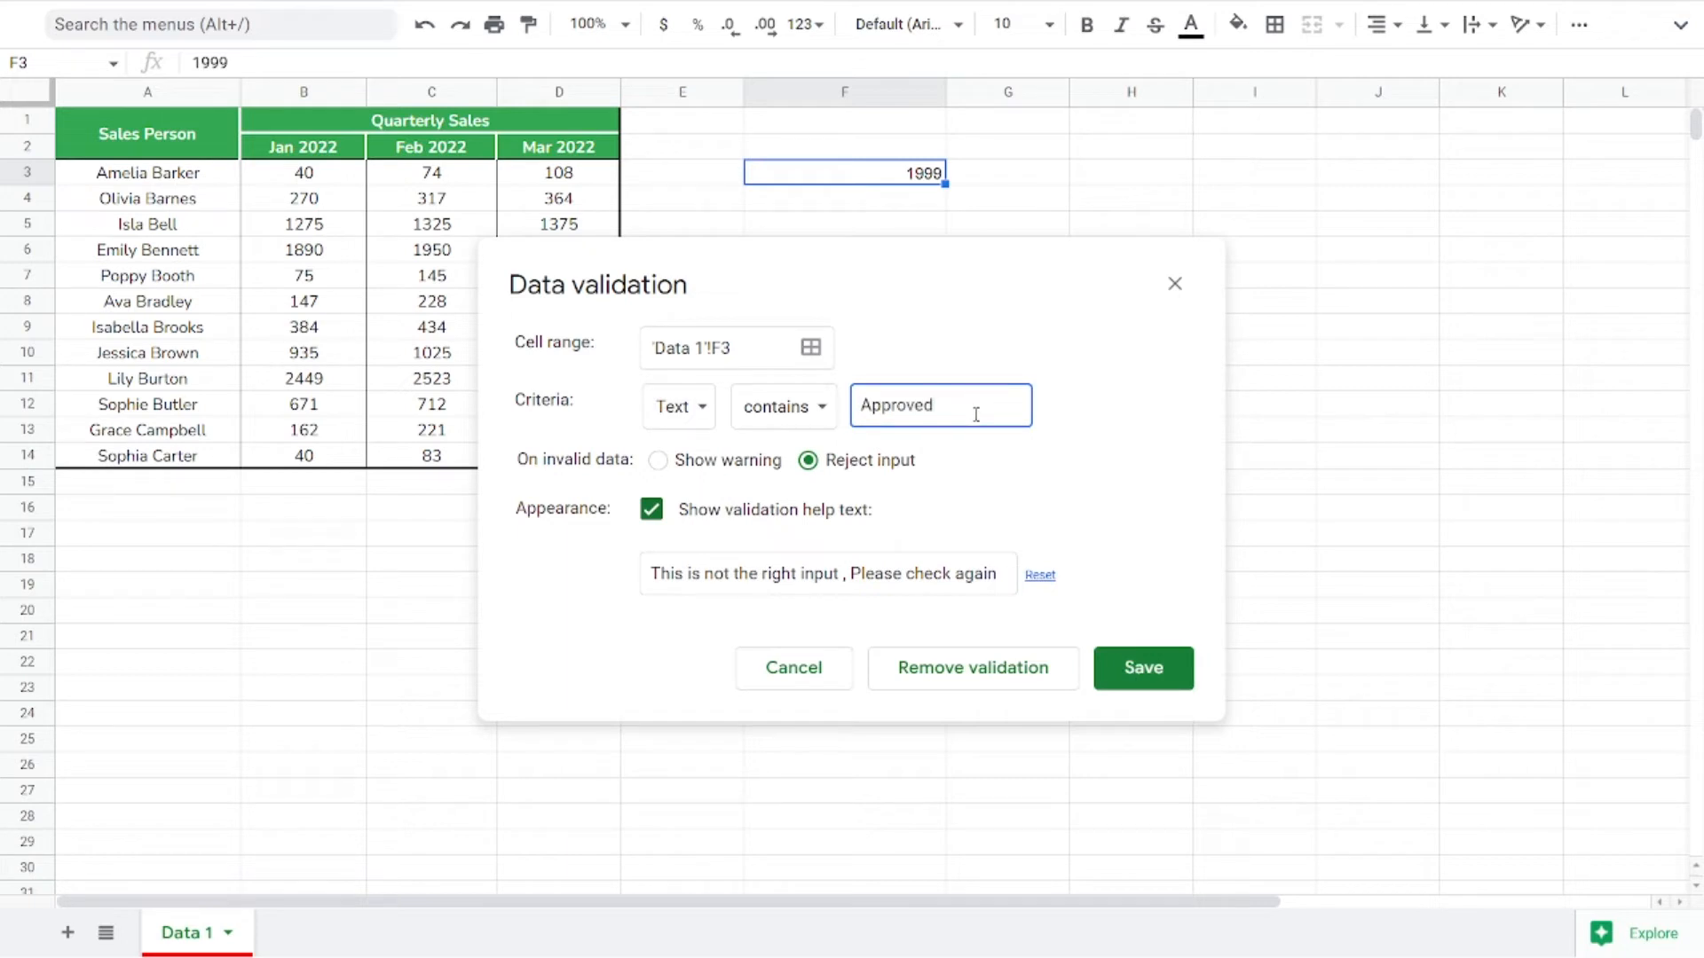
click(1133, 677)
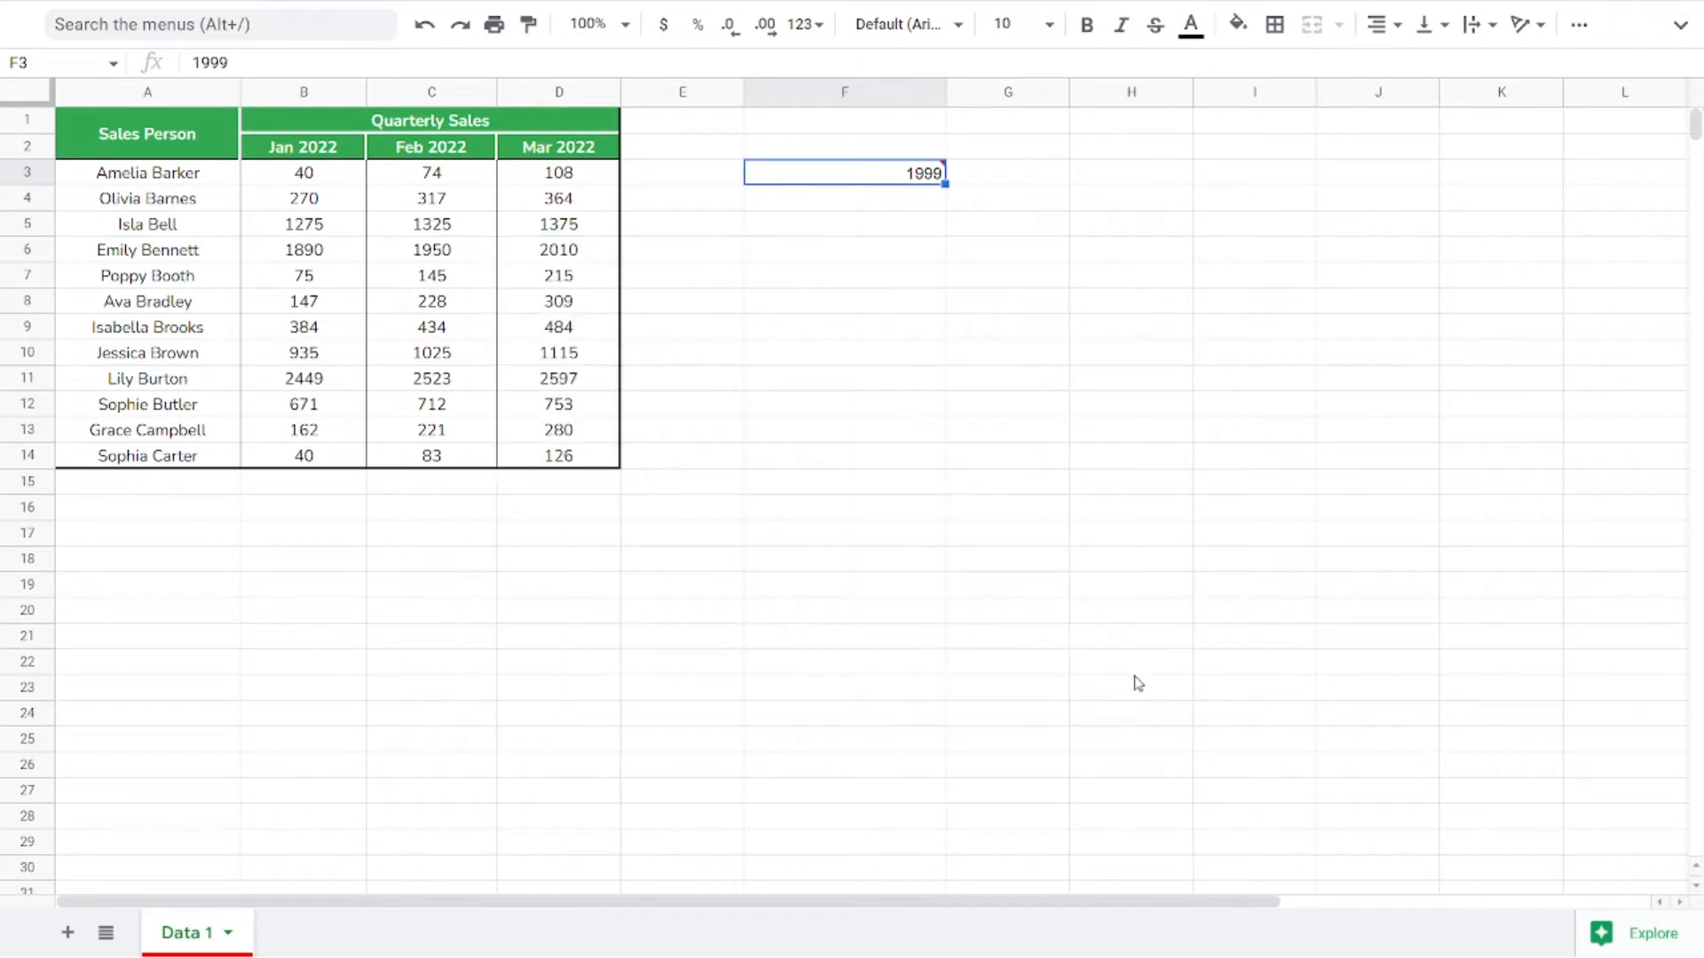
Replace the content of cell F3 with "Approved" to test the text rule.
key(Delete)
text(Approved)
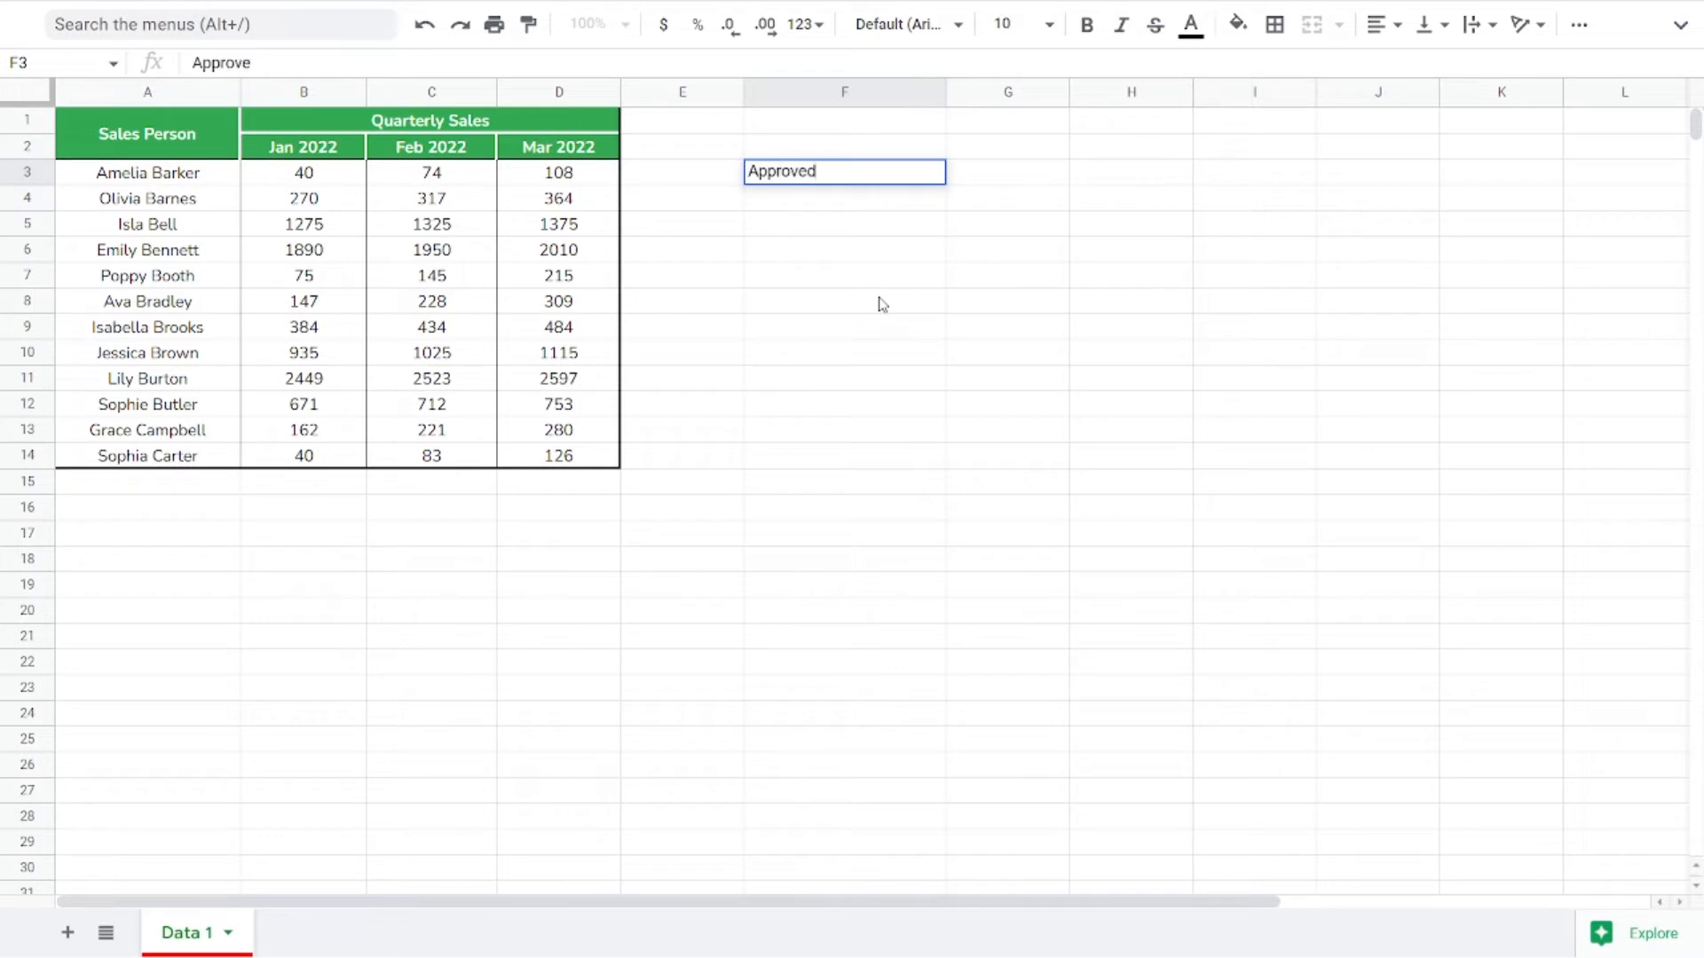
key(Return)
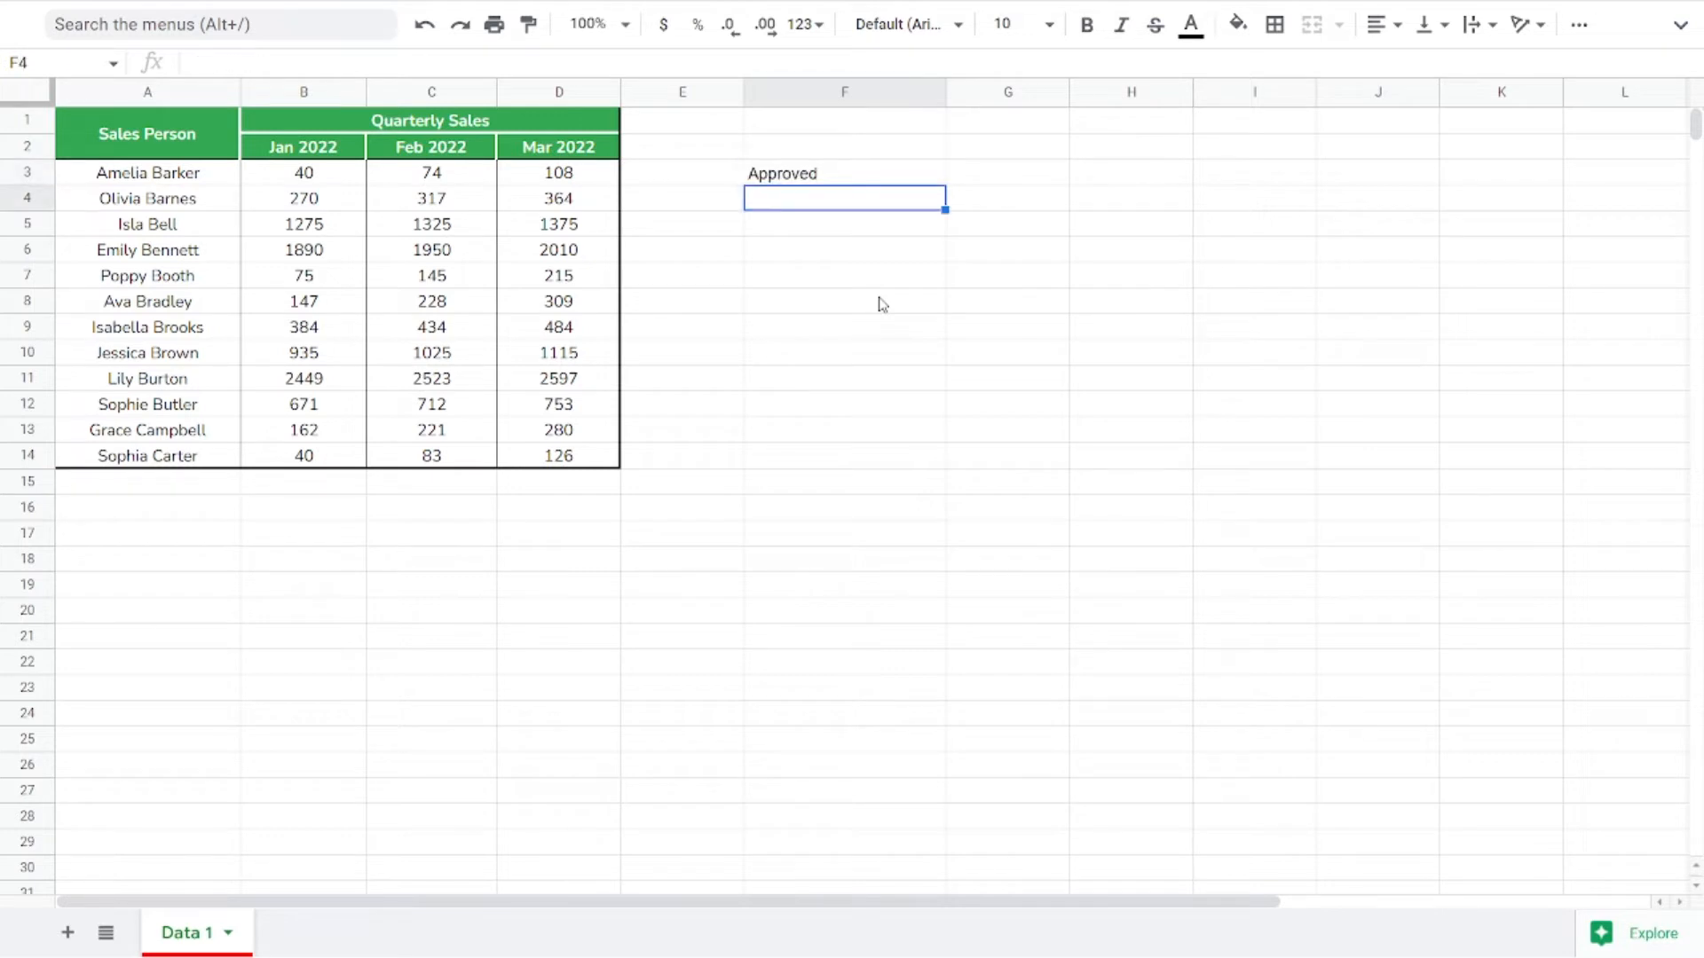
Enter "Not Approved" in cell F3 to test the text rule with an extra word.
key(Up)
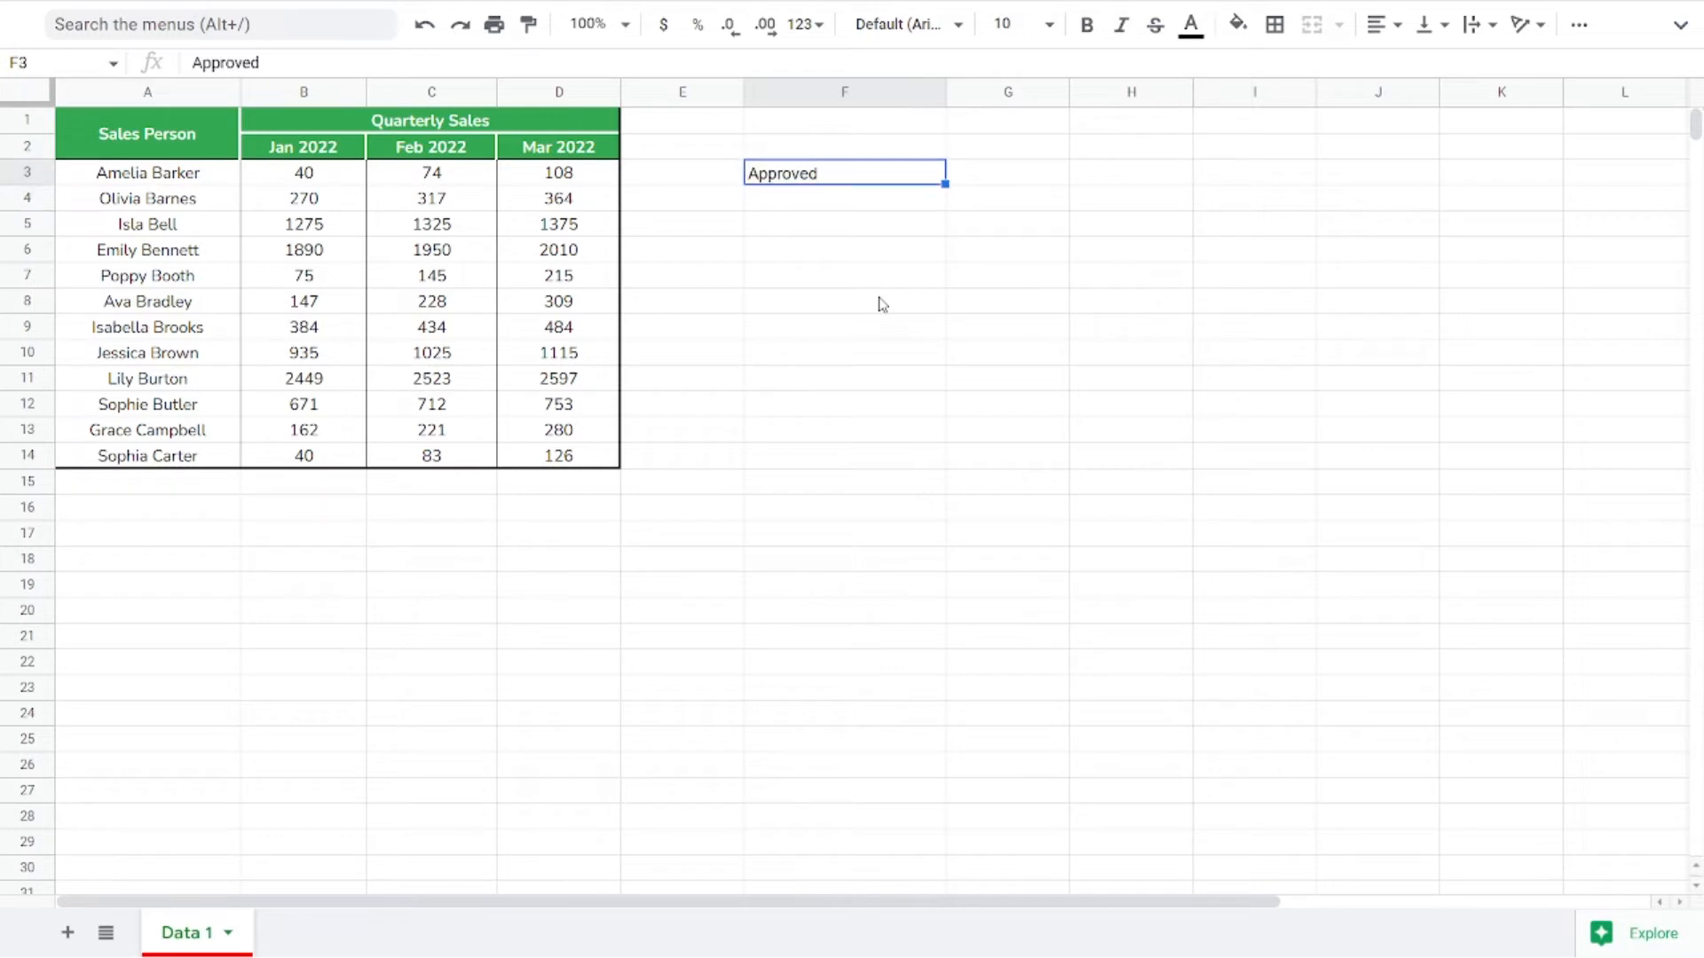
text(Noyt)
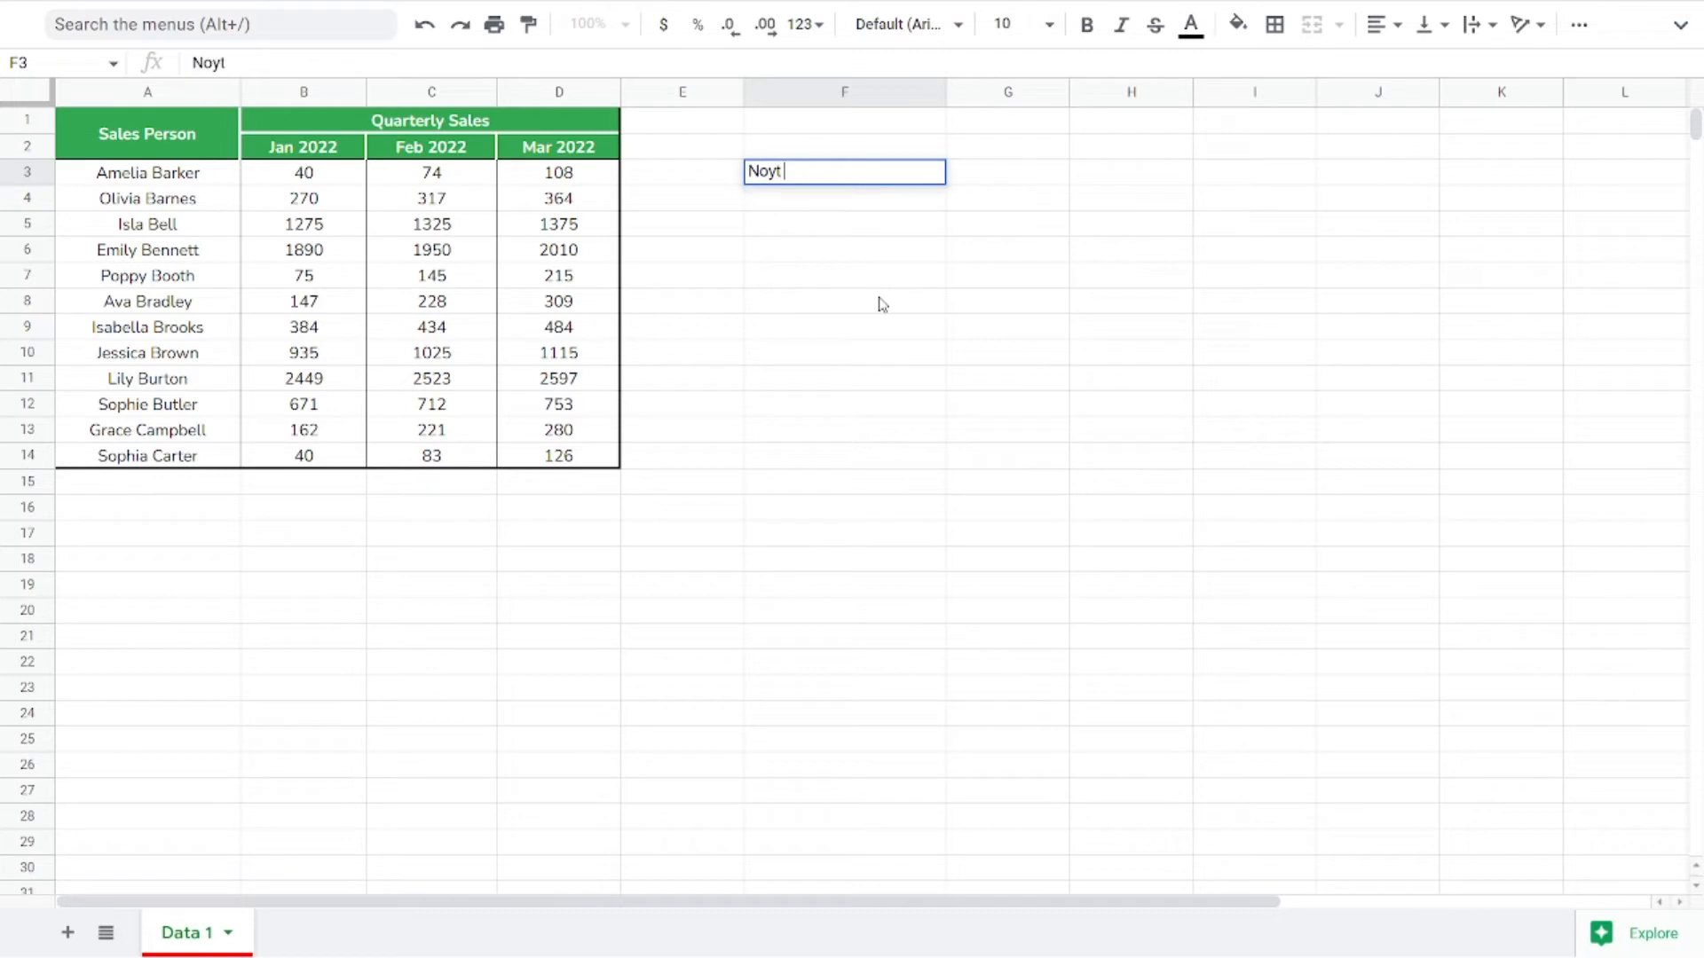
key(BackSpace)
text(t Approved)
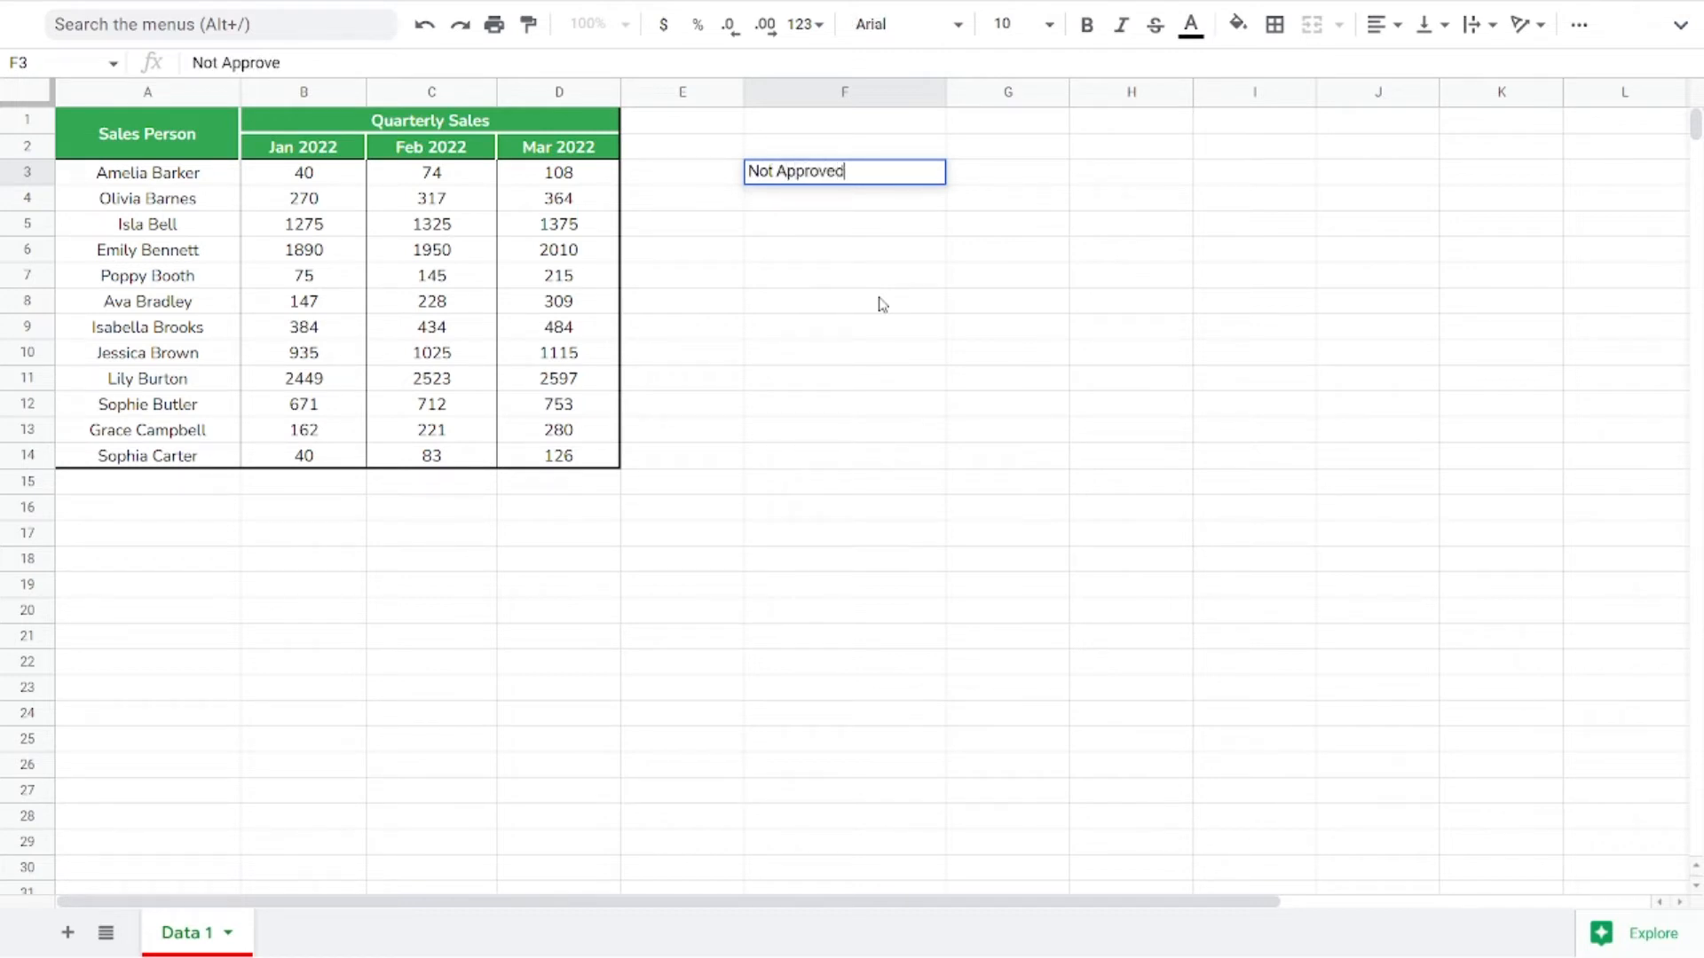
key(Return)
Try to enter "Country" in cell F3 to test the text rule, and dismiss the resulting dialog.
key(Up)
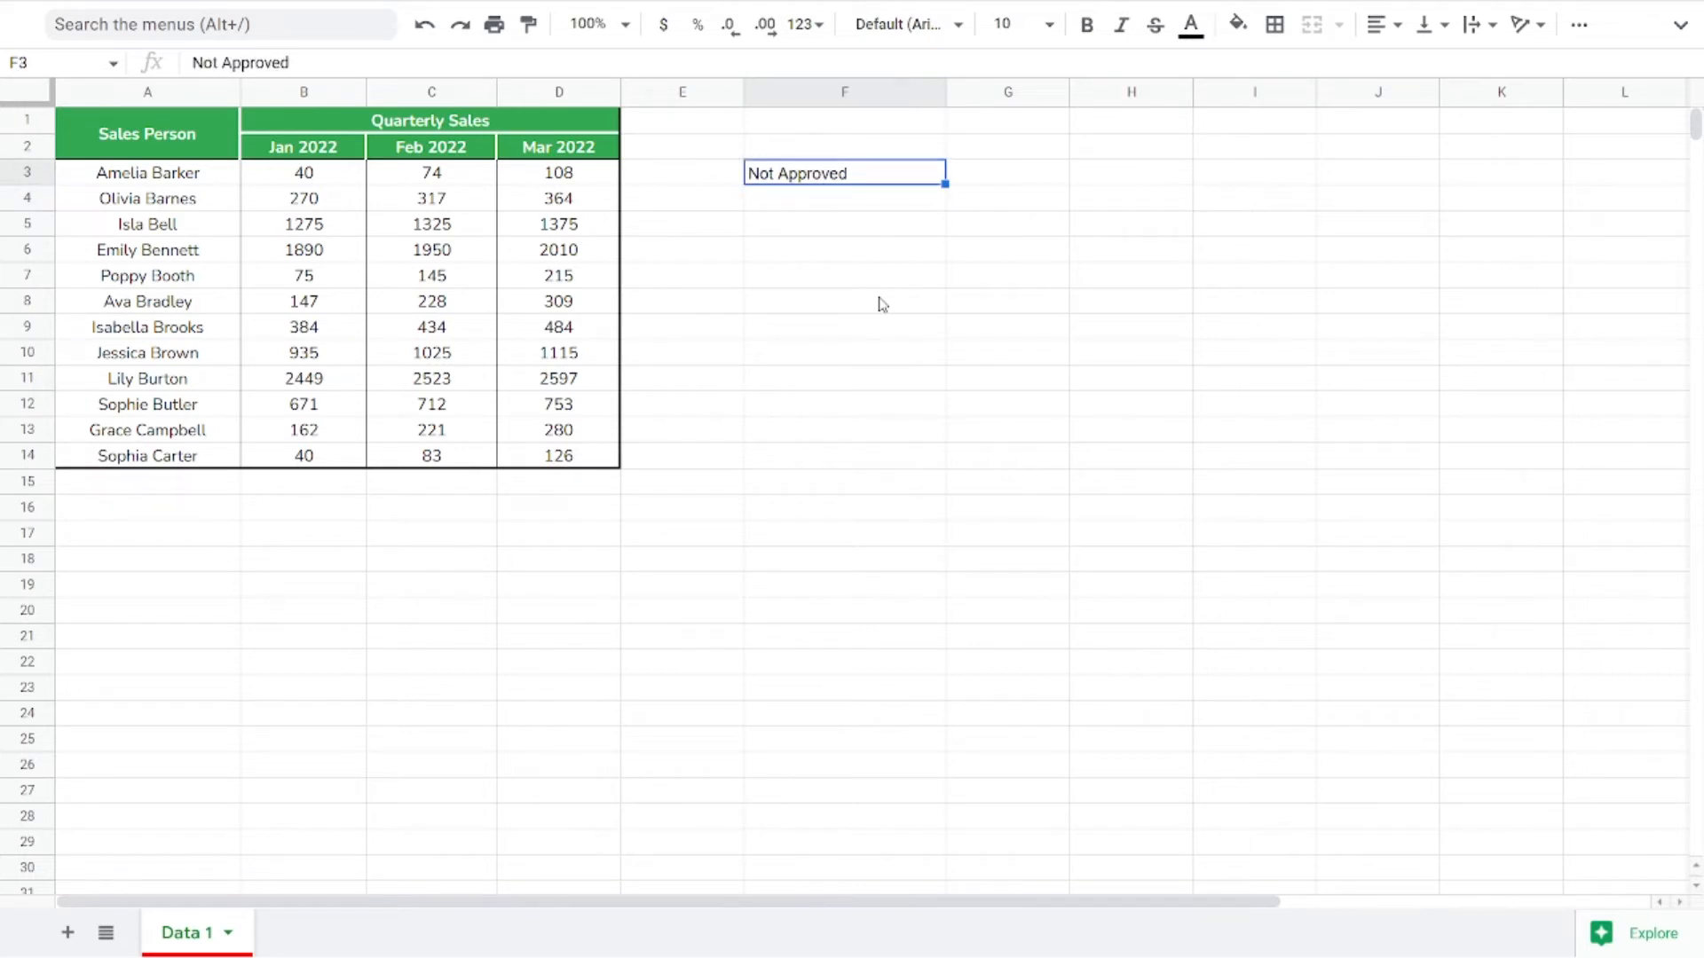
text(Country)
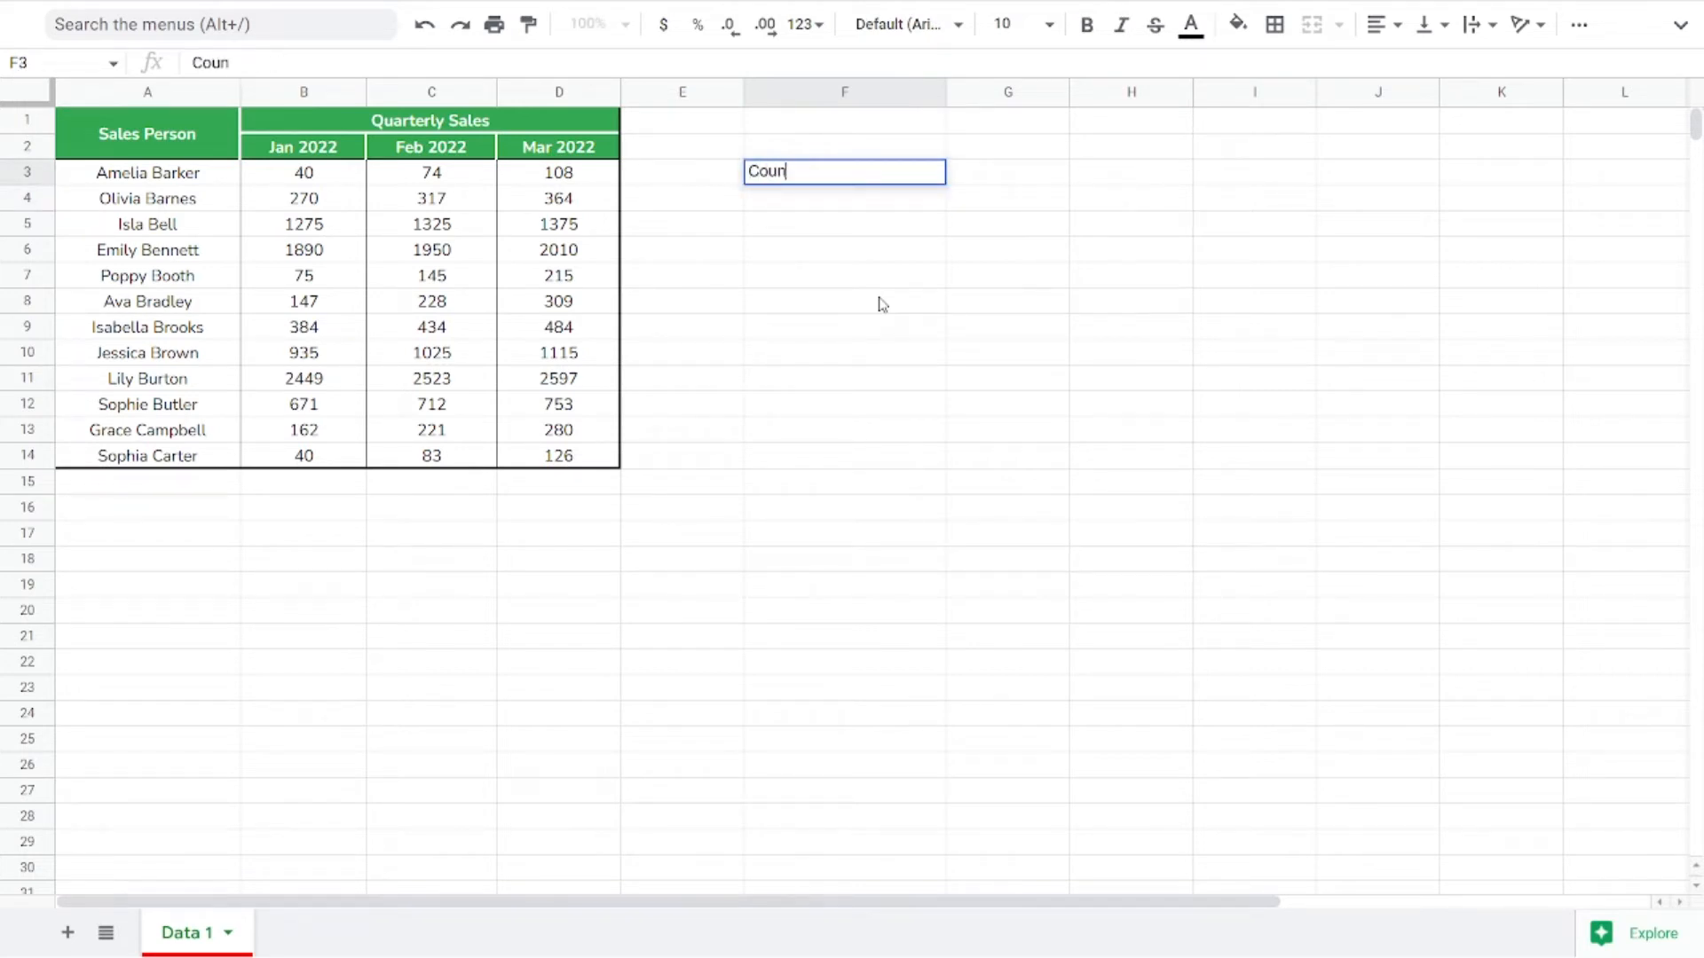
key(Return)
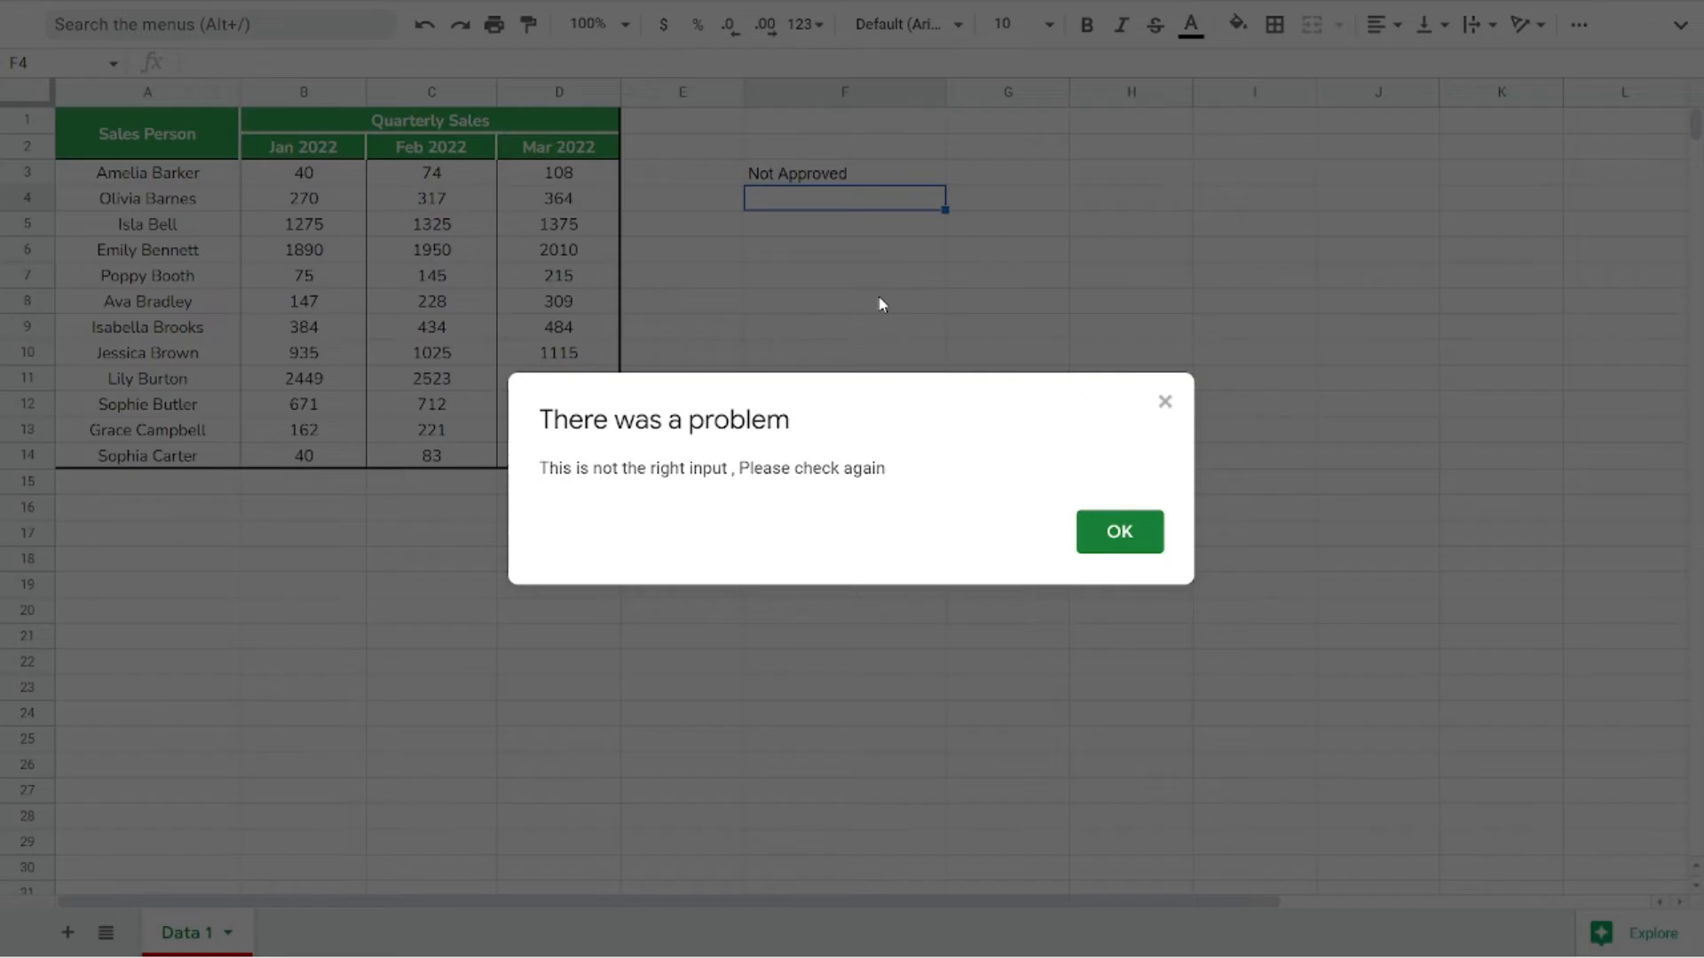
key(Return)
Enter "Country Approved" in cell F3 to test the text rule.
key(Up)
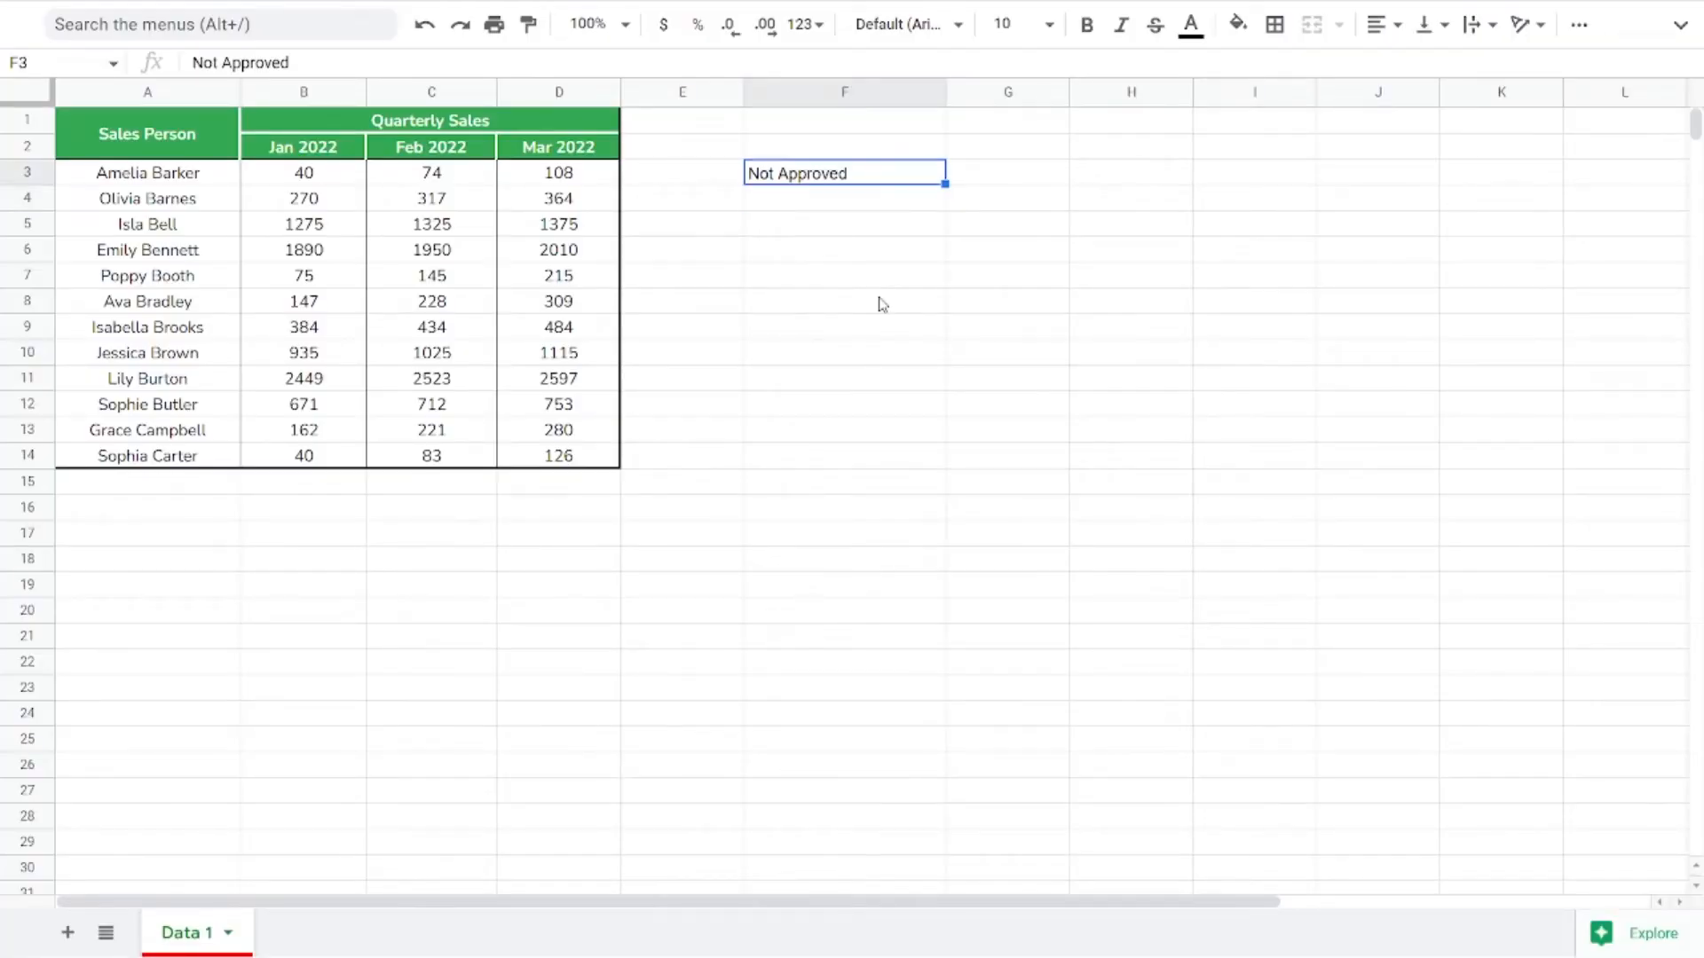
text(Country)
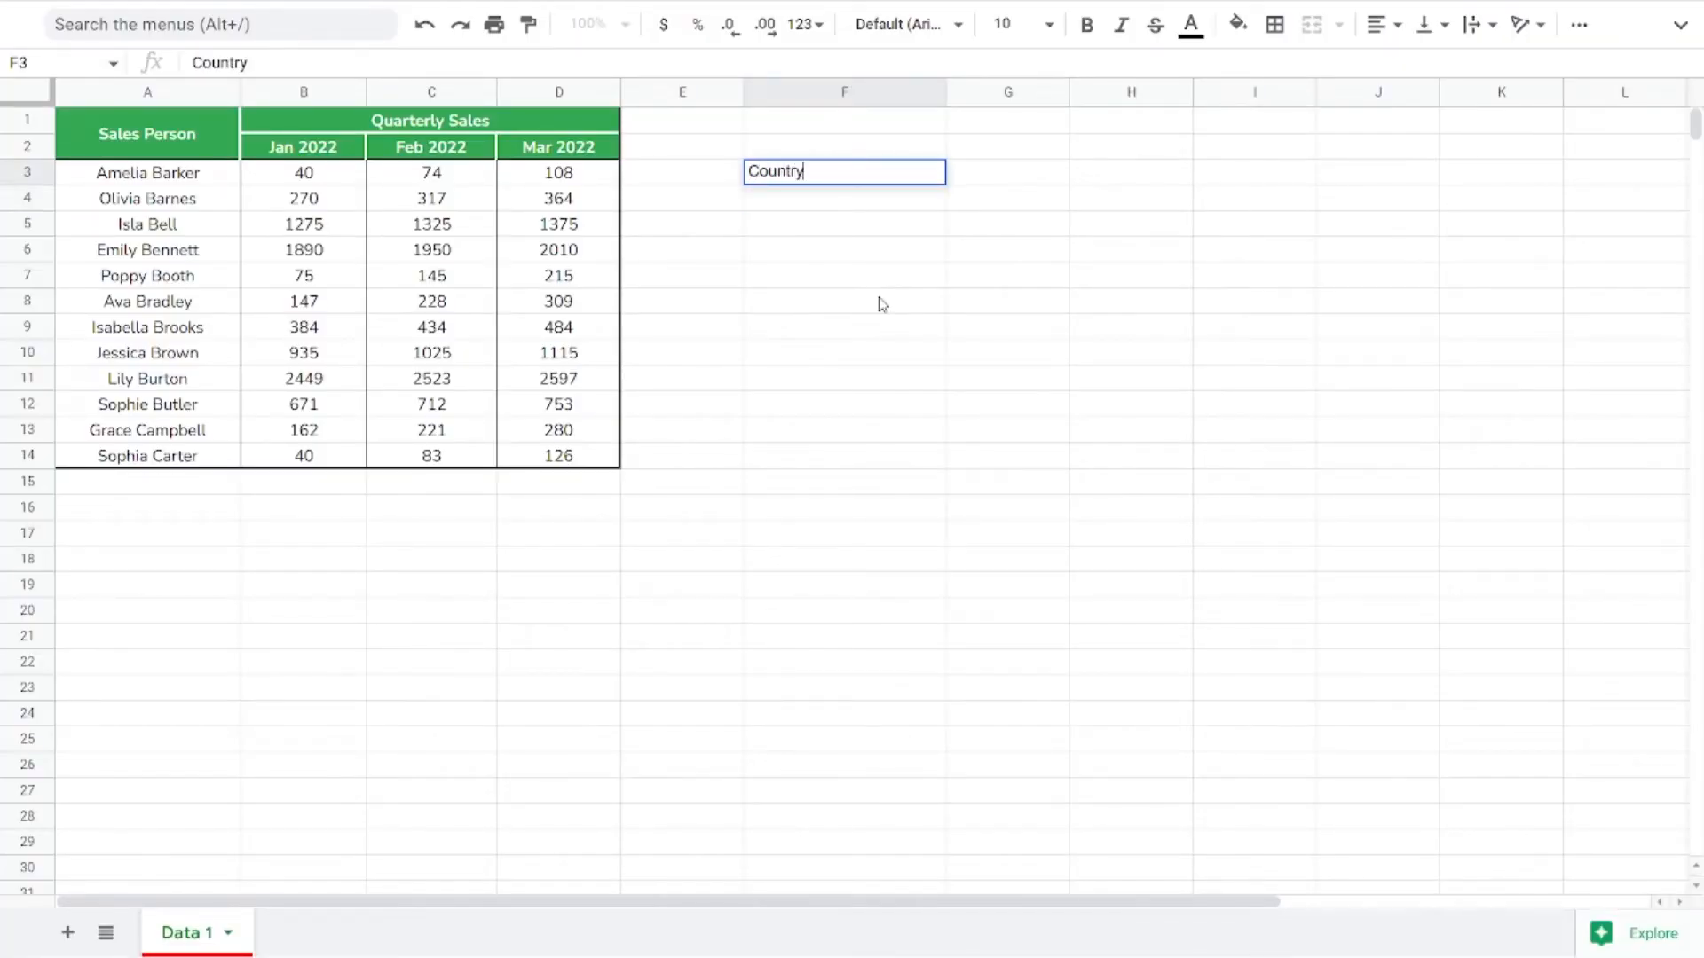
text( Approved)
key(Return)
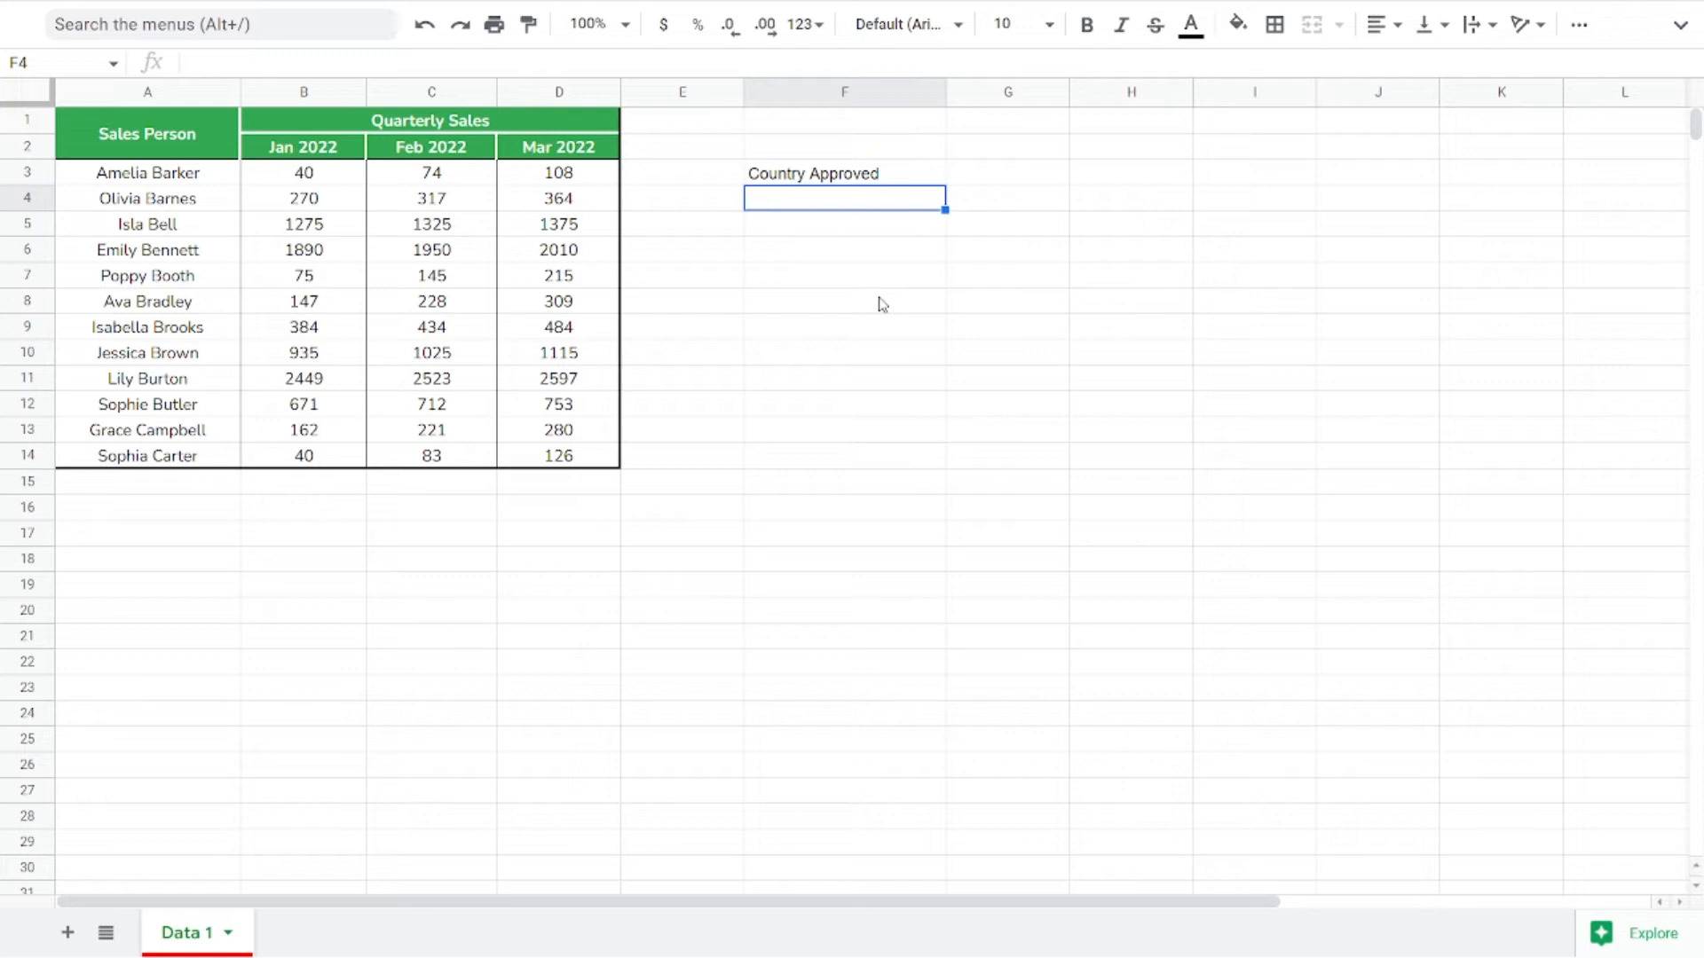
Change the data validation of cell F3 to accept only text that contains "Baggs", and save the rule.
right_click(857, 174)
mouse_move(1047, 874)
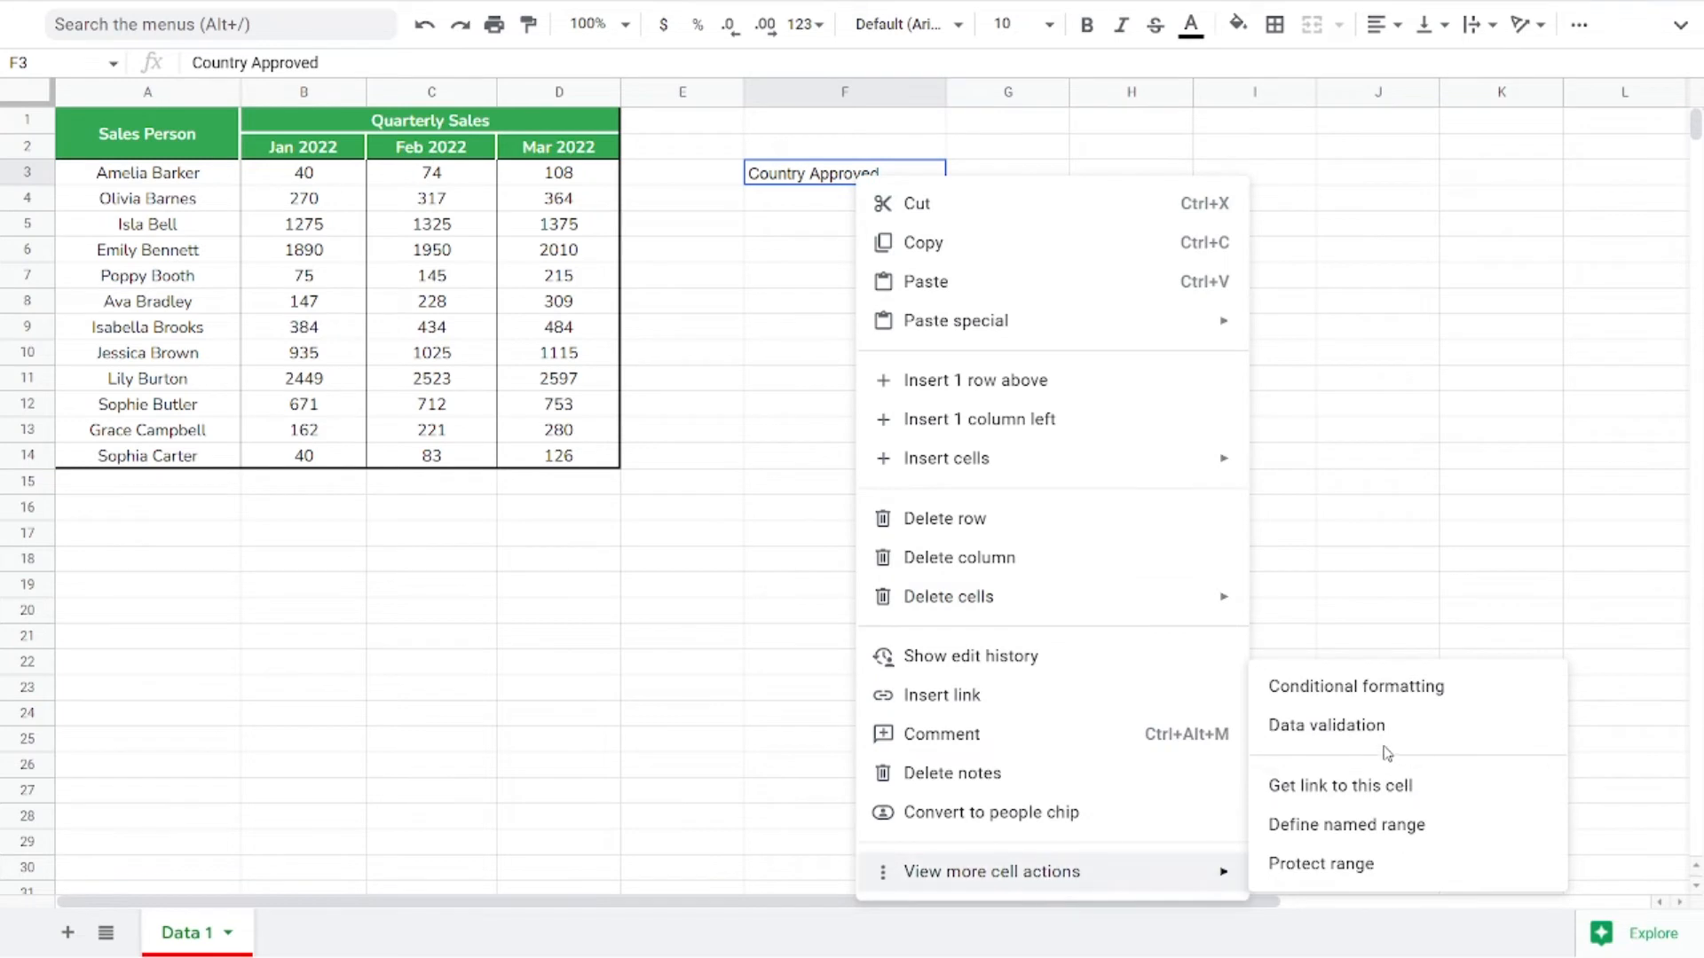
click(1358, 727)
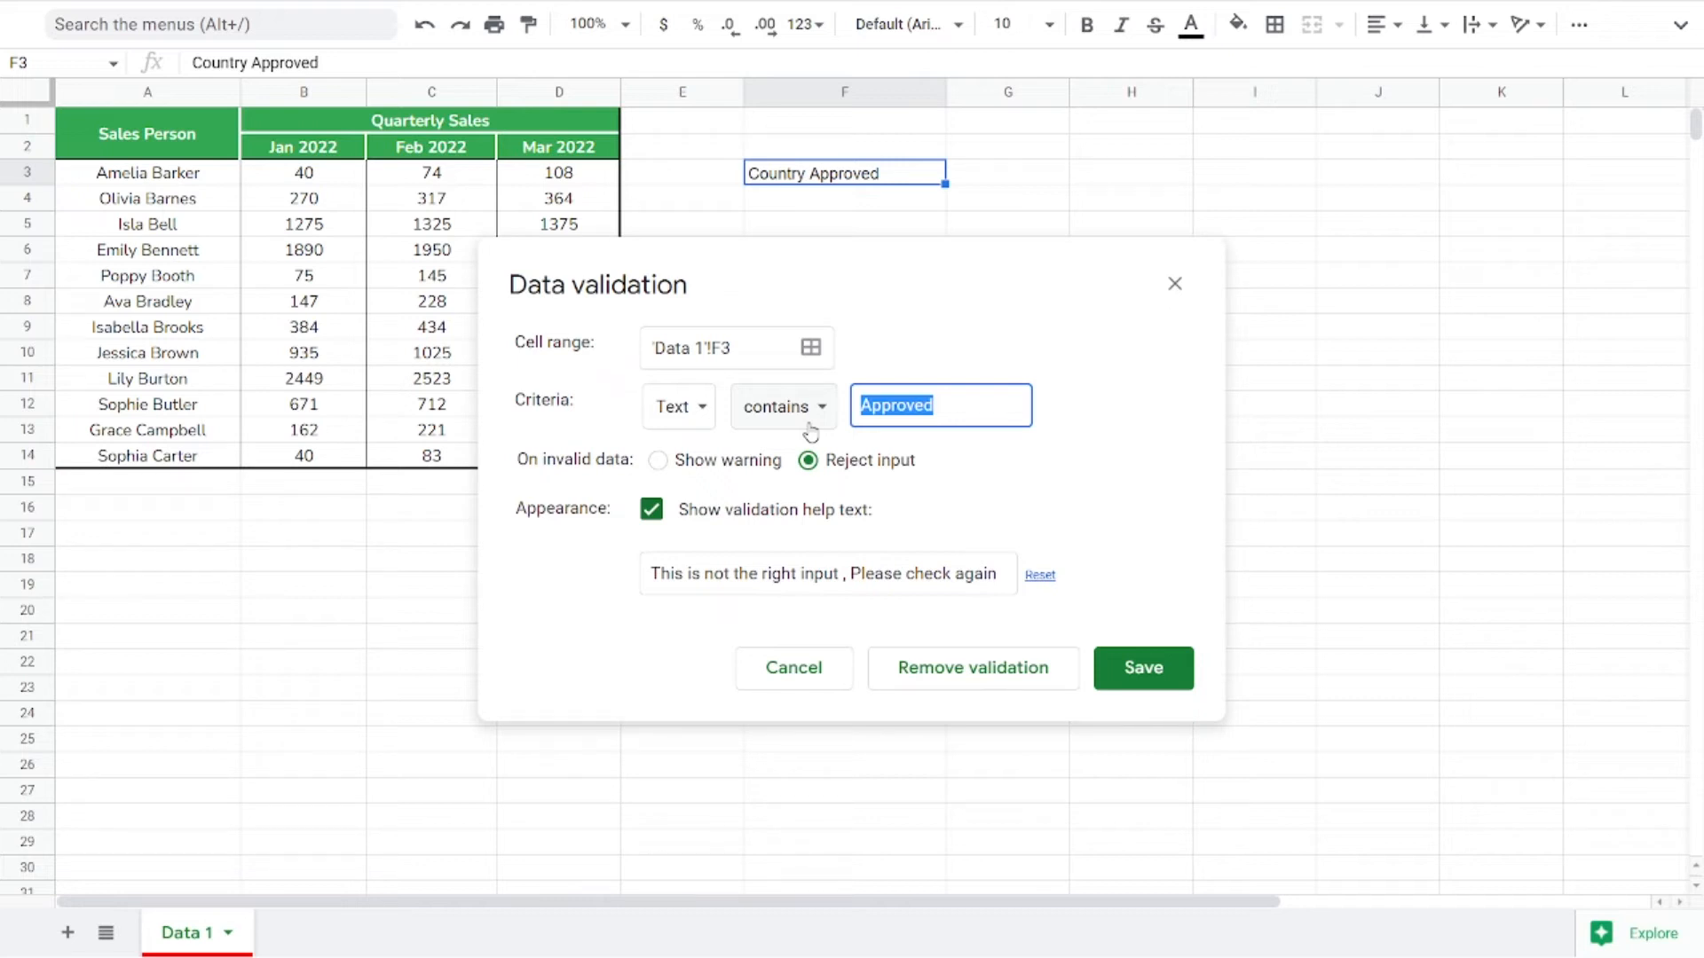
text(Baggs)
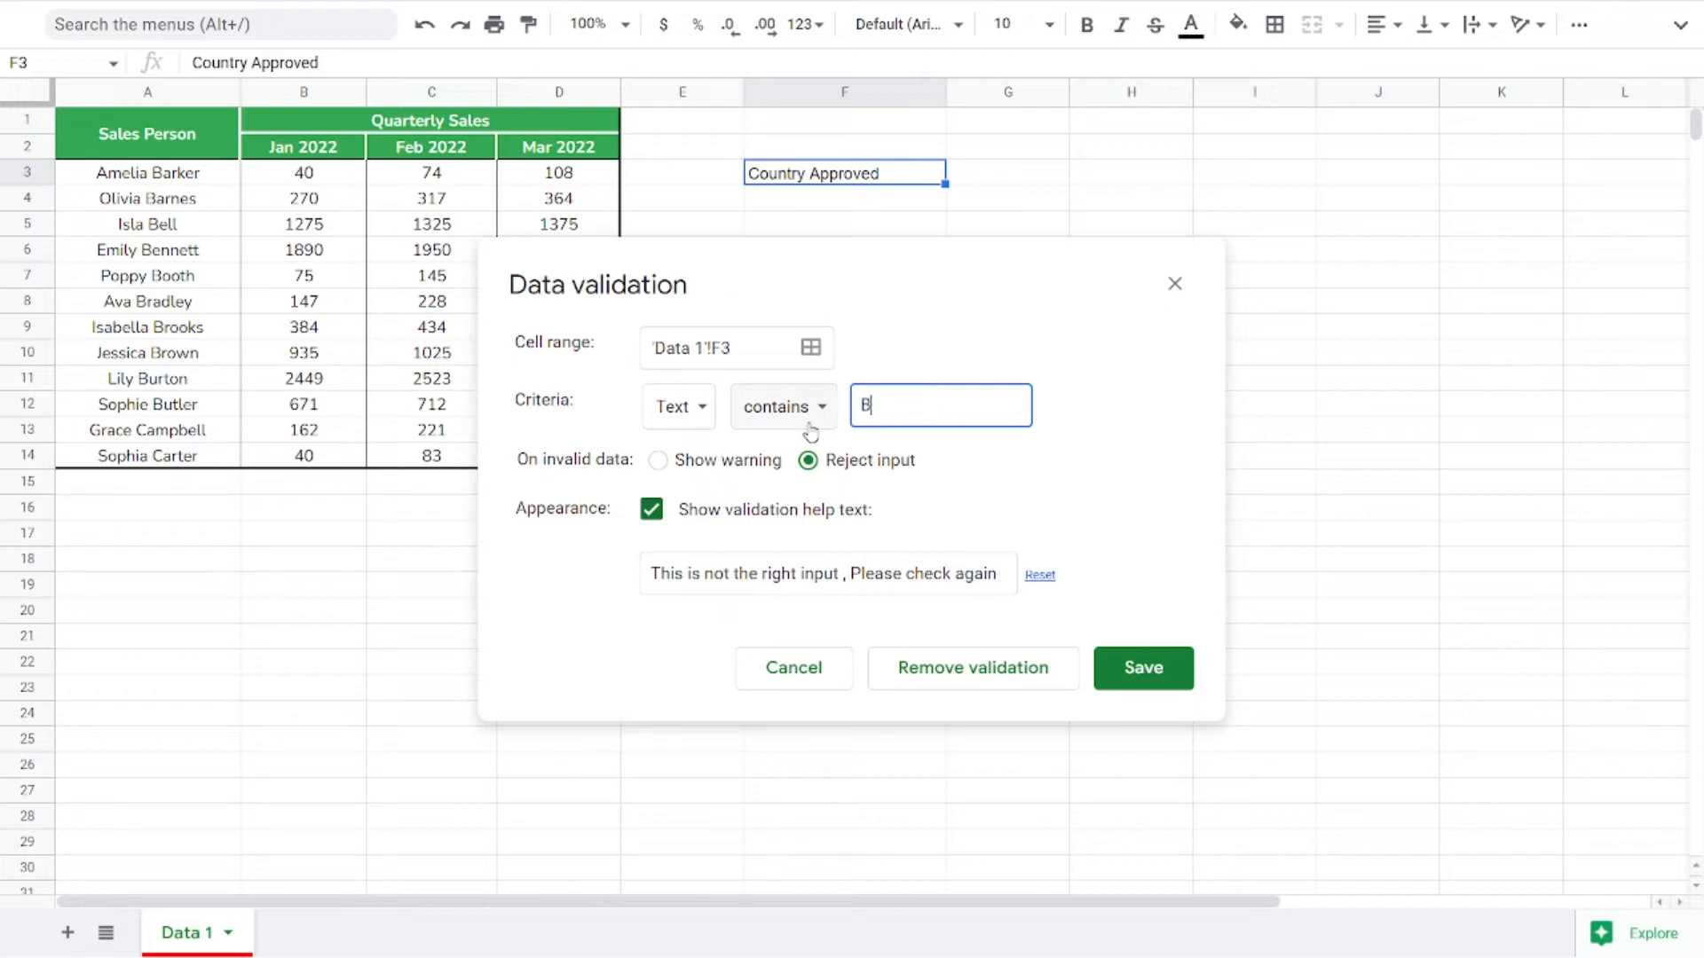
click(1153, 668)
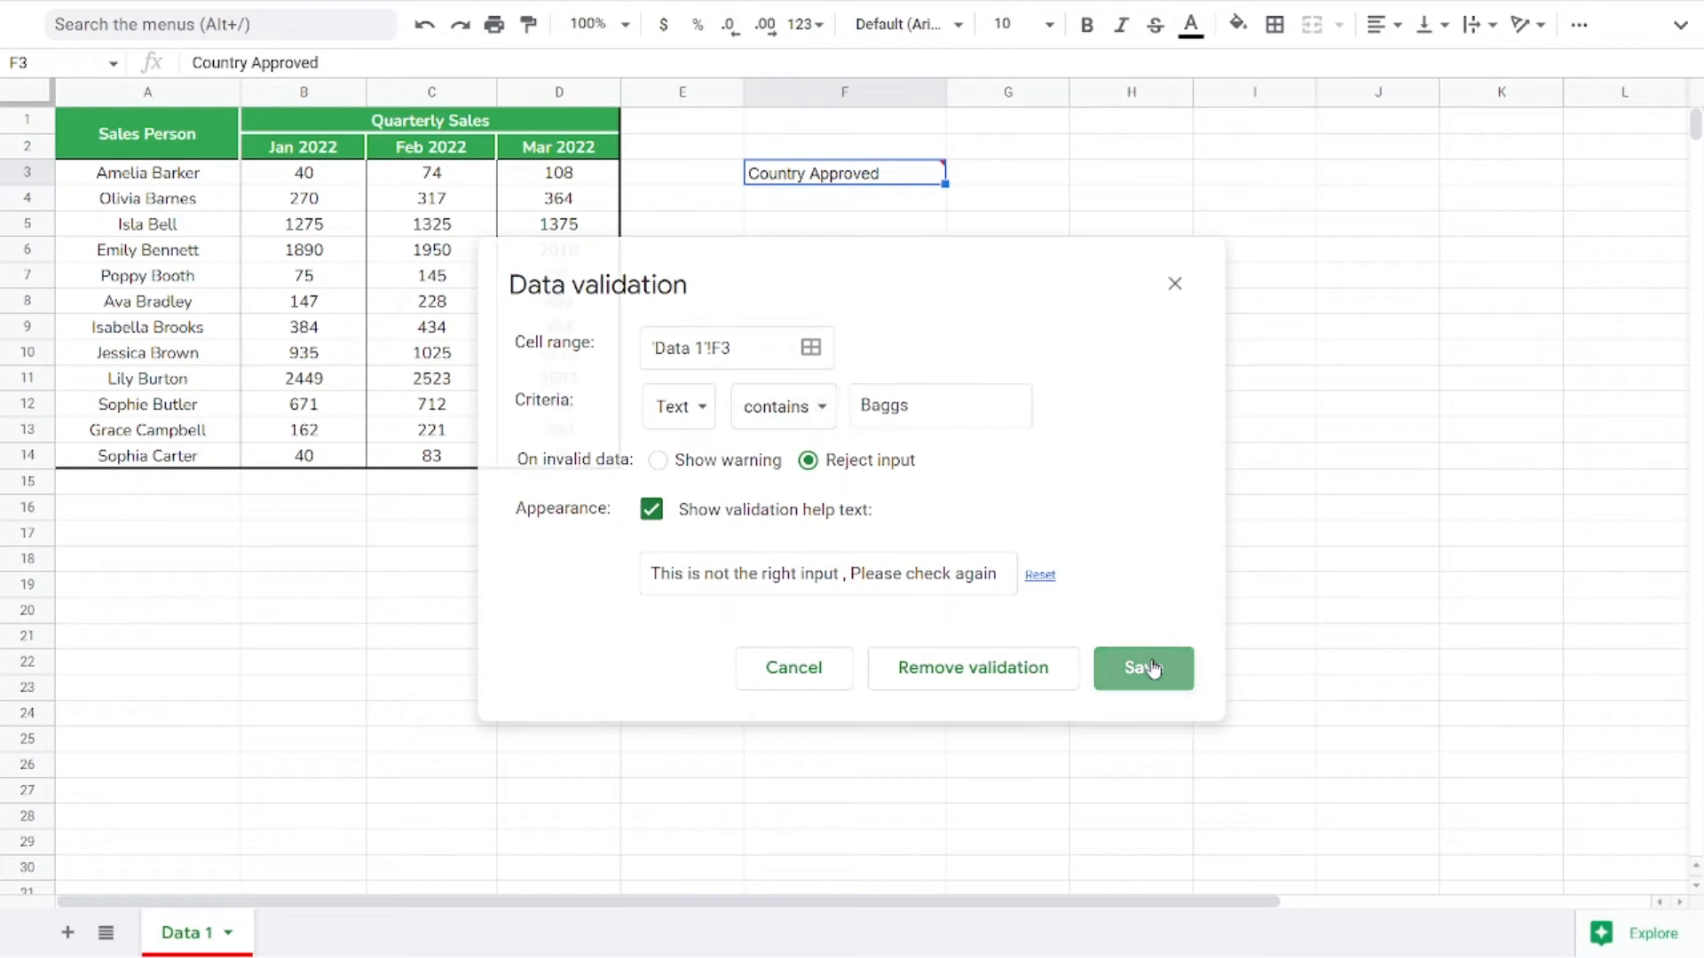
Try to enter 5 in cell F3 to test the text rule, and dismiss the resulting dialog.
mouse_move(869, 180)
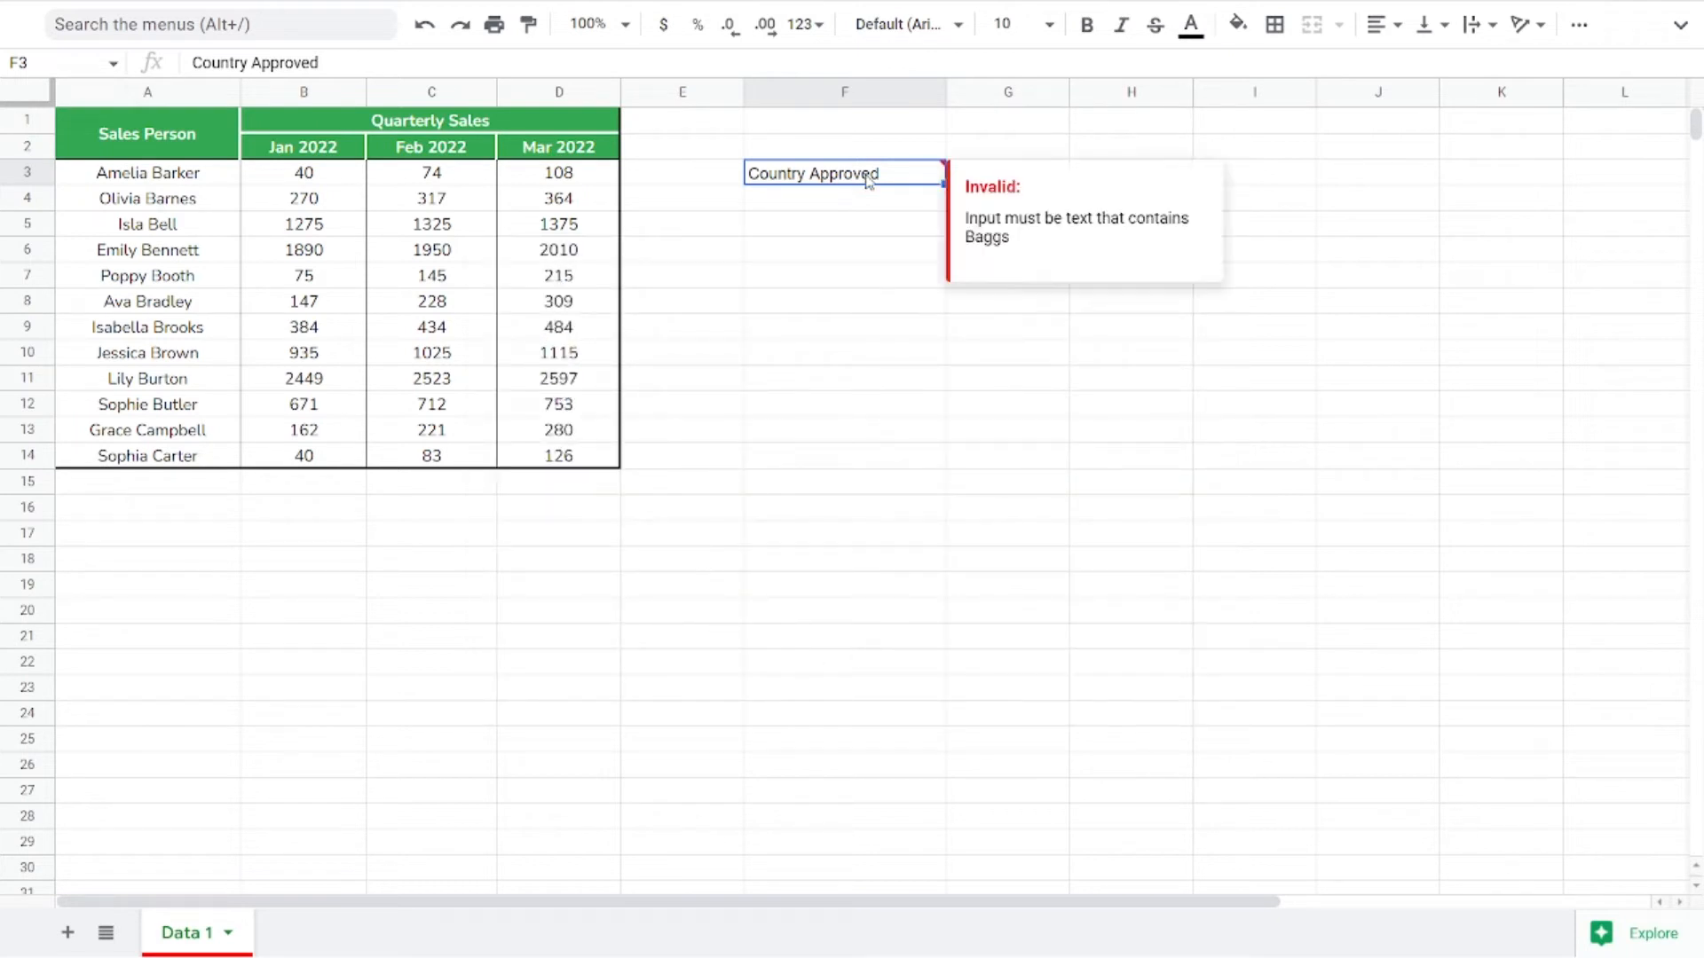
text(5)
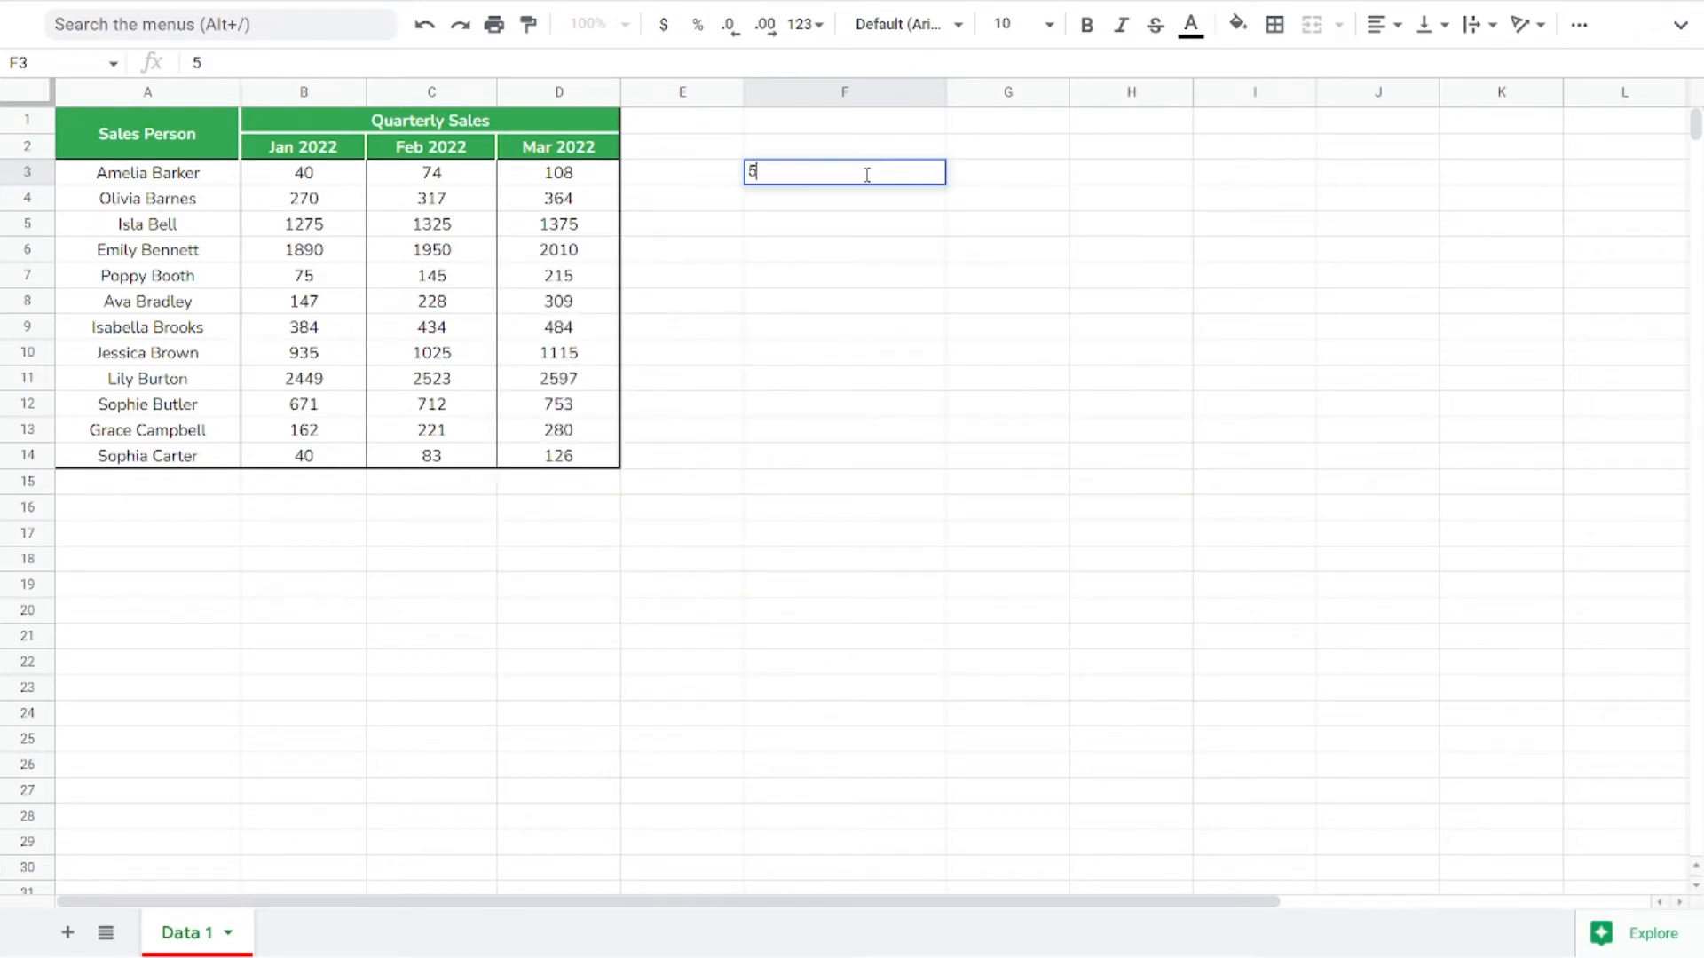
key(Return)
key(Return)
Enter "5 Baggs" in cell F3 to test the text rule.
click(869, 180)
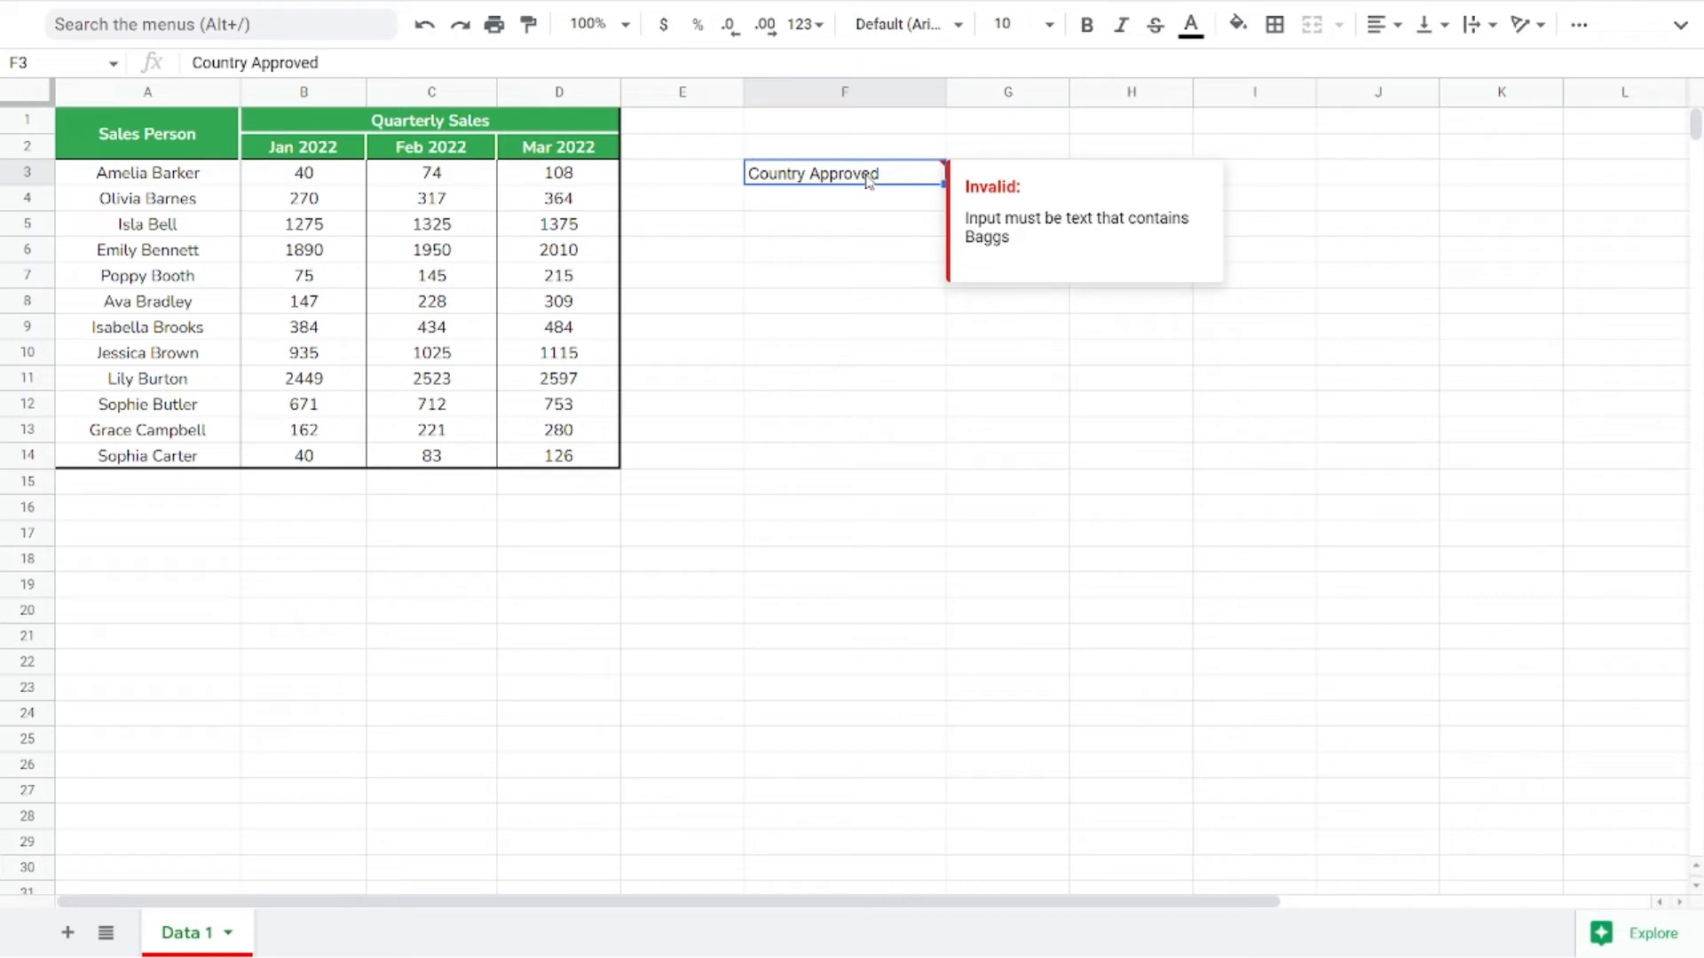
text(5 Baggs)
key(Return)
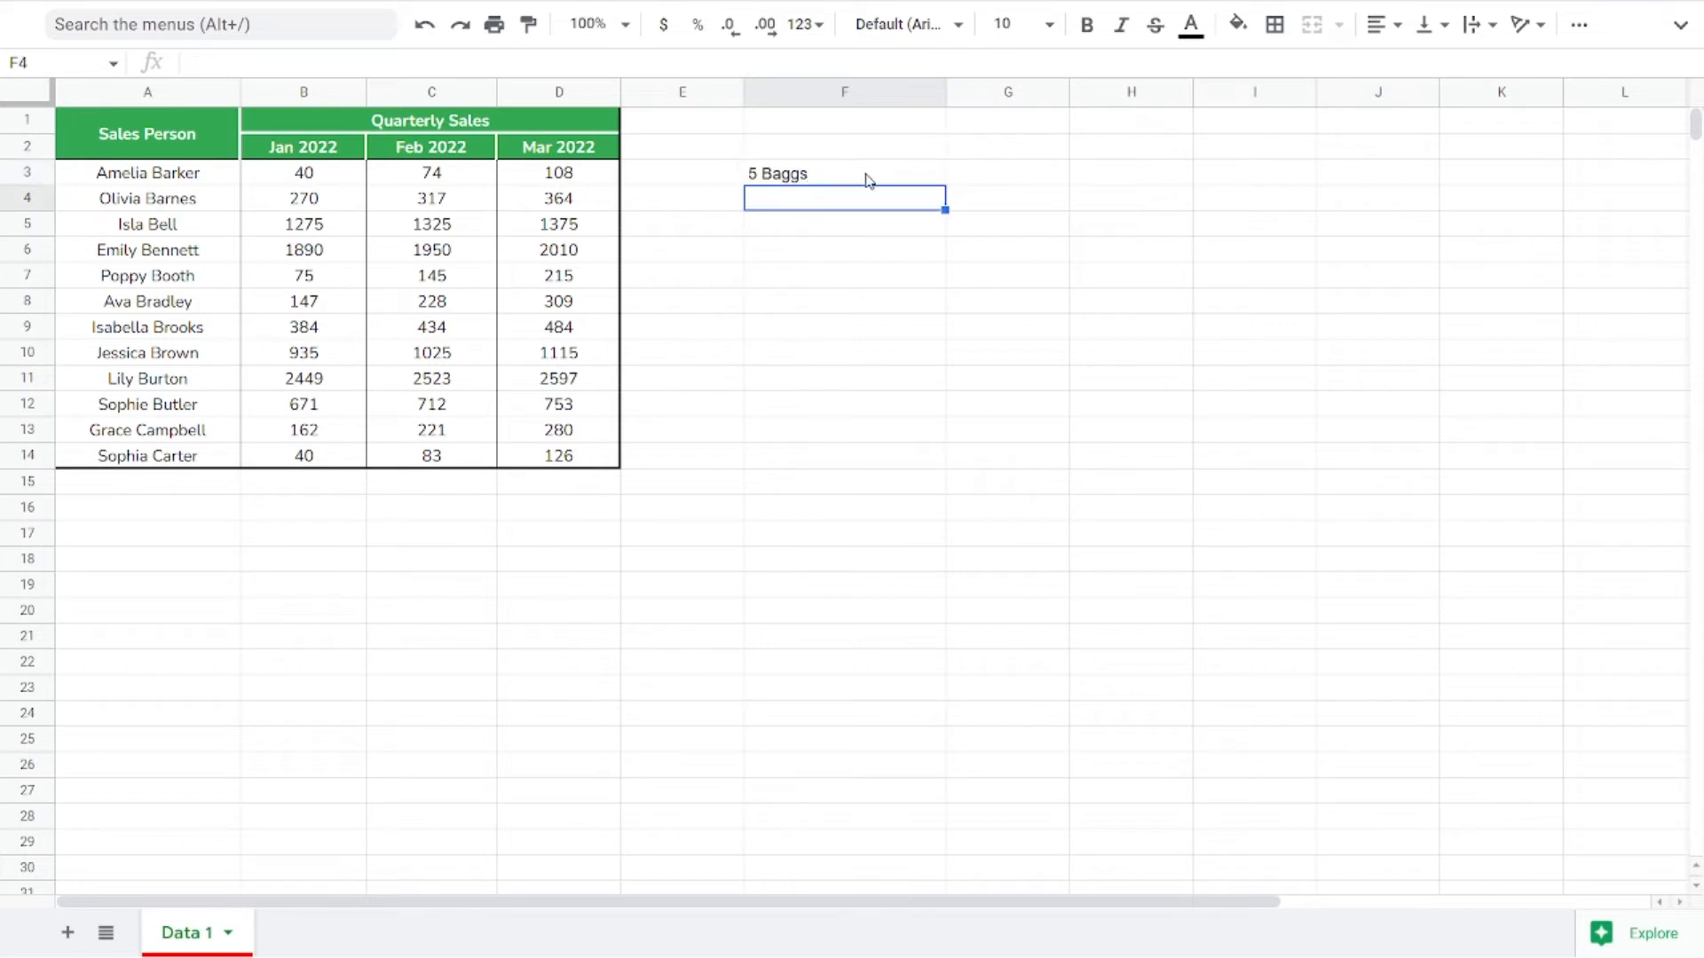
Change the validation criteria of cell F3 to Date with the condition "is valid date", and save the rule.
right_click(869, 176)
mouse_move(1115, 882)
click(1358, 724)
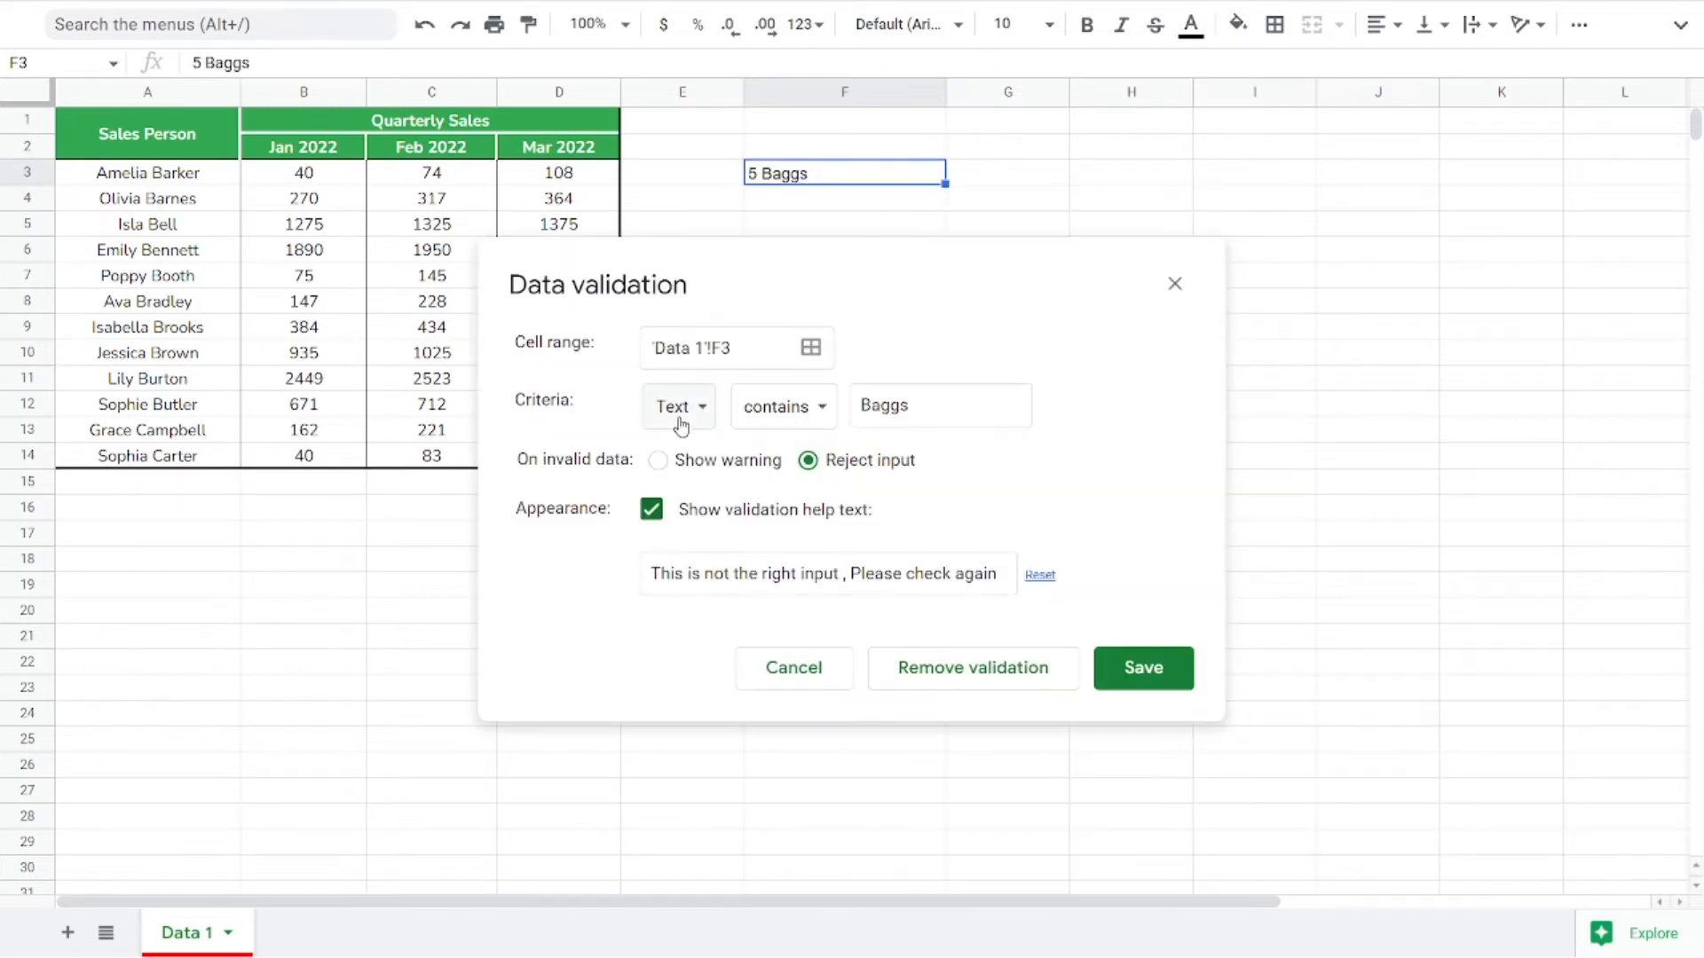
click(680, 426)
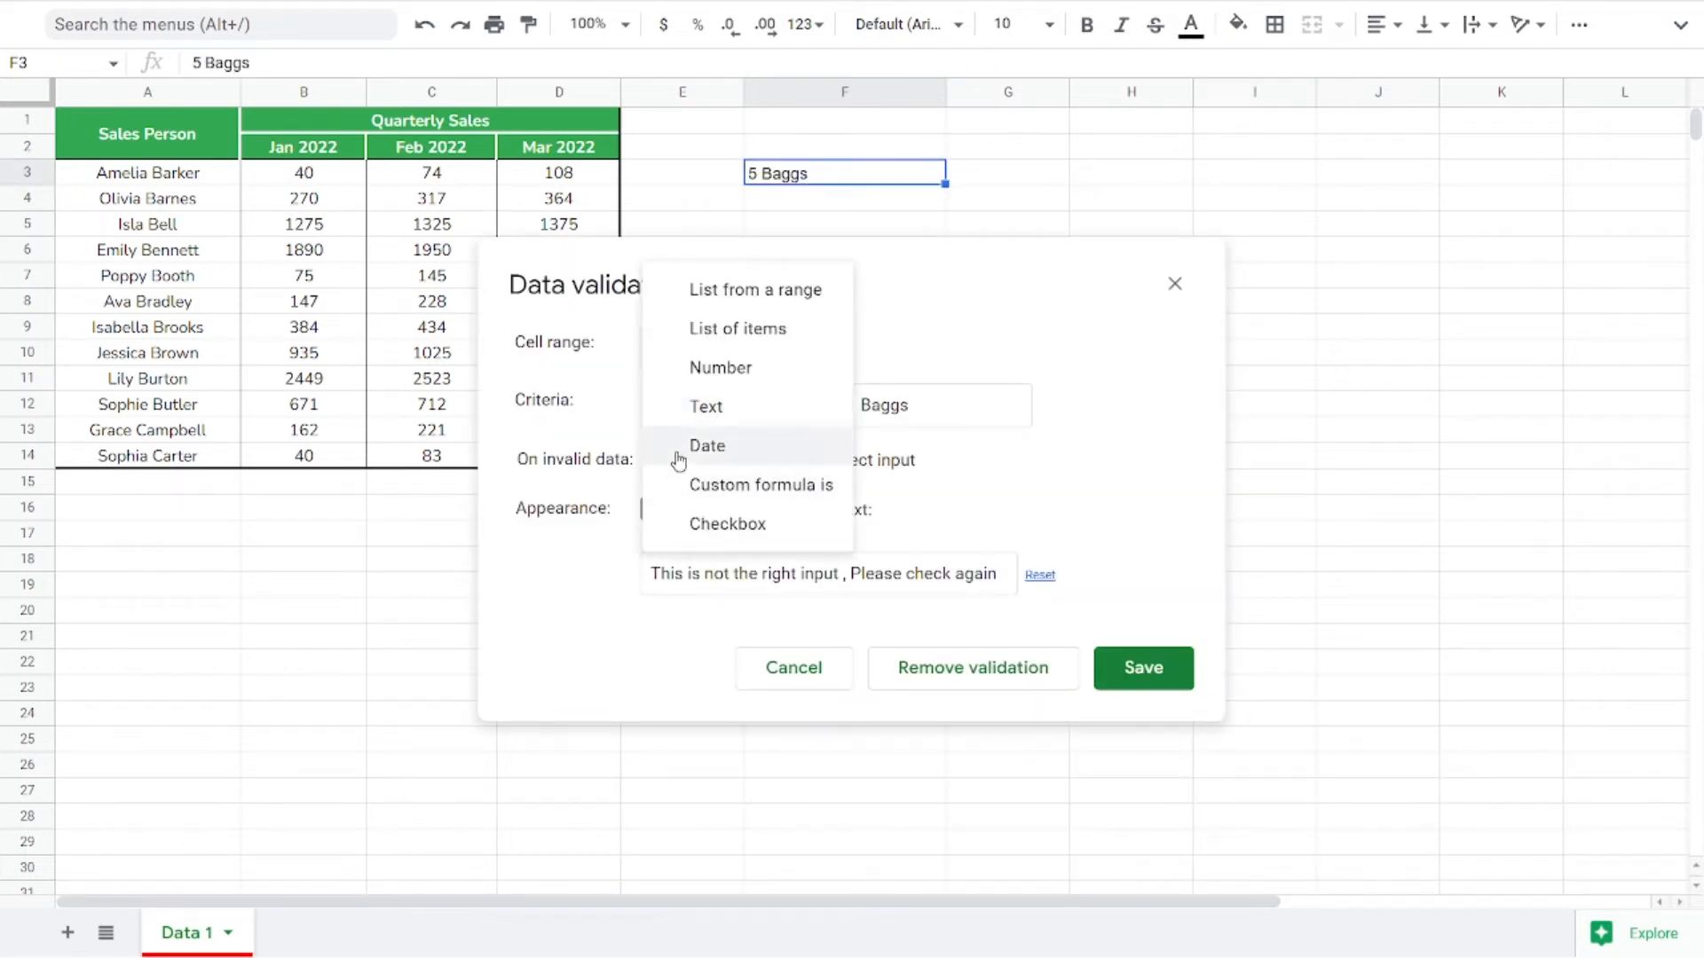
click(679, 458)
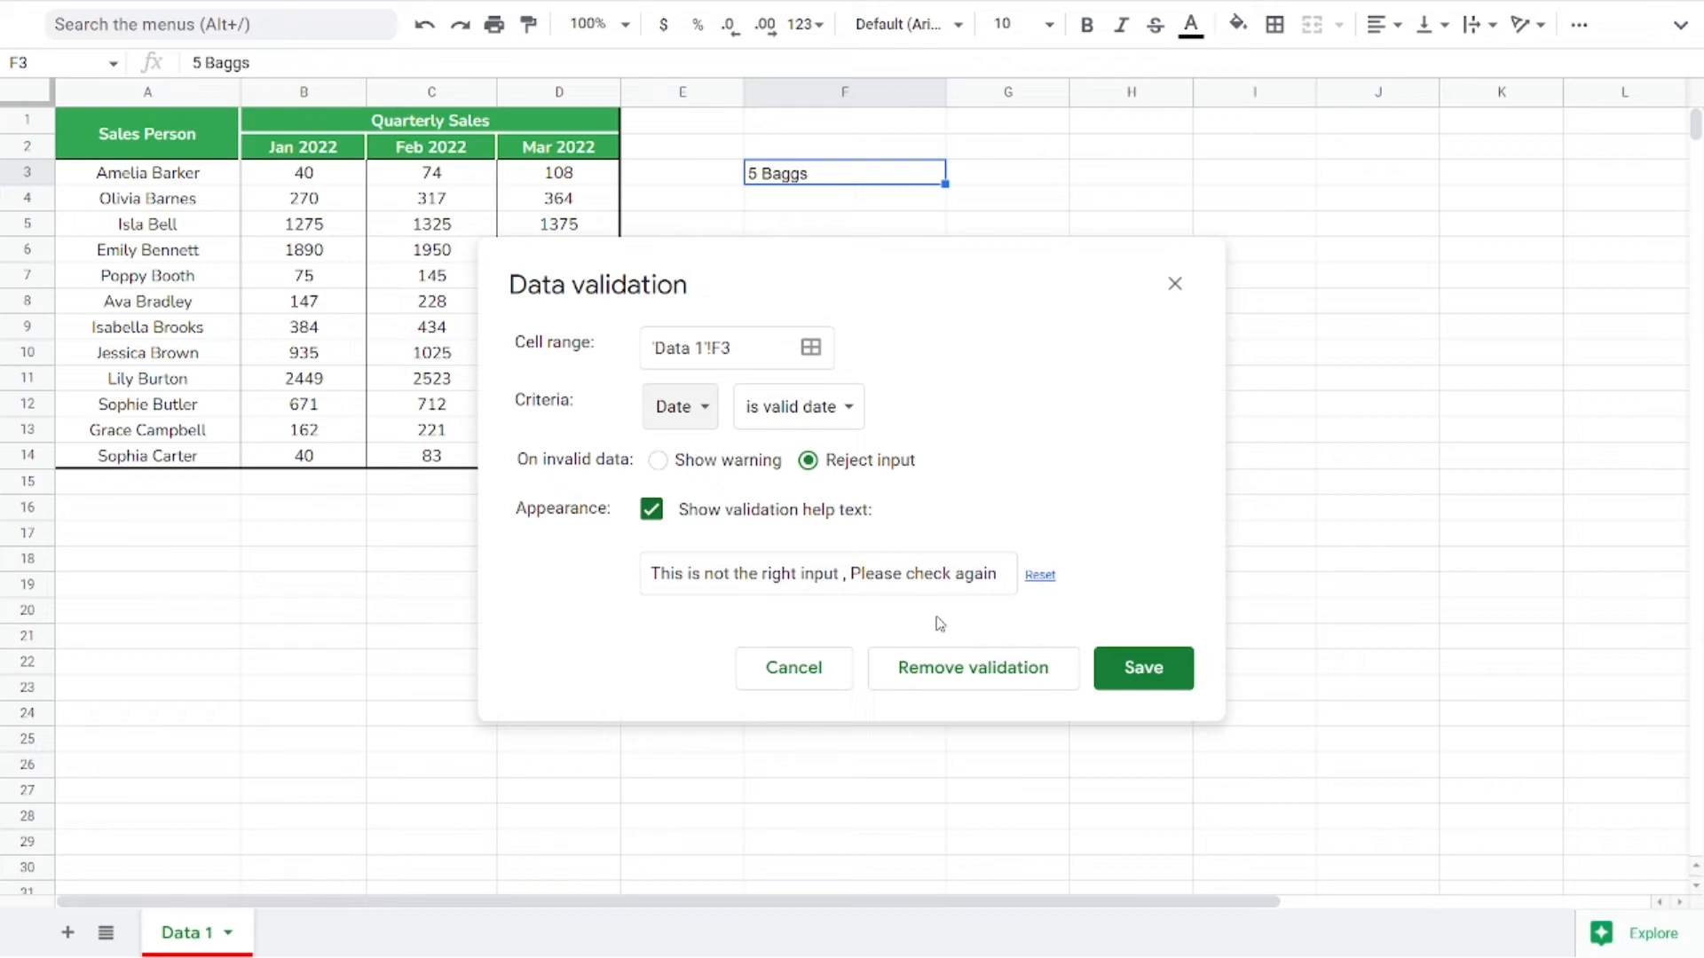
click(815, 413)
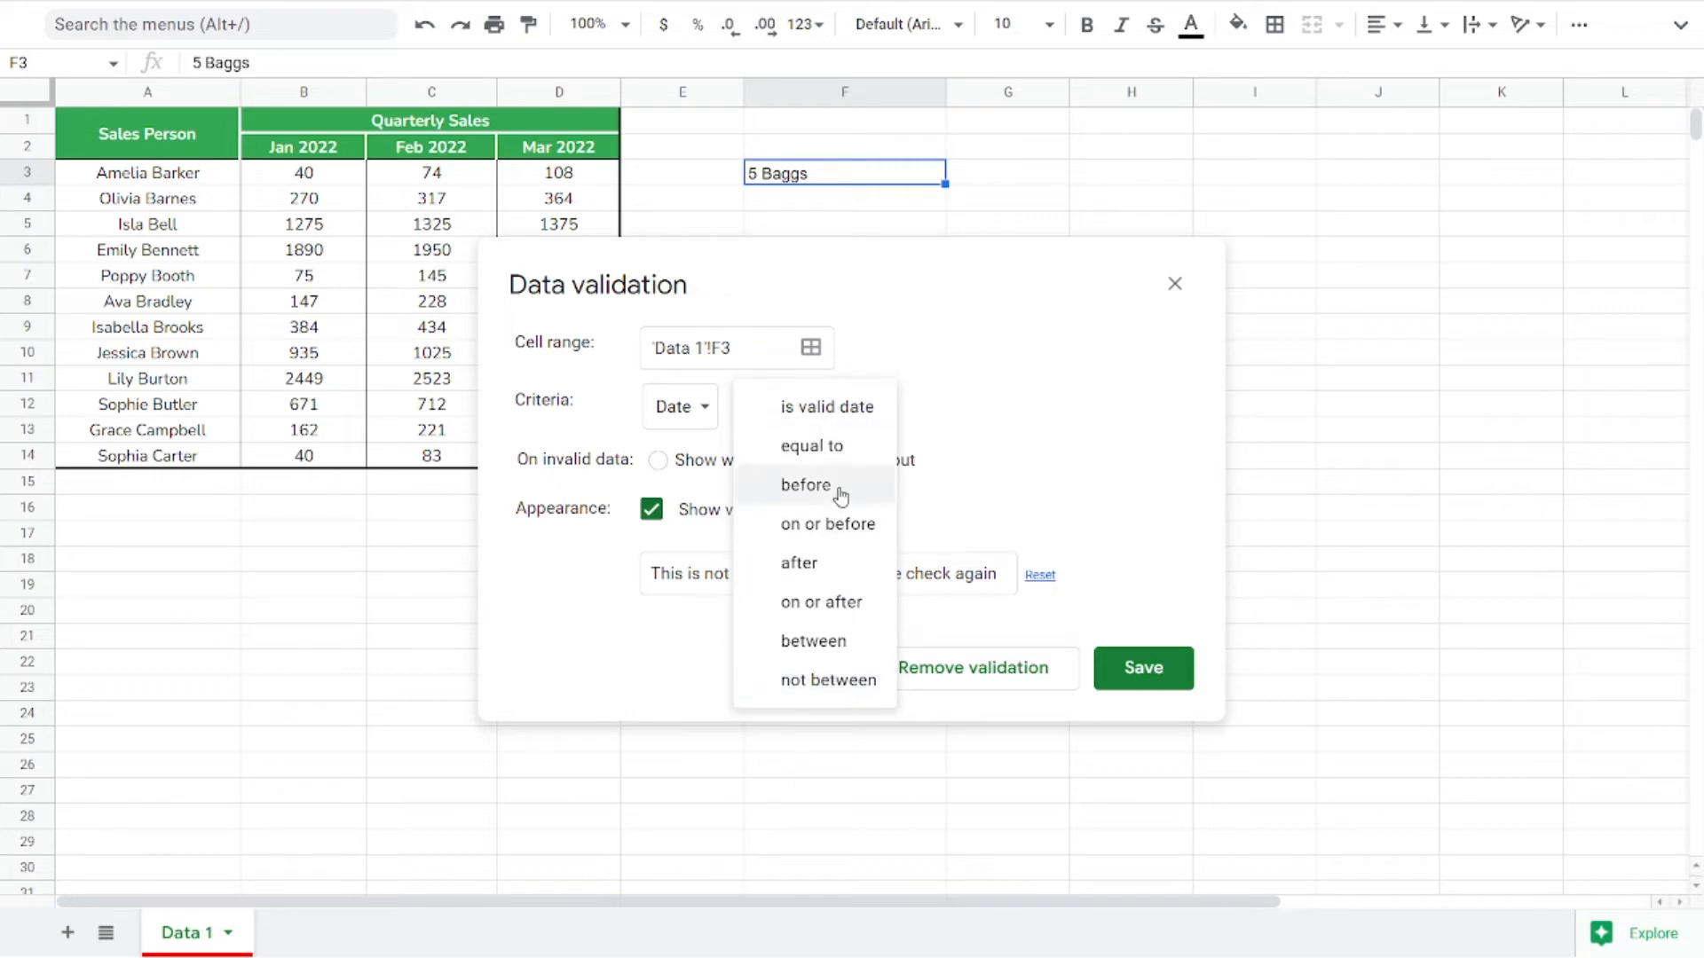
click(842, 411)
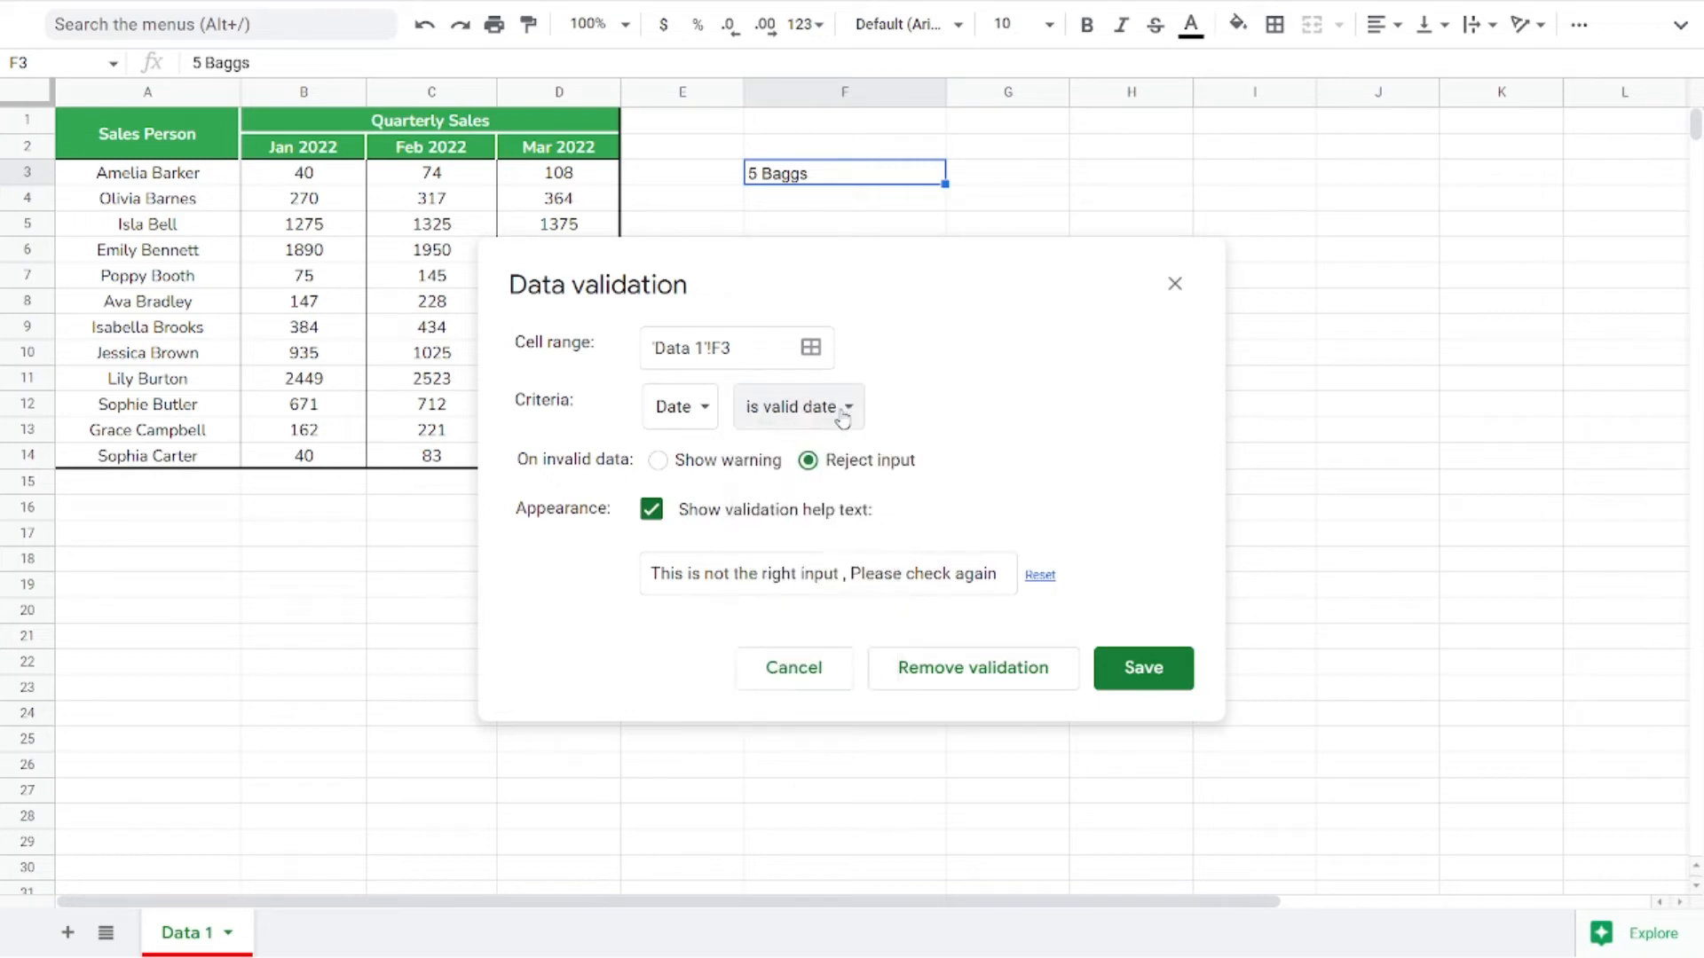
click(1138, 676)
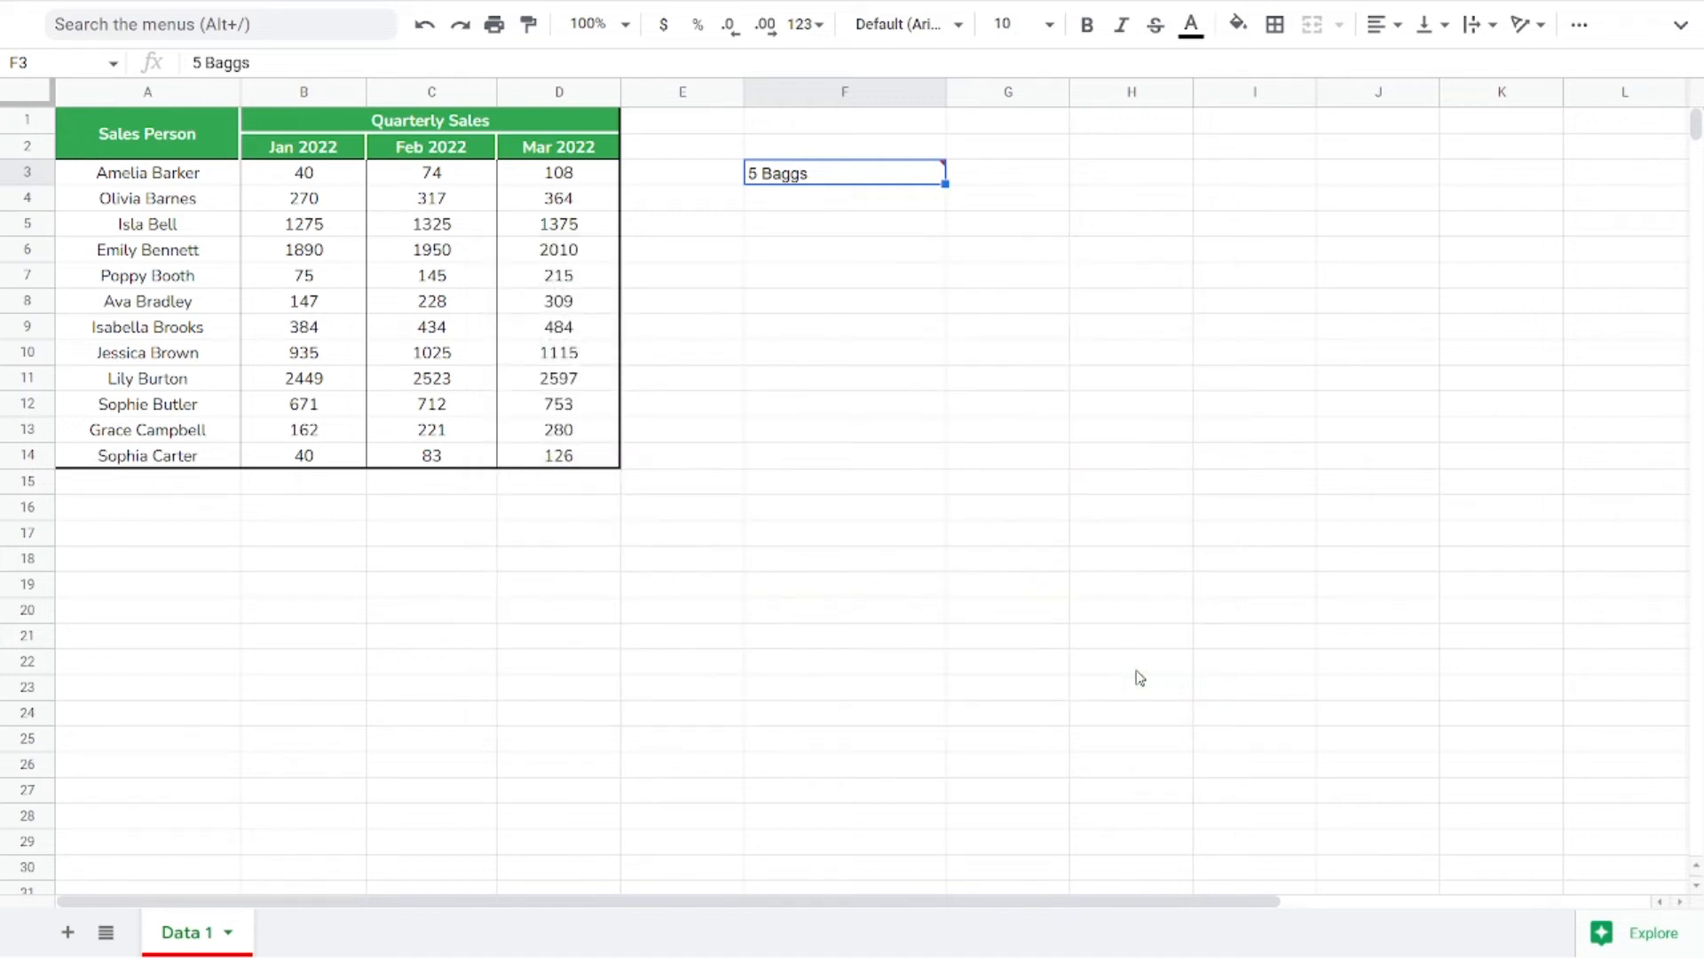
Clear cell F3 and choose 26 August 2022 in its date picker.
key(Delete)
double_click(912, 174)
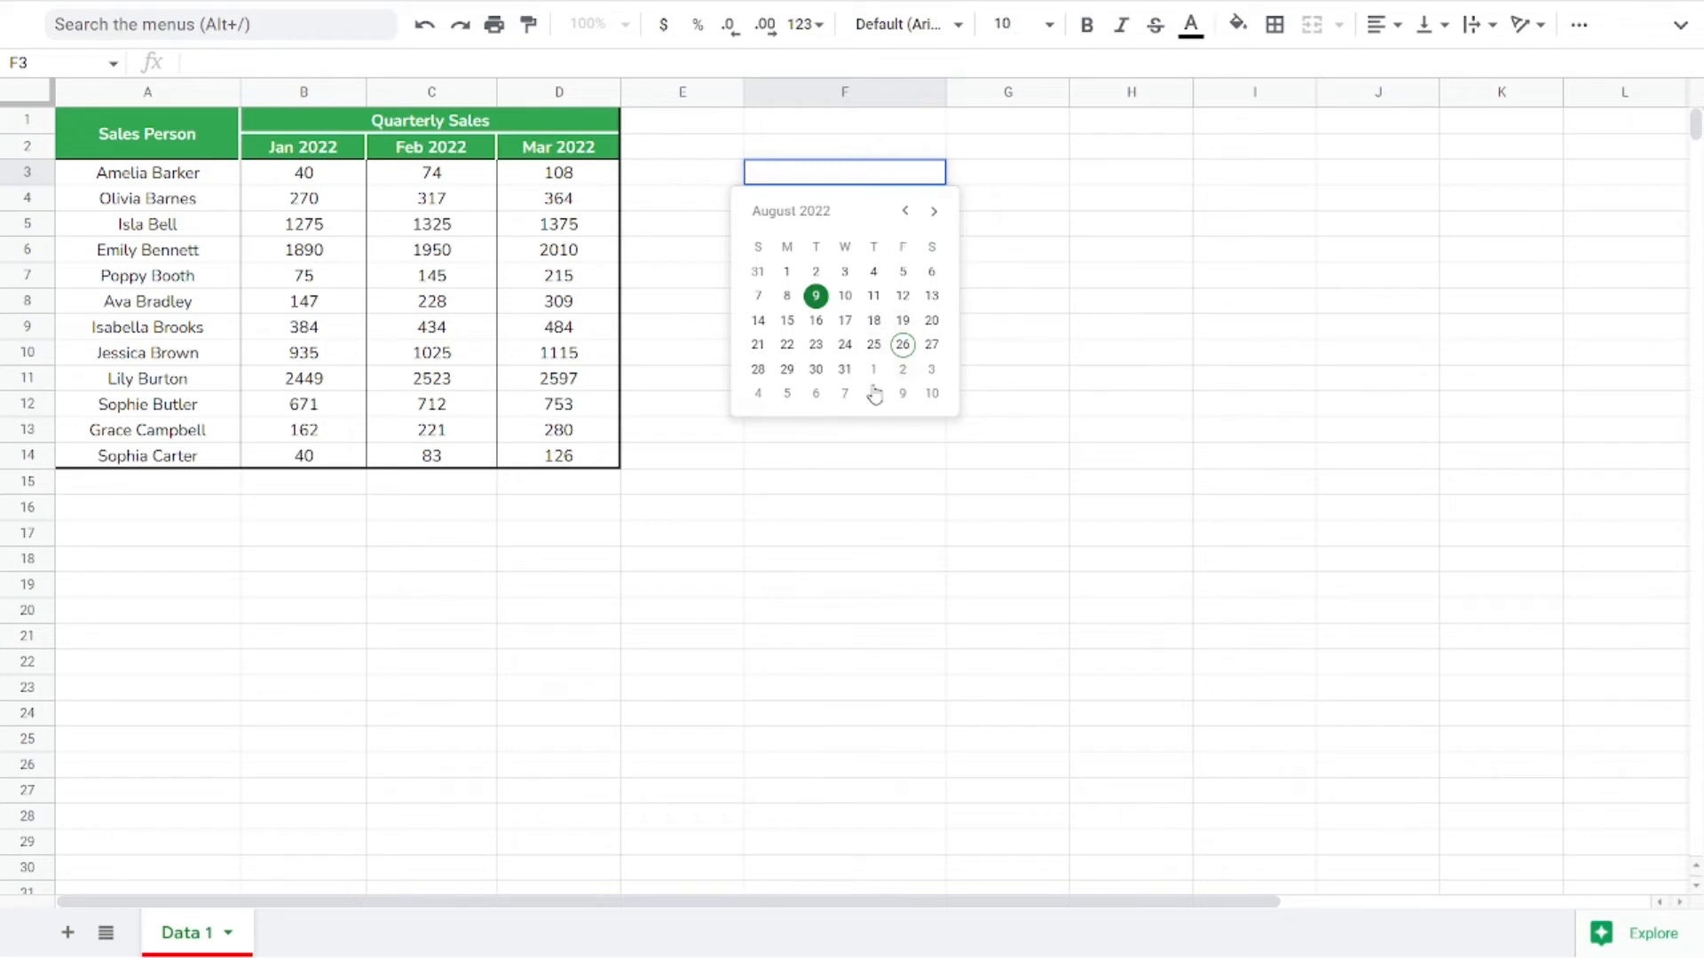
click(903, 345)
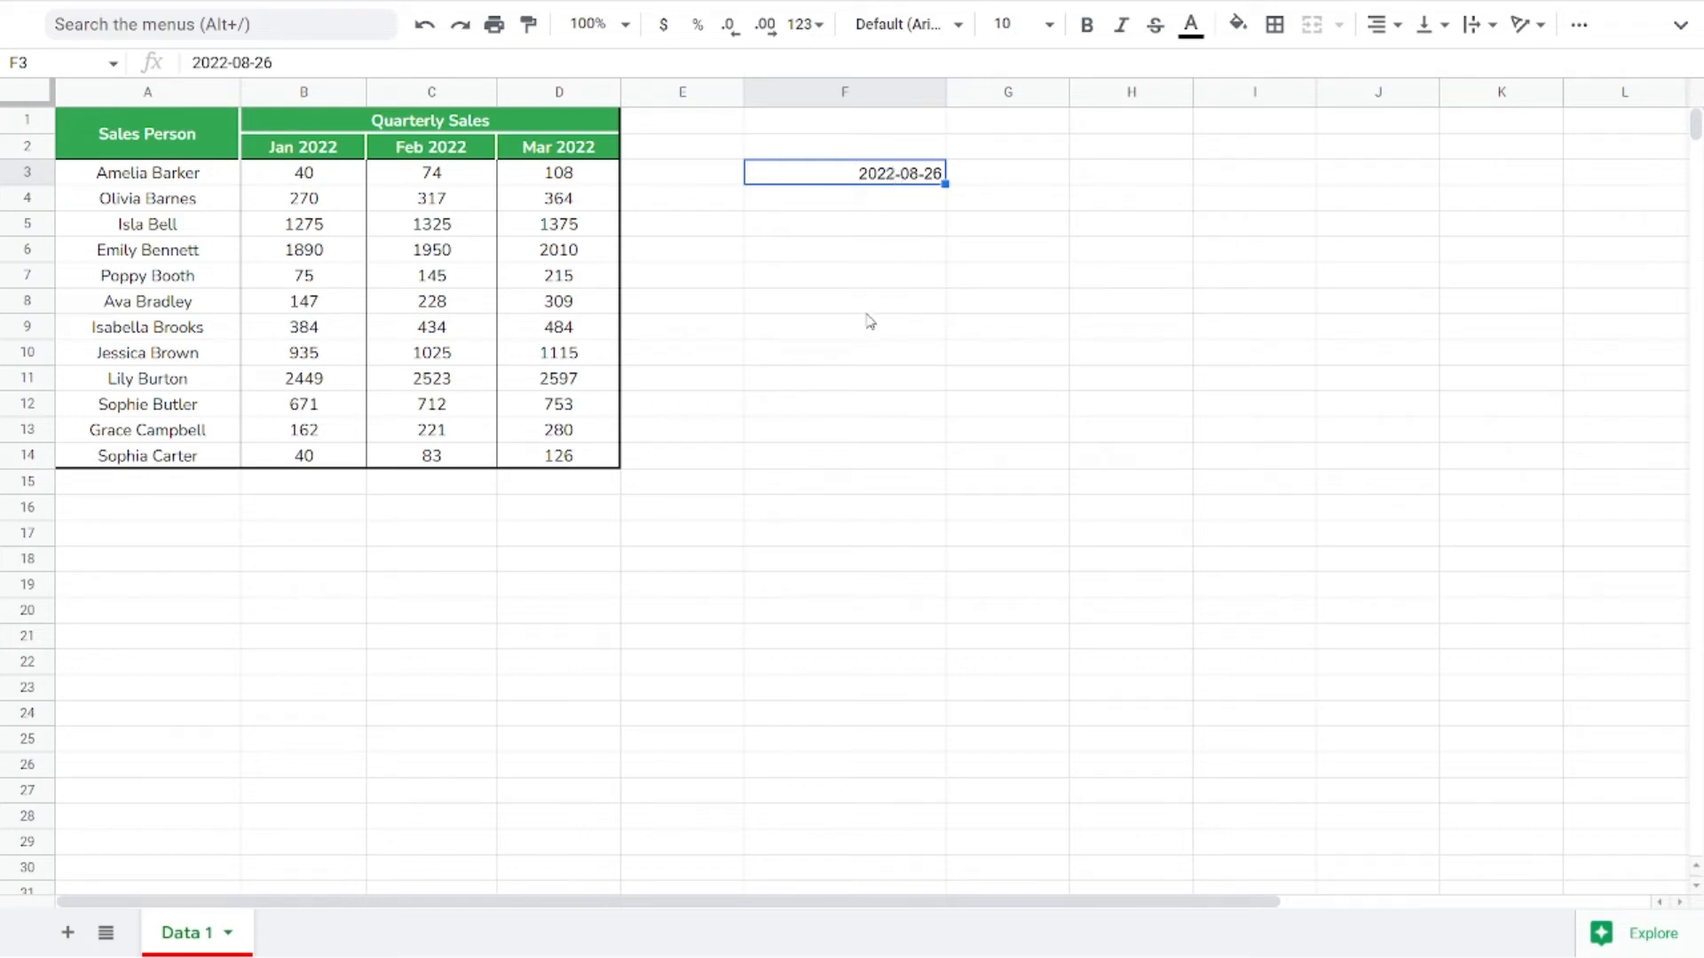
double_click(896, 184)
click(815, 464)
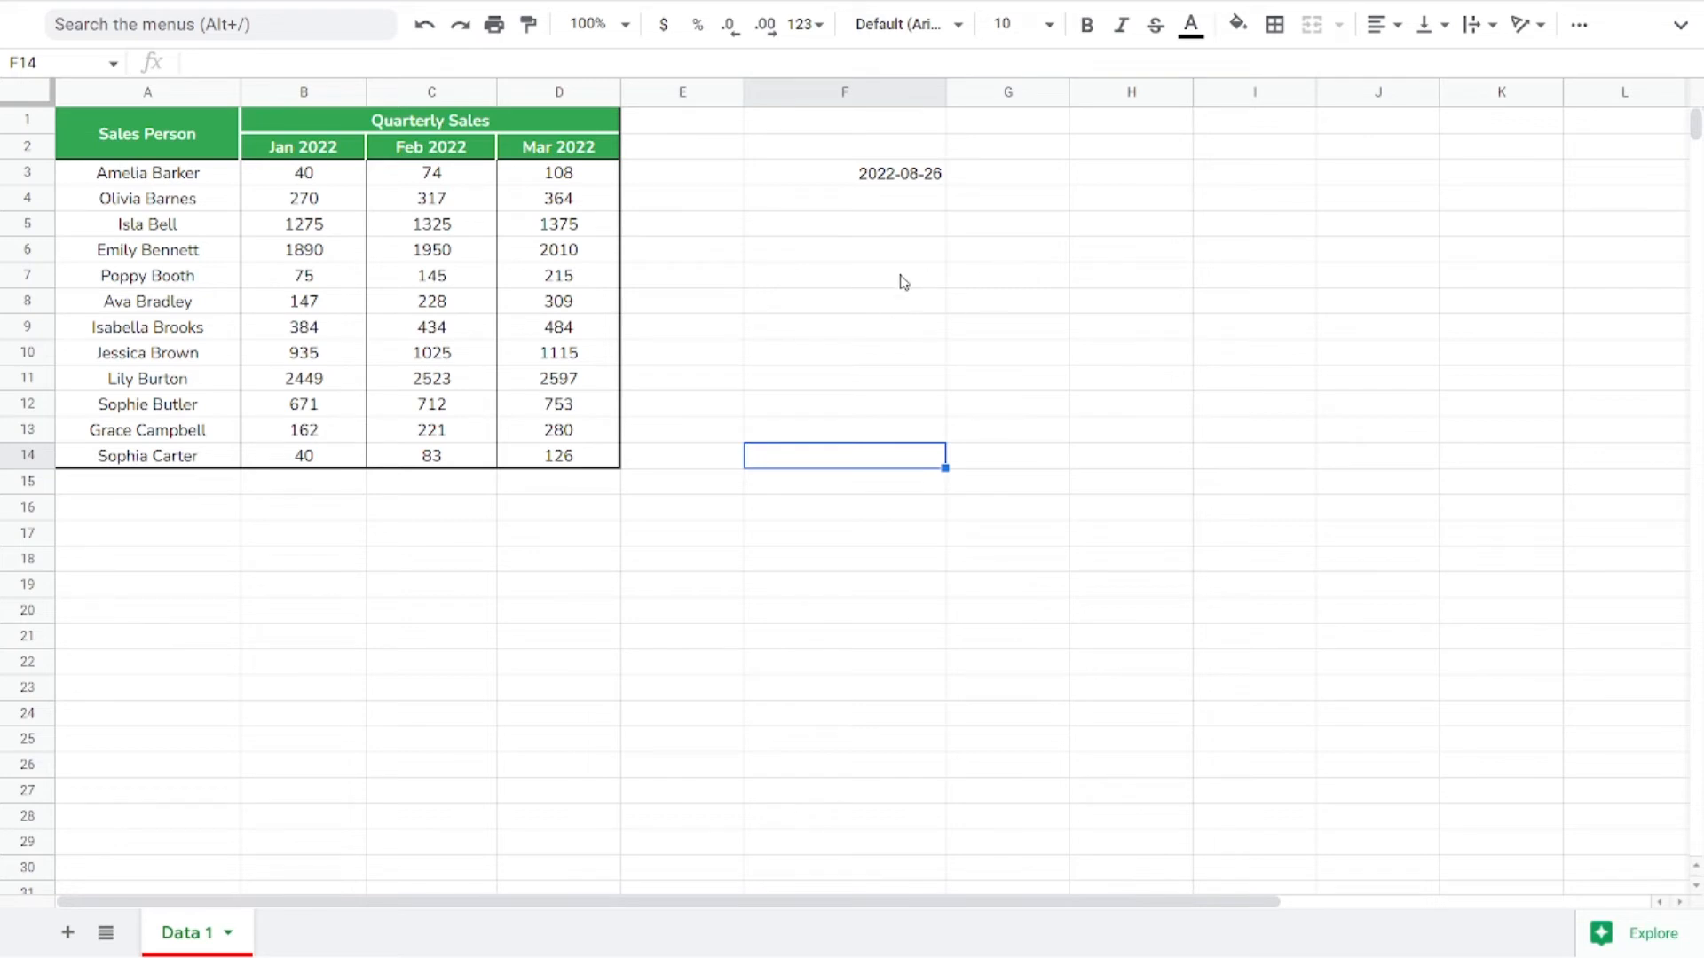
Set the date validation of cell F3 to "on or after" with the value =Today(), and save the rule.
click(885, 182)
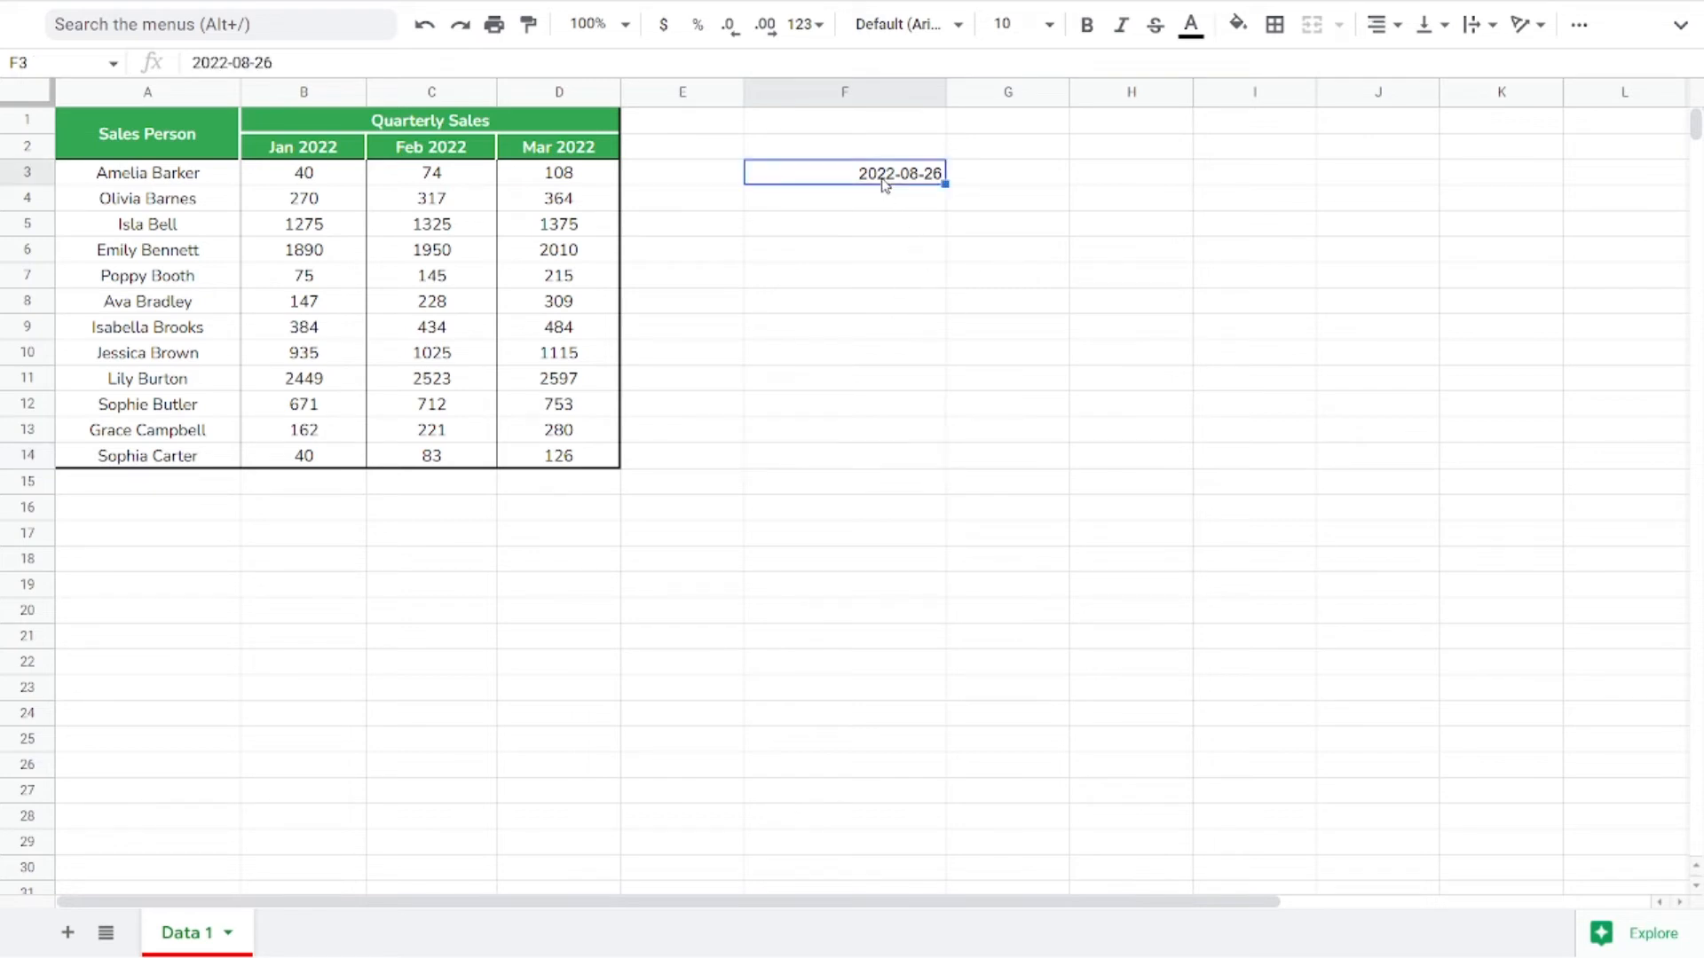
right_click(883, 181)
mouse_move(1141, 888)
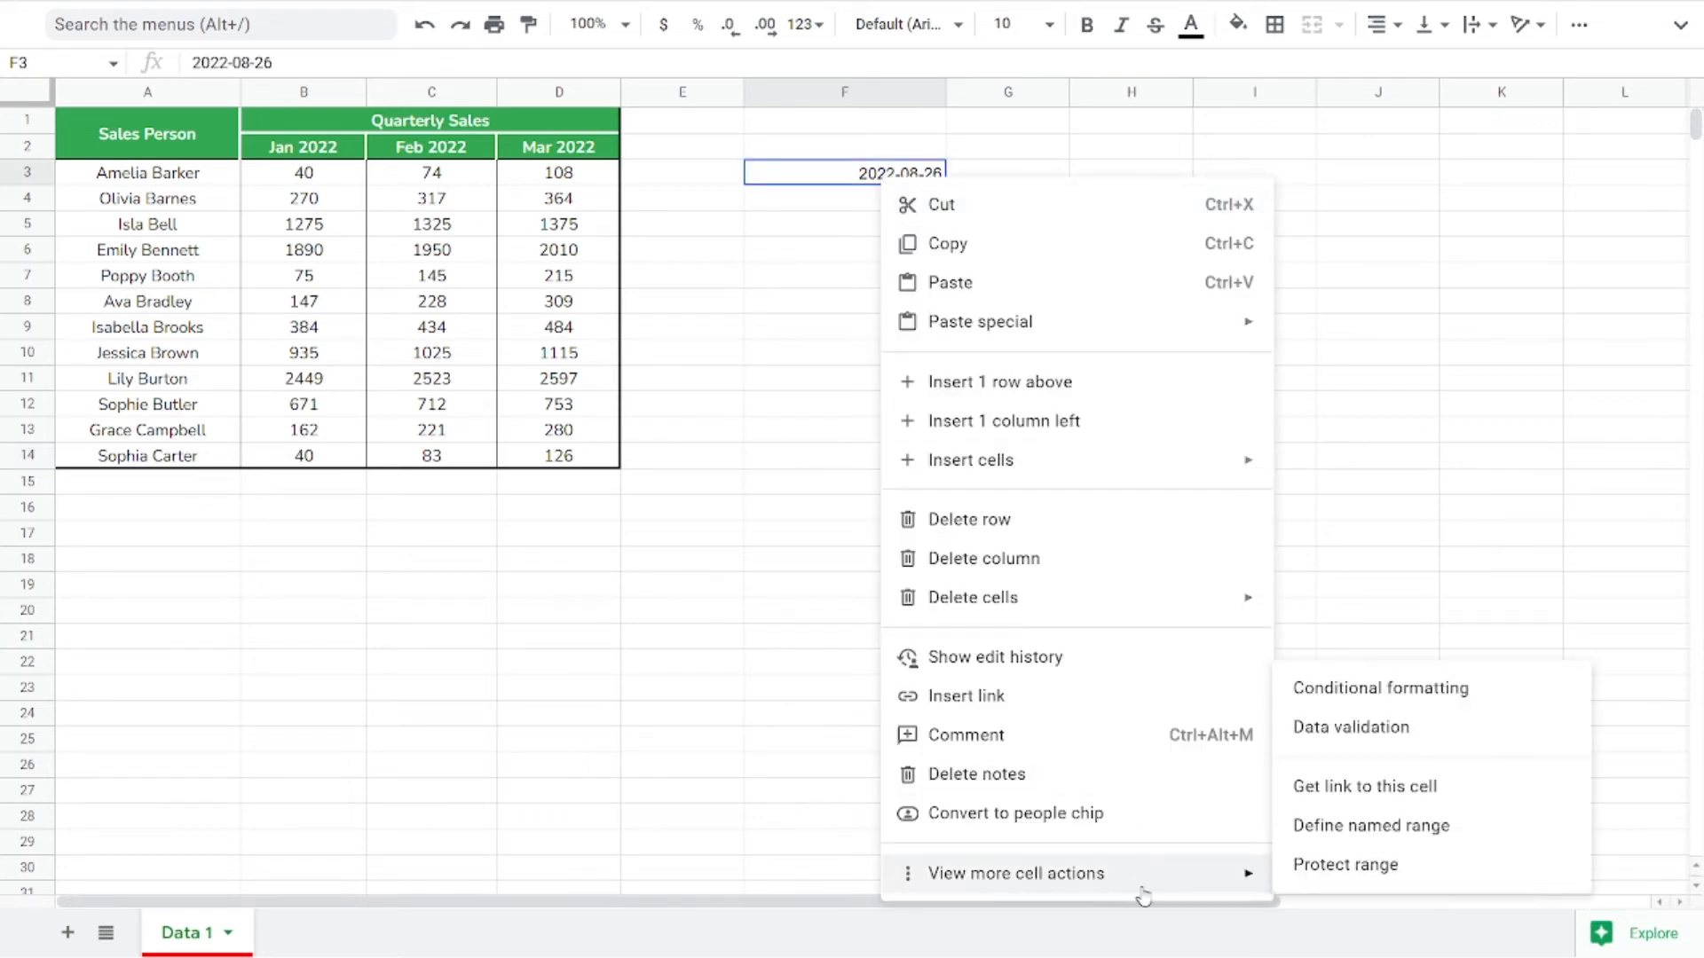
click(1386, 726)
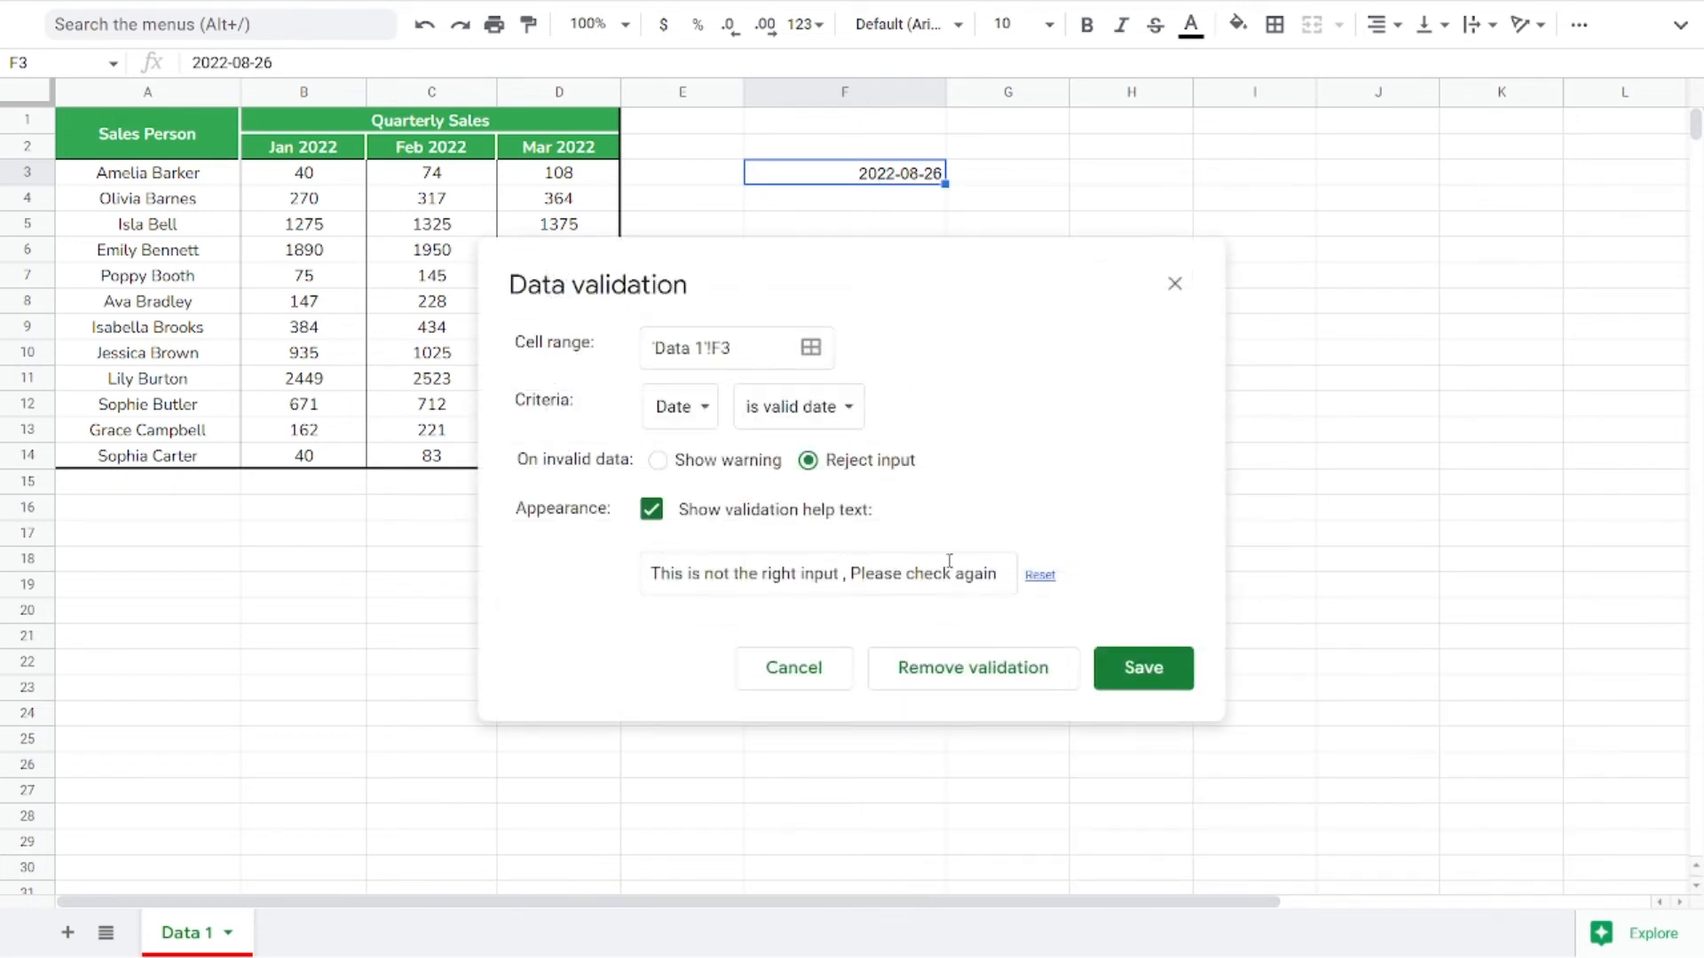
click(788, 407)
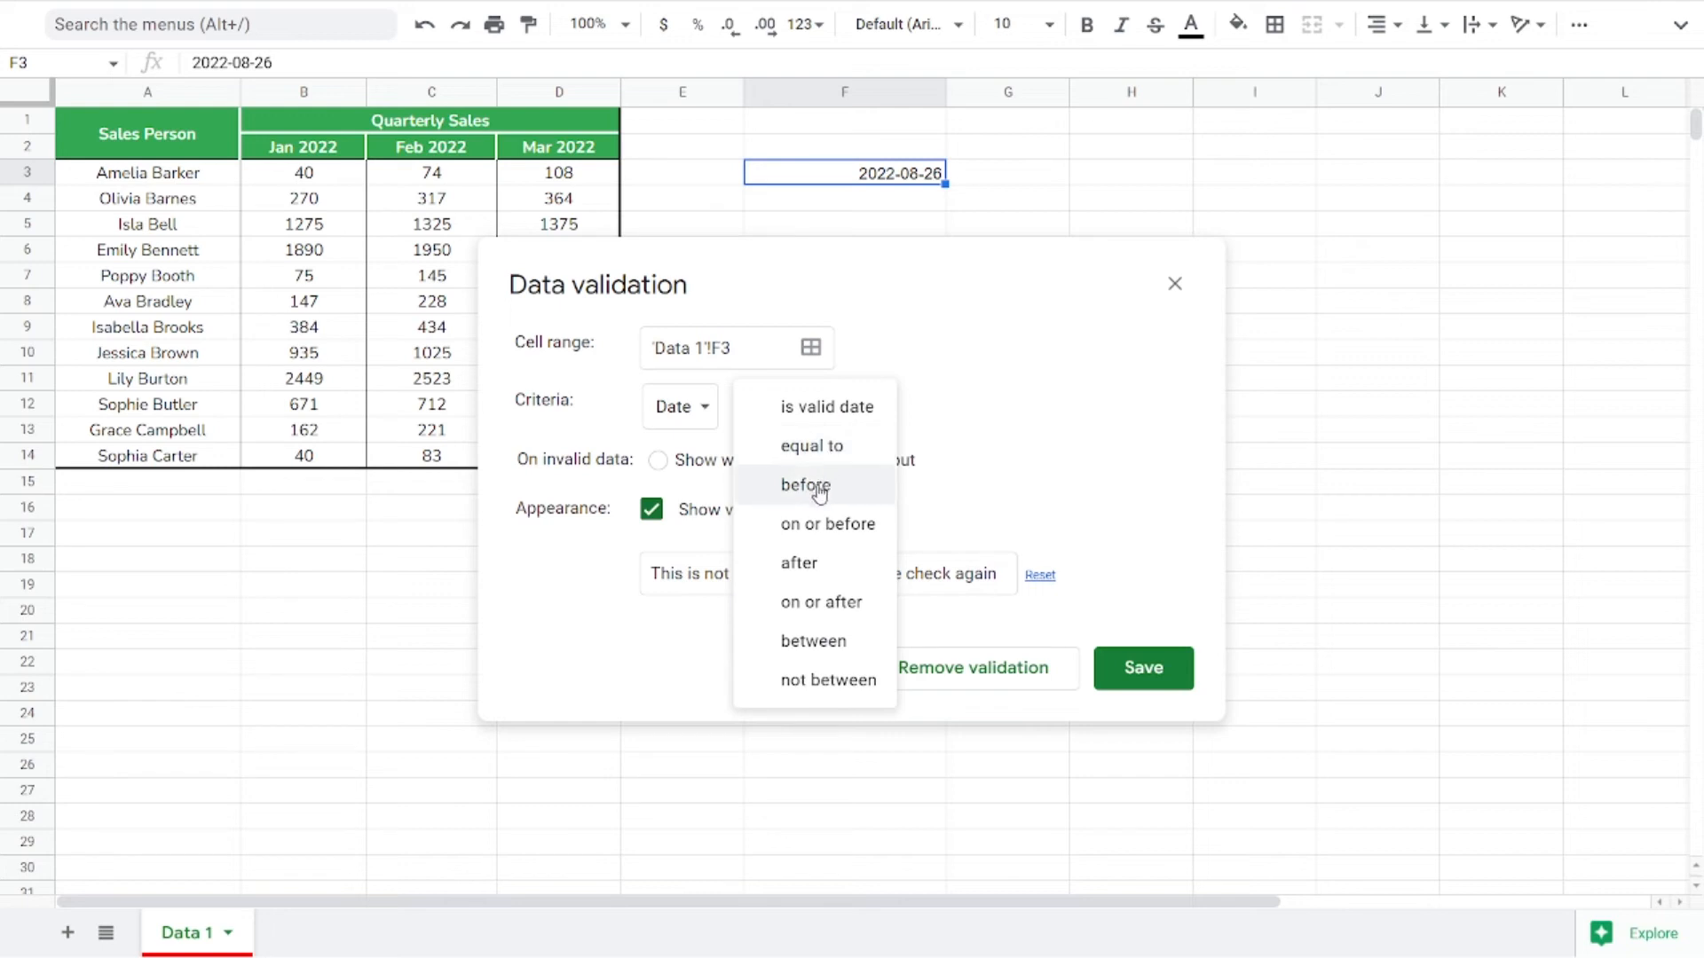
click(817, 527)
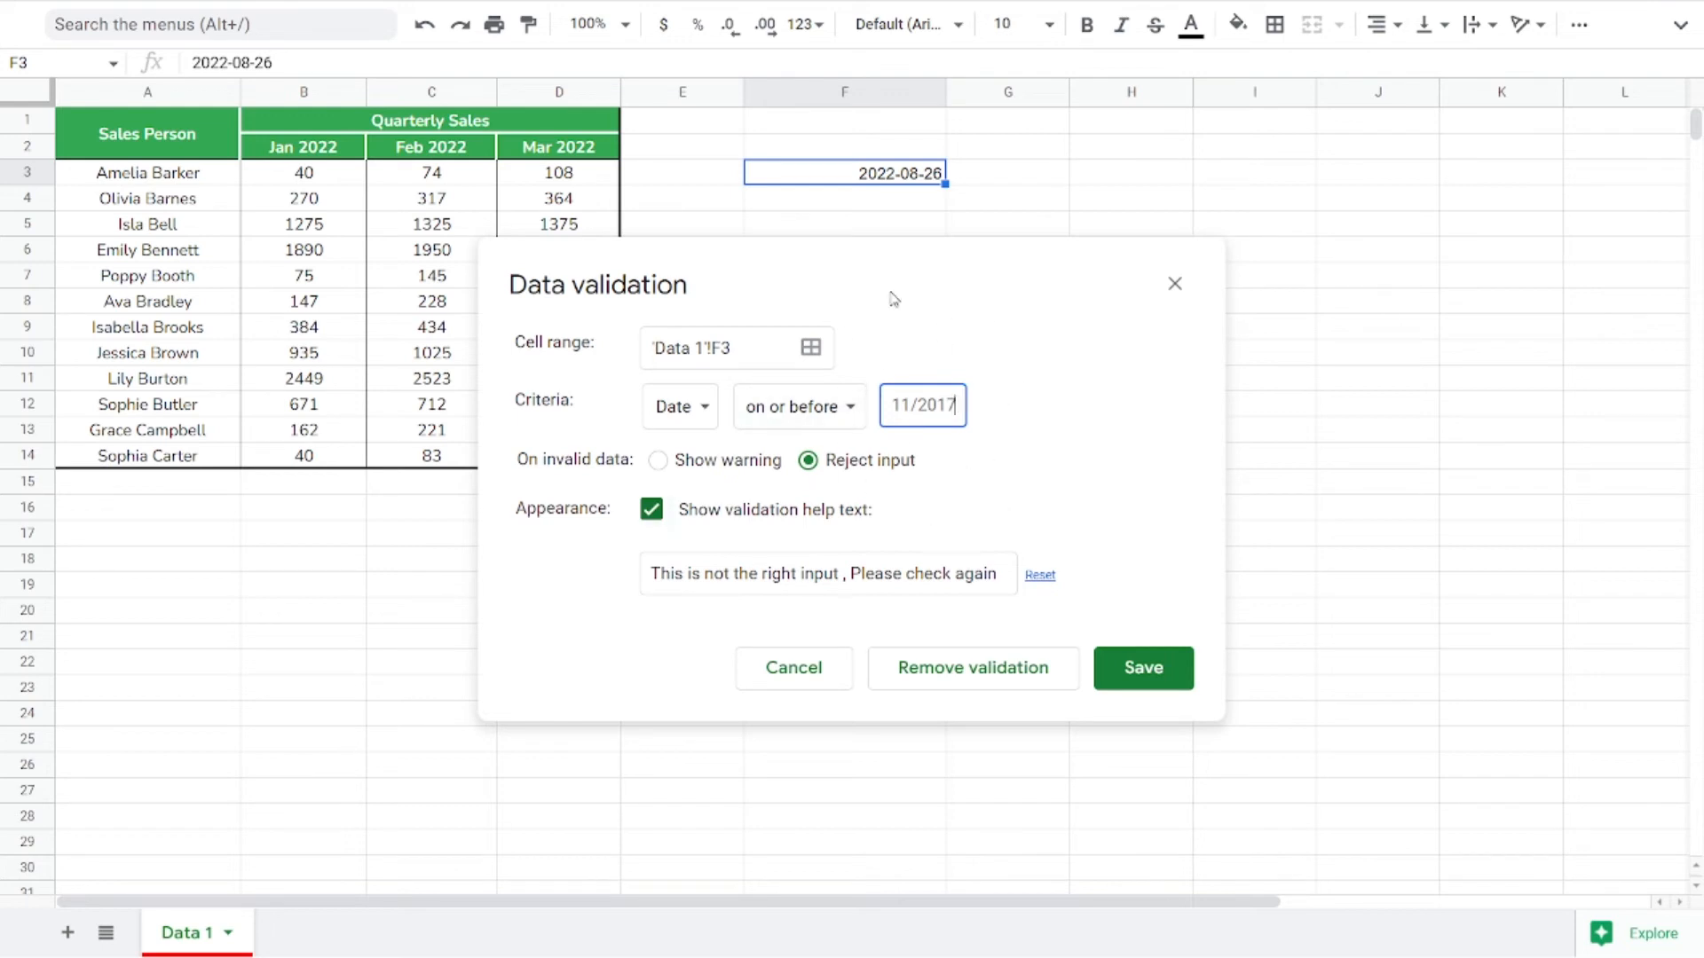
click(791, 417)
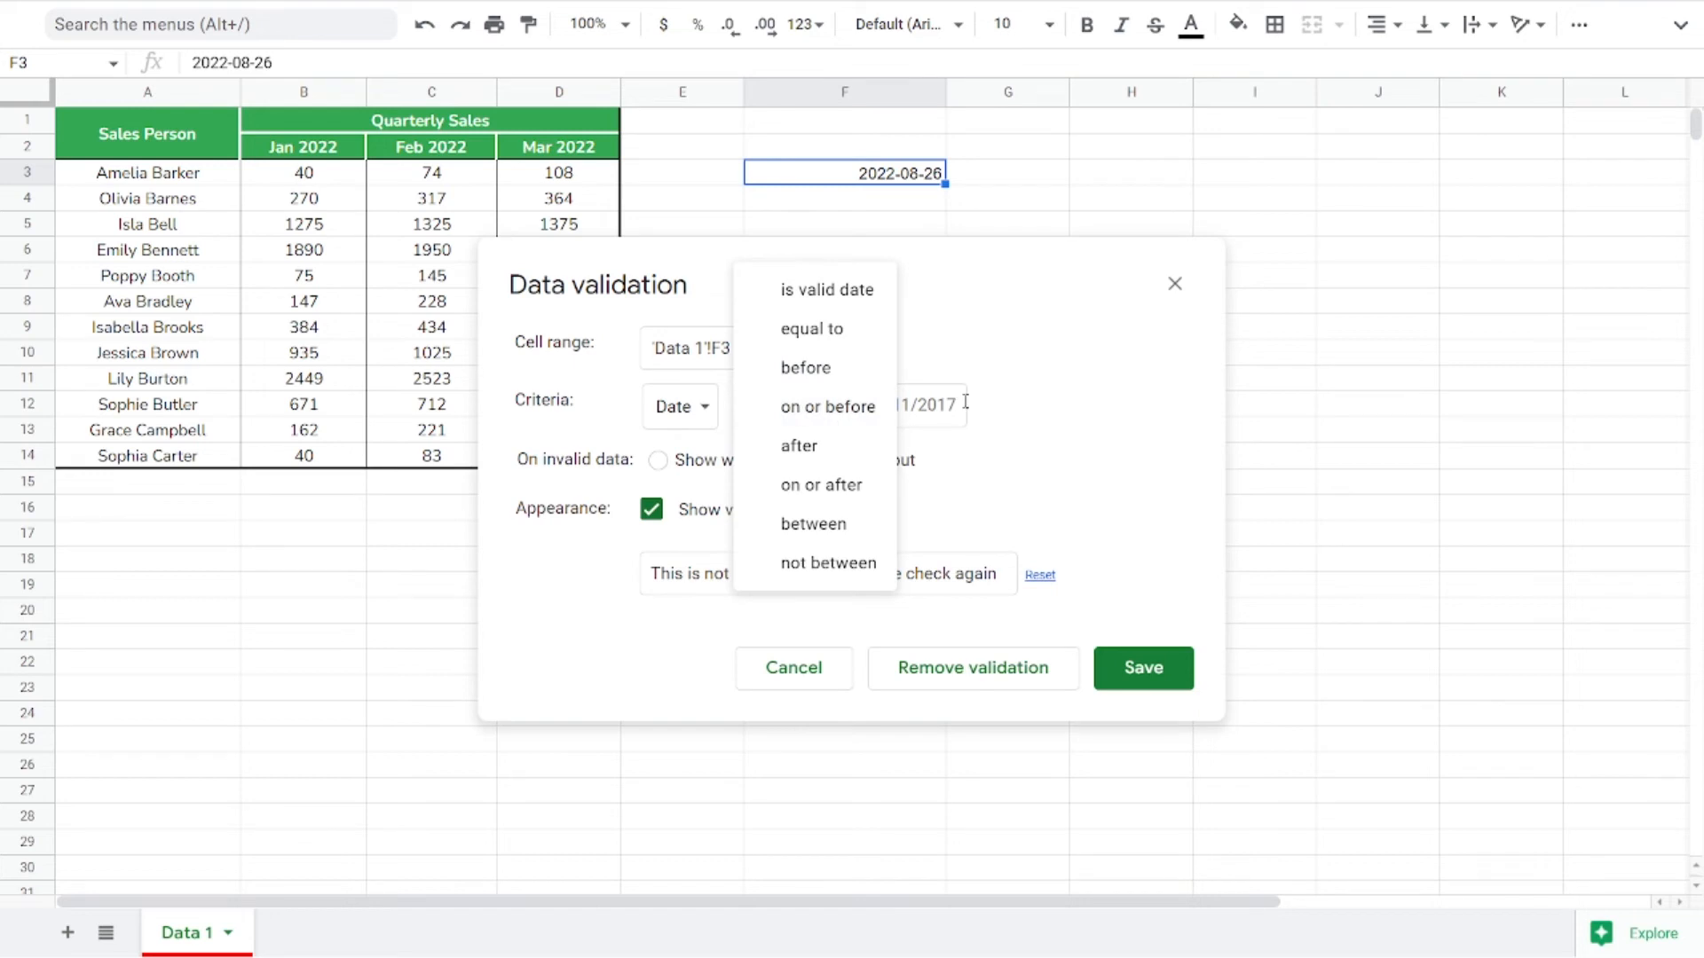
click(816, 505)
click(923, 405)
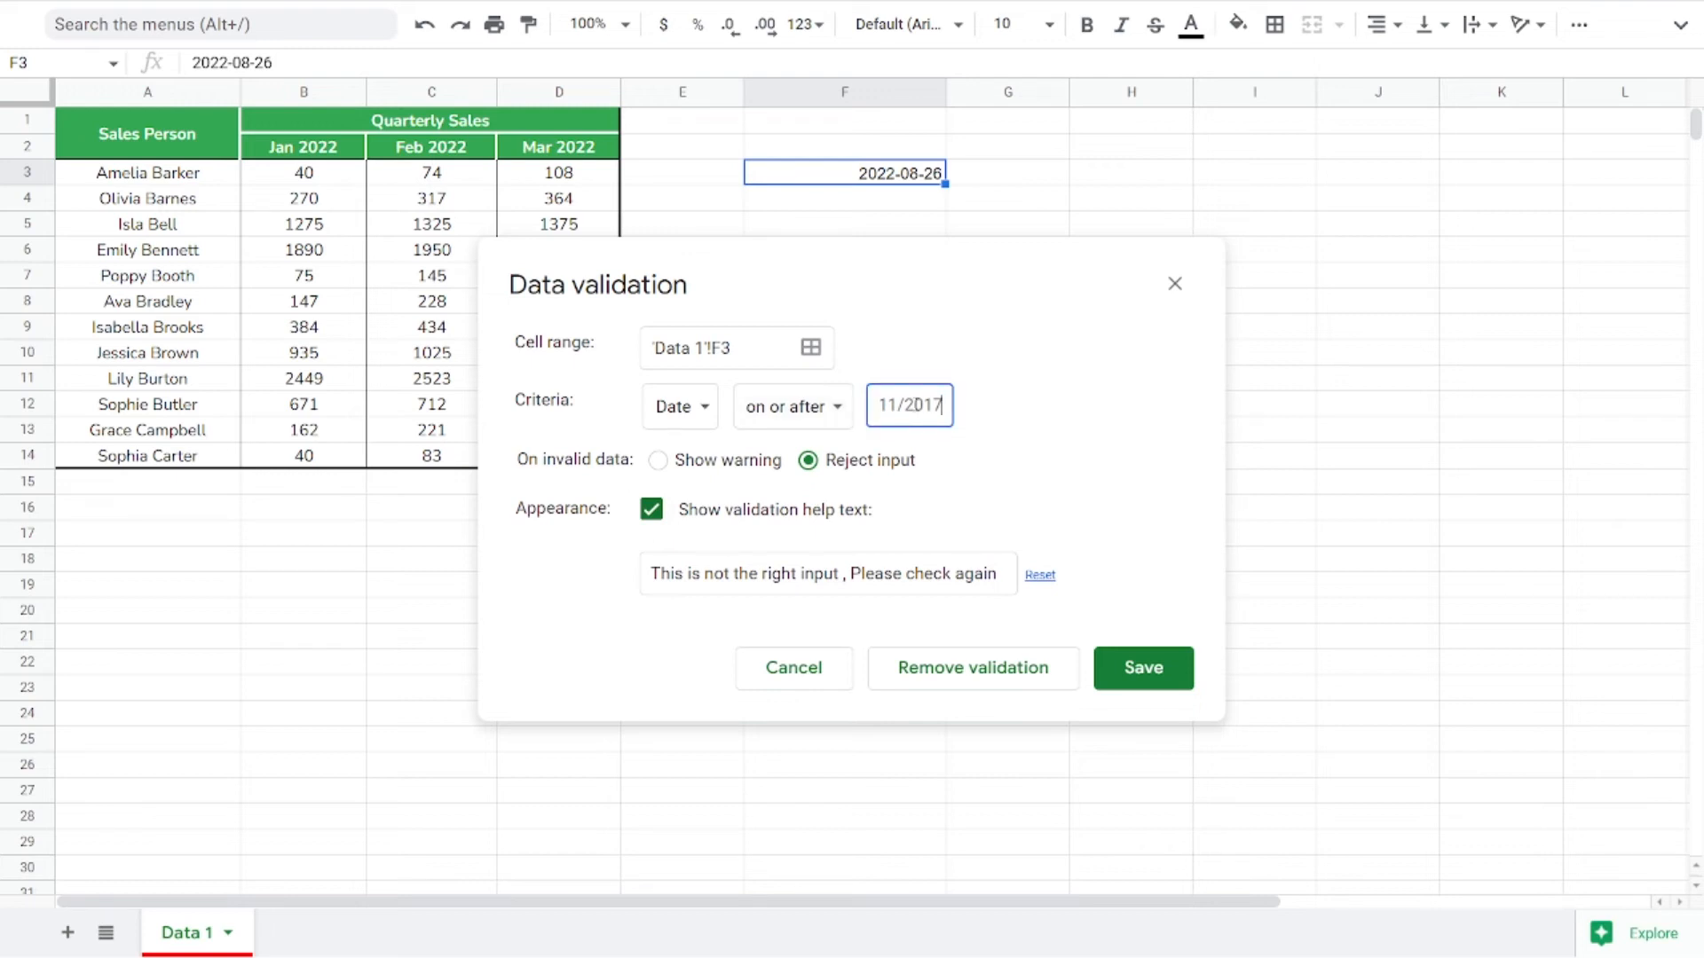
text(=Today())
click(1159, 672)
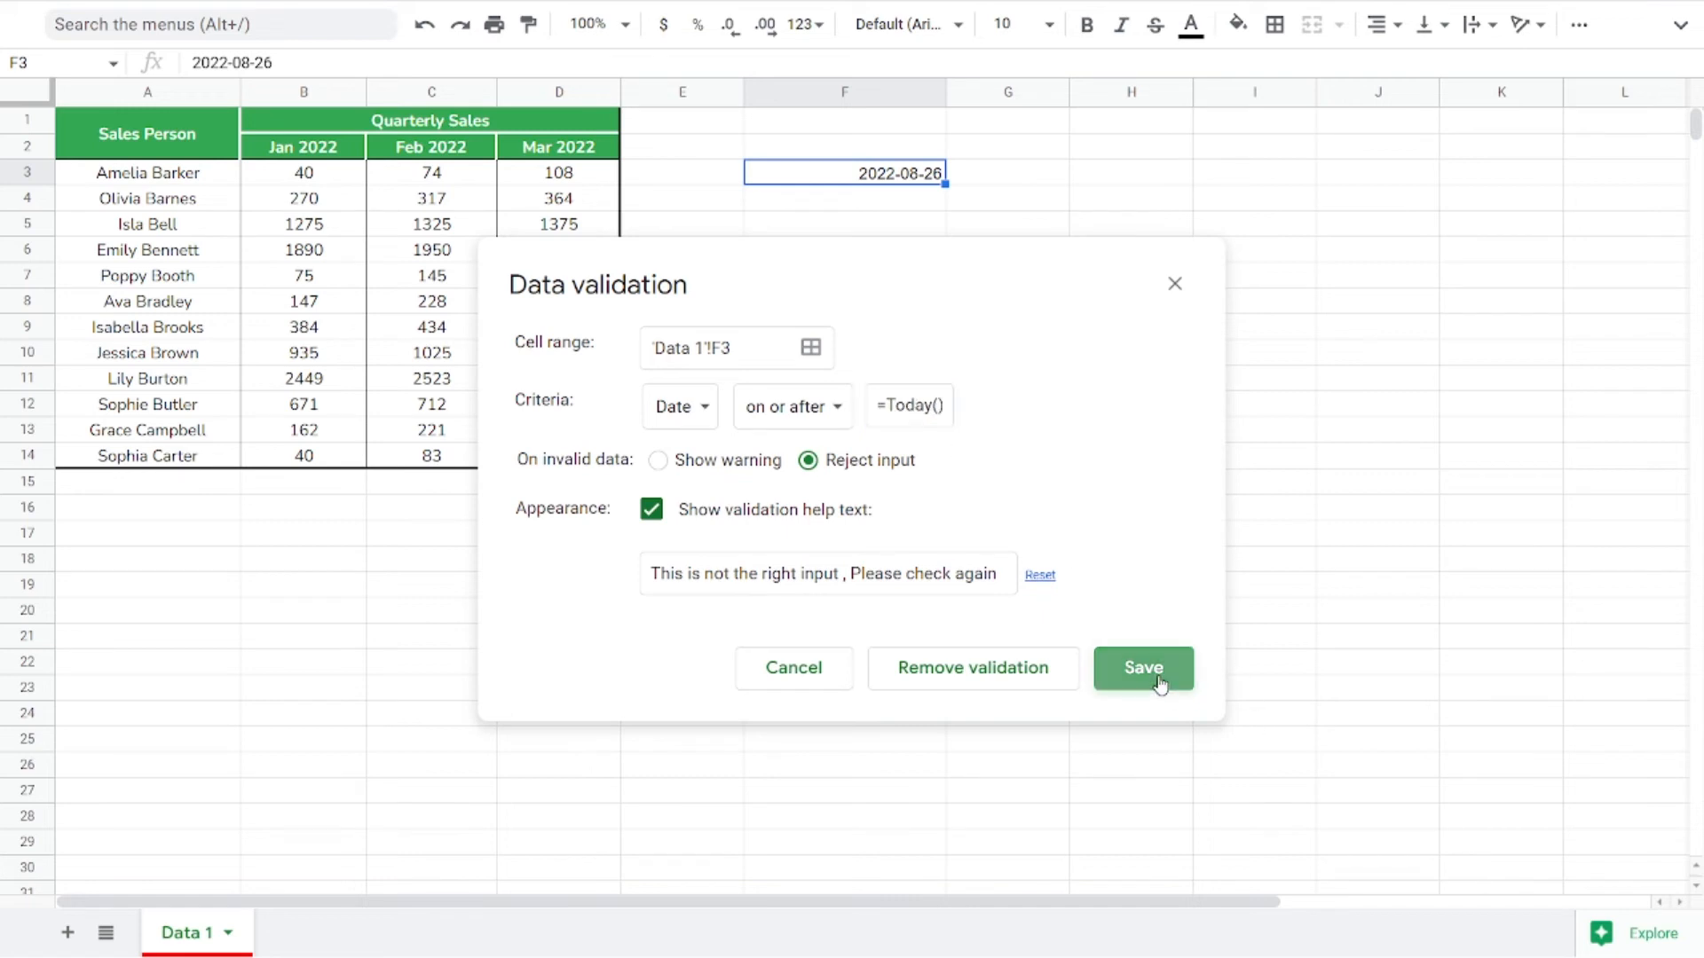
Pick 26 August 2022 again in cell F3, and try 25 August 2022 to test the date rule.
double_click(875, 174)
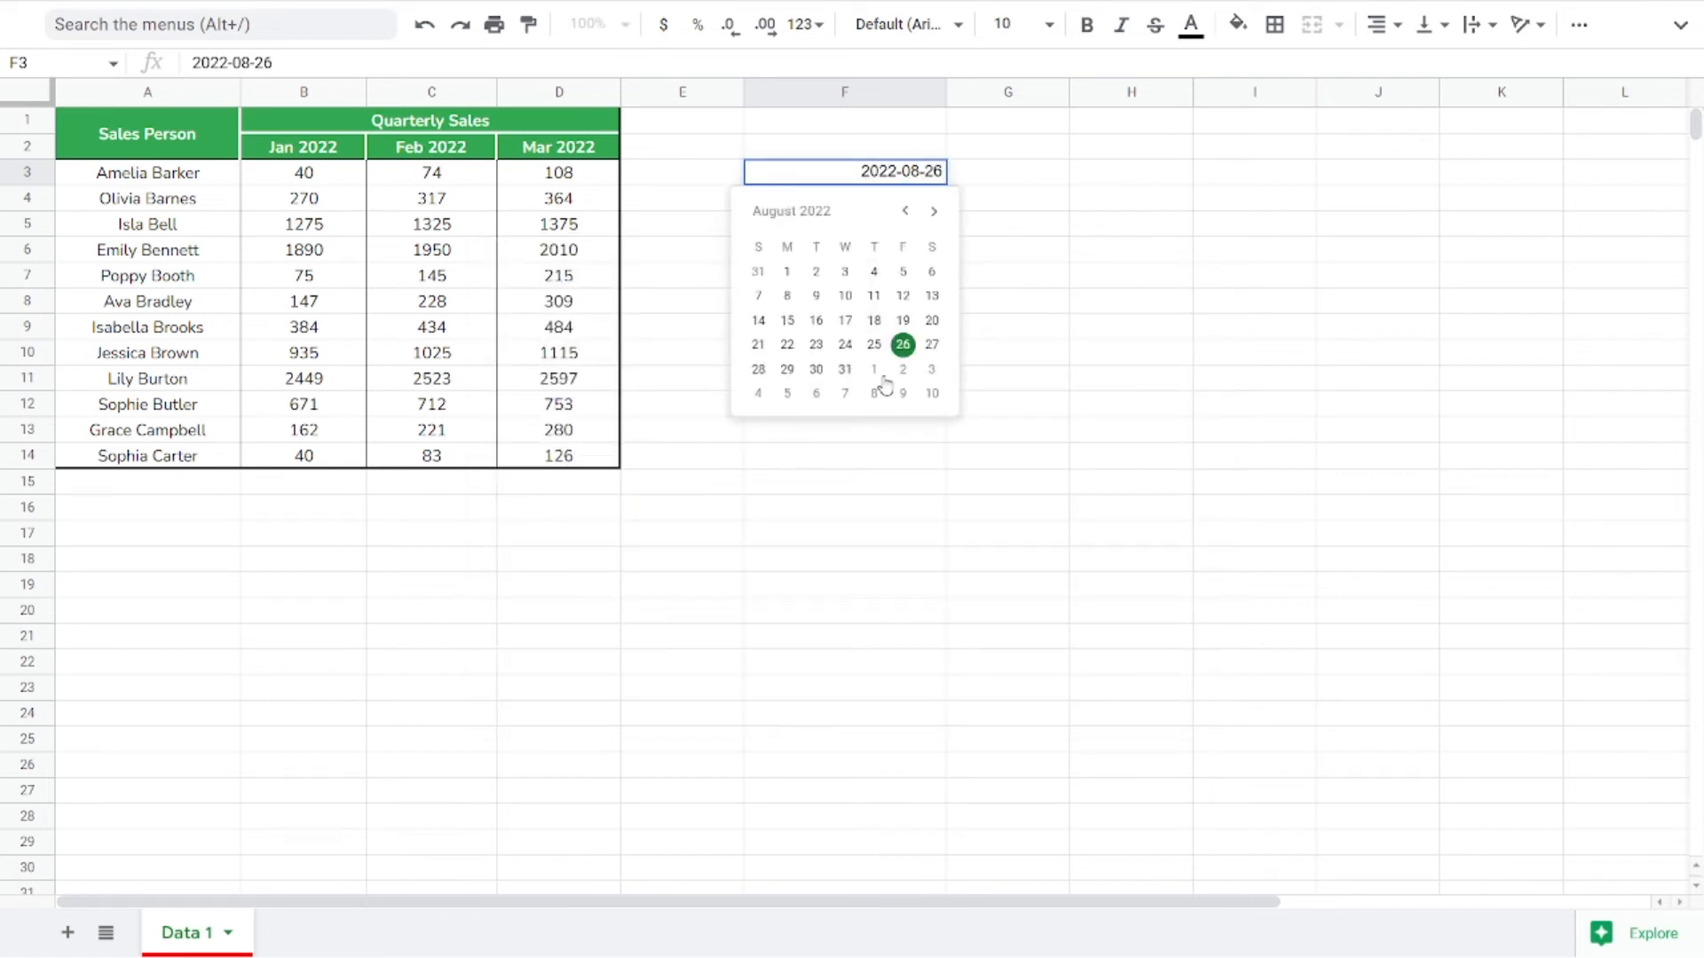
click(902, 346)
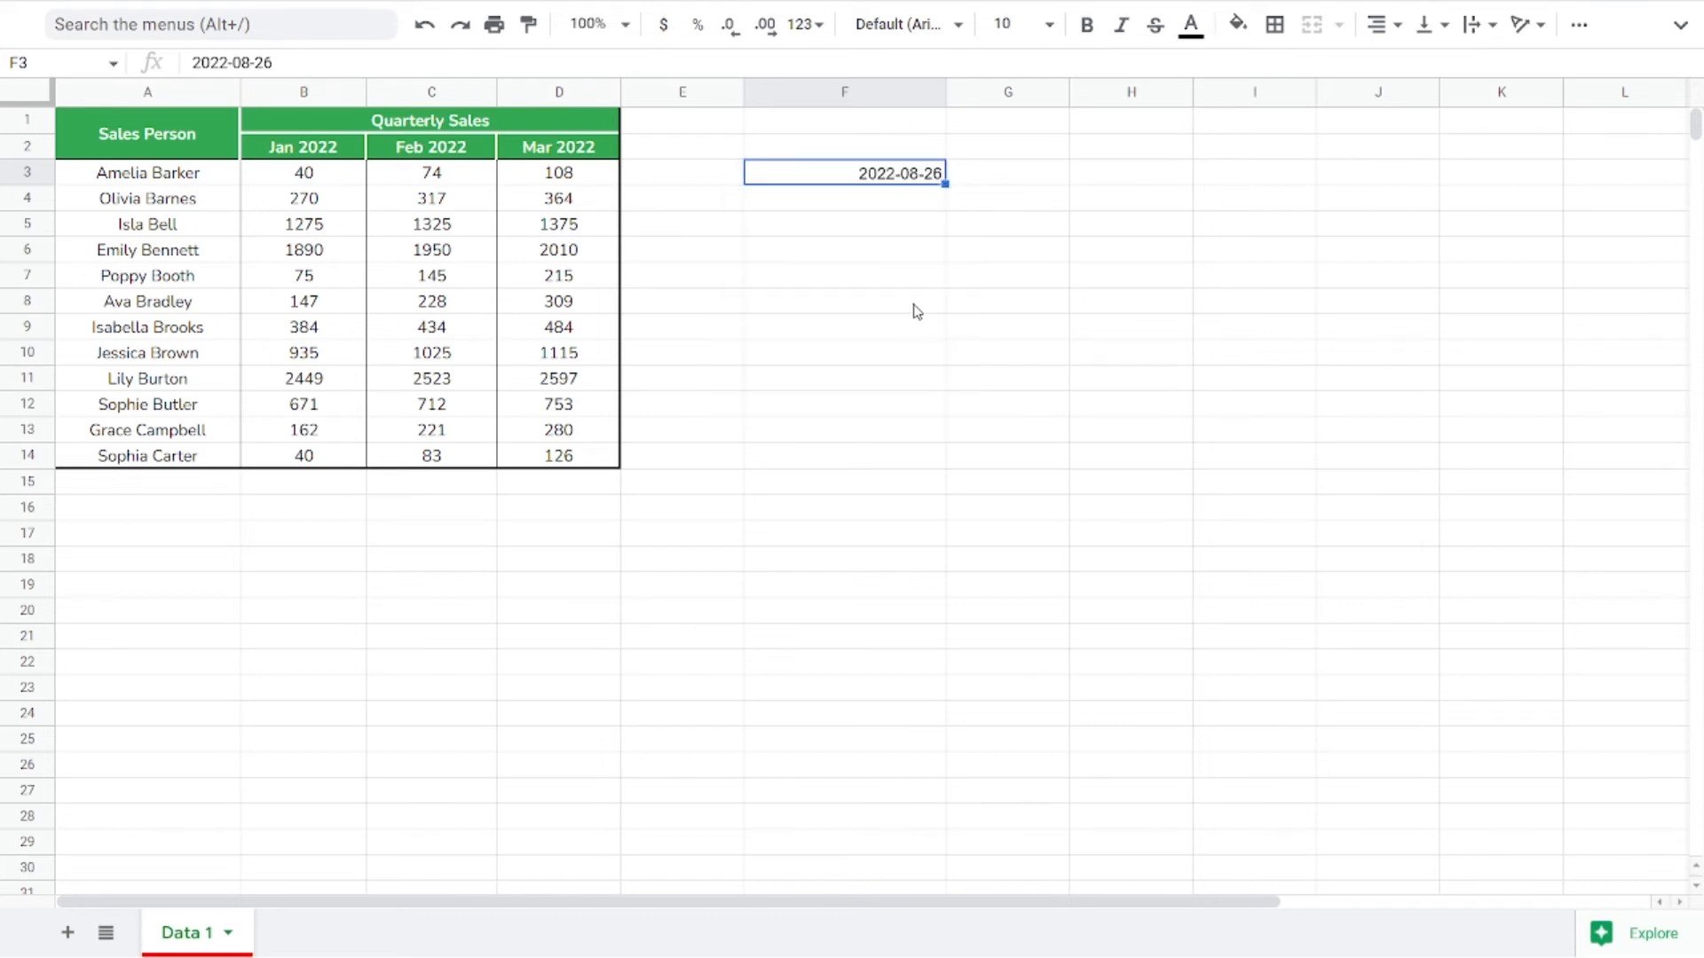
double_click(906, 177)
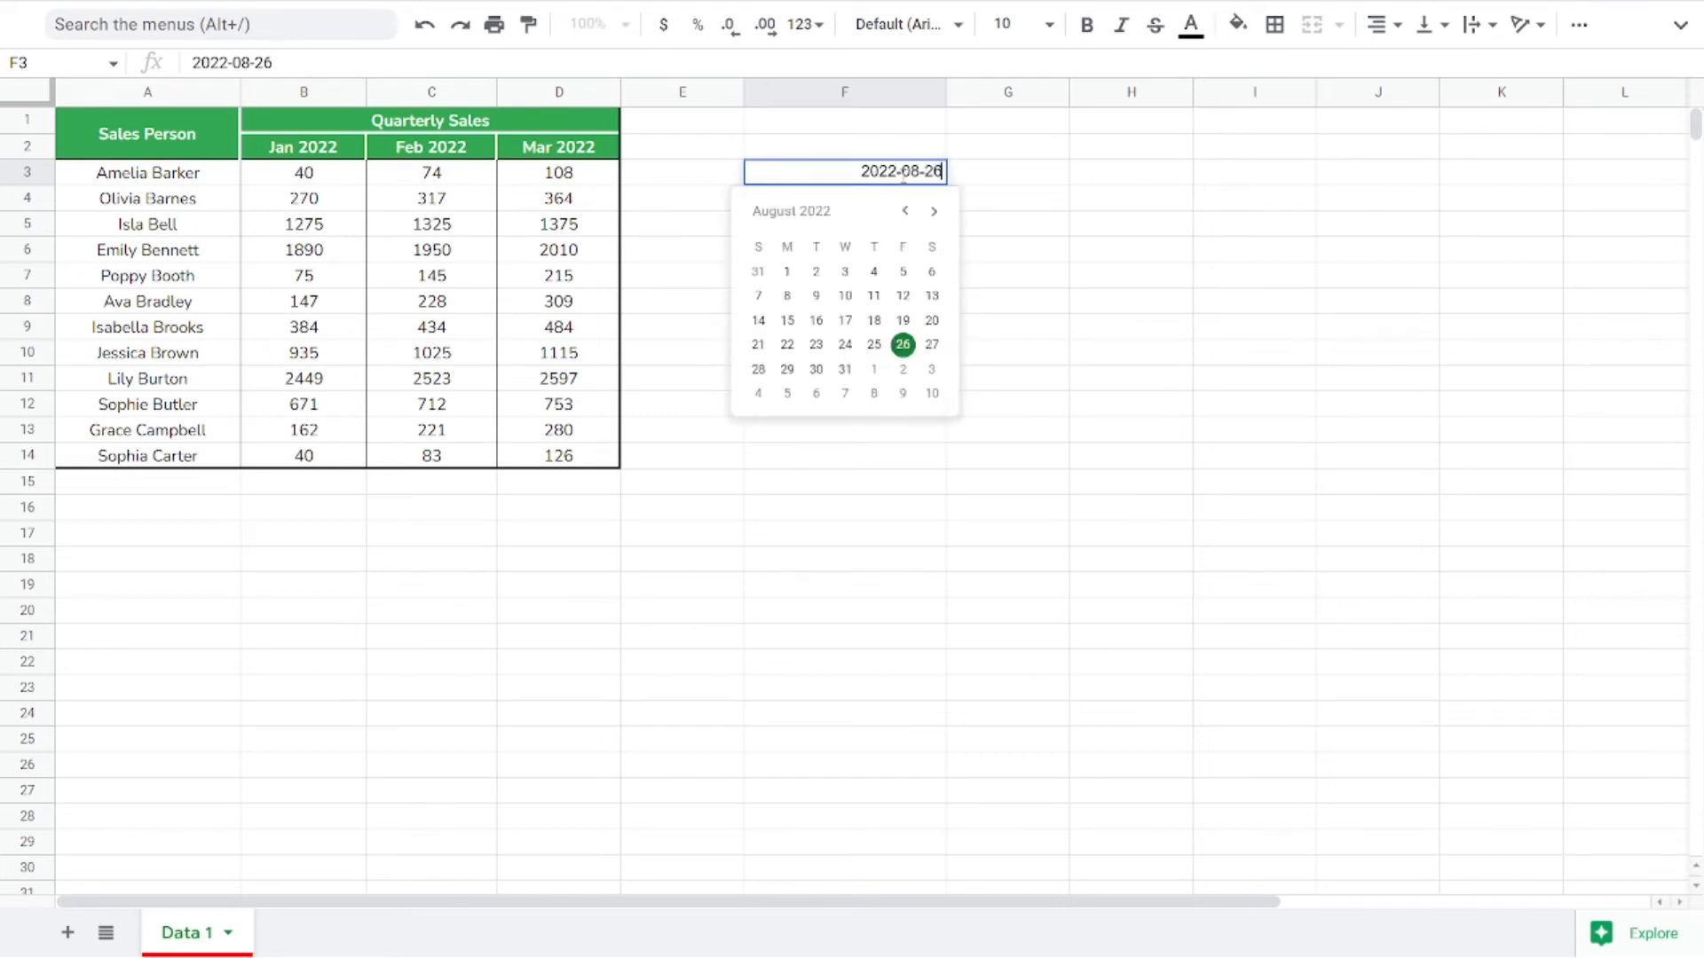
click(875, 347)
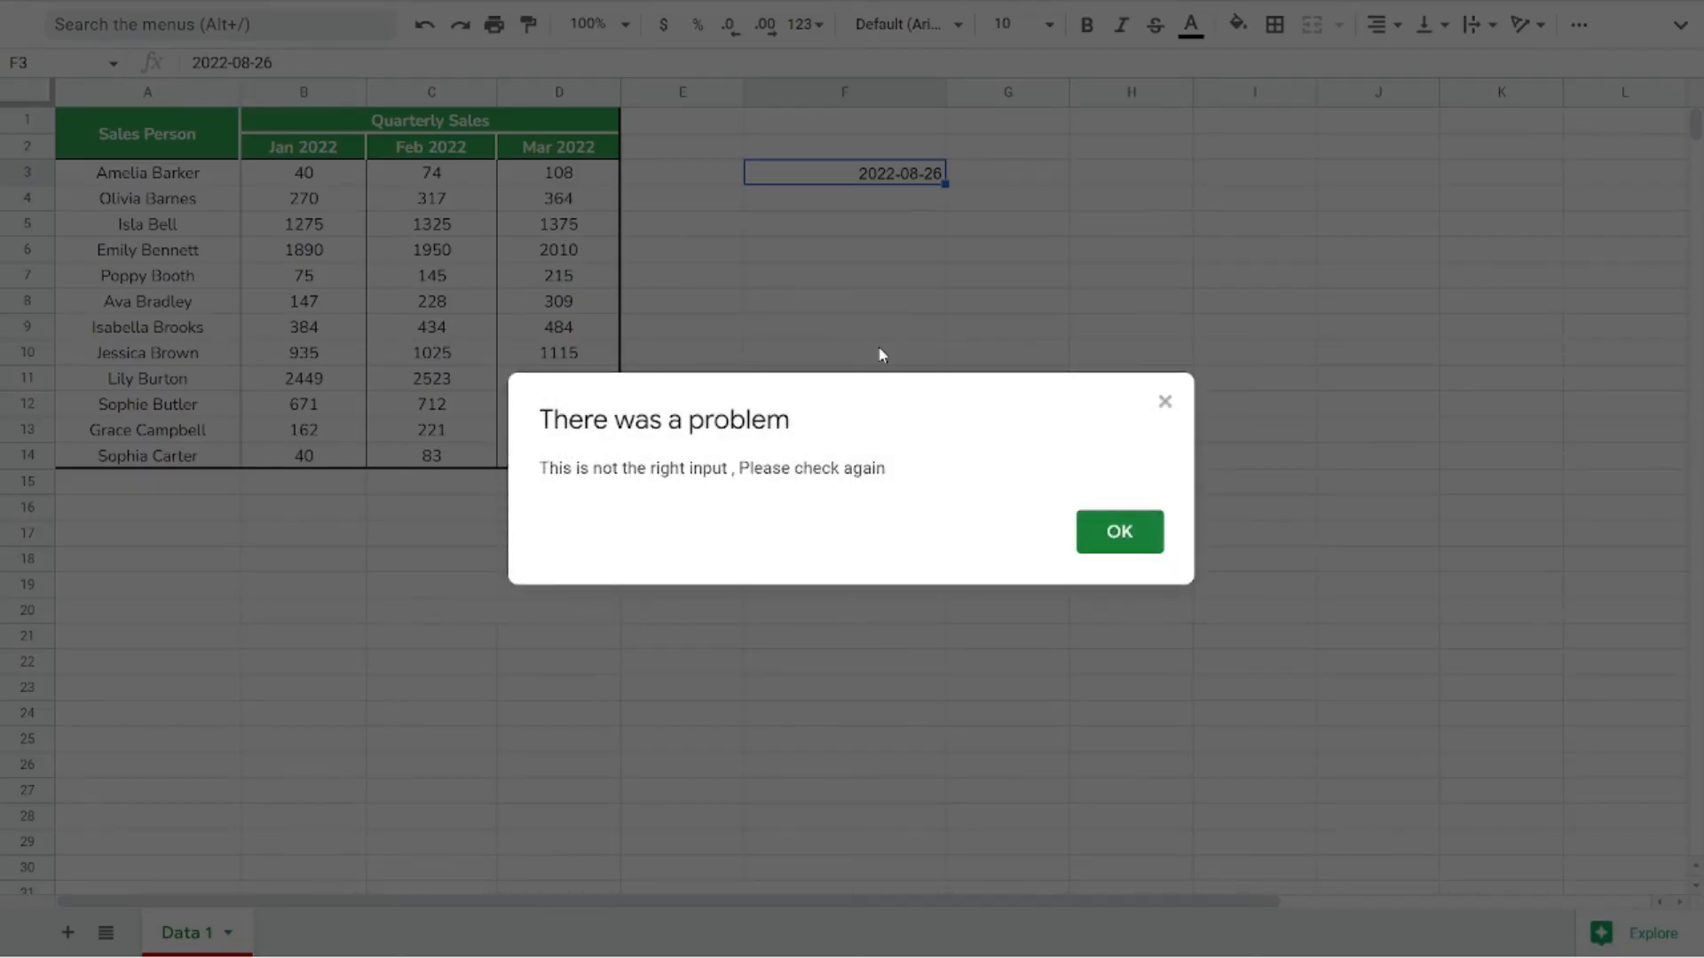
click(1145, 533)
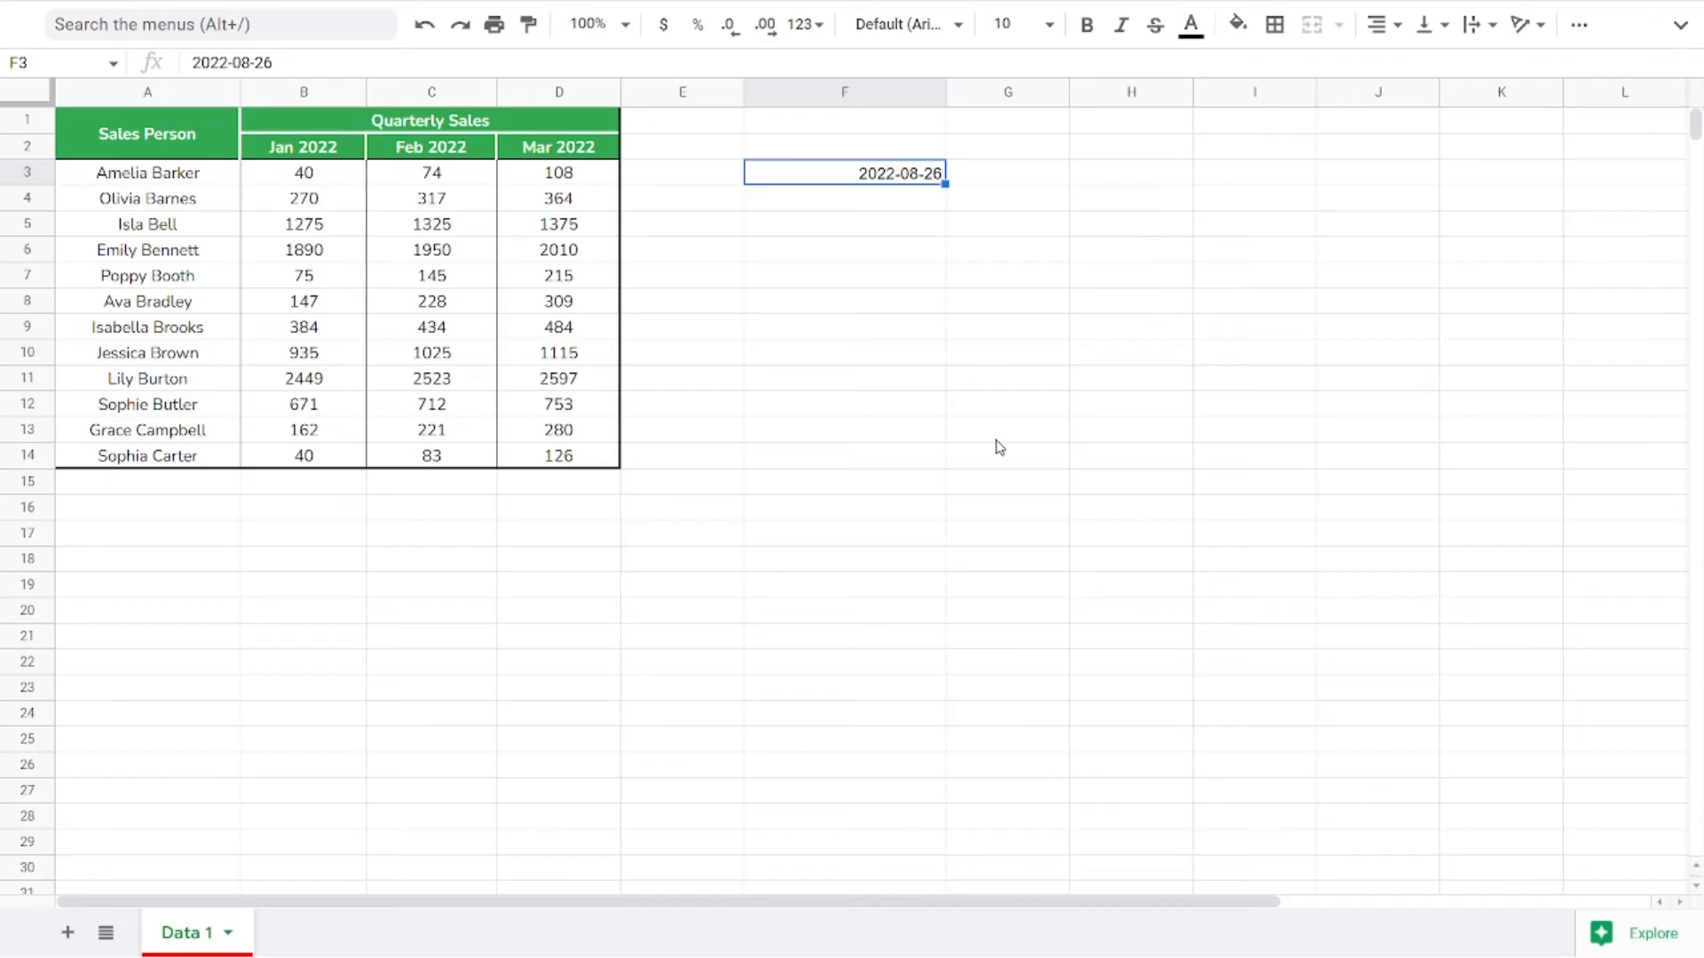
Choose 7 September 2022 in the date picker of cell F3 to test the date rule.
double_click(833, 180)
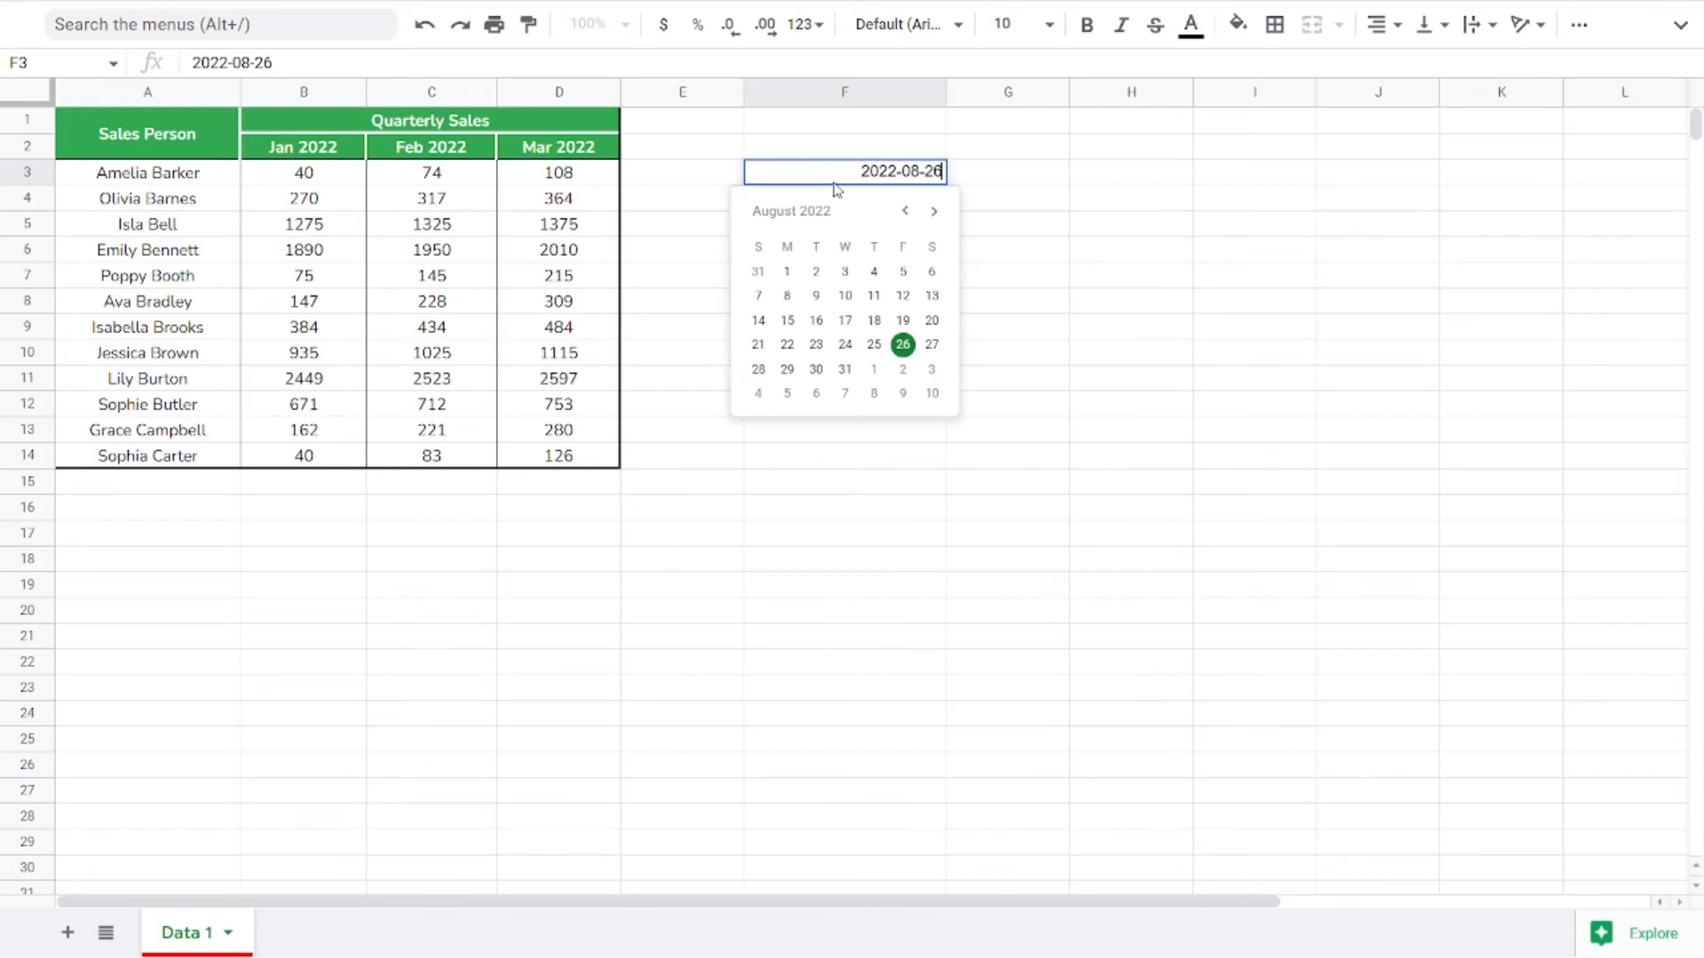
click(847, 395)
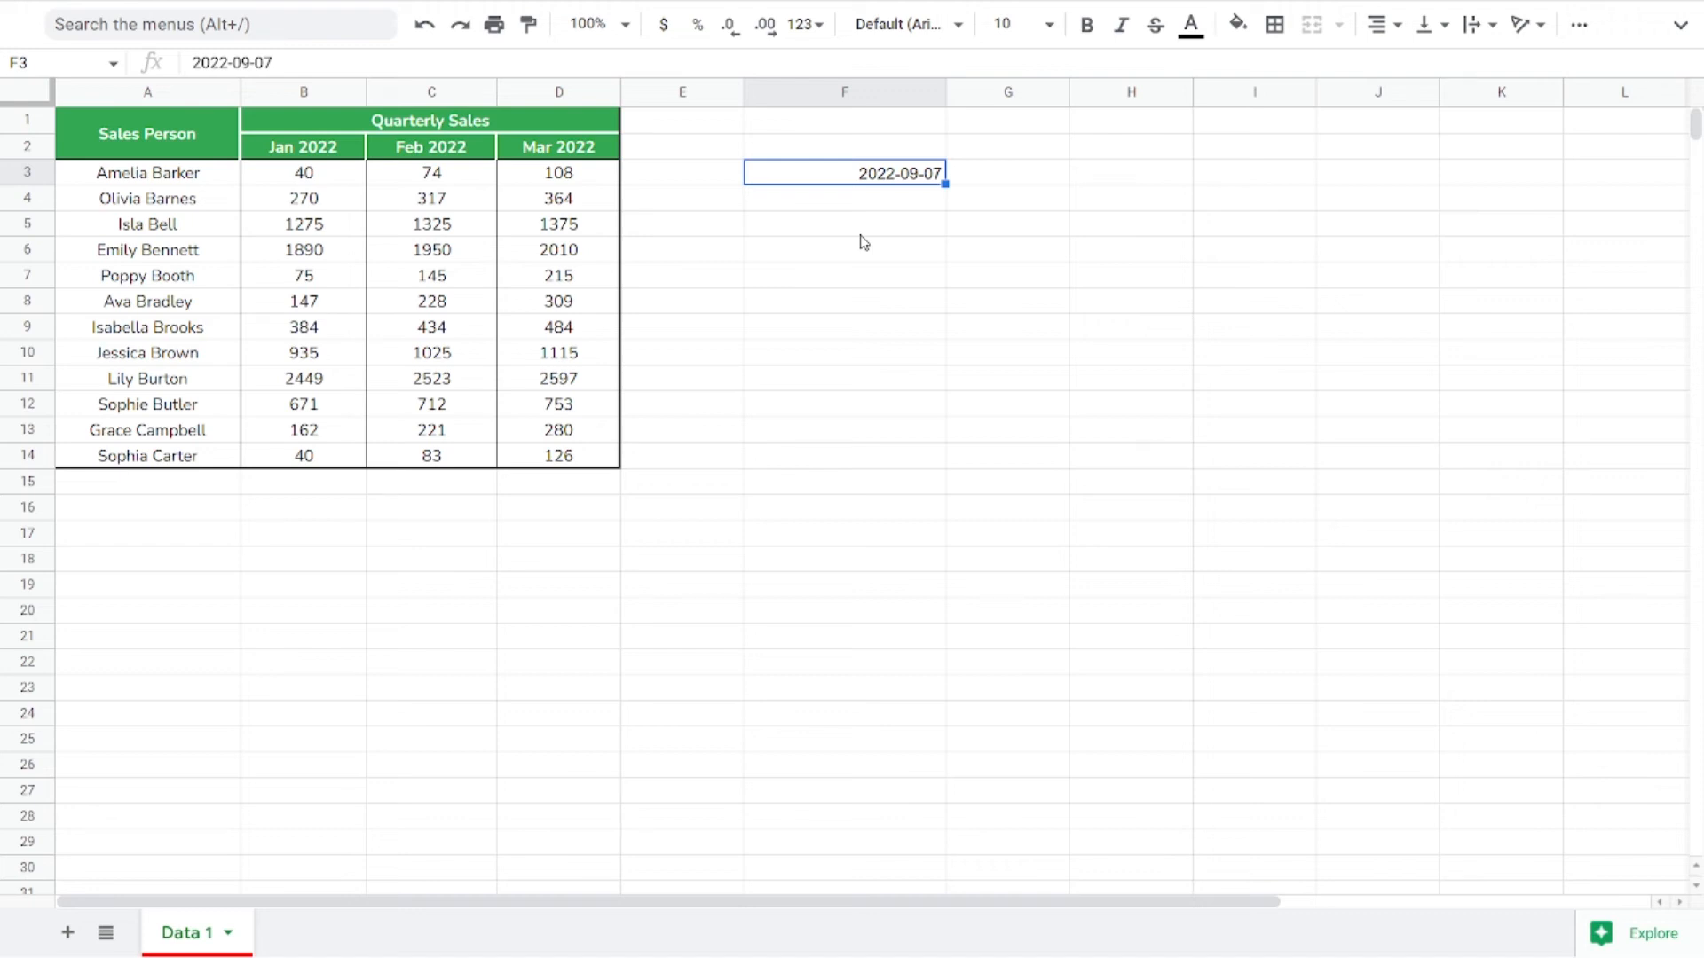
right_click(875, 186)
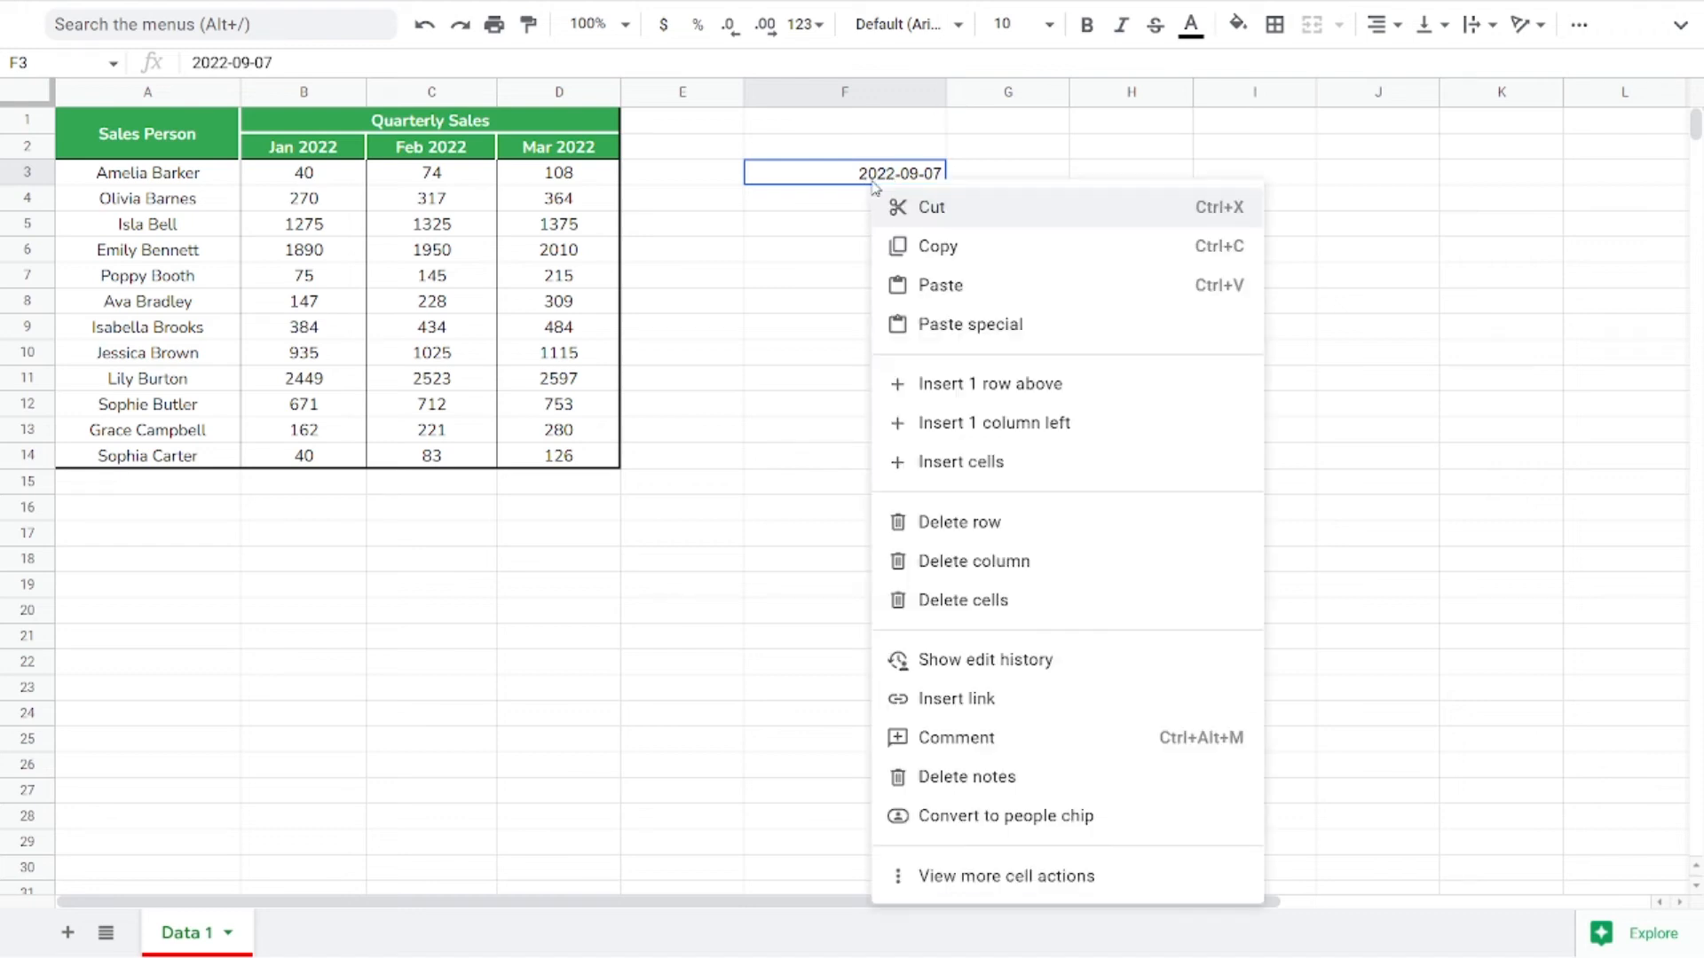
mouse_move(1072, 898)
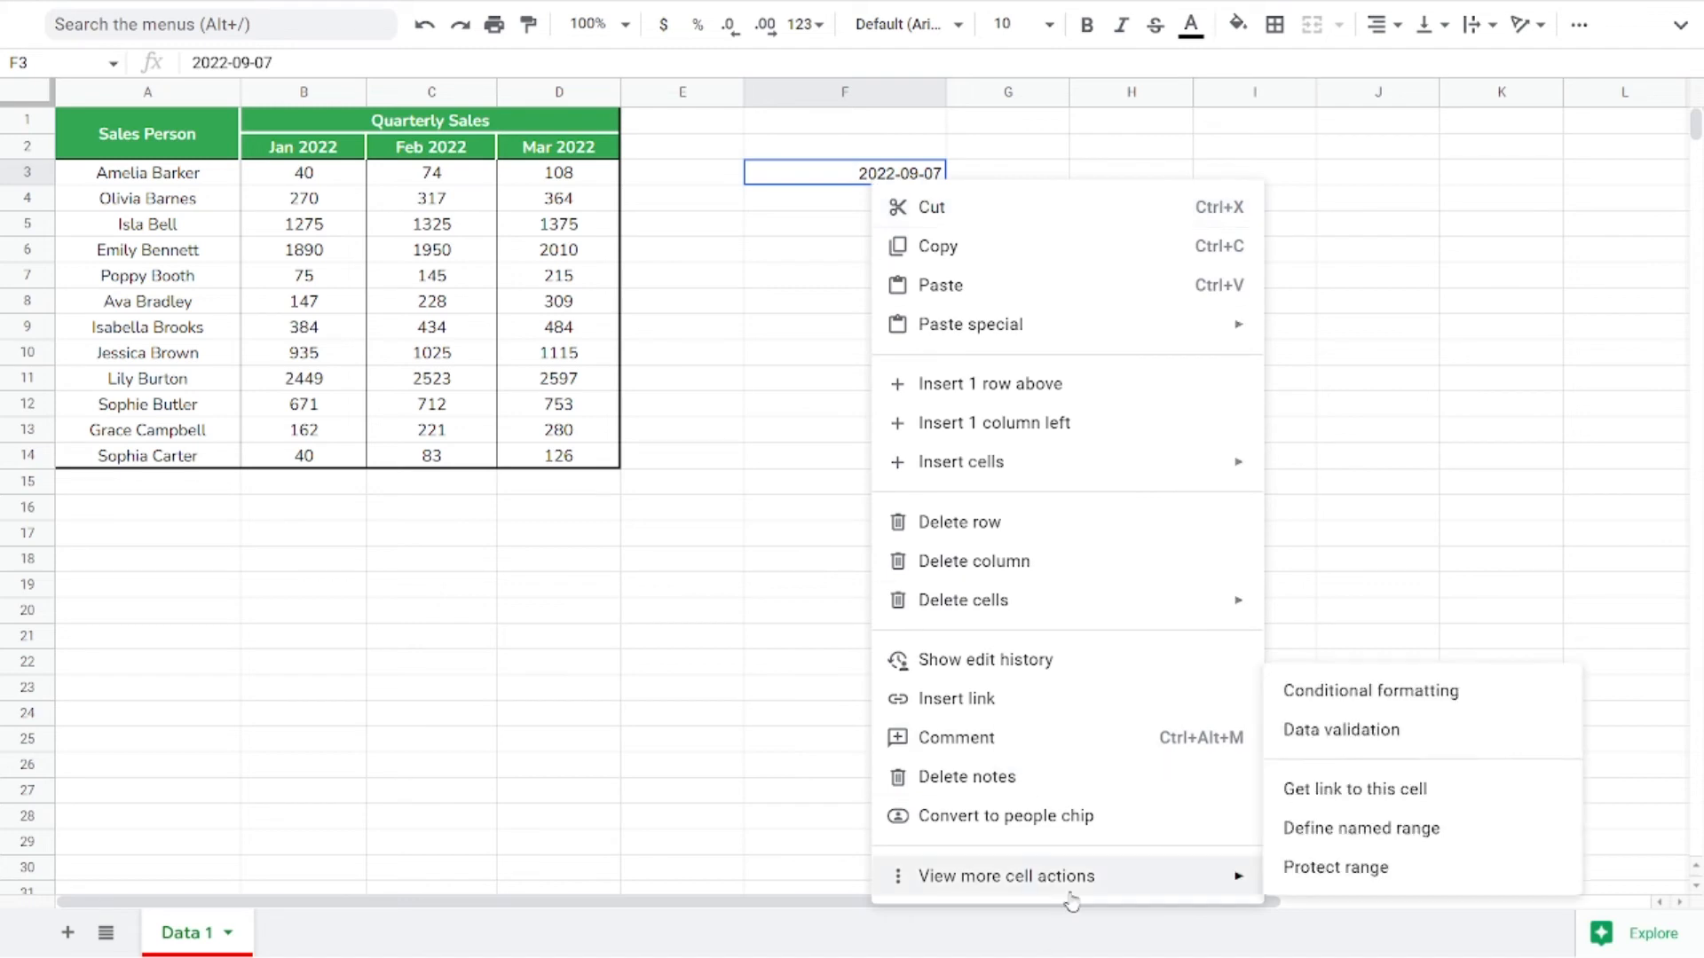
click(1341, 730)
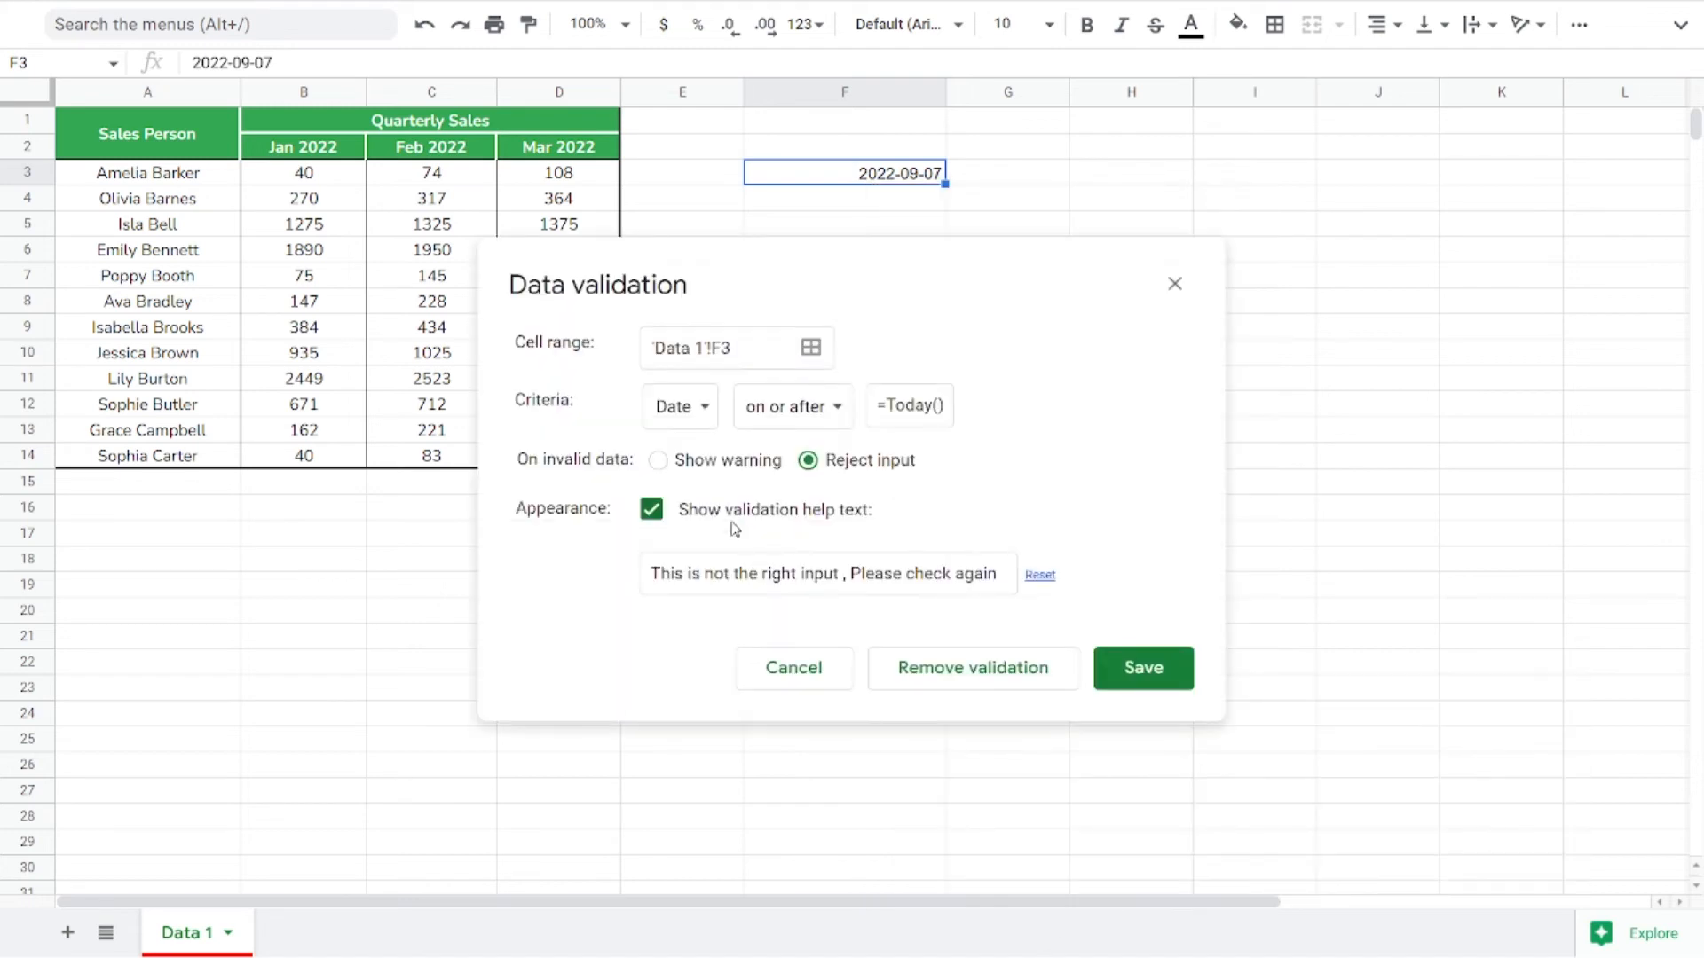
click(679, 408)
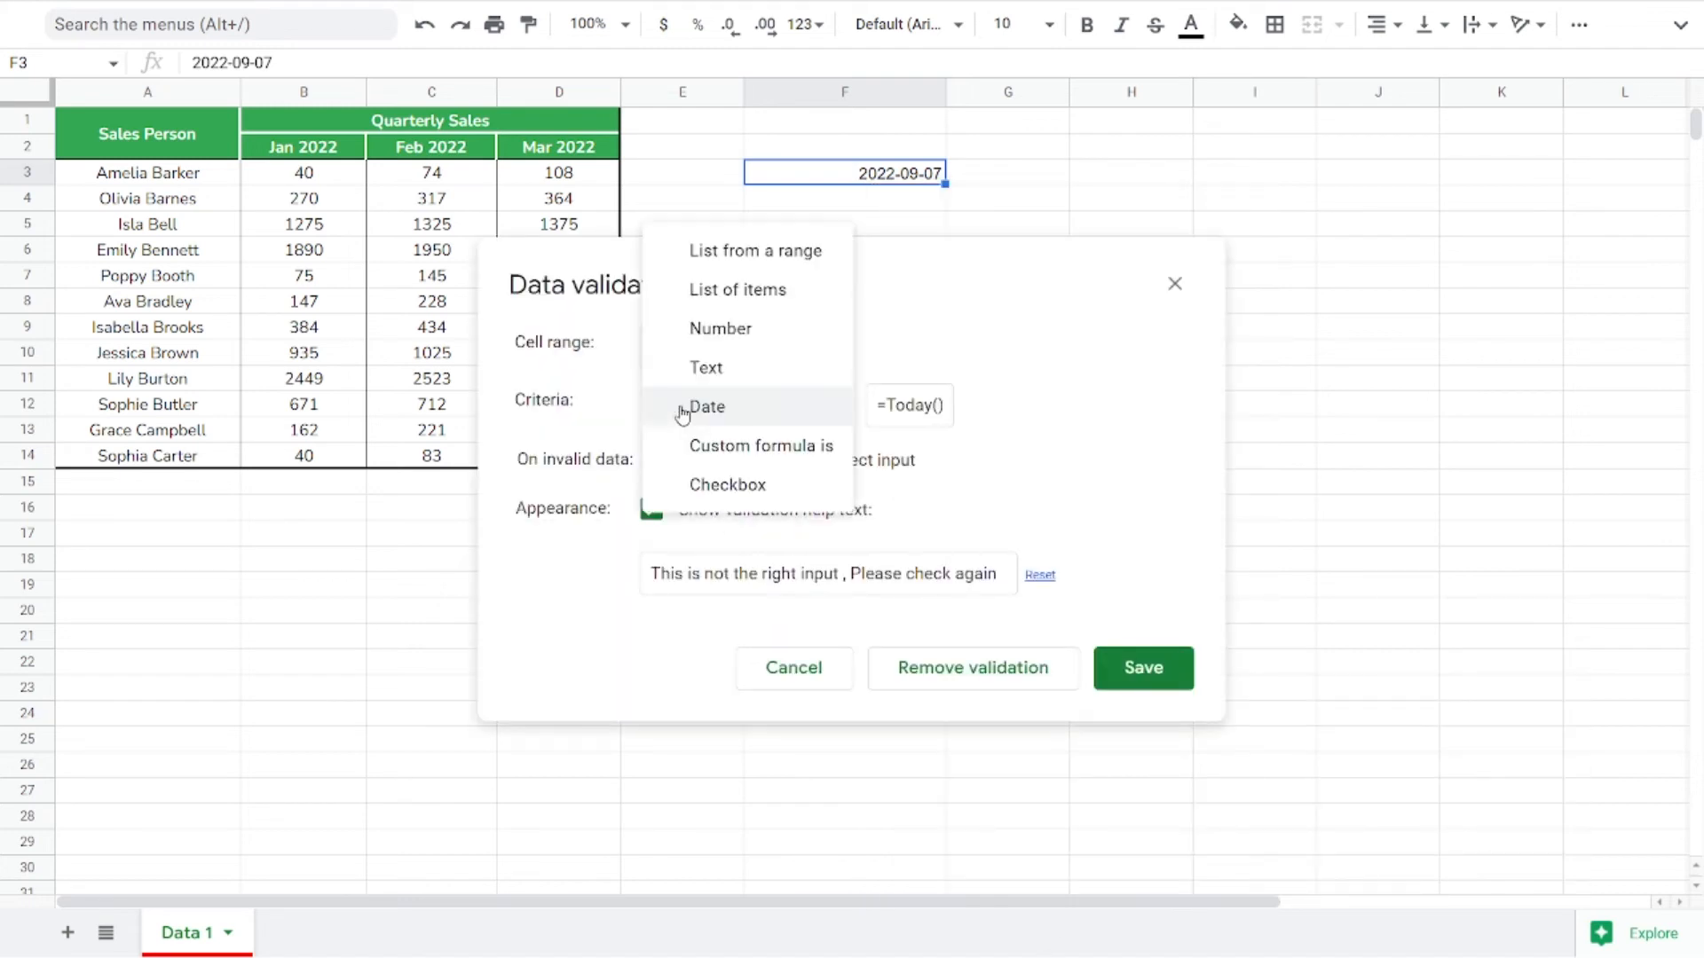
click(707, 451)
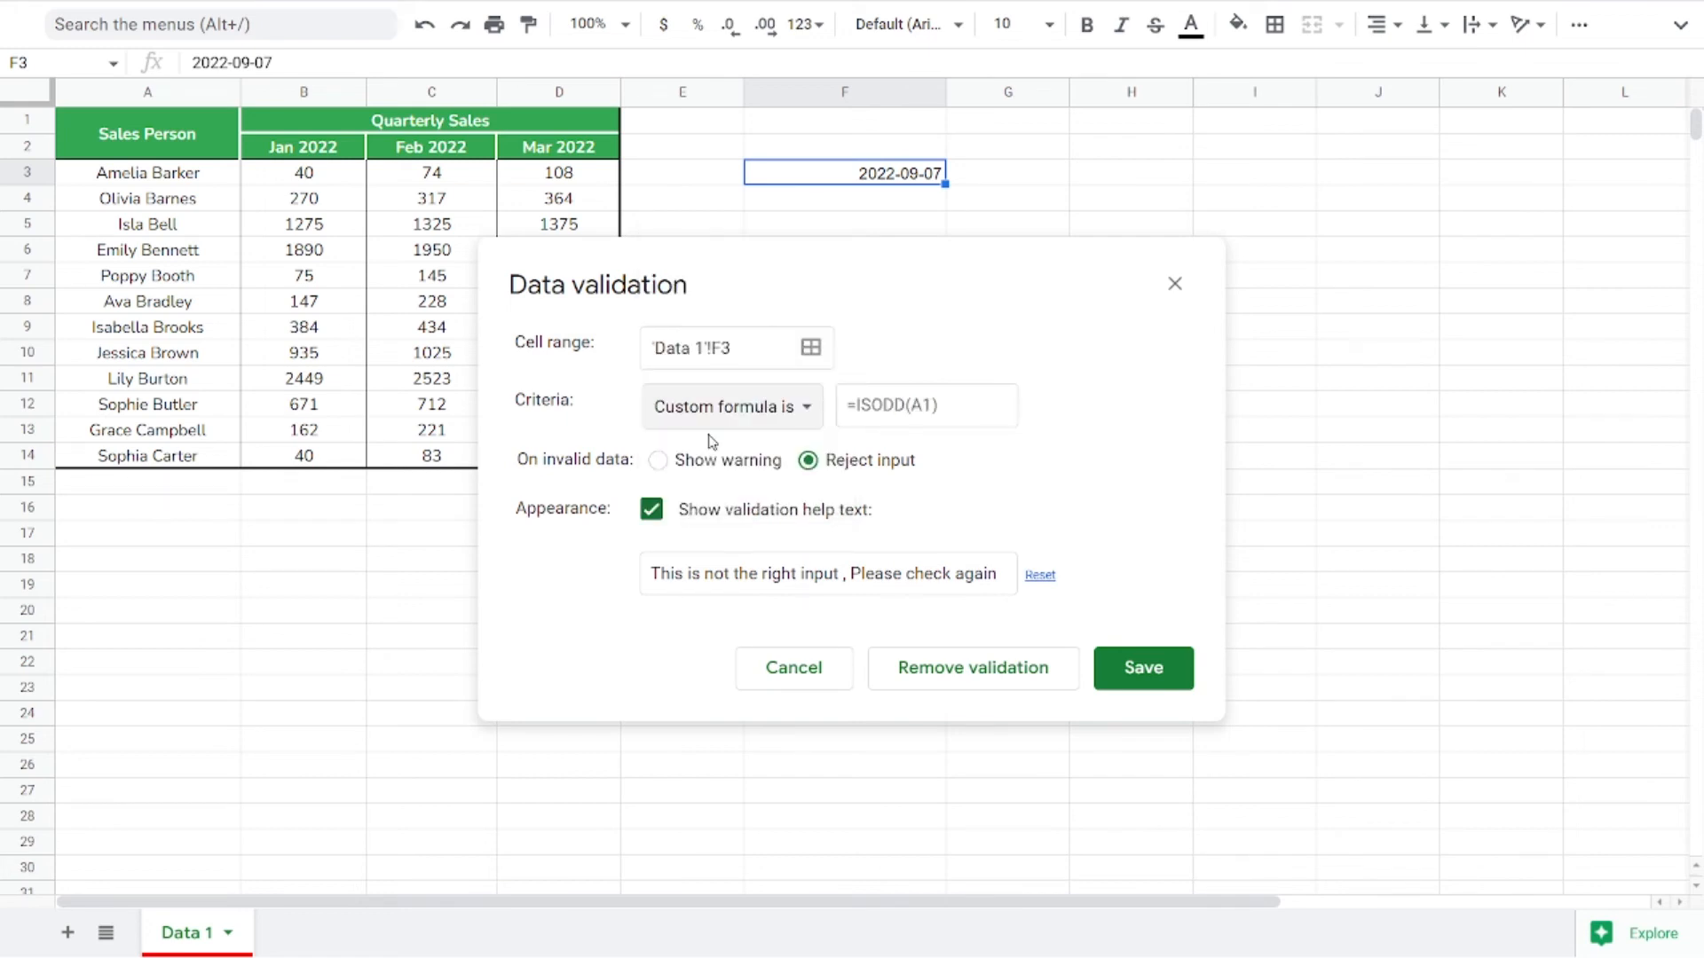
click(809, 687)
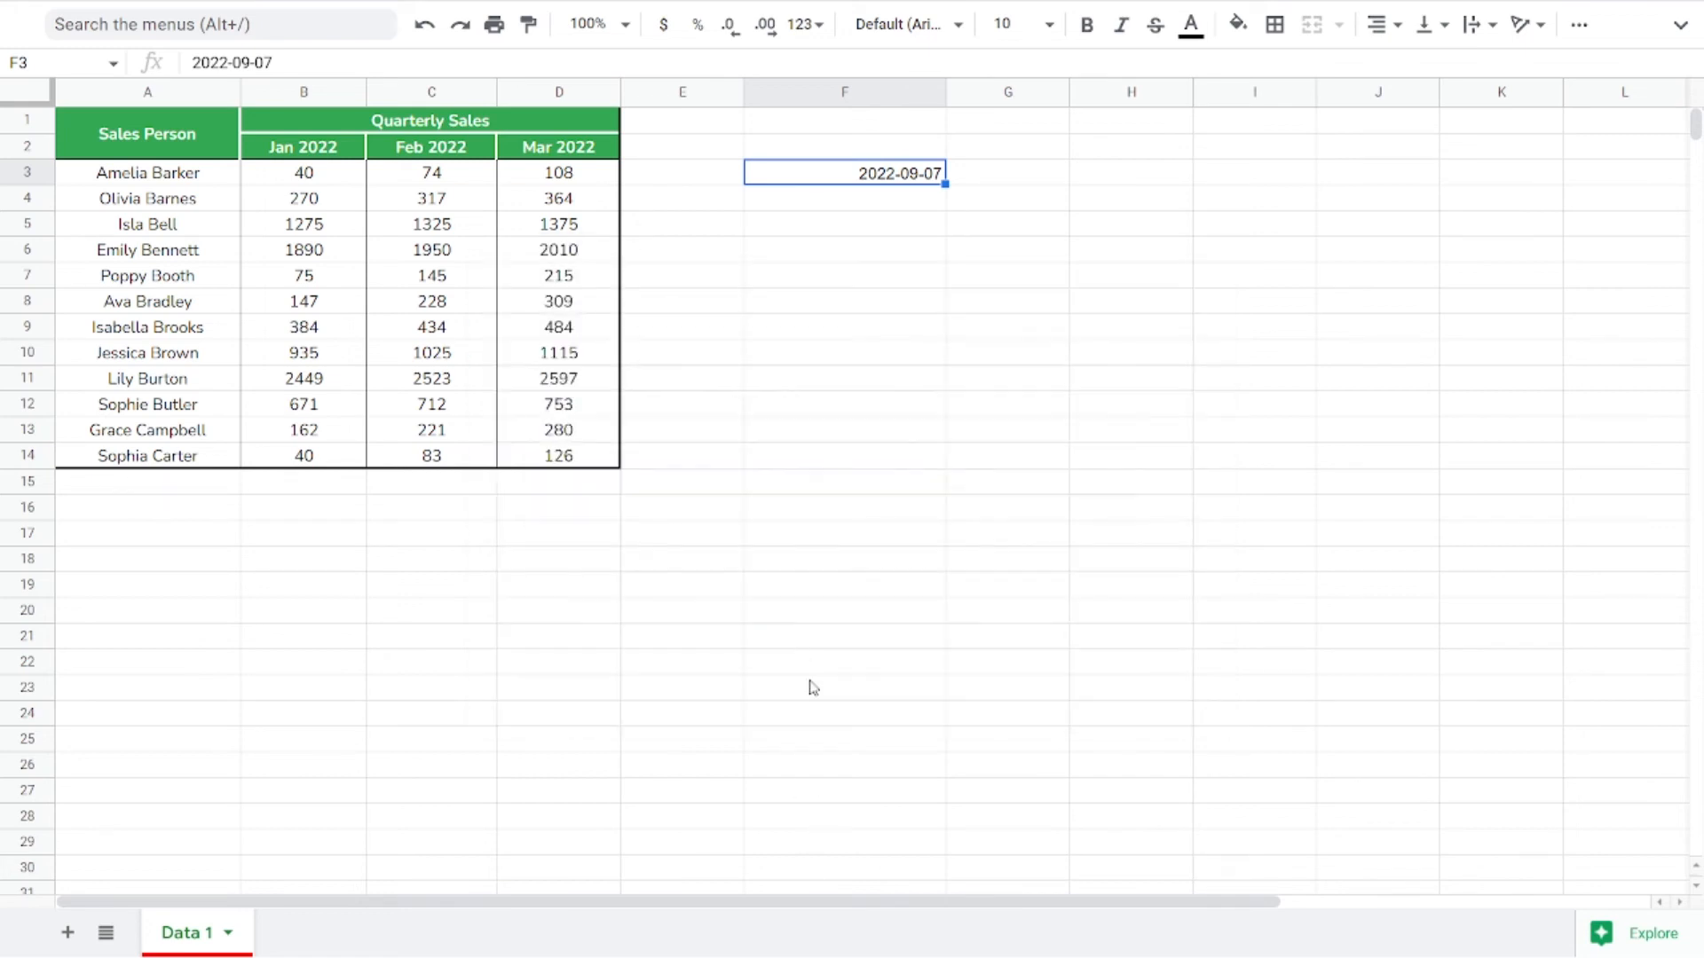
Remove the date validation from cell F3 and clear the cell's contents.
right_click(875, 177)
mouse_move(1050, 867)
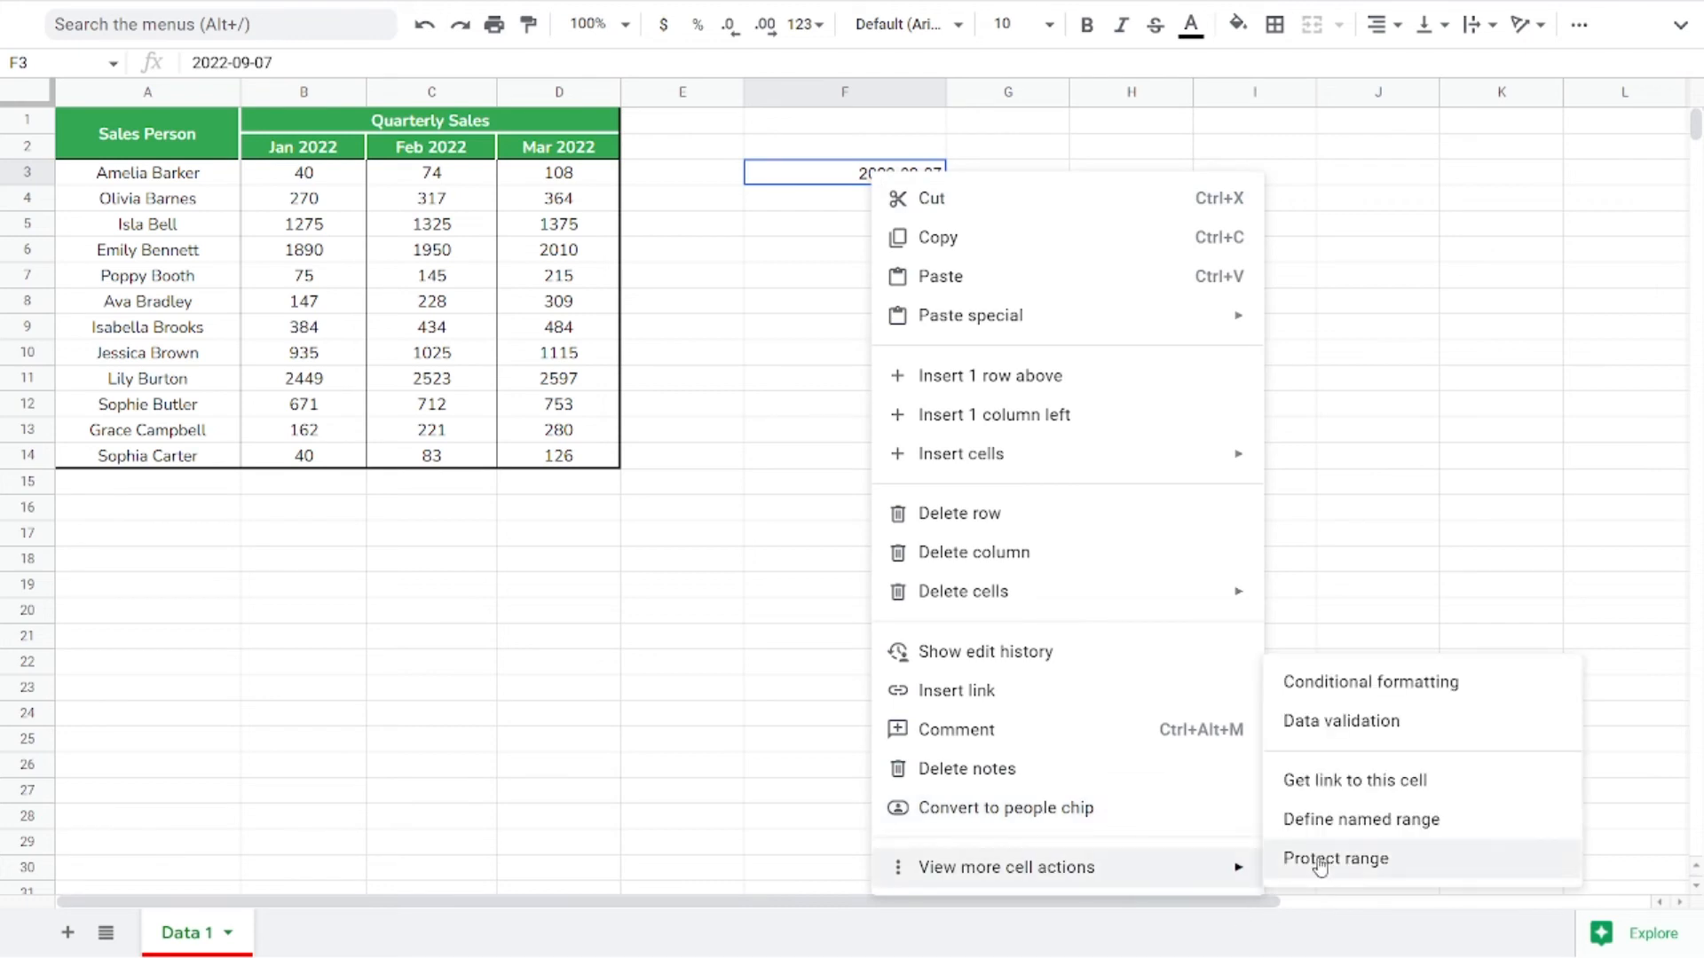
click(1342, 726)
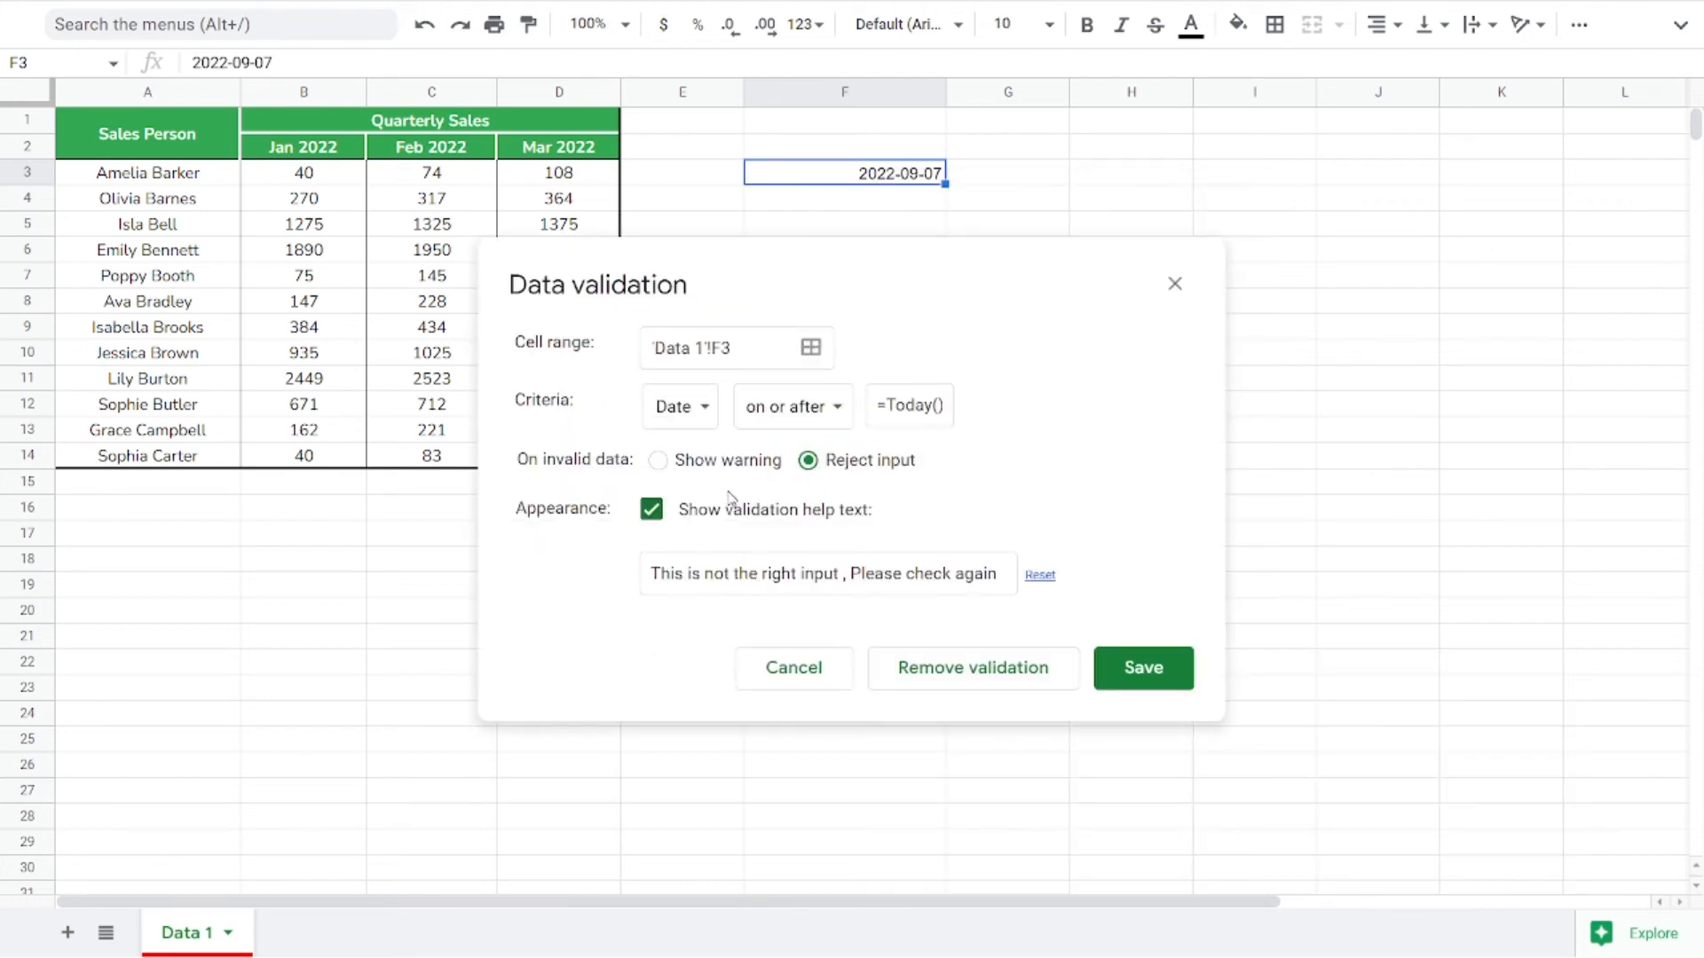
click(968, 680)
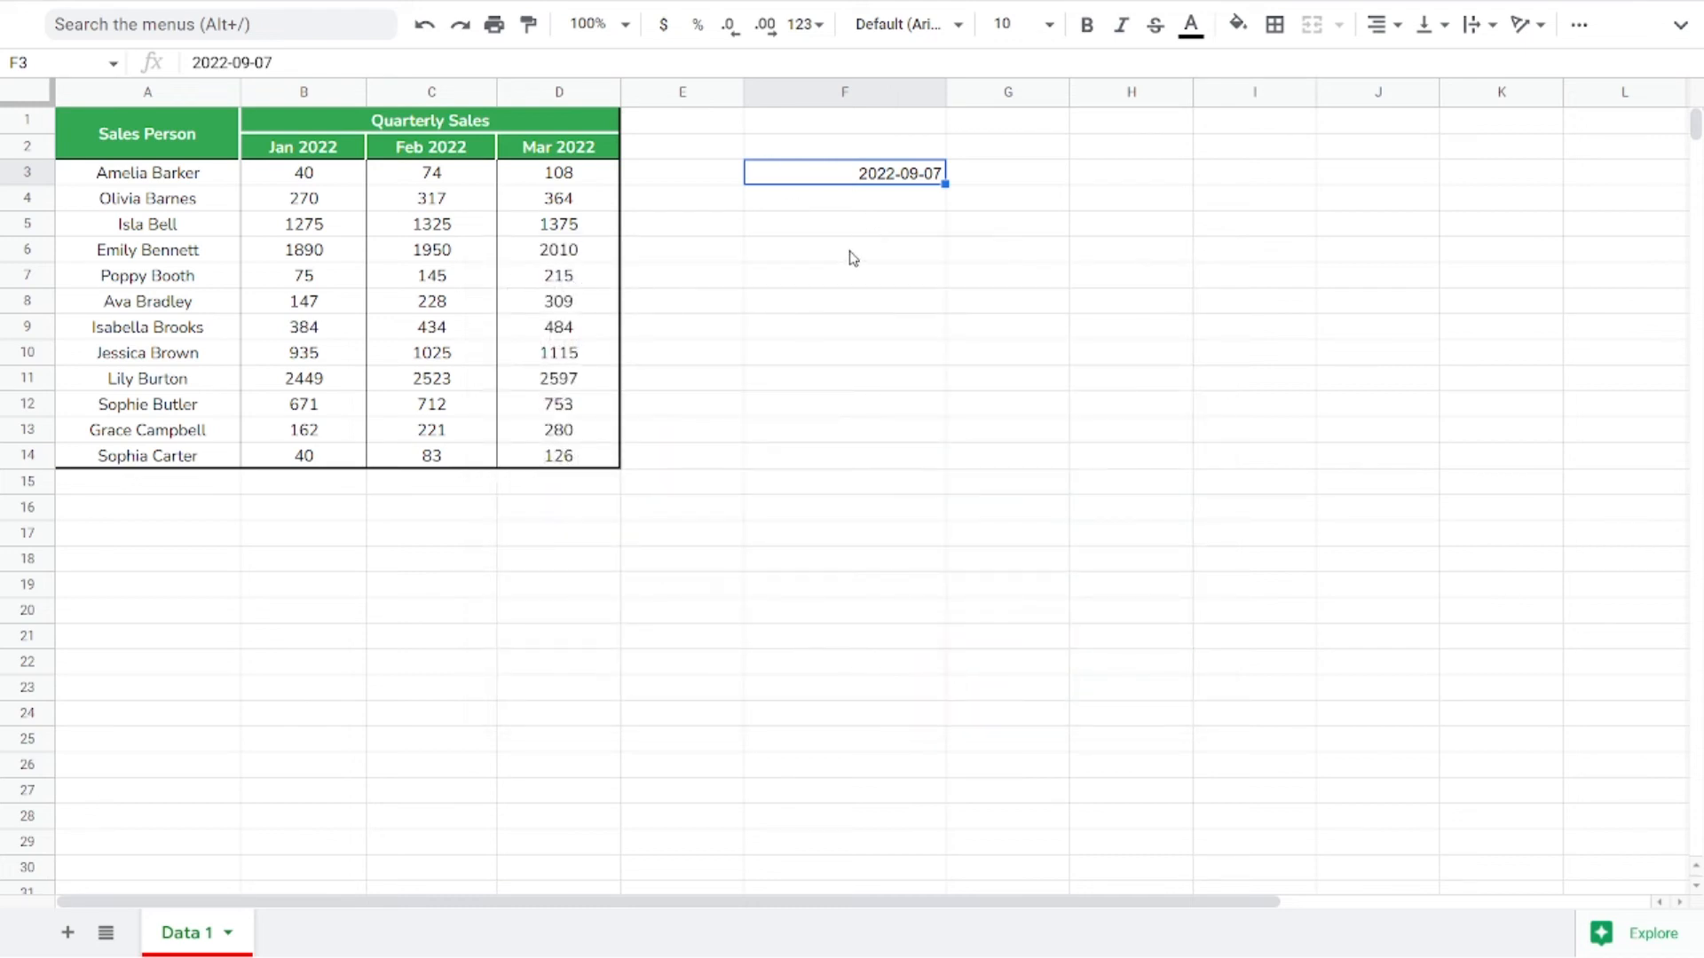
key(Delete)
key(Left)
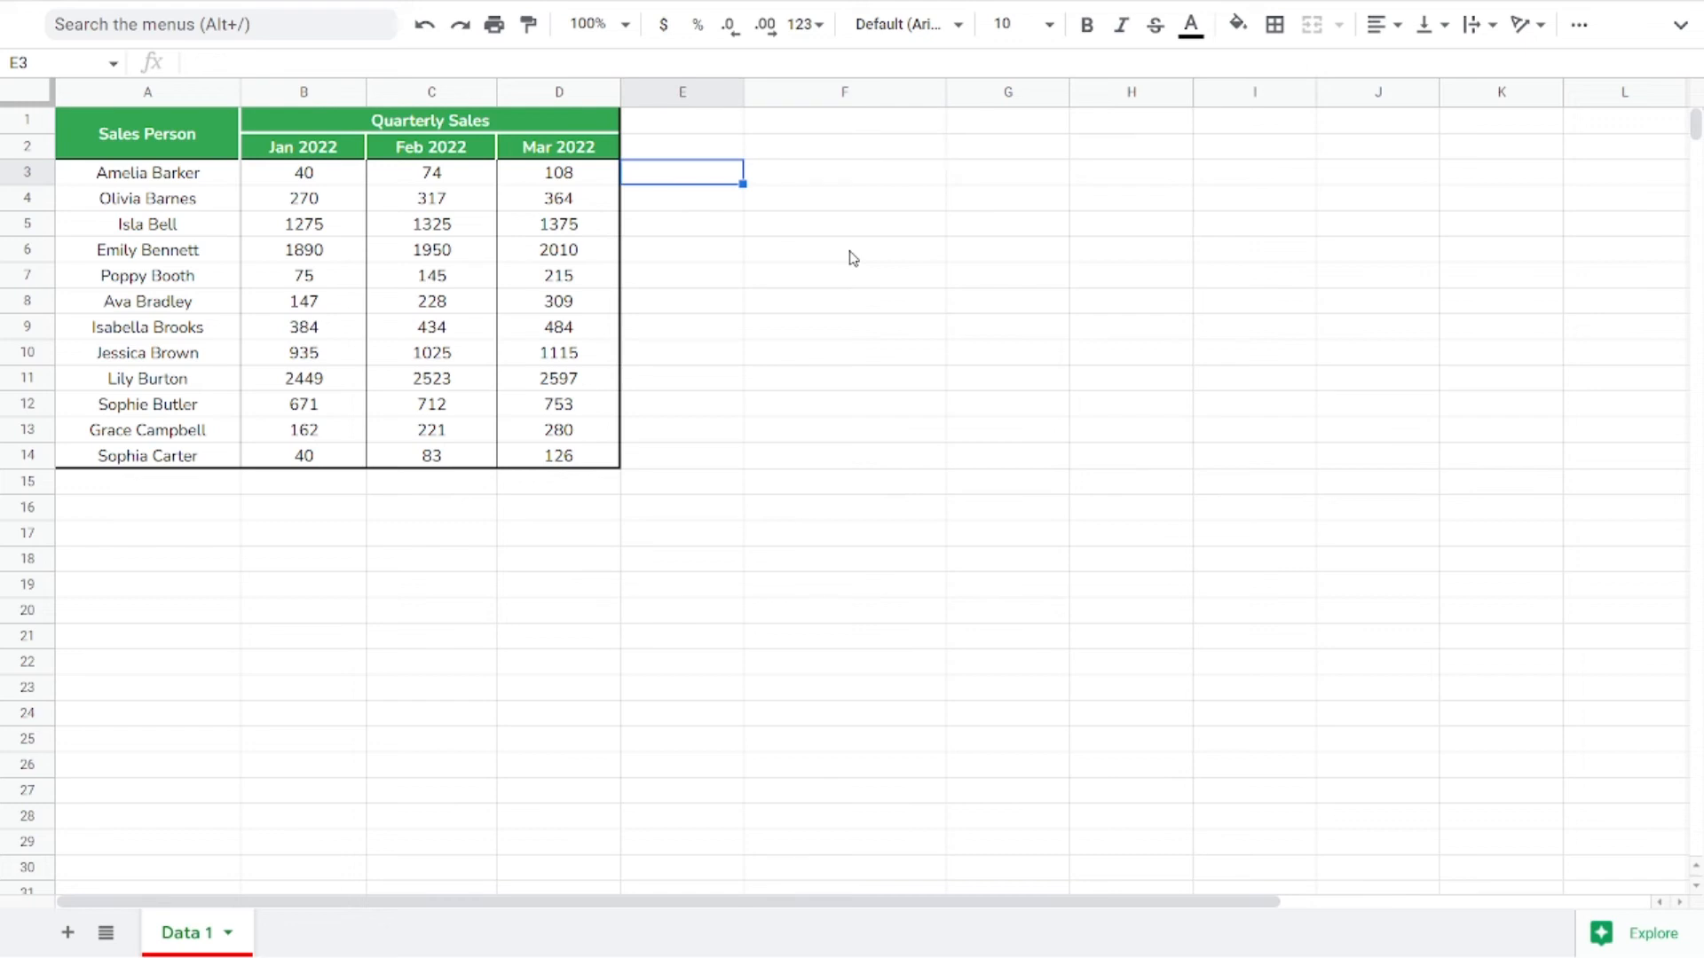
Start a data validation rule for cell E3 with the criteria "Custom formula is".
right_click(693, 189)
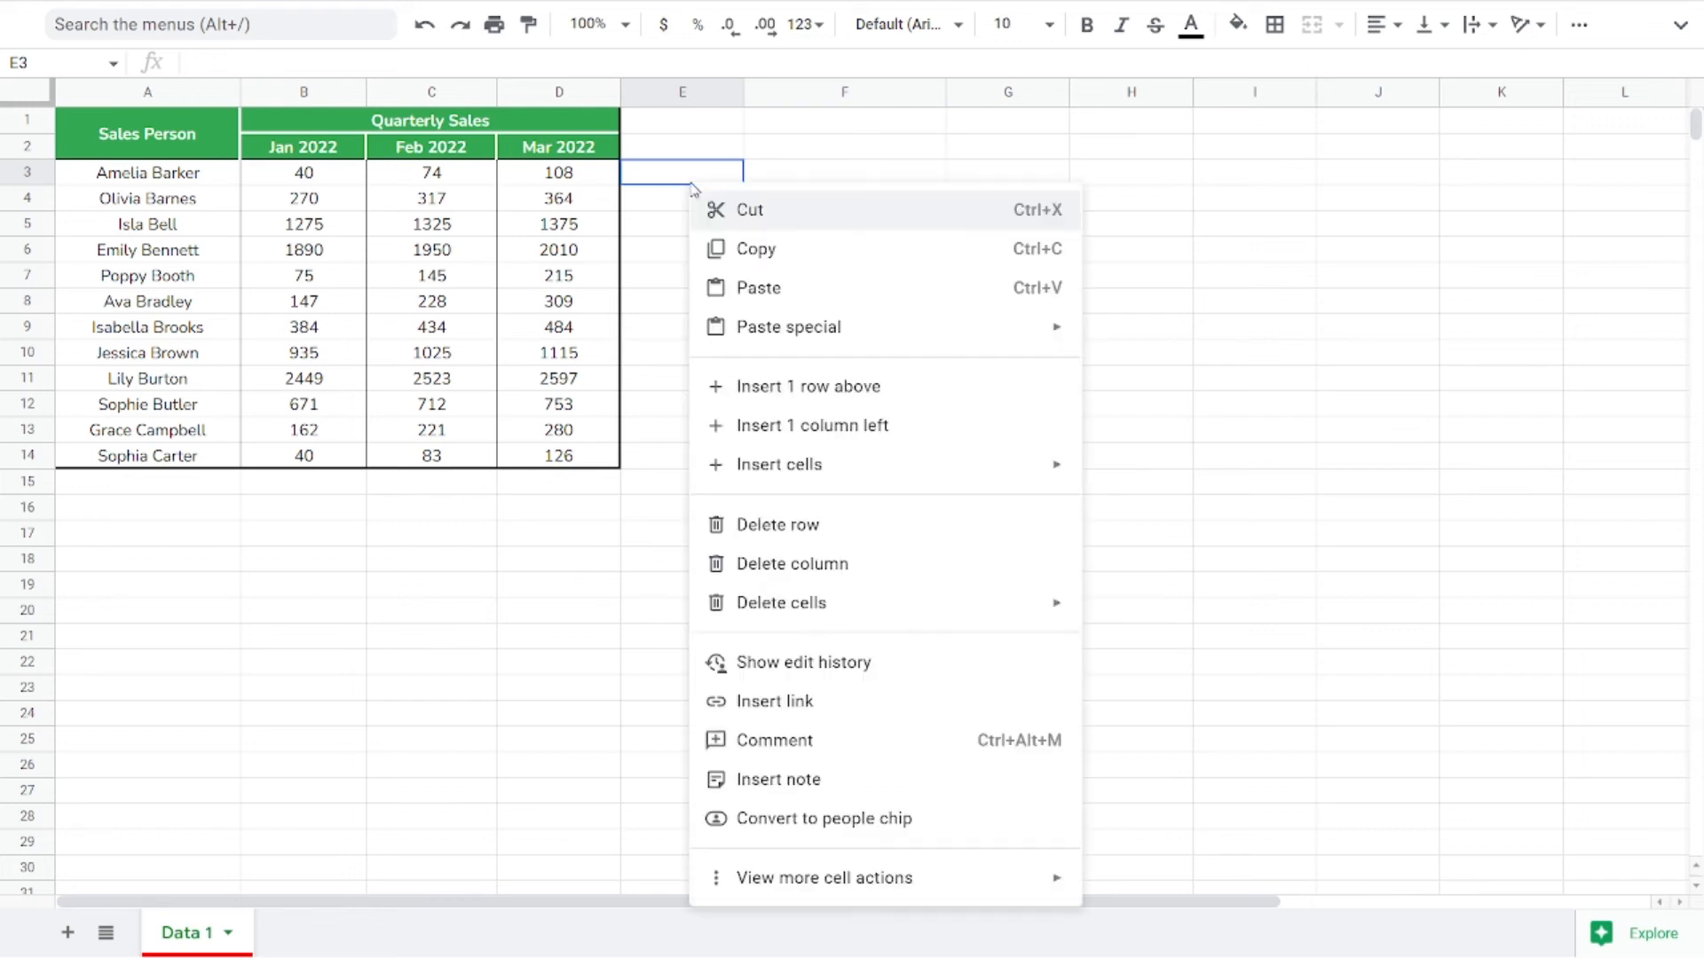
mouse_move(856, 879)
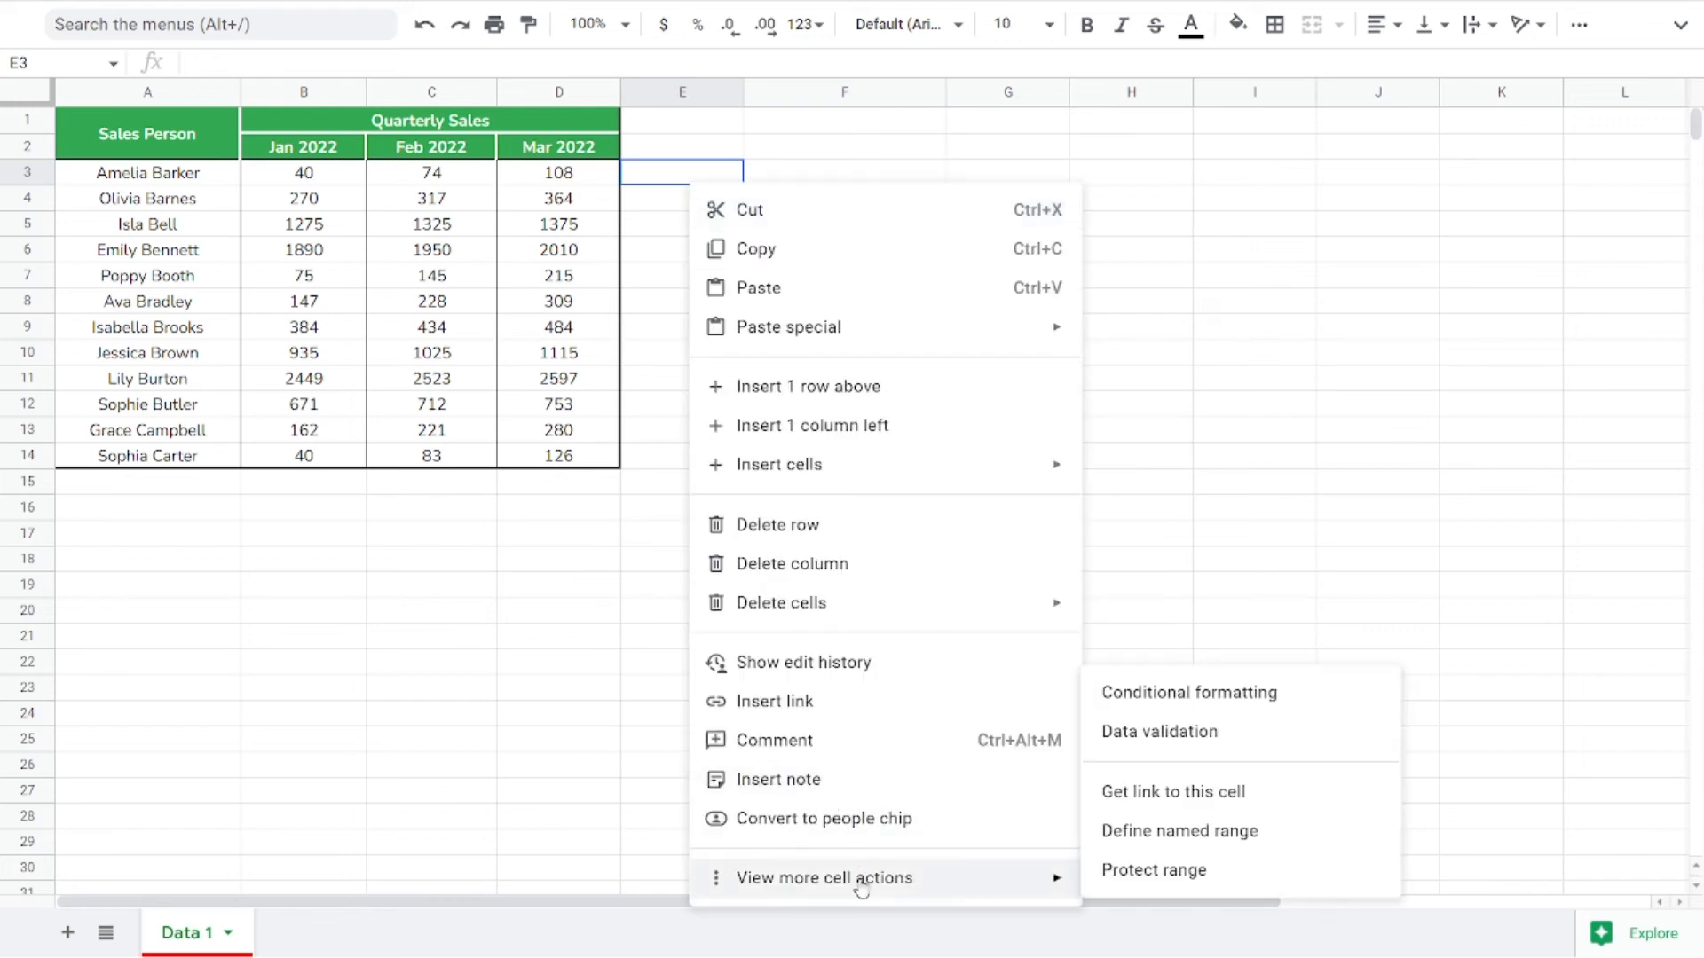
click(1223, 750)
click(755, 417)
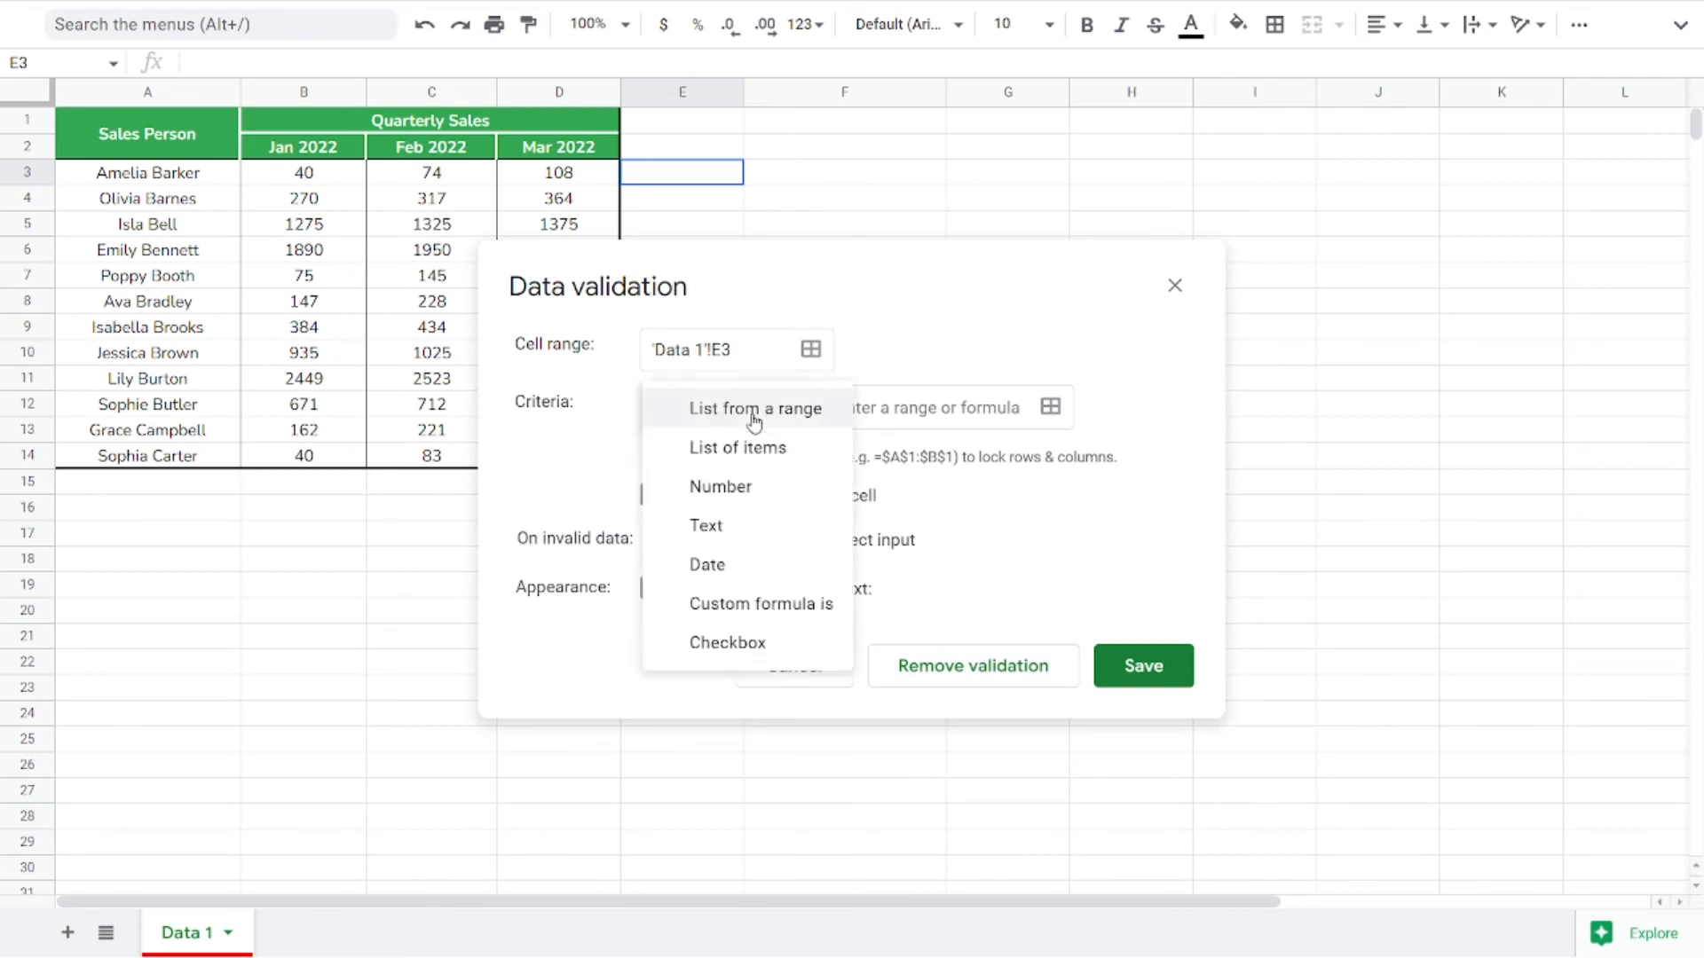
click(746, 606)
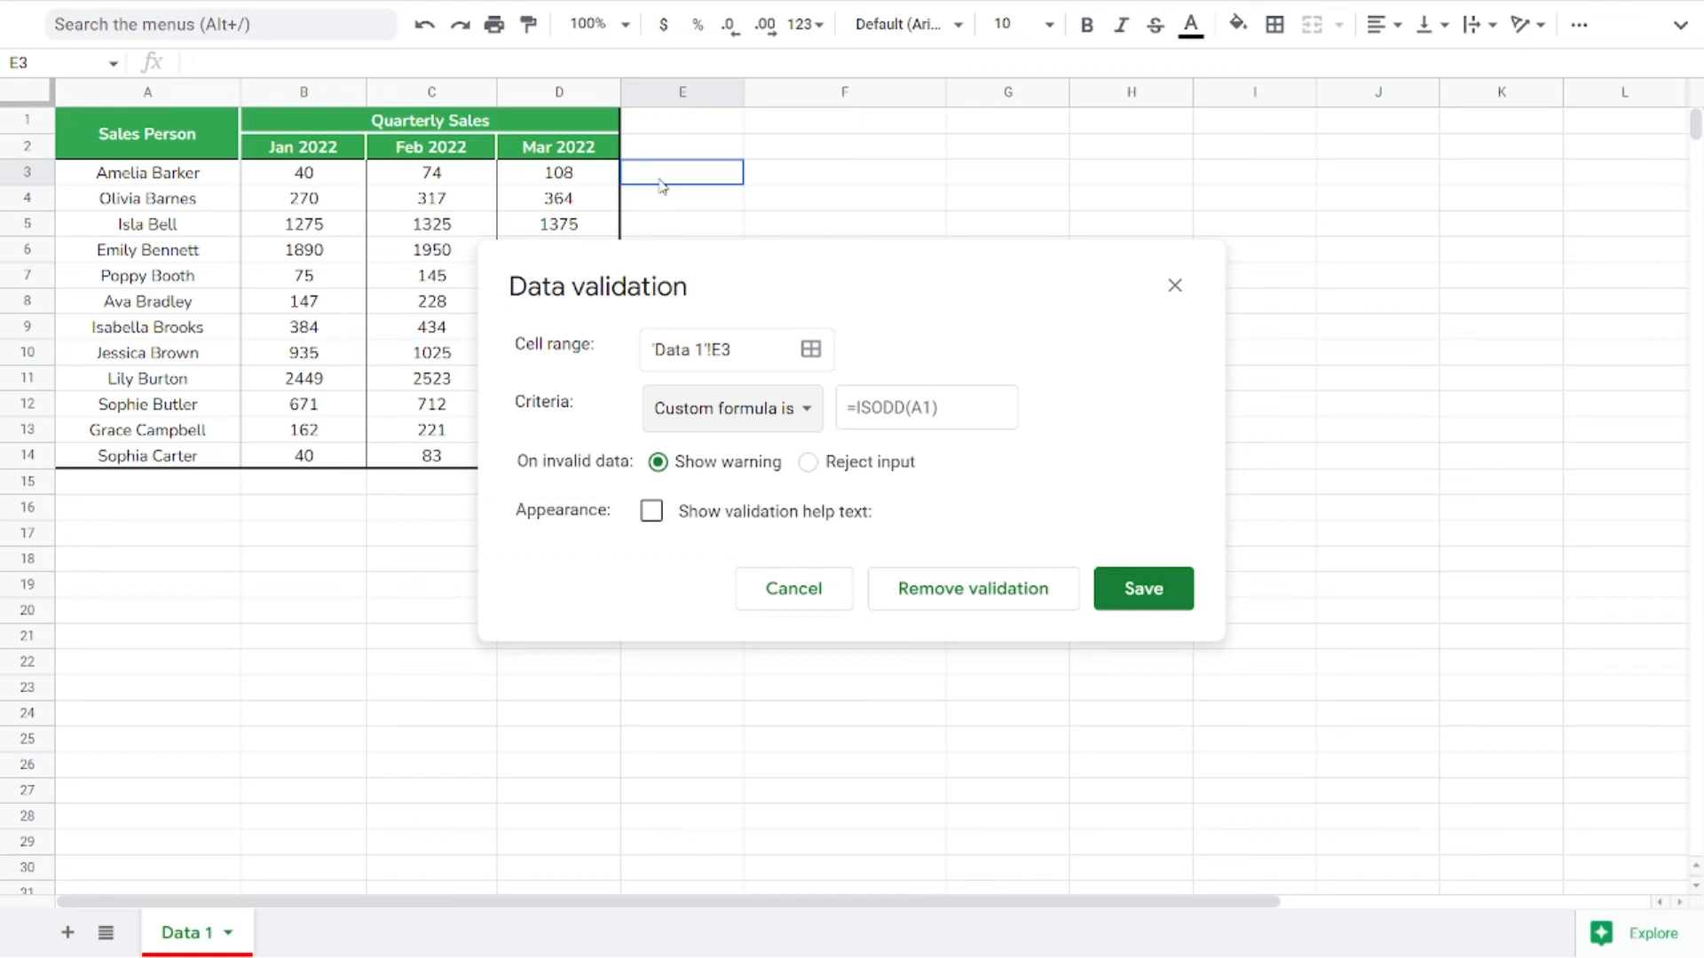
Begin the custom formula as ='Data 1'!E3=('Data 1'!E3, copying the reference from the rule's cell range.
click(741, 346)
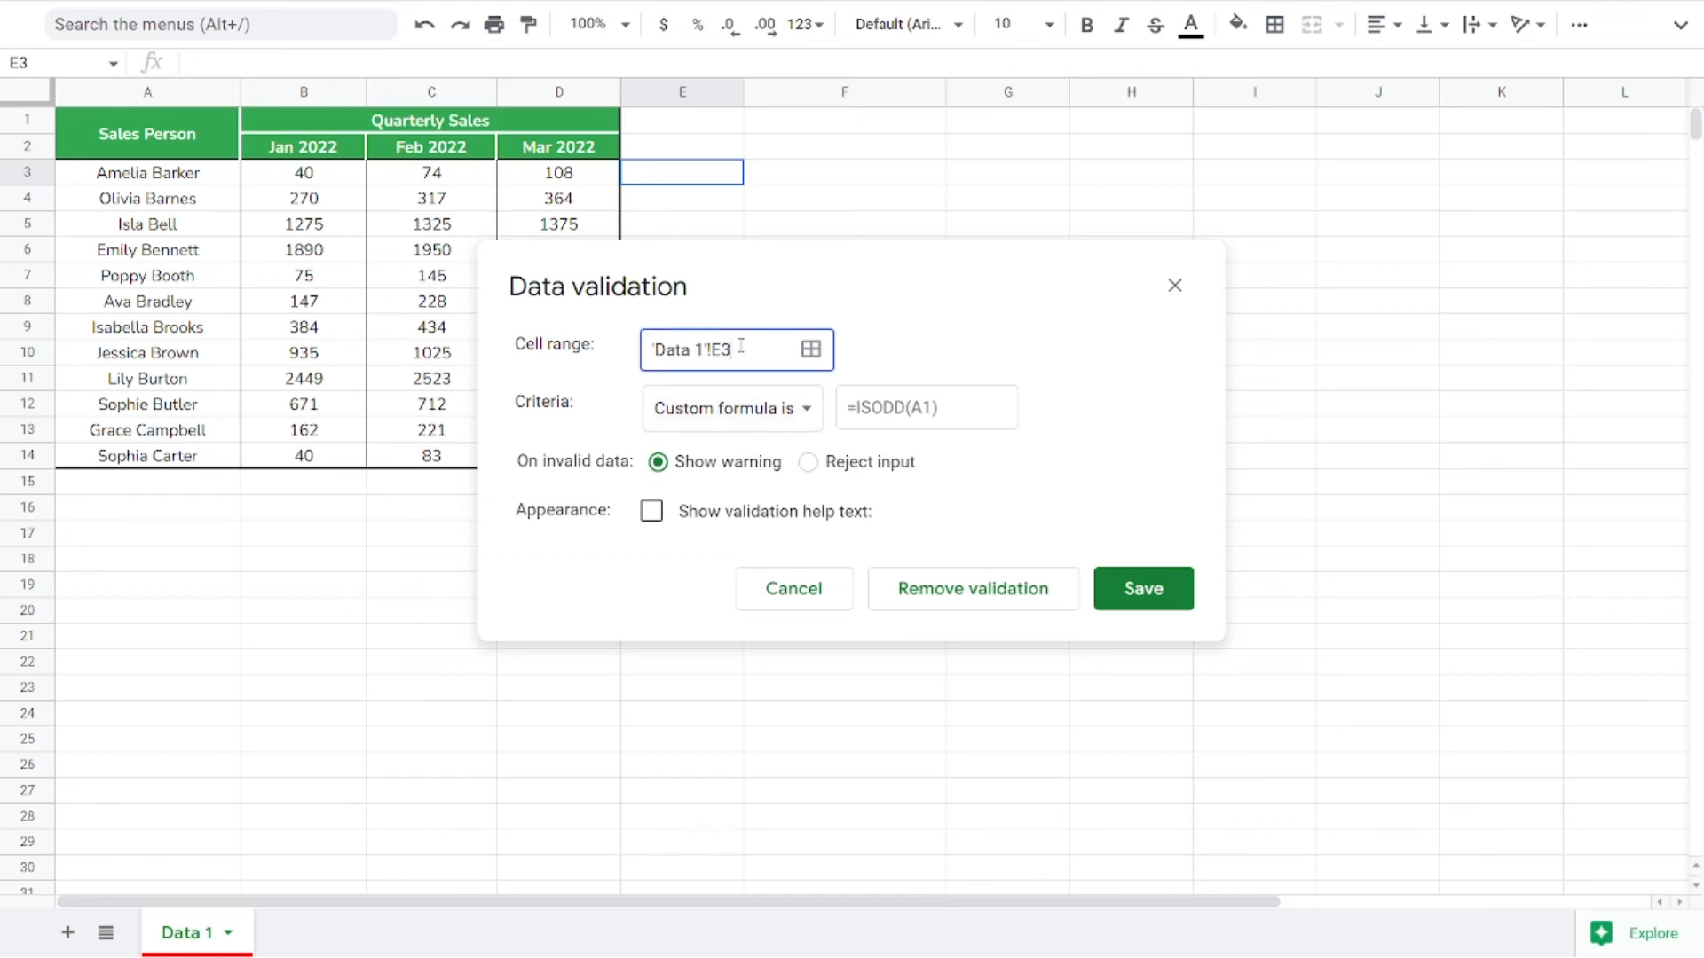
triple_click(741, 346)
key(ctrl+c)
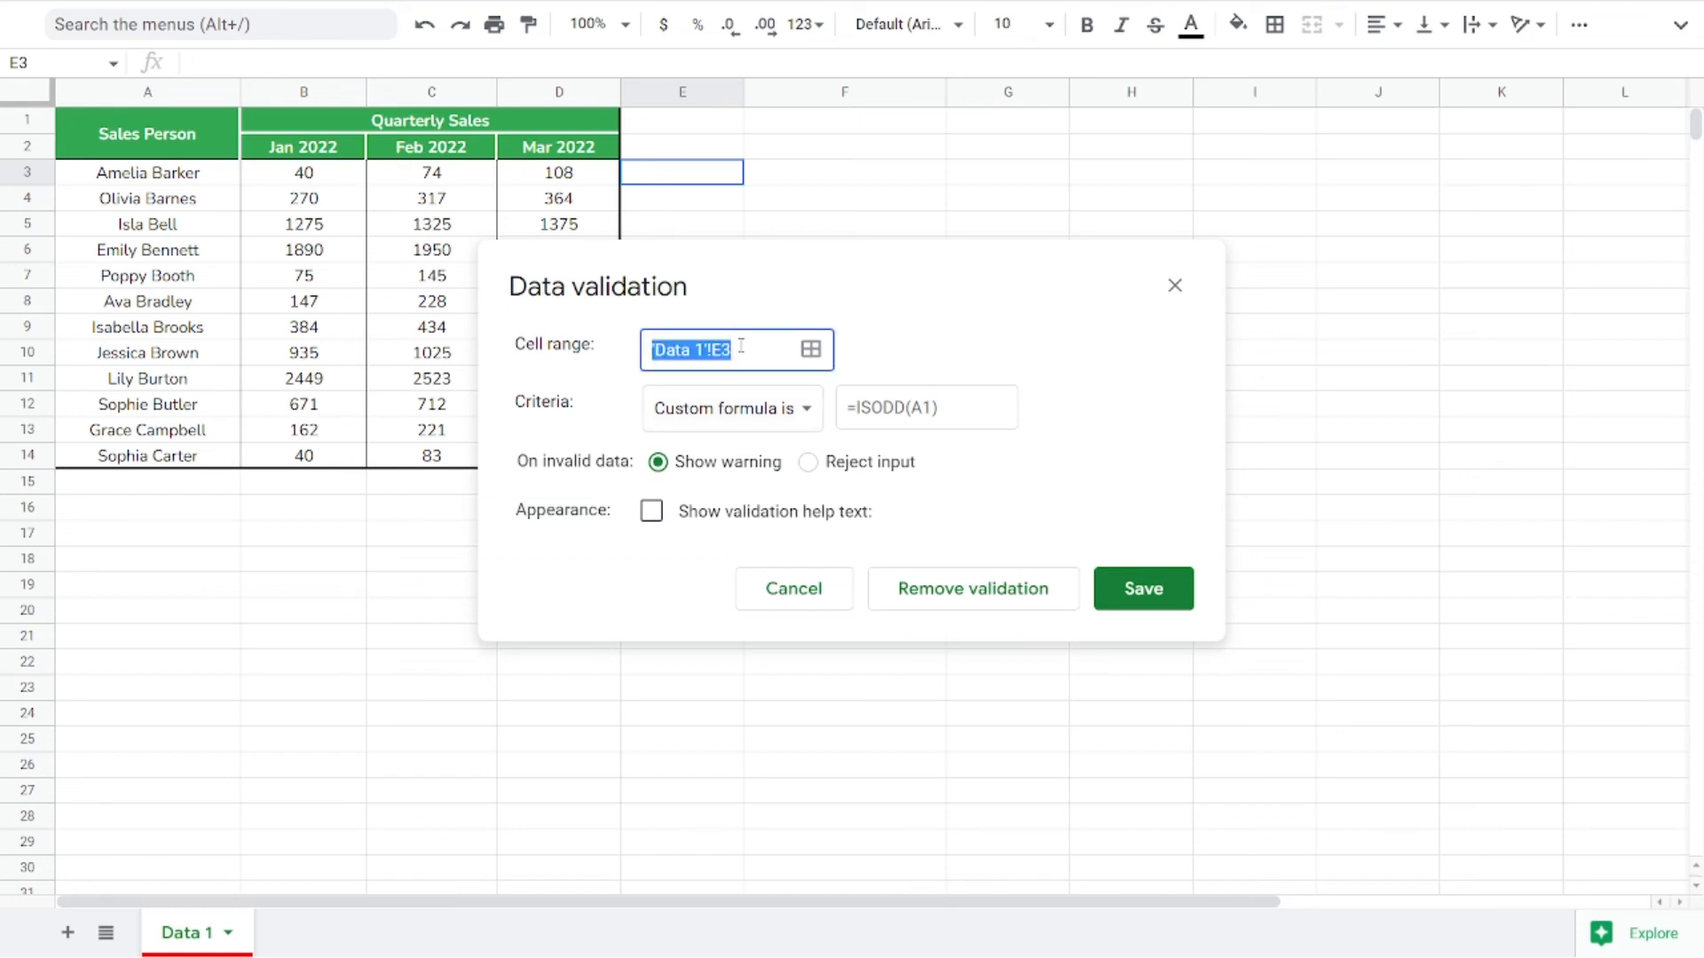
click(890, 424)
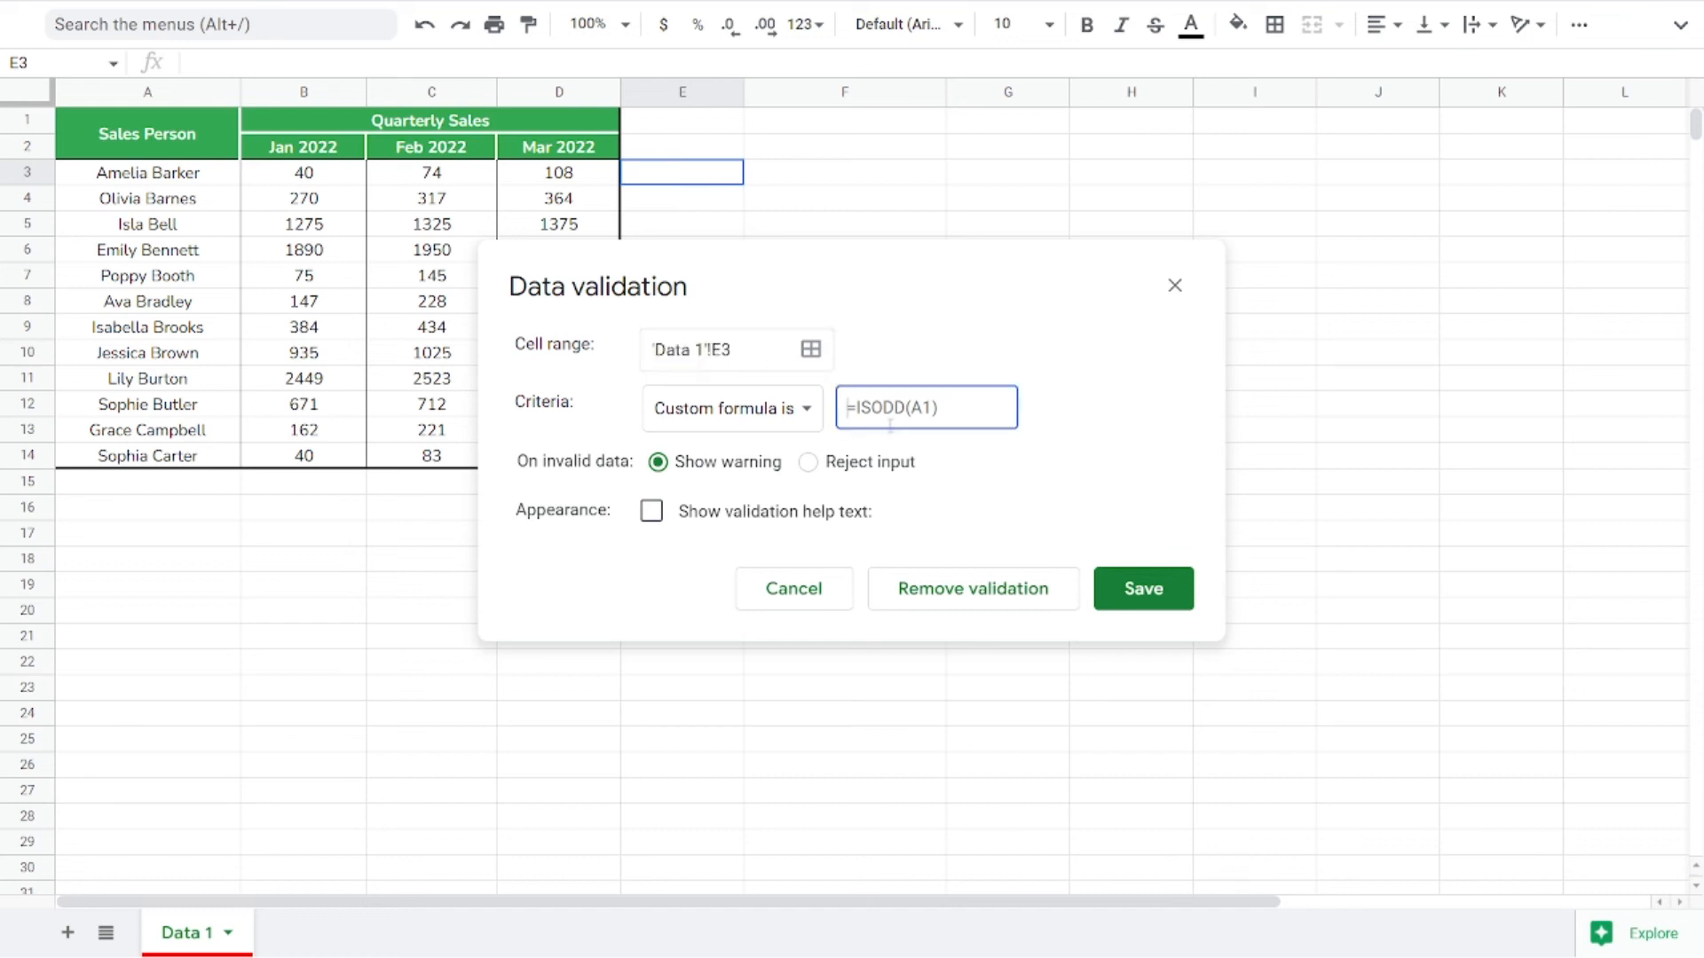
text(=)
key(ctrl+v)
text(=()
key(ctrl+v)
key(BackSpace)
key(BackSpace)
key(BackSpace)
key(BackSpace)
key(BackSpace)
key(BackSpace)
key(BackSpace)
key(BackSpace)
key(BackSpace)
key(BackSpace)
key(BackSpace)
key(ctrl+v)
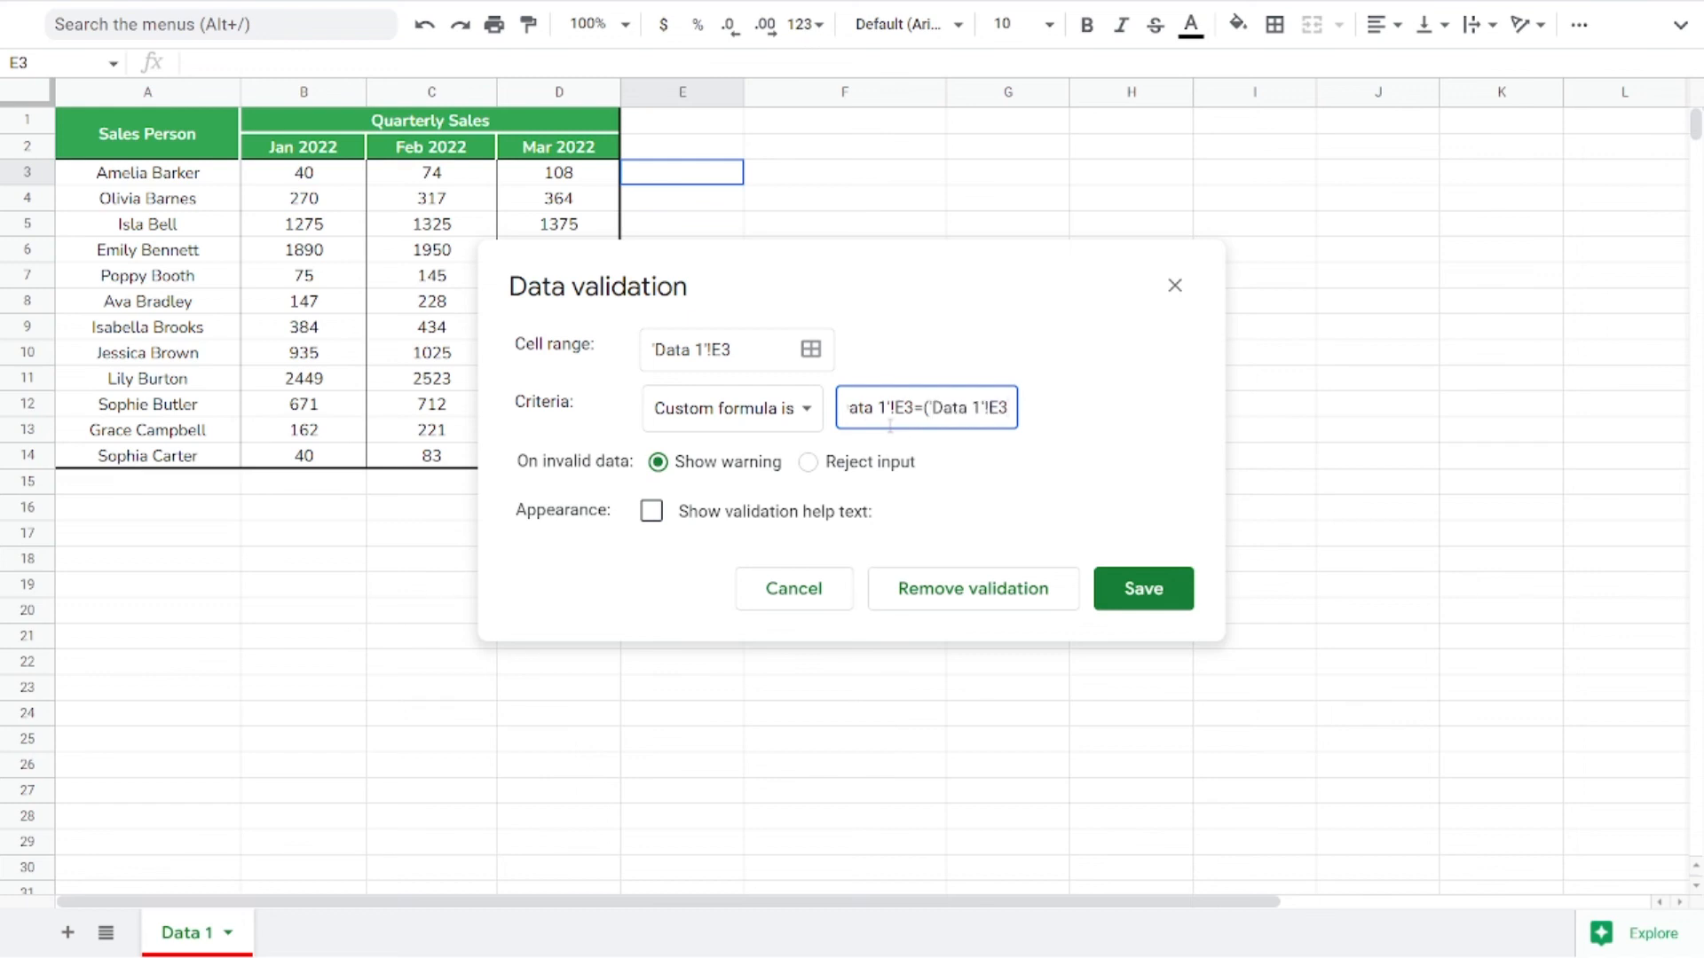
Change the bracketed reference in the custom formula to 'Data 1'!B3, copy it and append a plus sign.
key(Left)
key(shift+Left)
text(B)
key(Left)
key(Left)
key(Left)
key(Left)
key(Left)
key(shift+Right)
key(shift+Right)
key(shift+Right)
key(shift+Right)
key(shift+Right)
key(shift+Right)
key(shift+Right)
key(shift+Right)
key(shift+Right)
key(shift+Right)
key(shift+Right)
key(ctrl+c)
key(Right)
text(+)
Complete the bracketed sum in the custom formula with 'Data 1'!C3+'Data 1'!D3 and a closing bracket.
key(ctrl+v)
key(Left)
key(Left)
key(shift+Right)
text(C3+)
key(ctrl+v)
key(Left)
key(Left)
key(shift+Right)
text(D))
key(Right)
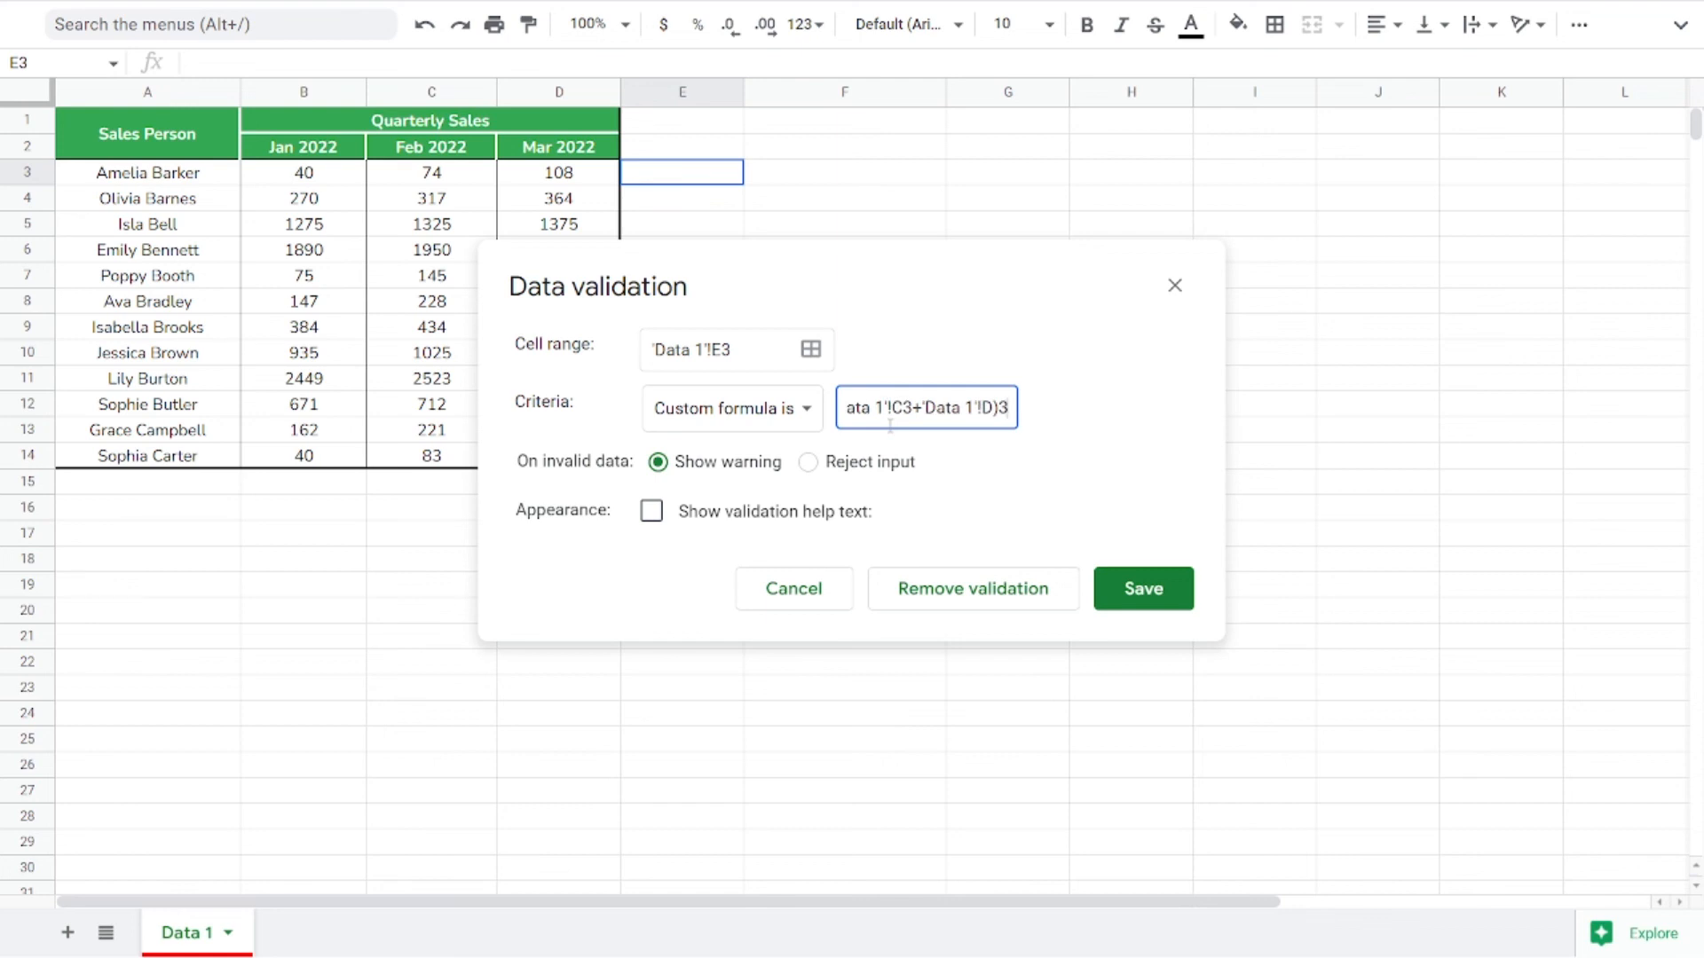
key(BackSpace)
key(BackSpace)
text(3)
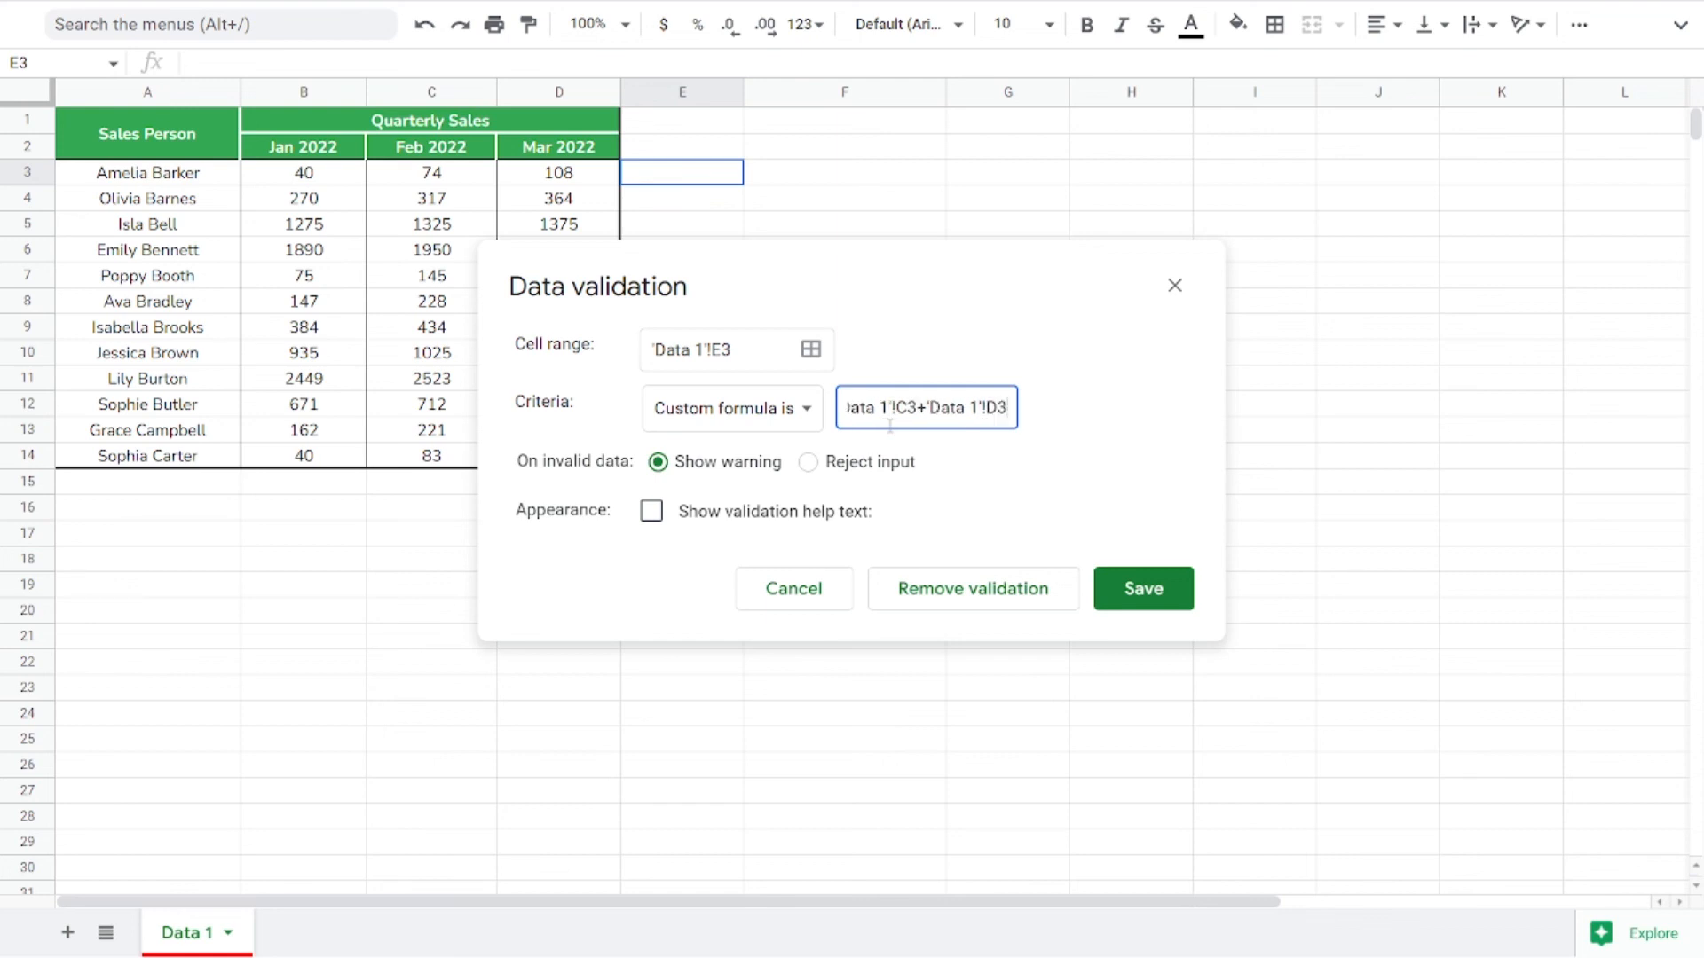
text())
Check the custom formula for cell E3 from its end back to its beginning.
key(Left)
key(Left)
key(Left)
key(Left)
key(Left)
key(Left)
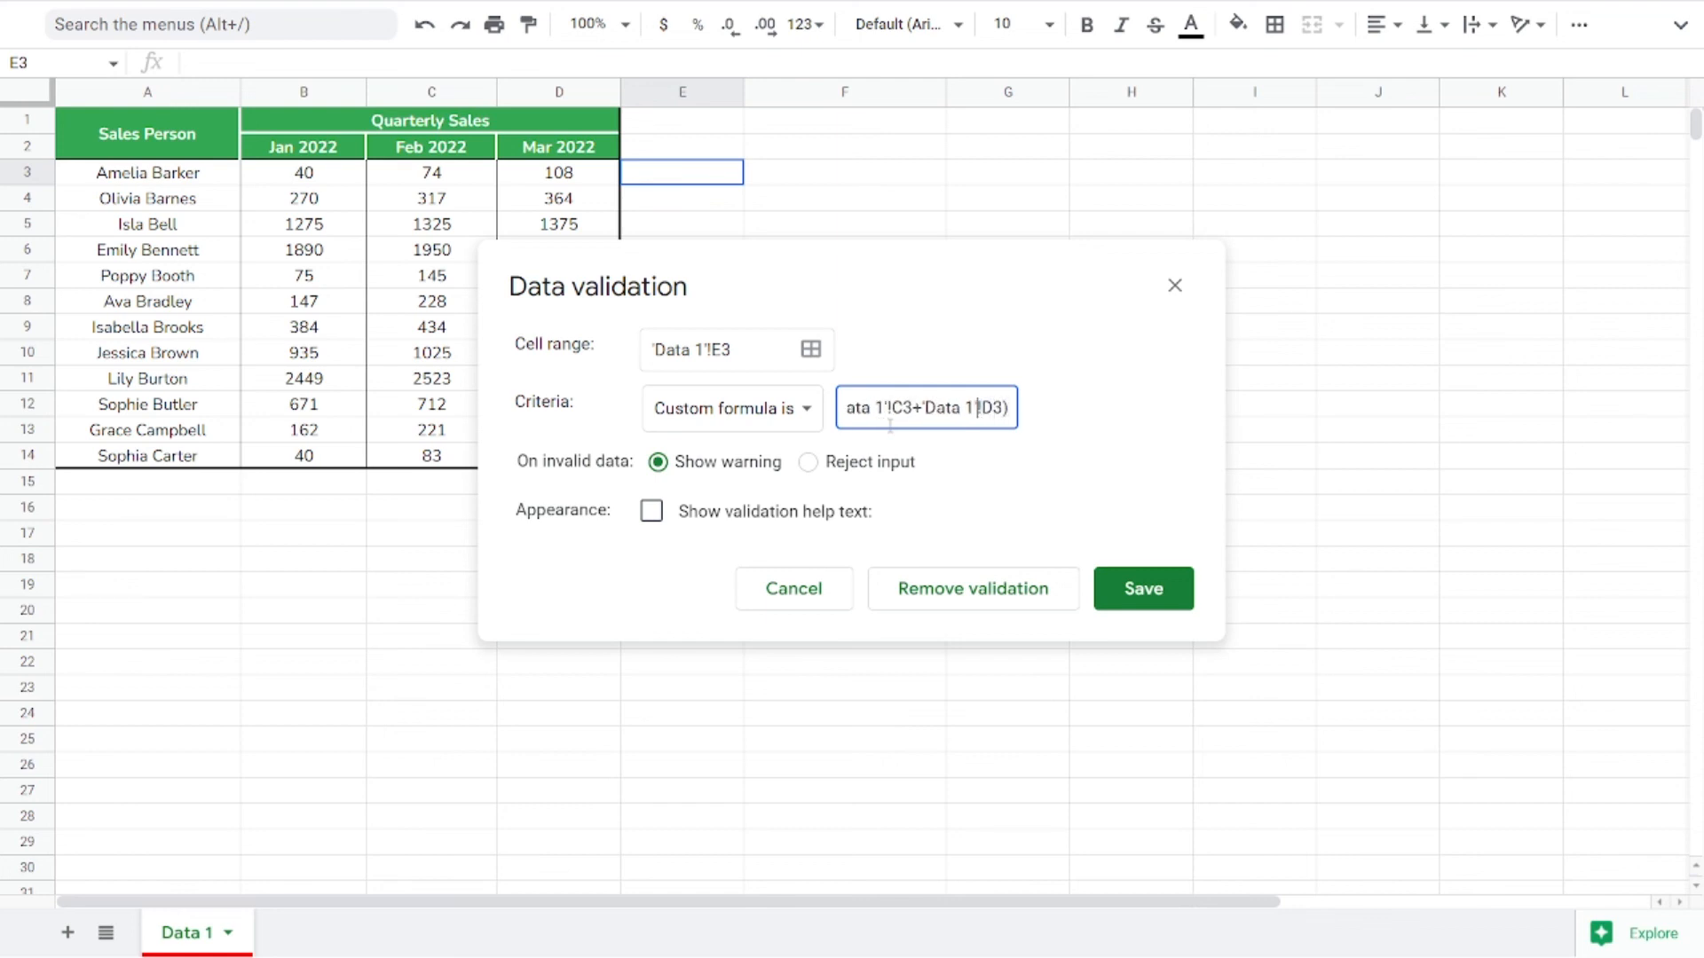
key(Left)
key(Left)
key(Left)
key(Left)
key(Left)
key(Left)
key(Left)
key(Left)
key(Left)
key(Left)
key(Left)
key(Left)
key(Left)
key(Left)
key(Left)
key(Left)
key(Left)
key(Left)
key(Left)
key(Left)
key(Left)
key(Left)
key(Left)
key(Left)
key(Left)
key(Left)
key(Left)
key(Left)
key(Left)
key(Left)
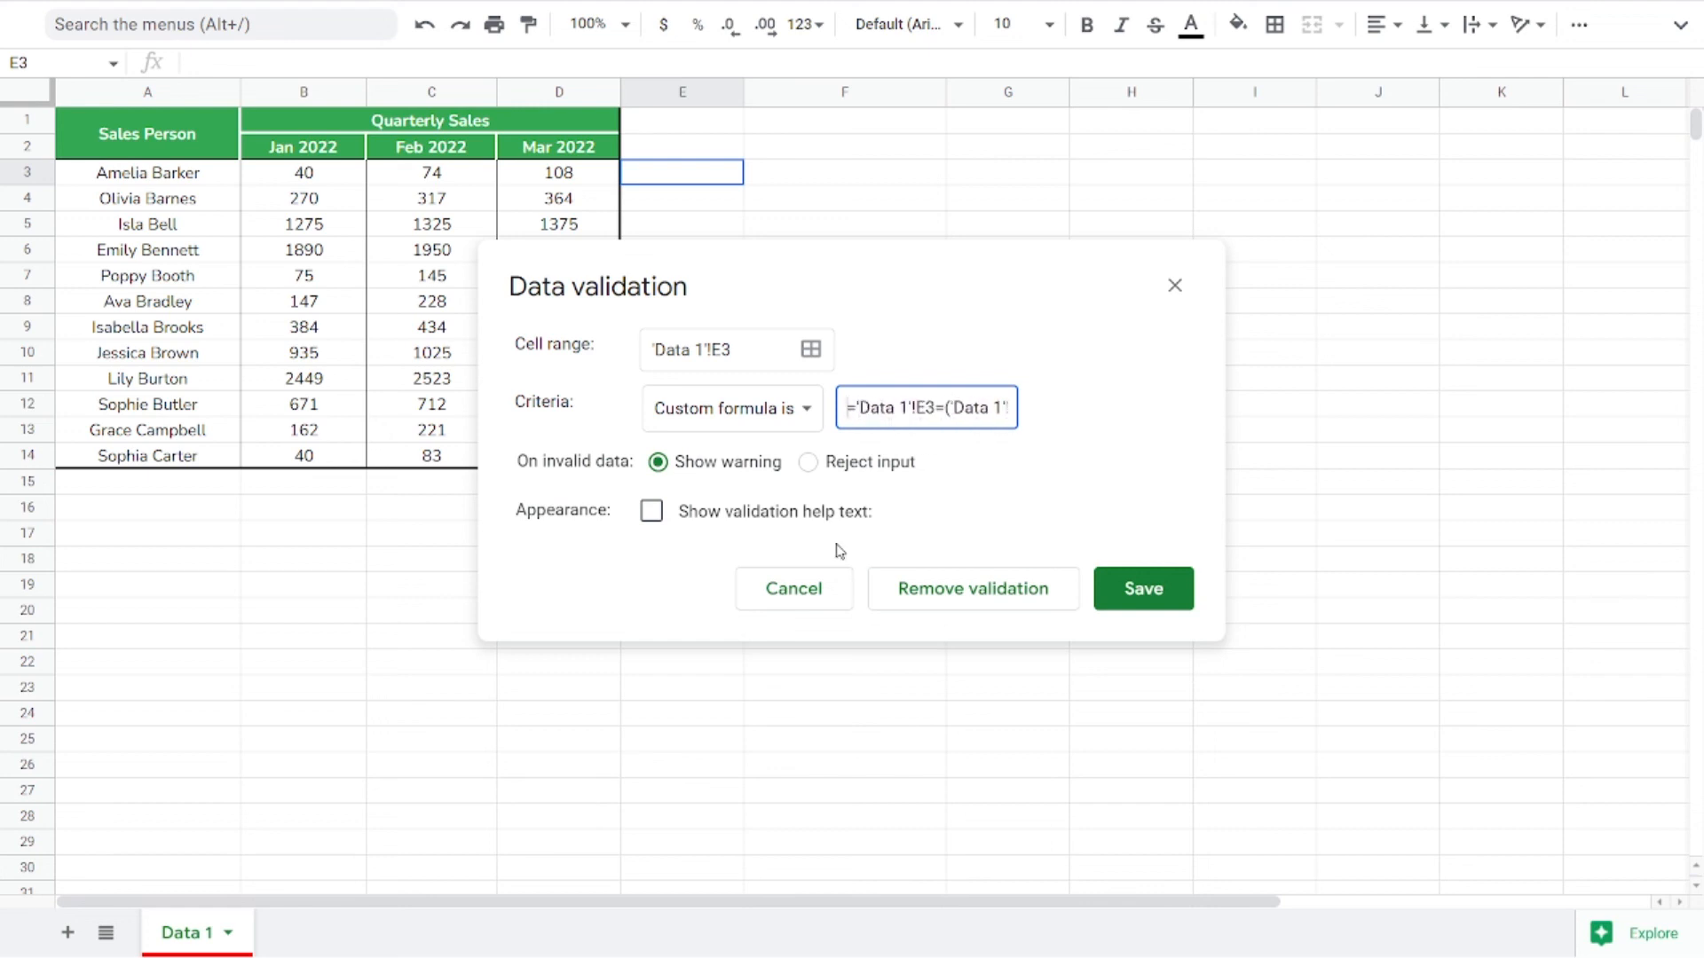
Set the E3 rule to reject invalid input and save it.
click(809, 463)
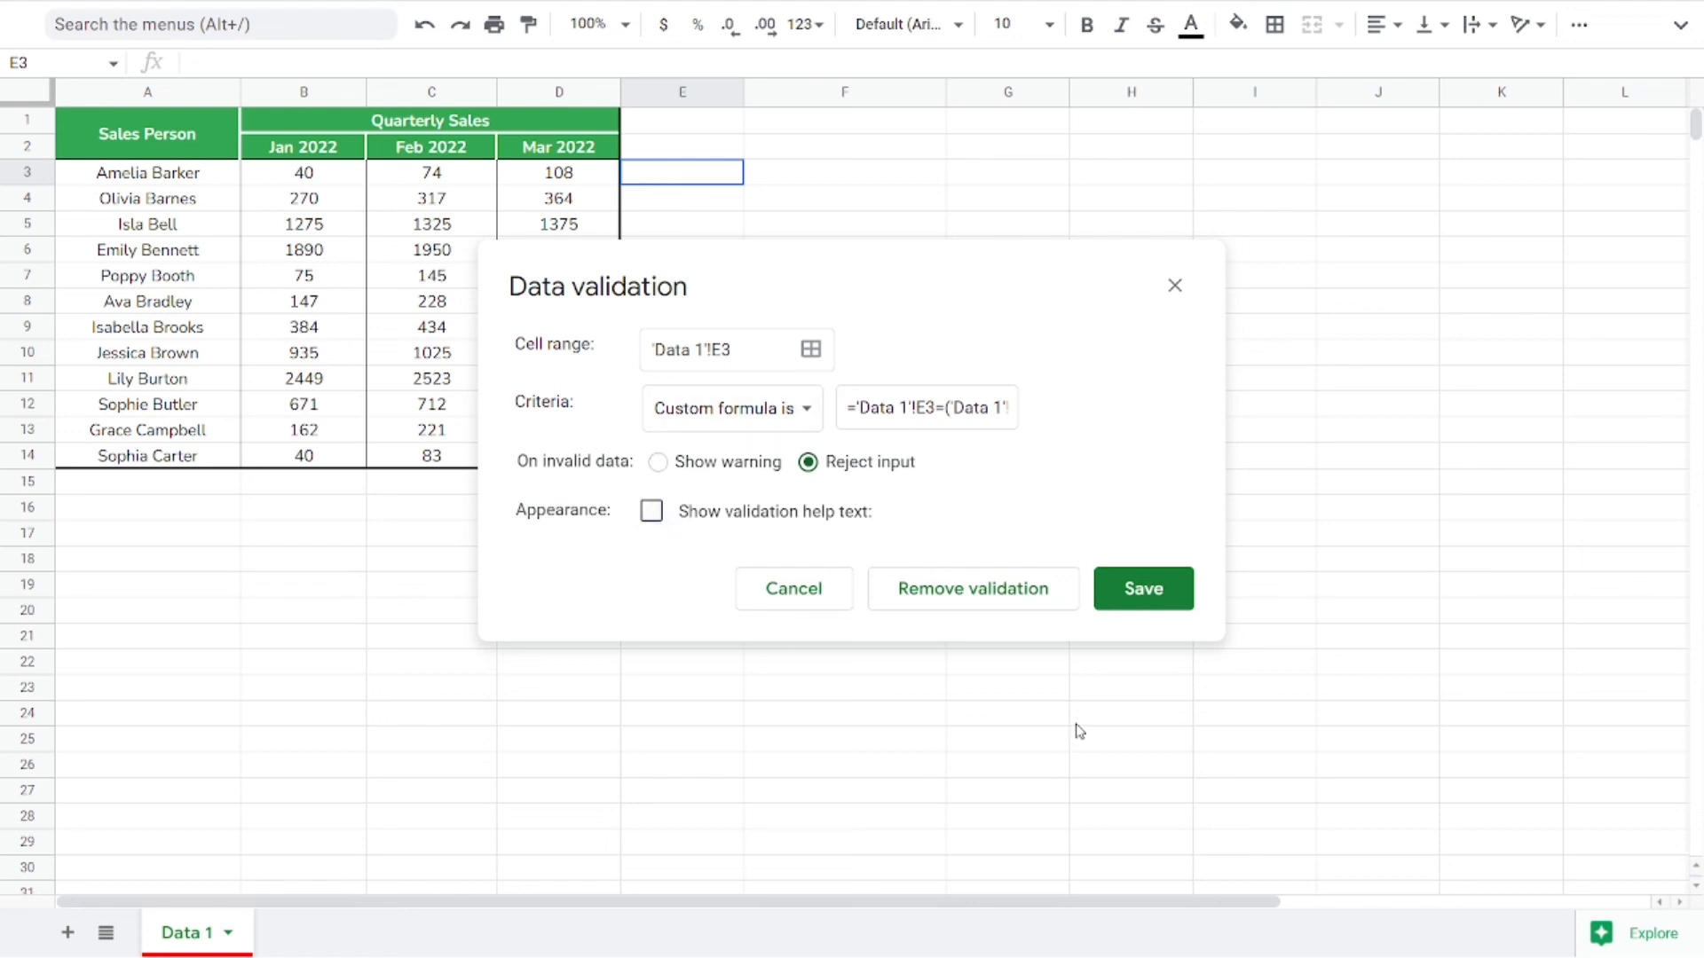
click(1162, 601)
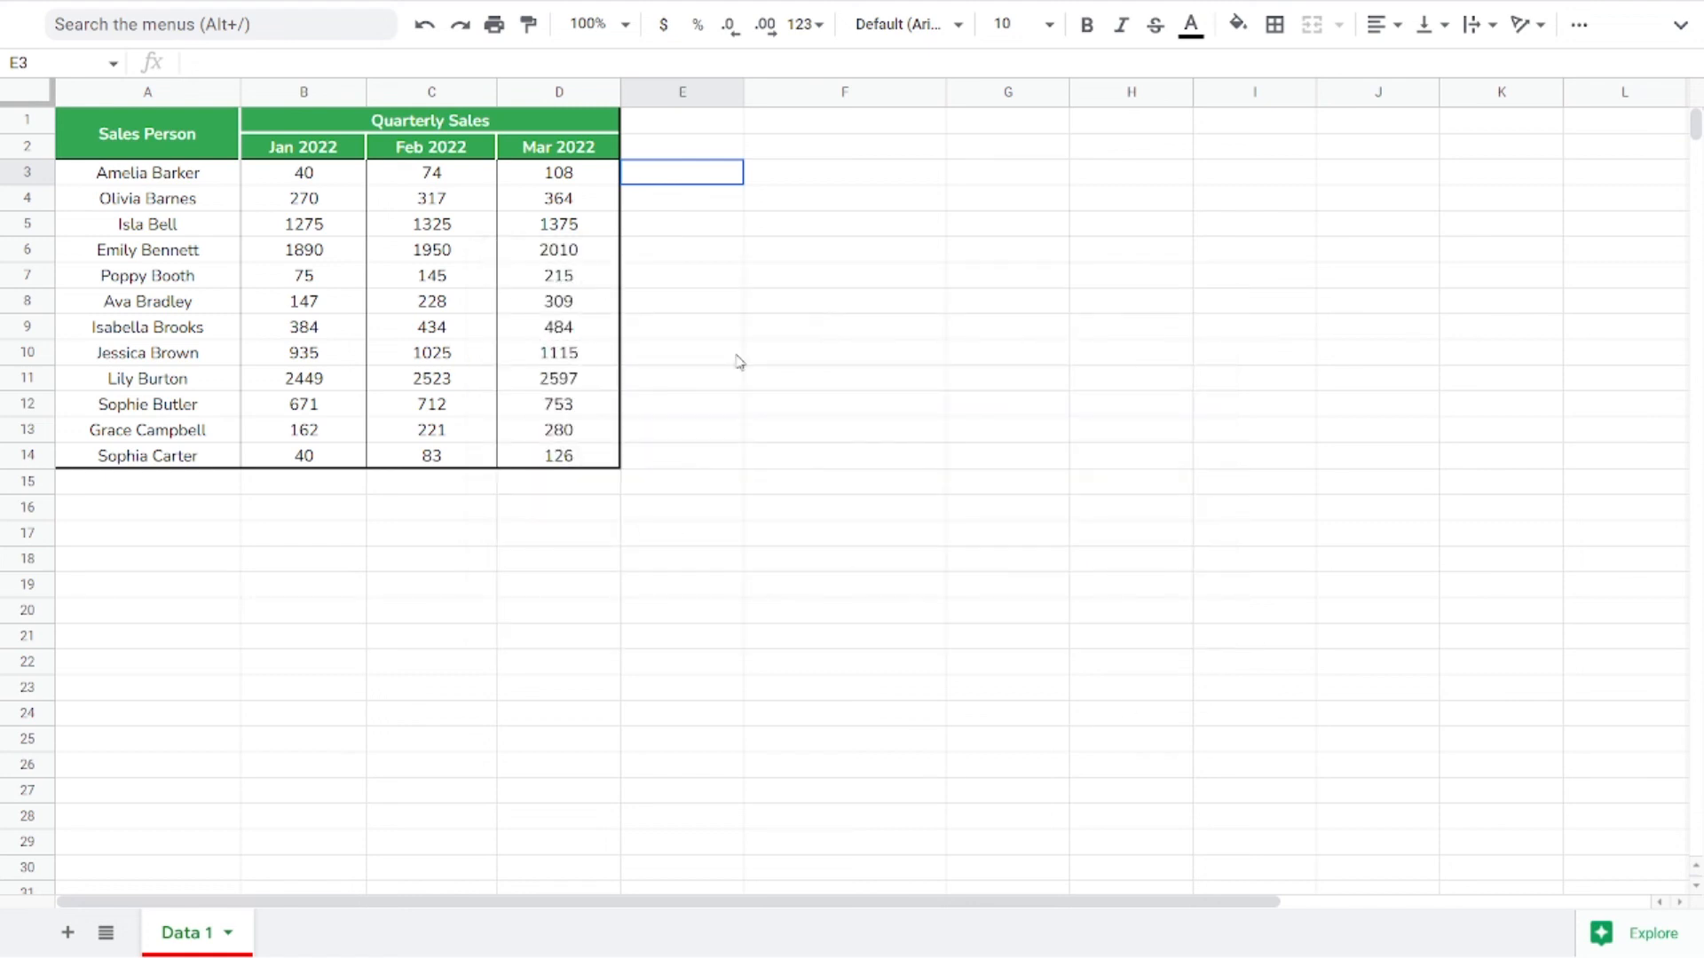
Try the formula =SUM(D3:D14) in cell E3 to test the custom formula rule.
text(=sum)
key(Tab)
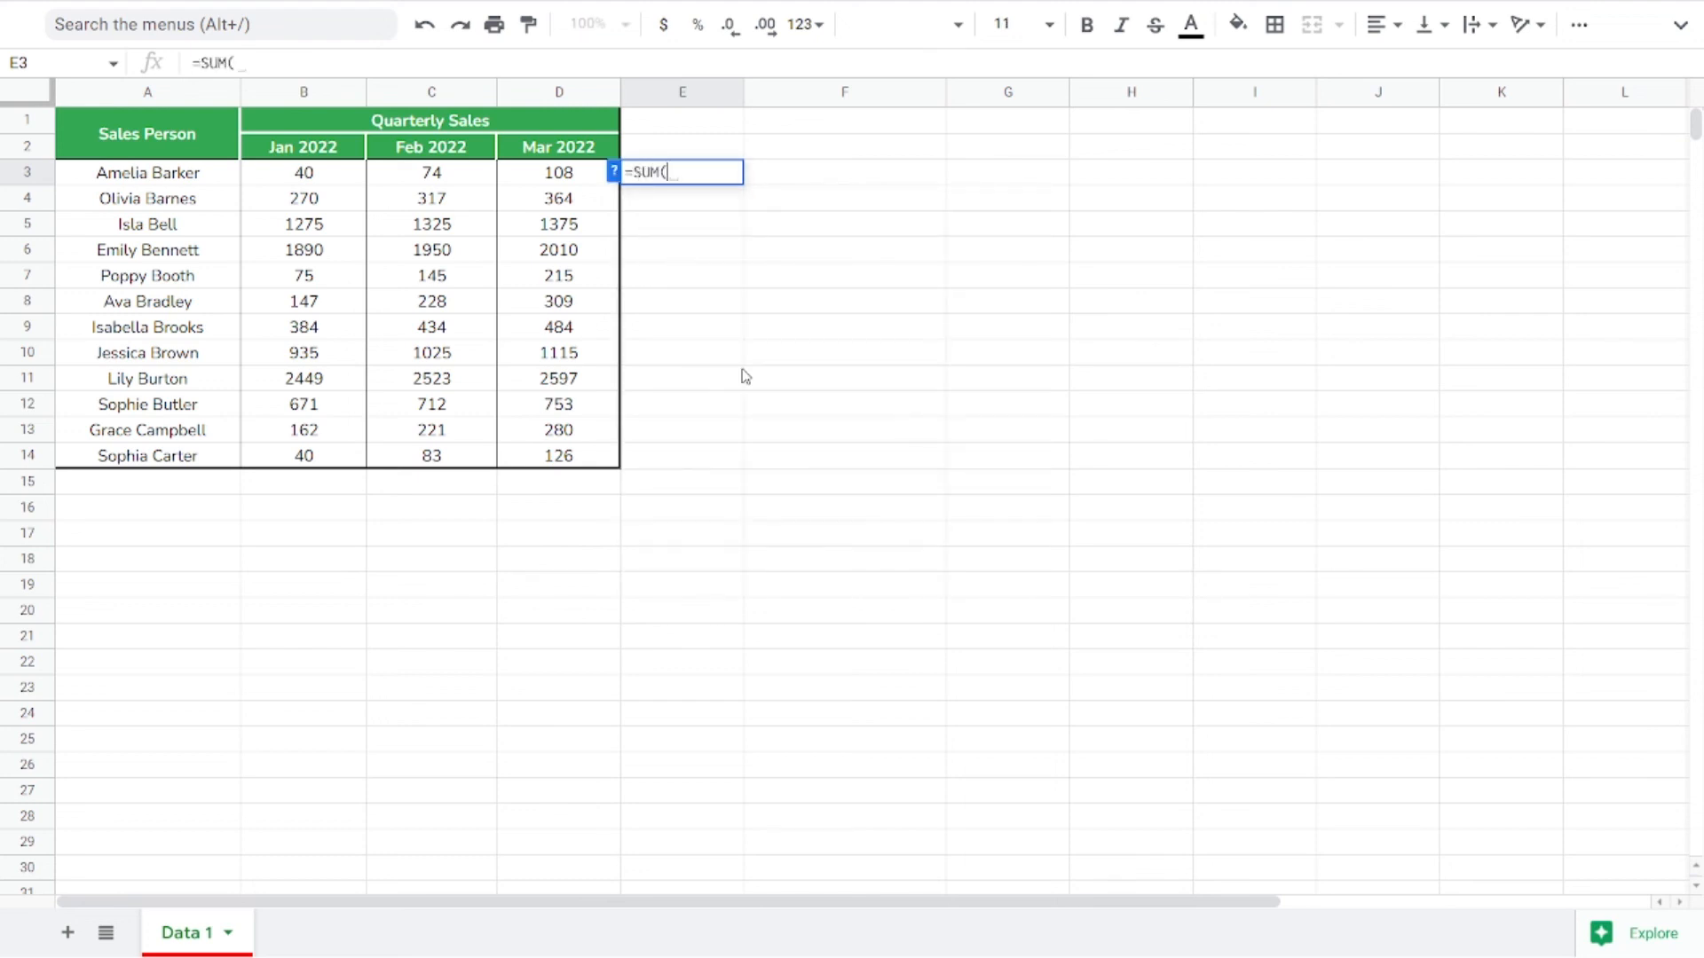
key(Left)
key(Left)
key(shift+Left)
key(shift+Right)
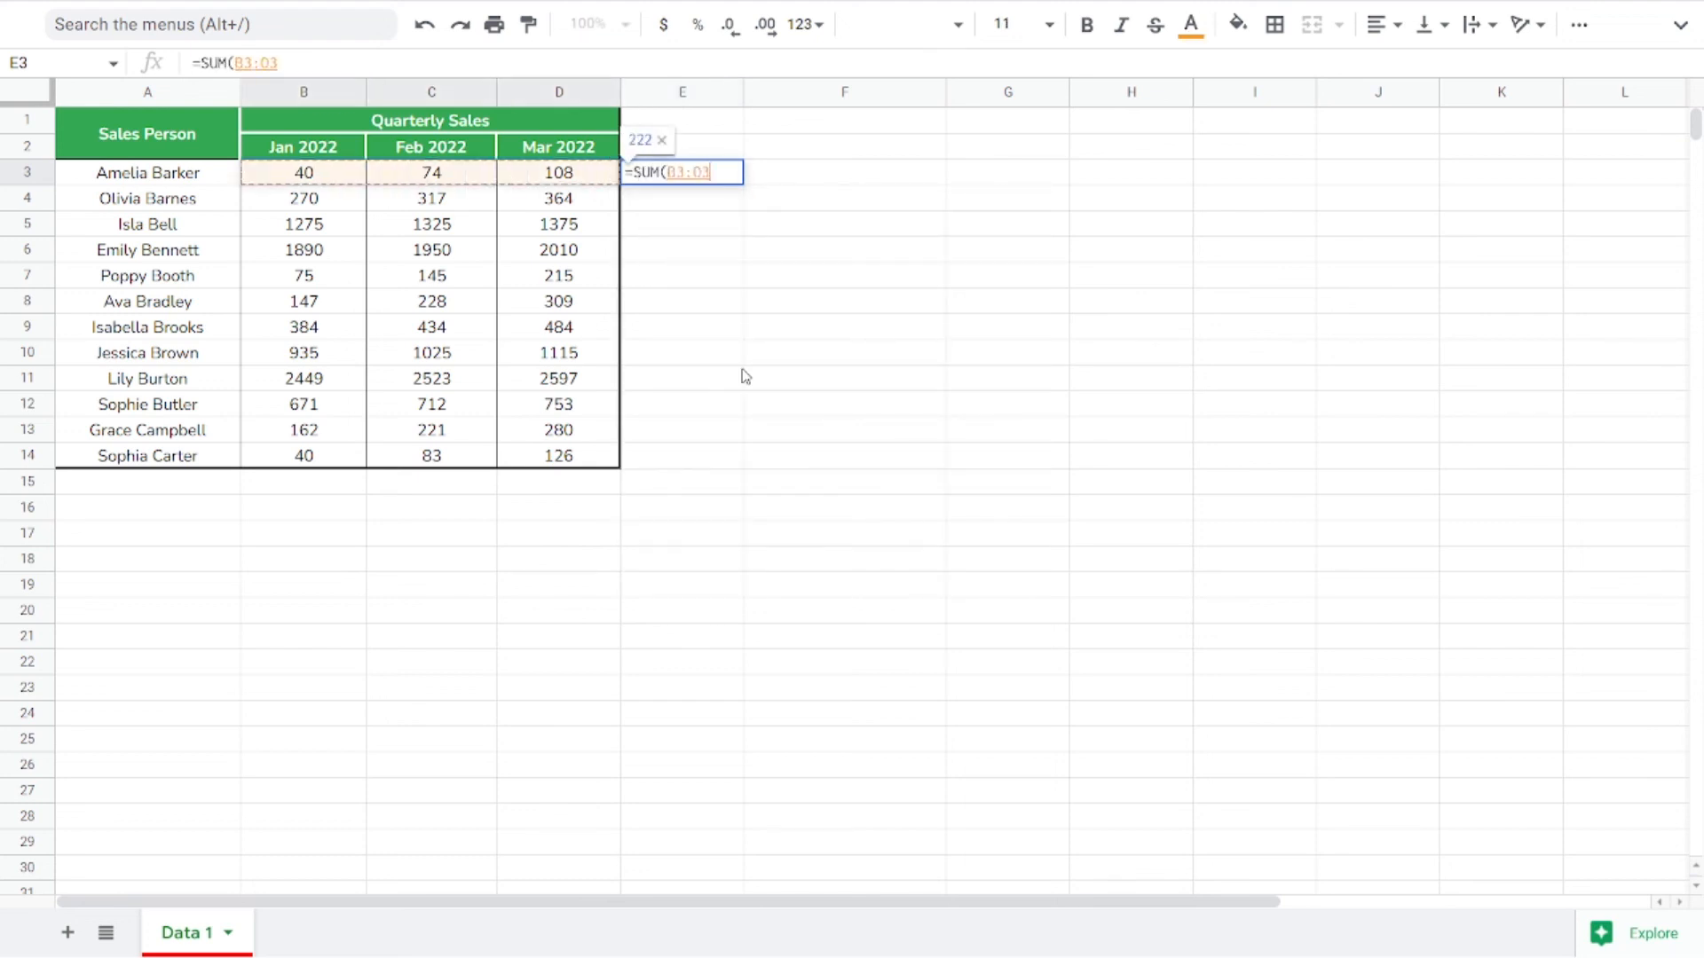
key(shift+Left)
key(shift+Left)
key(Right)
key(Right)
key(ctrl+shift+Down)
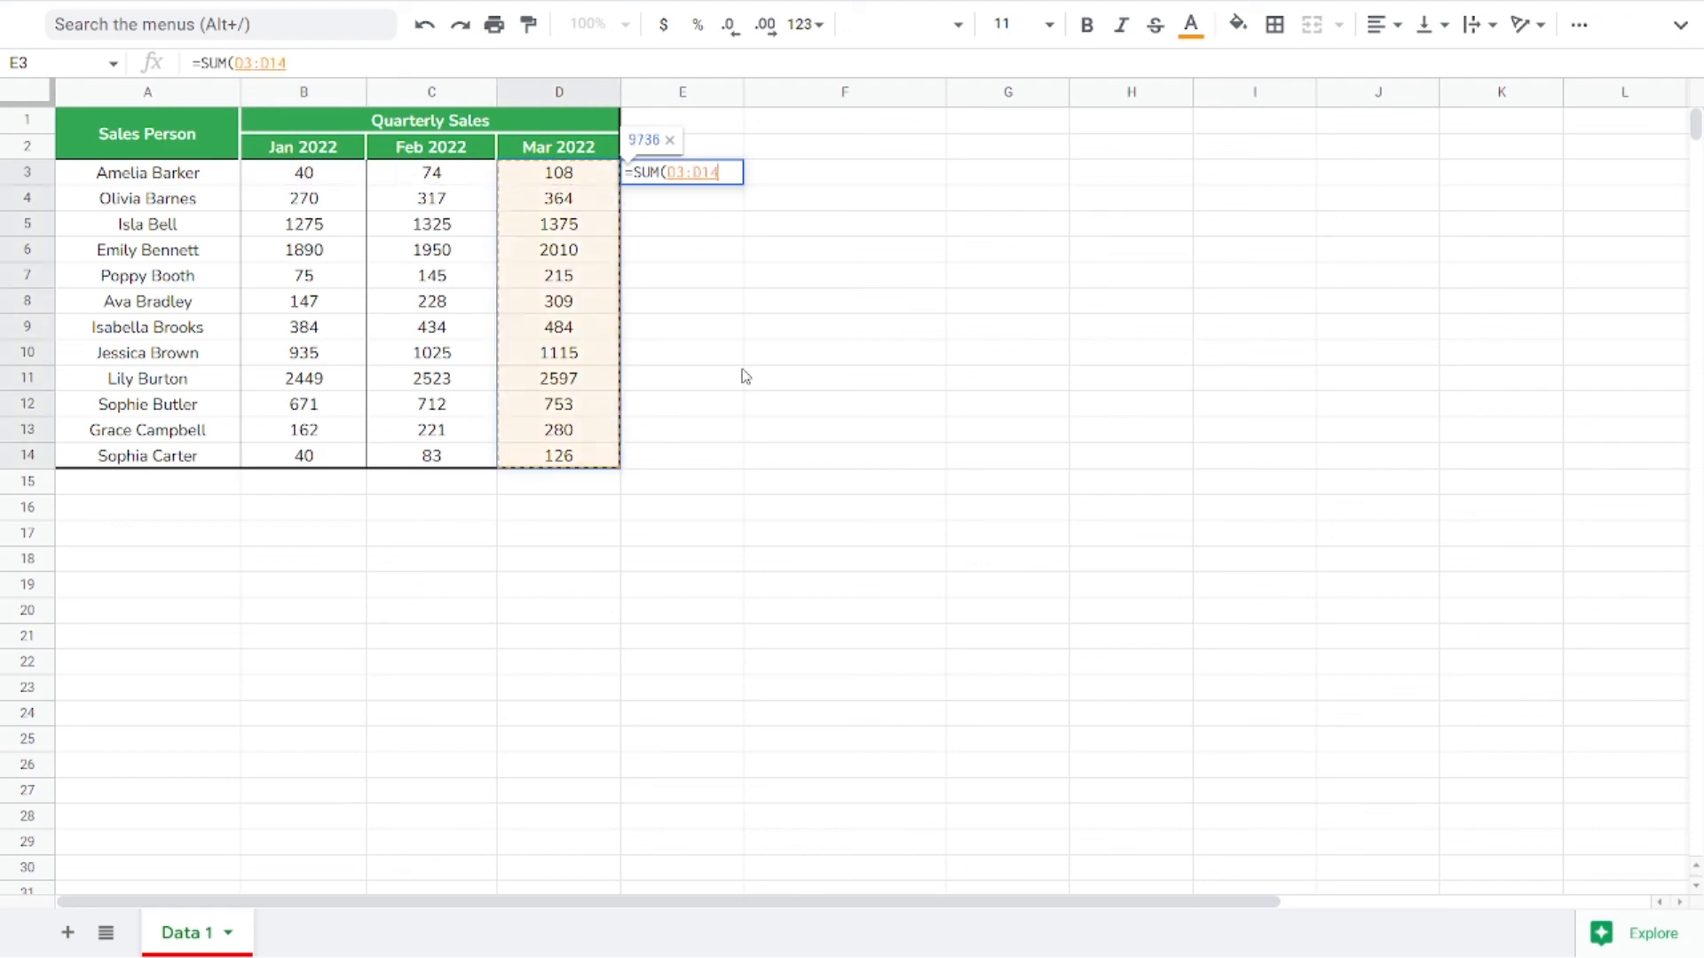
key(Return)
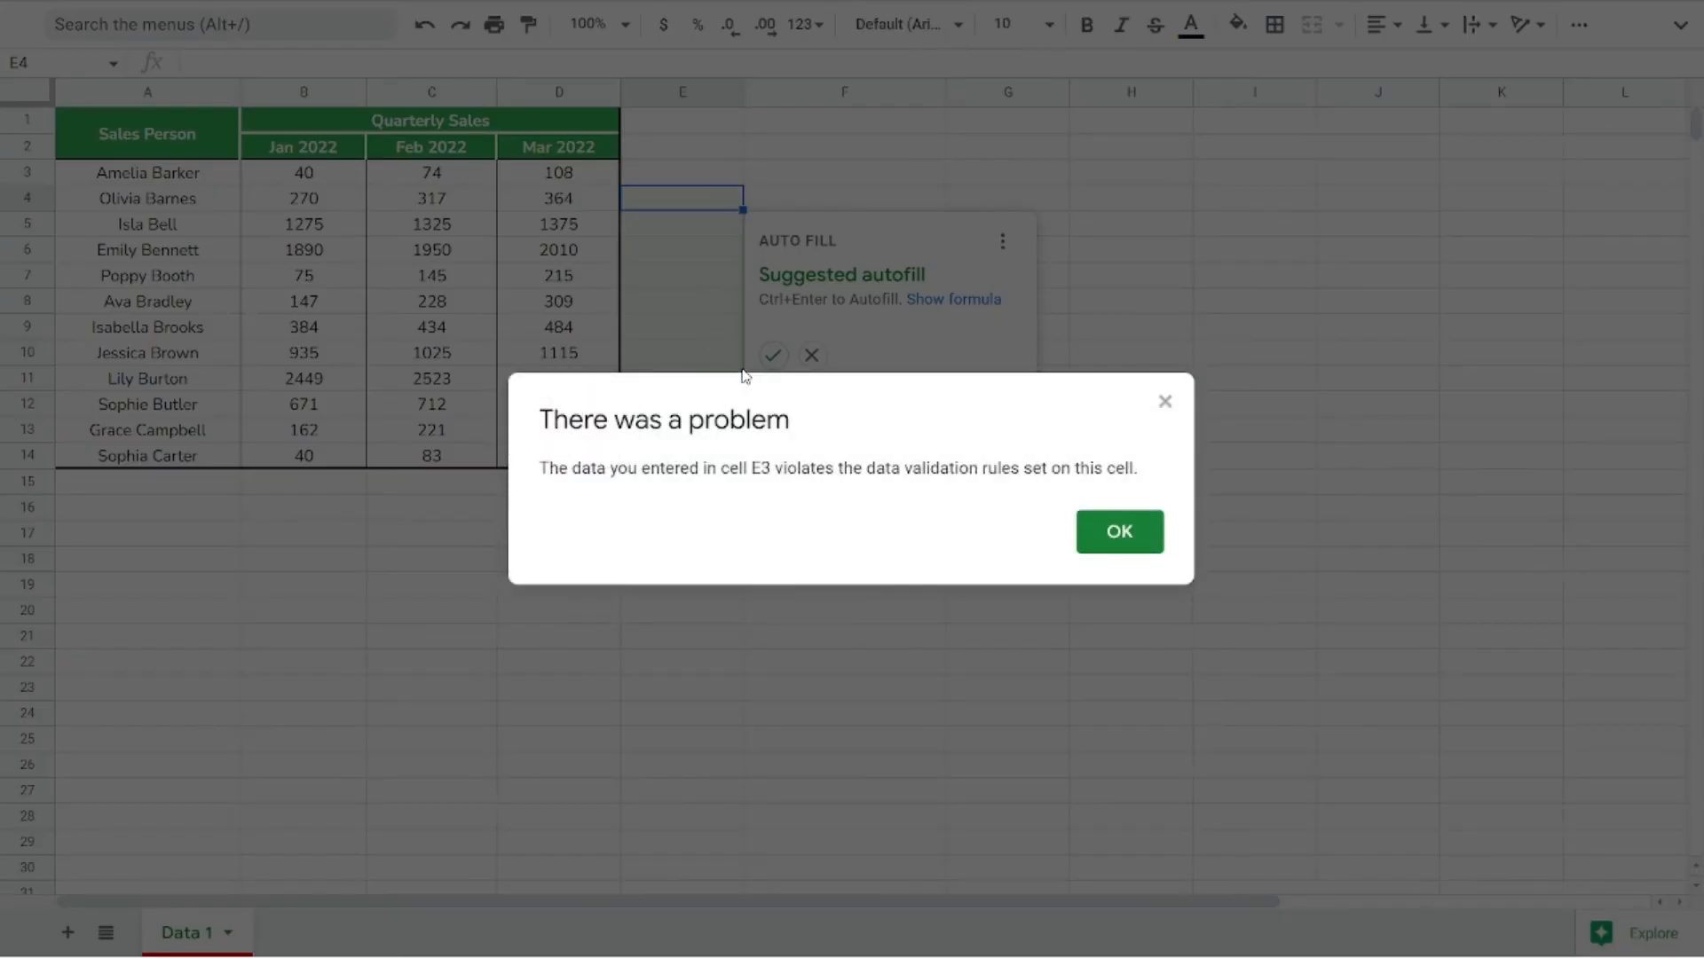
key(Return)
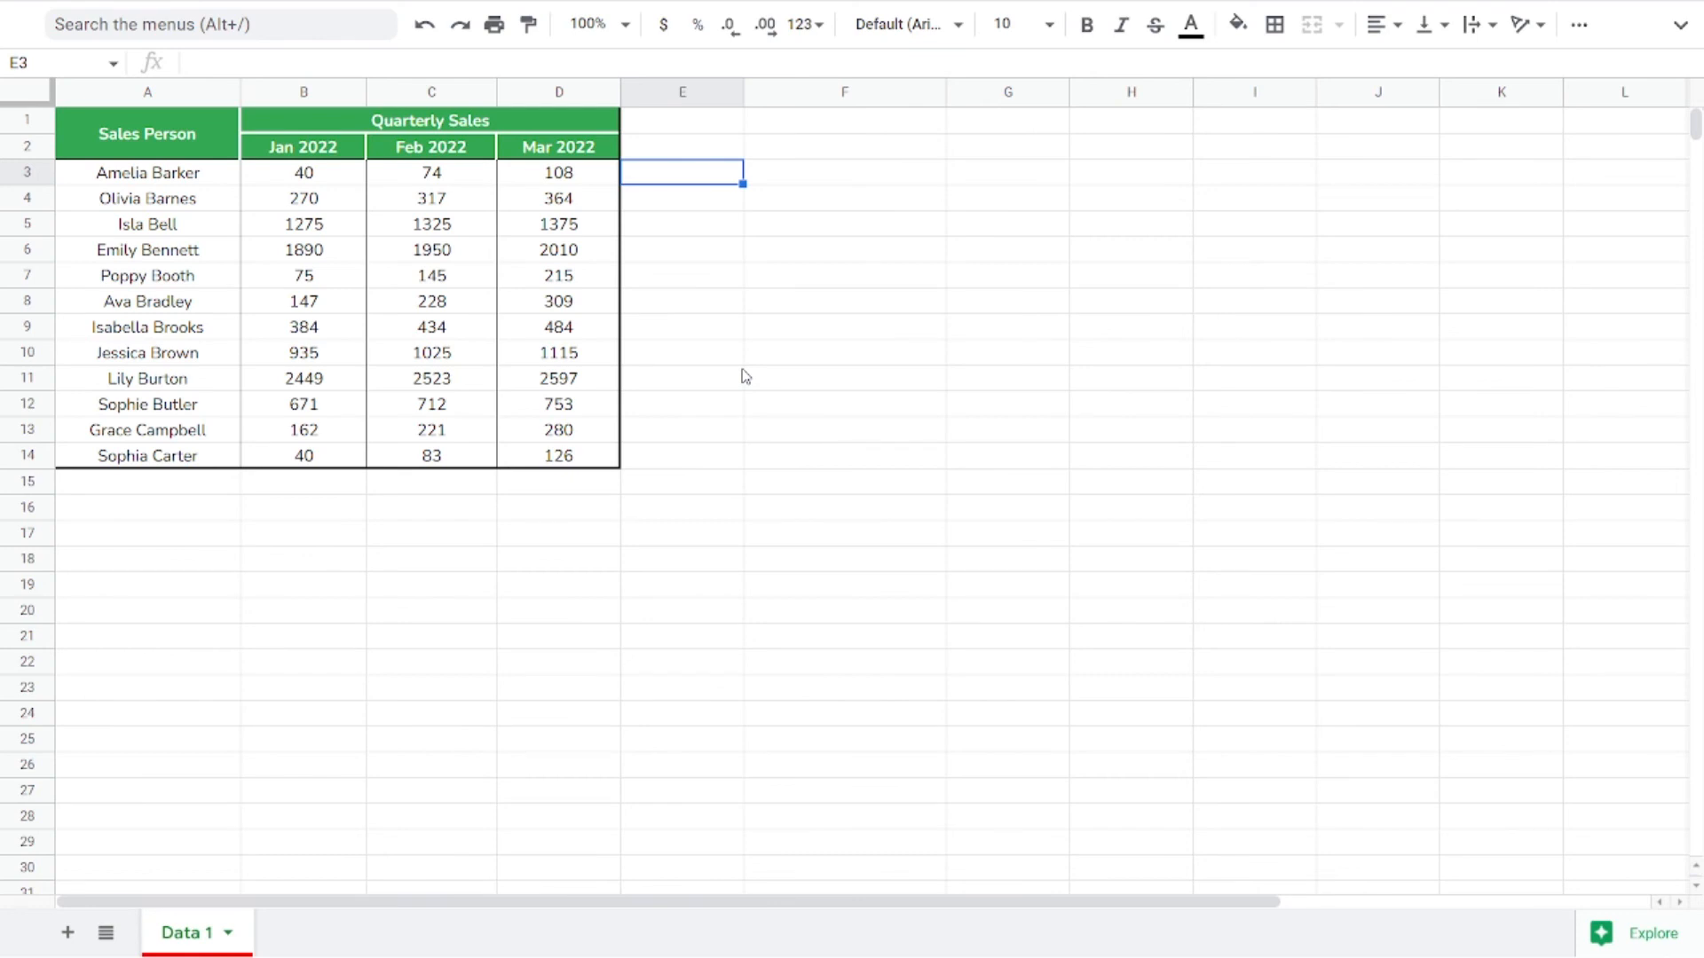
Enter =SUM(B3:D3) in cell F3 to total the first sales person's quarterly sales.
key(Right)
text(=SUM()
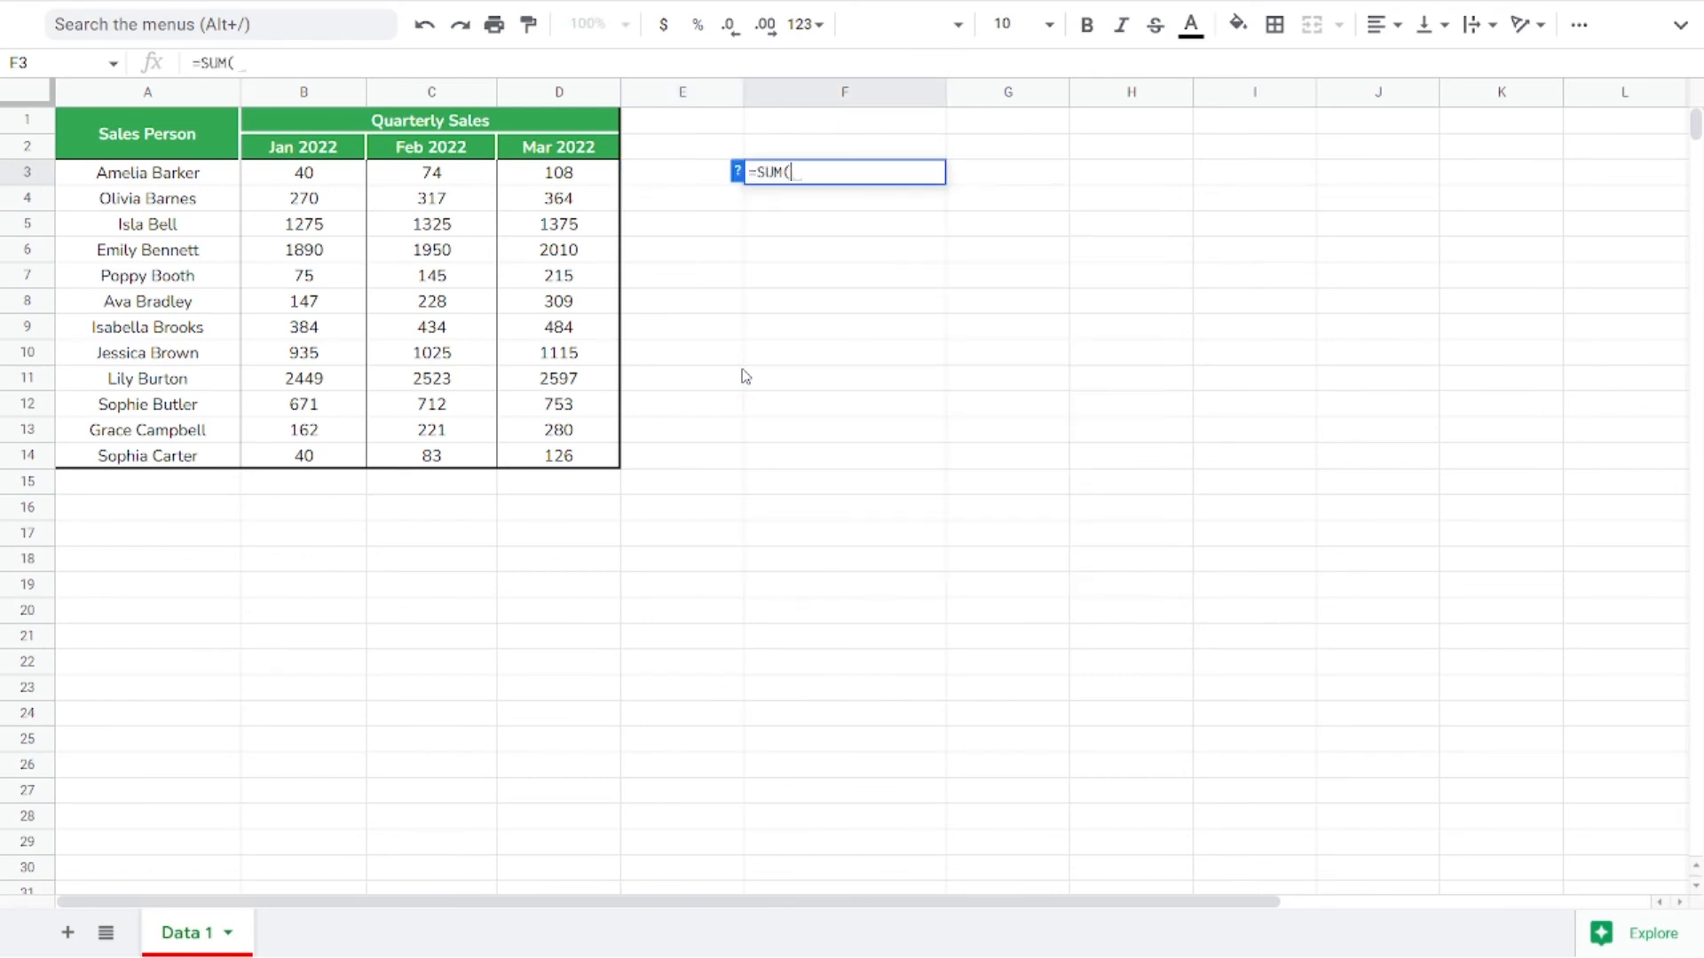
key(ctrl+Left)
key(ctrl+shift+Left)
key(shift+Right)
key(shift+Right)
key(shift+Left)
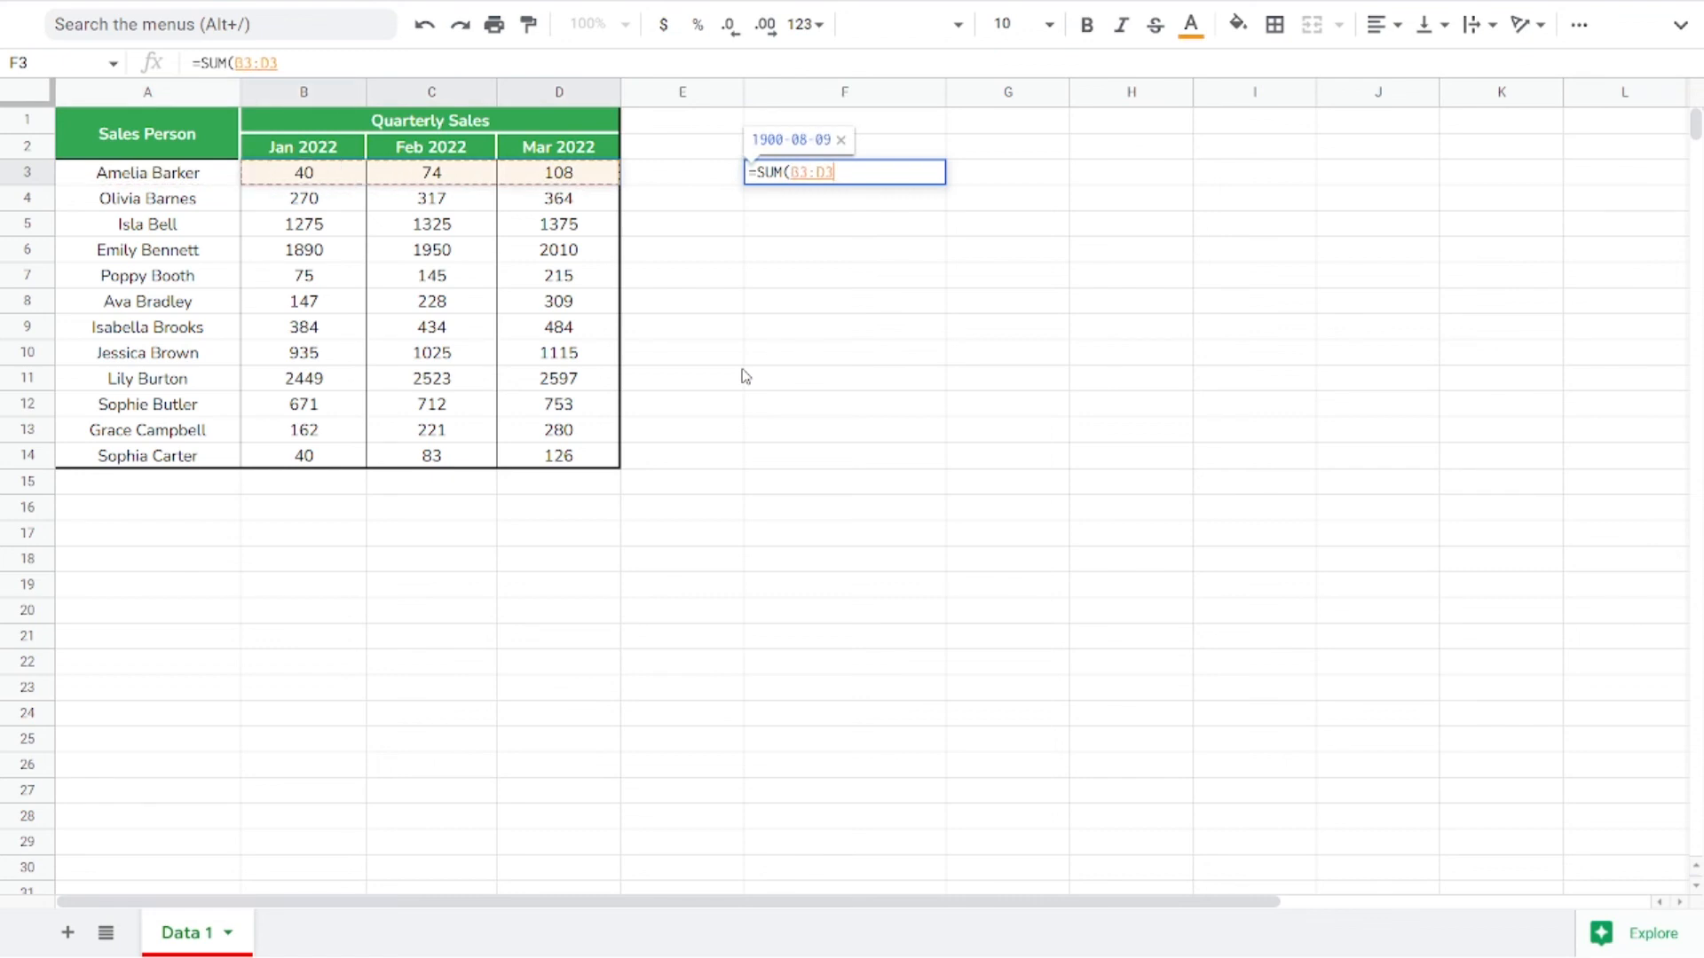
key(Return)
key(Up)
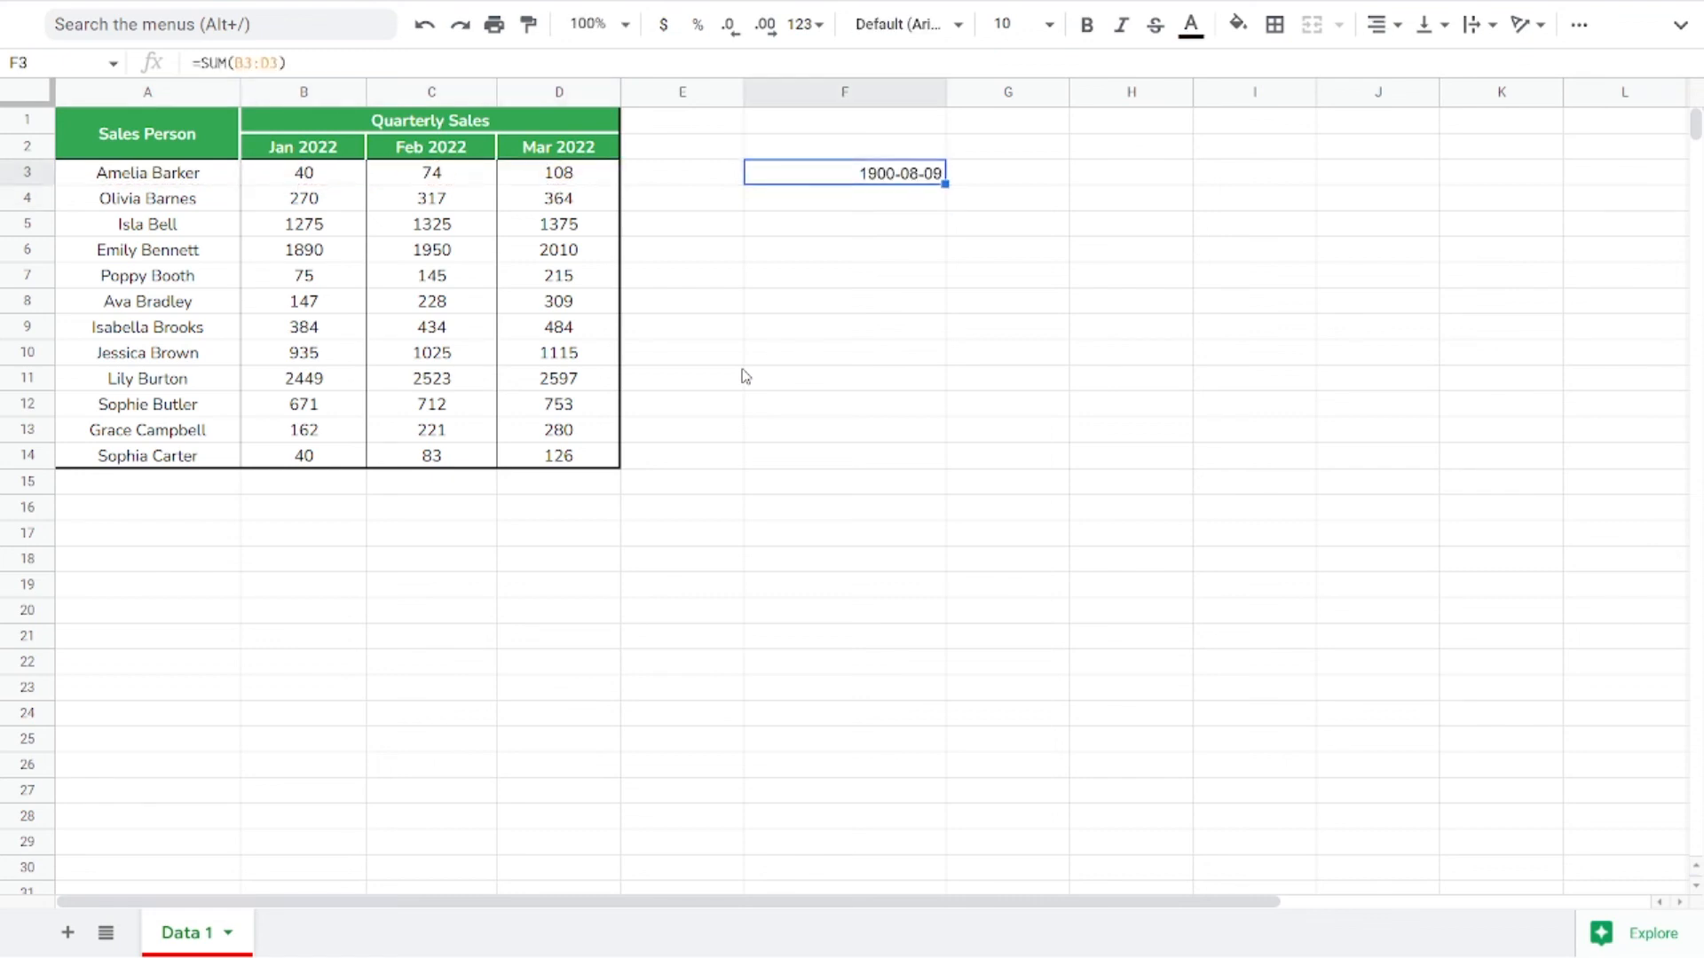
Paste only the formatting of empty cell G3 onto cell F3 to replace its date format.
click(1029, 181)
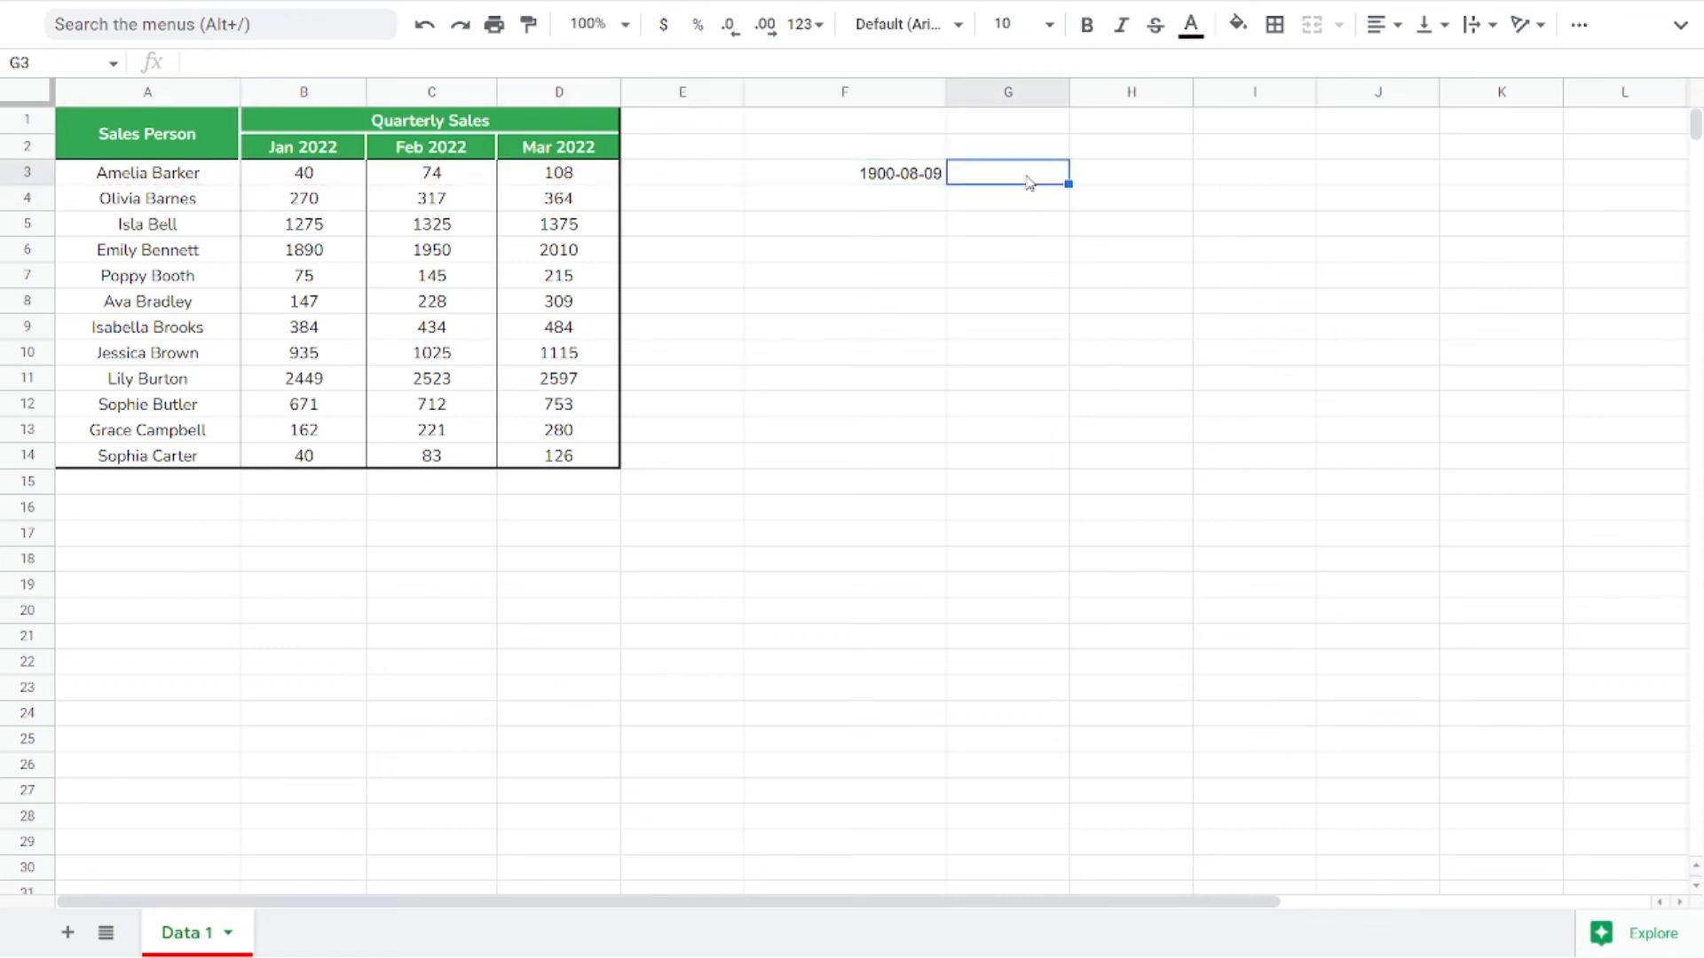
key(ctrl+c)
key(Left)
key(ctrl+alt+v)
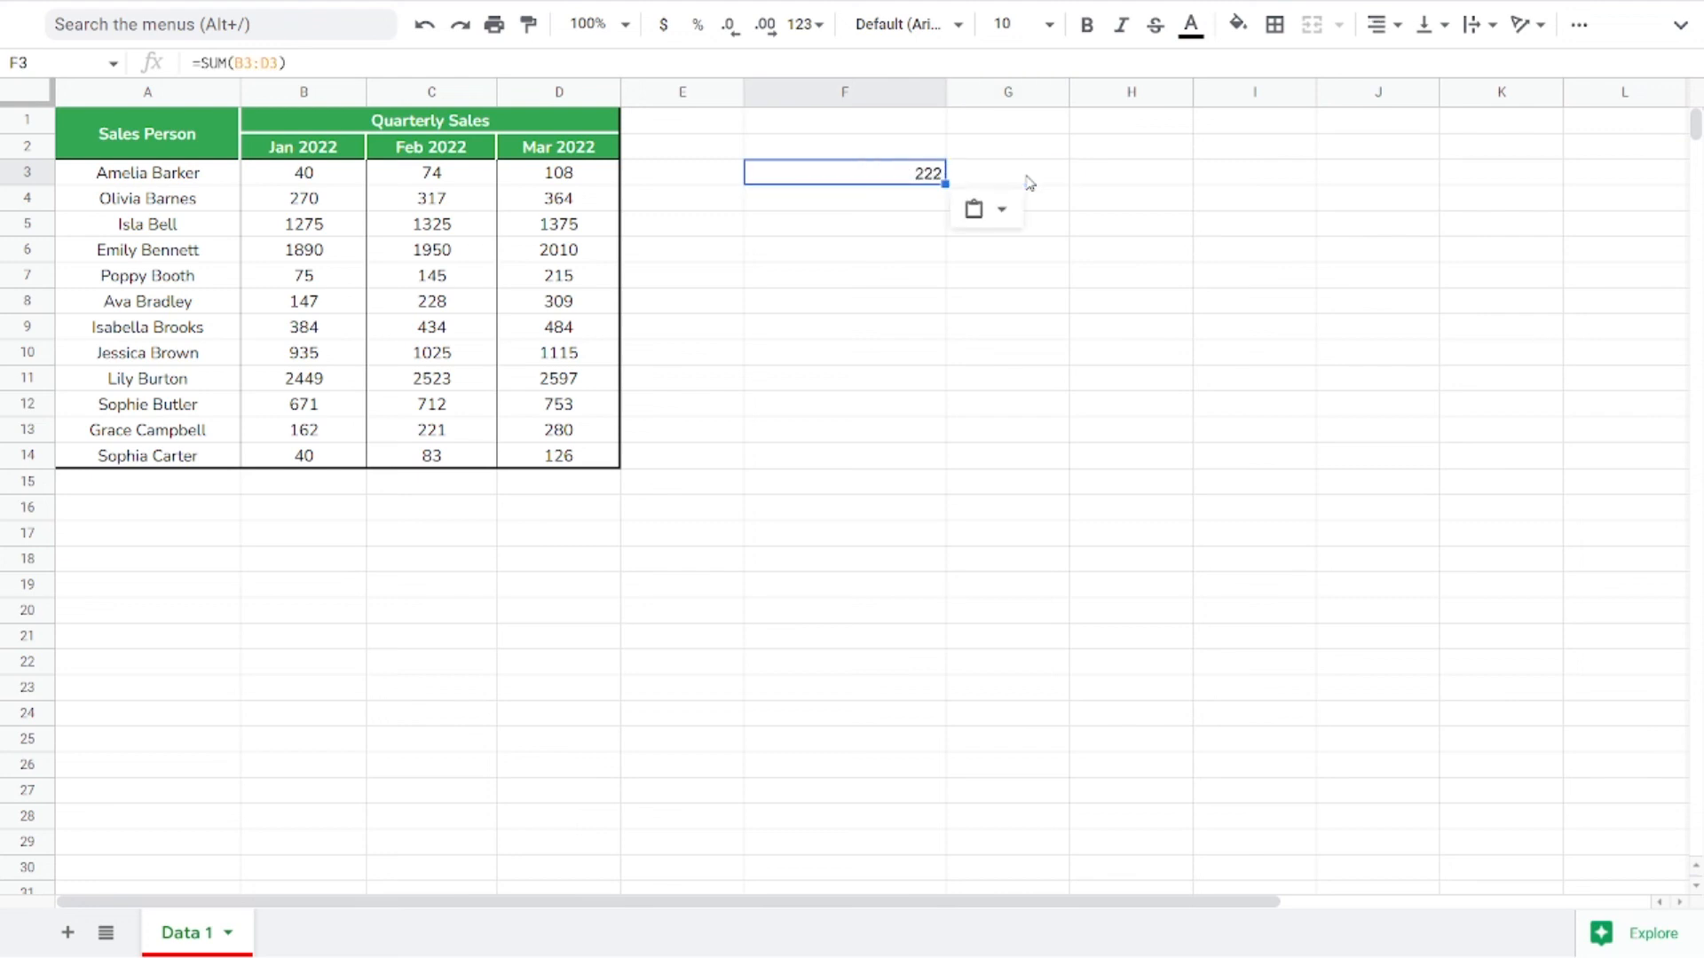
Try 221 in cell E3 to test the custom rule, and enter 222 instead.
key(Left)
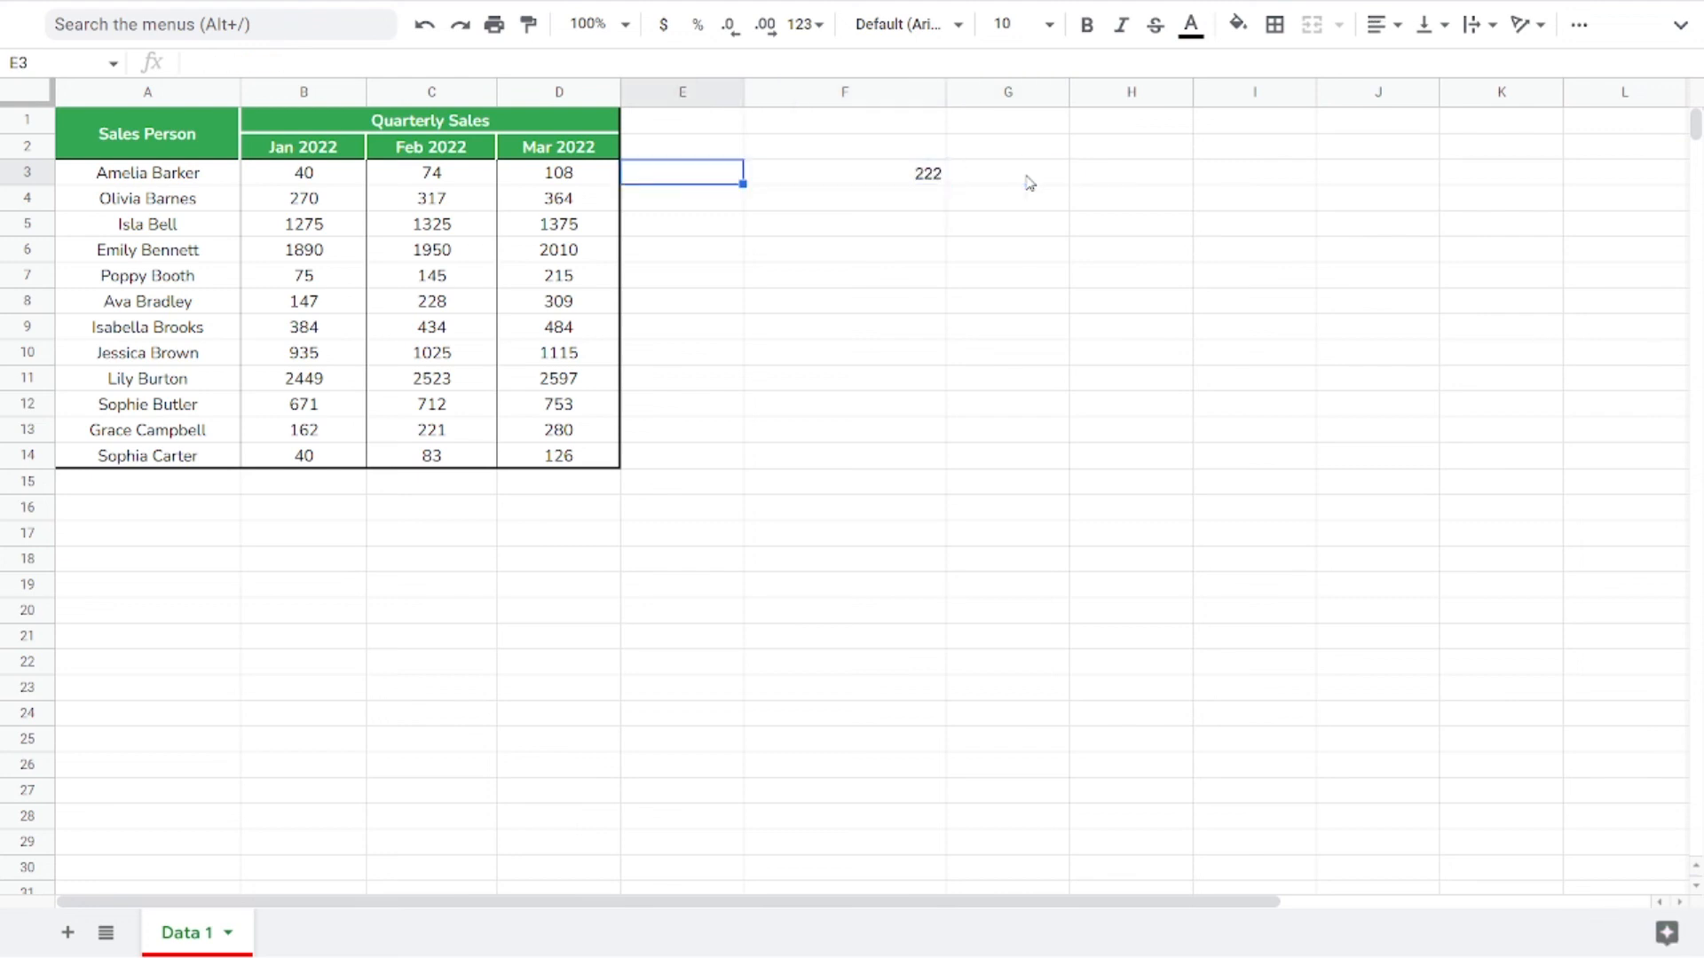
text(221)
key(Return)
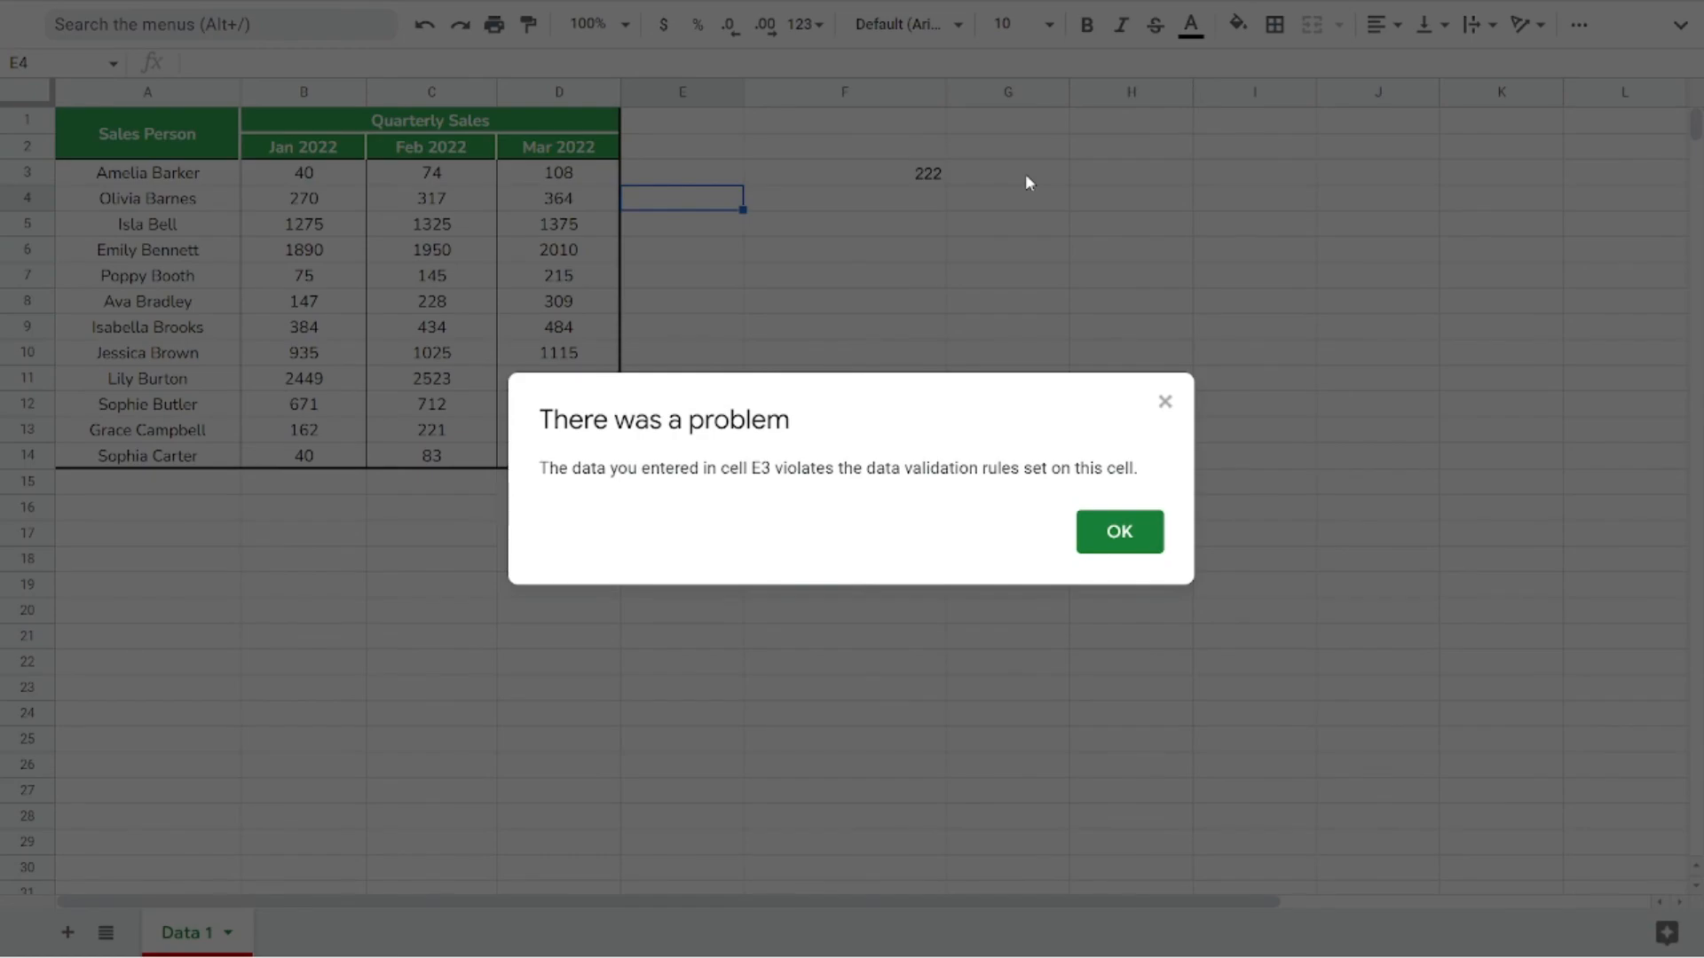
key(Return)
key(Up)
text(222)
key(Return)
key(Up)
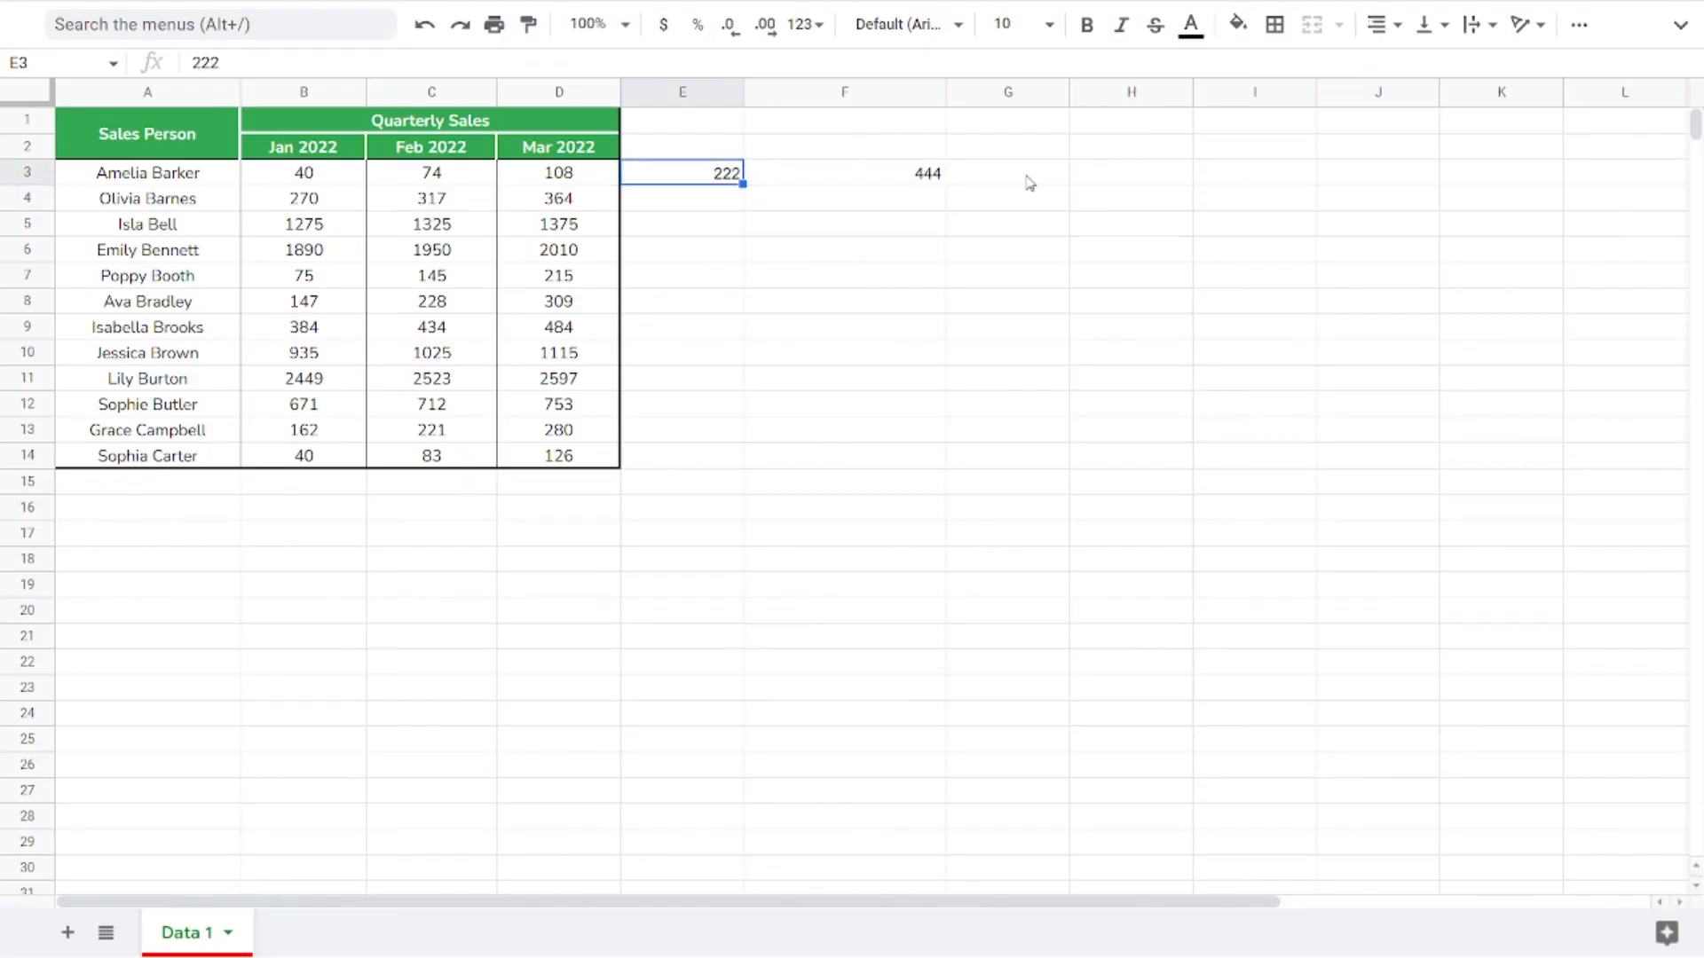
Clear cell E3 and try 2222 there to test the custom rule again.
key(Delete)
text(2222)
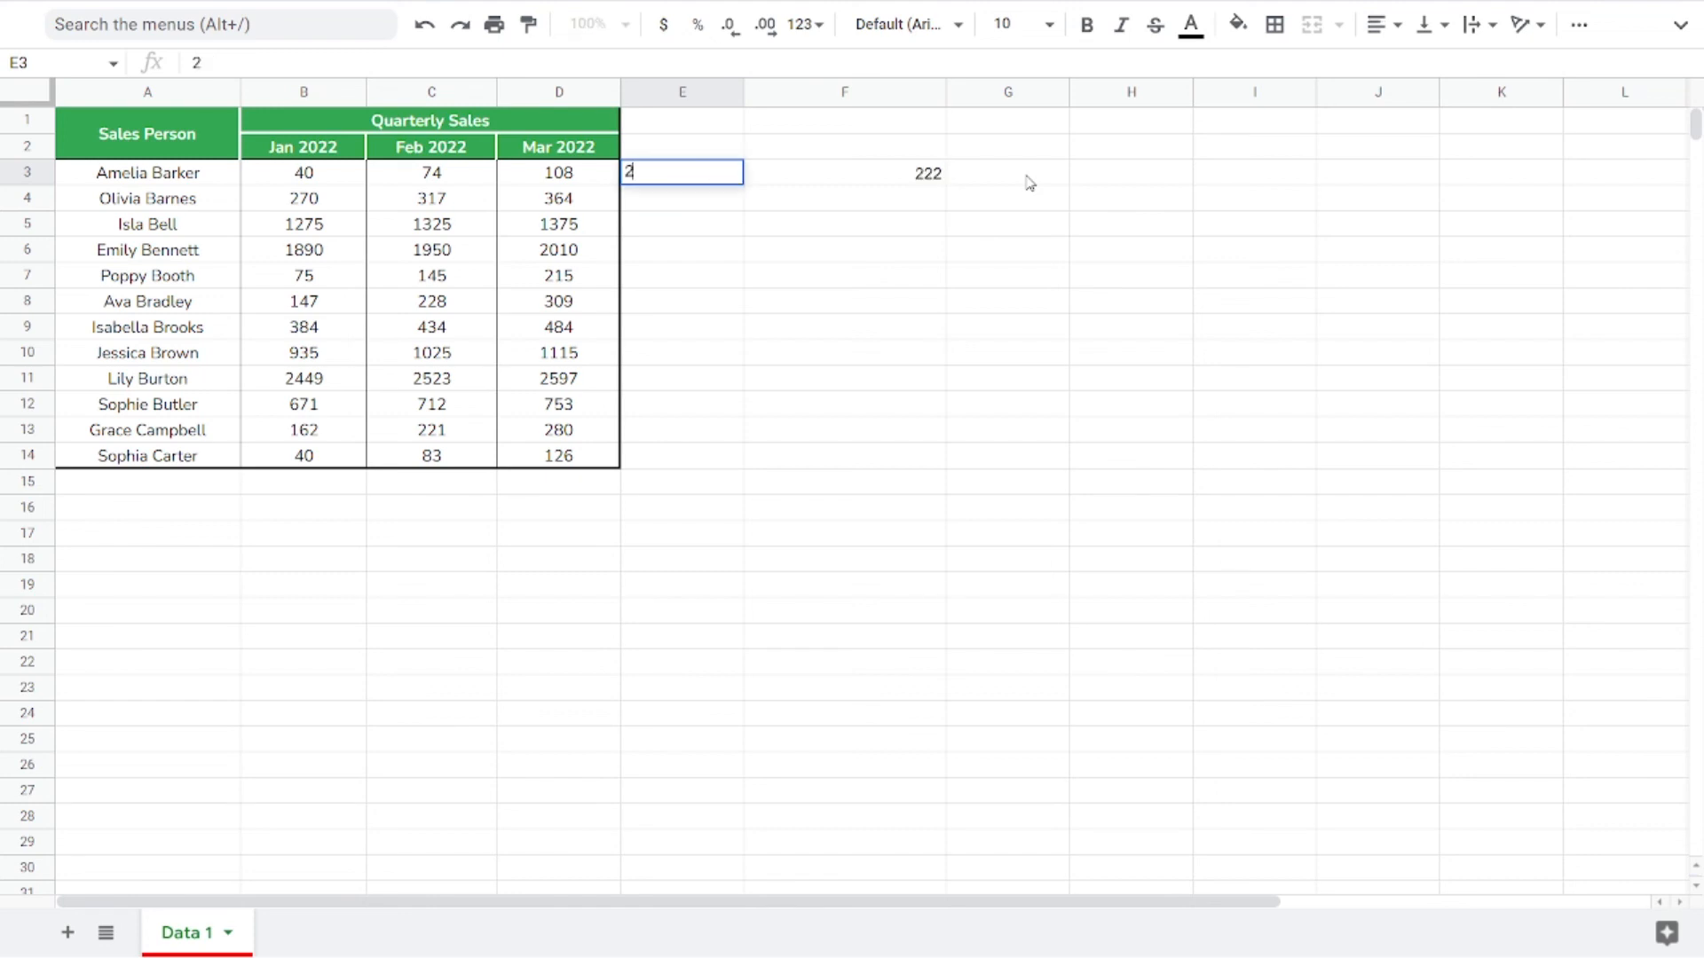
key(Return)
key(Return)
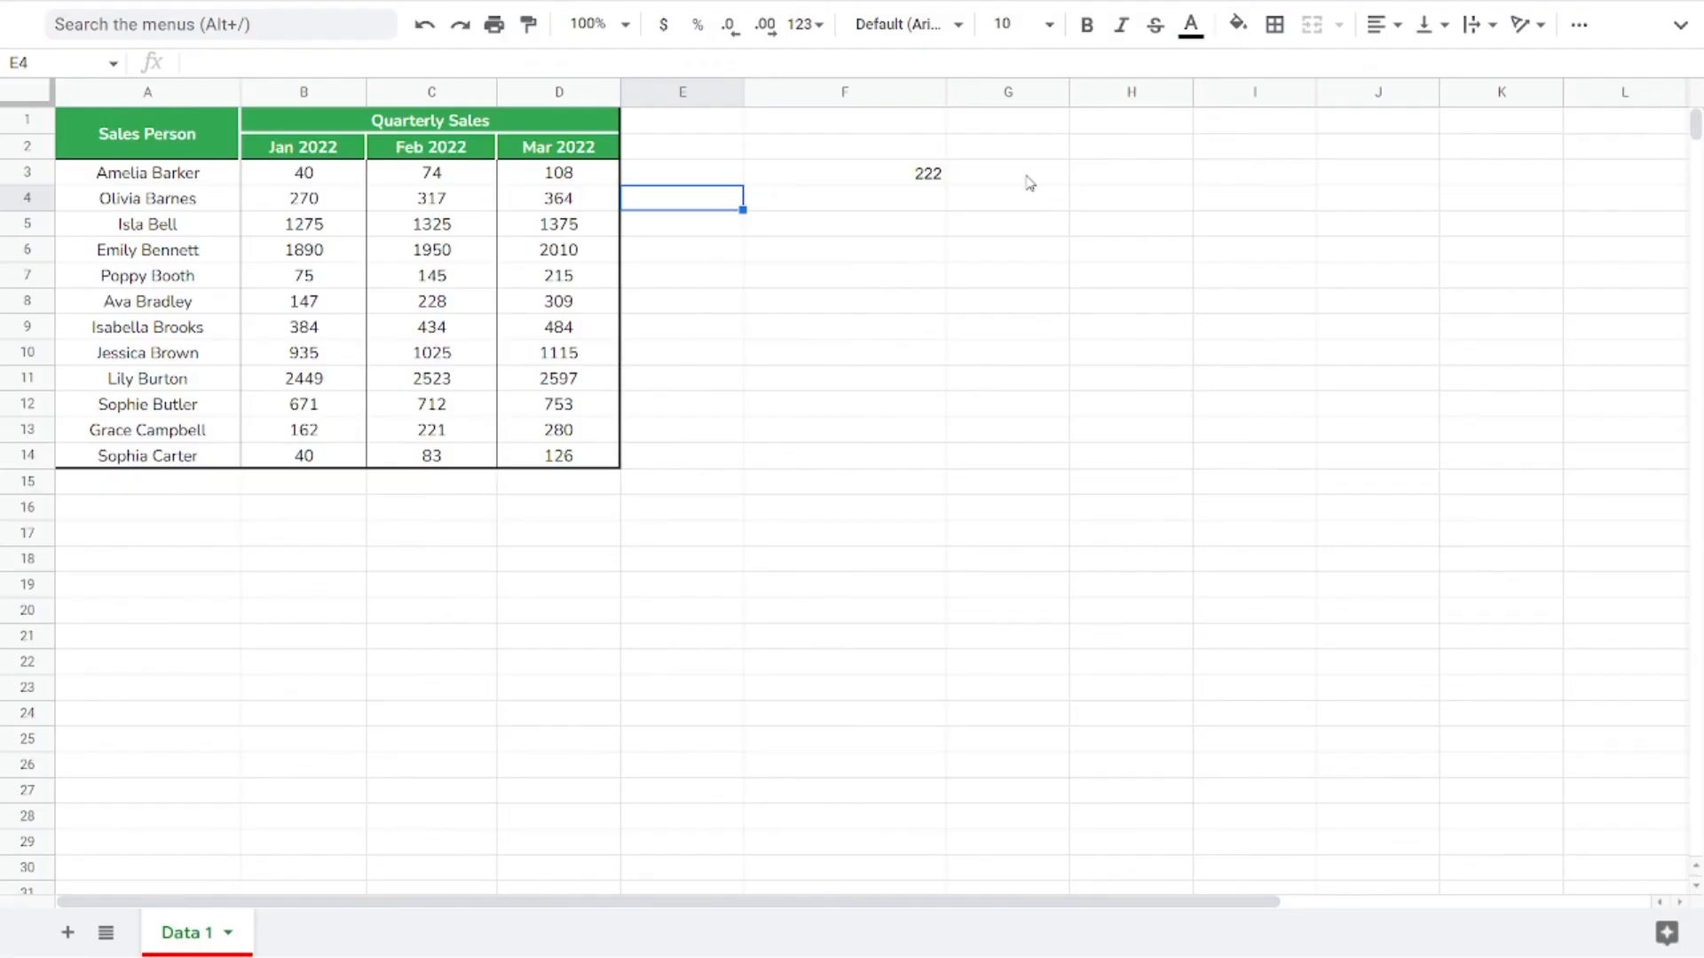